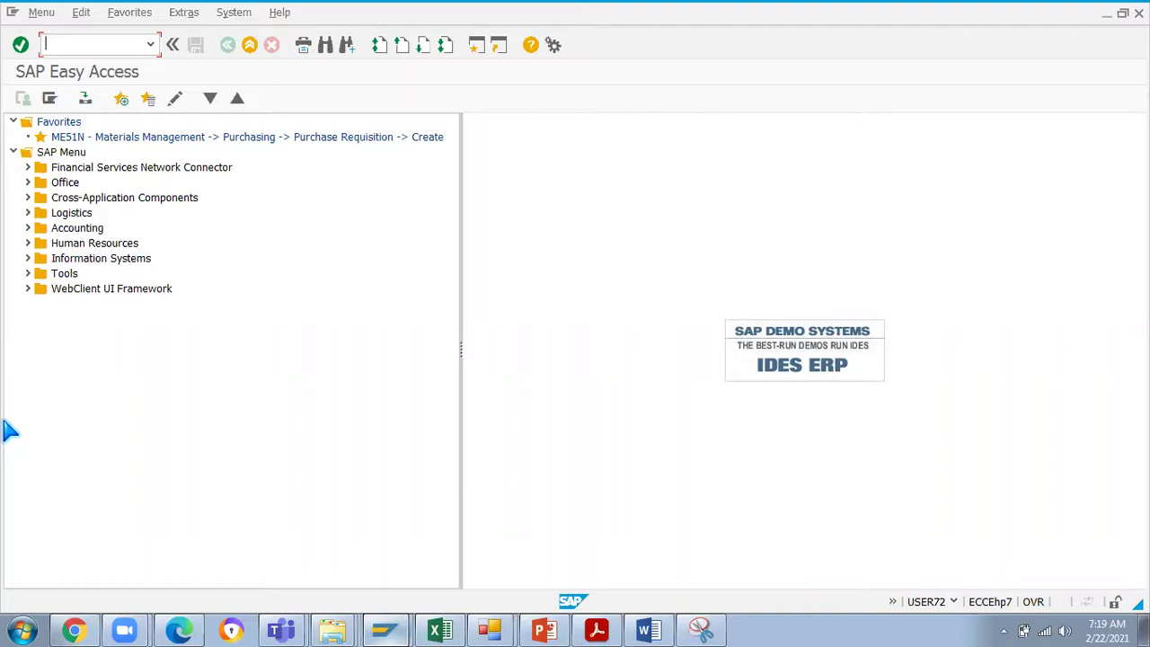
- Open the 0.3 JSW BUSINESS PROCESS workbook from the FEB Batch SAPGURU folder on drive D
click(440, 630)
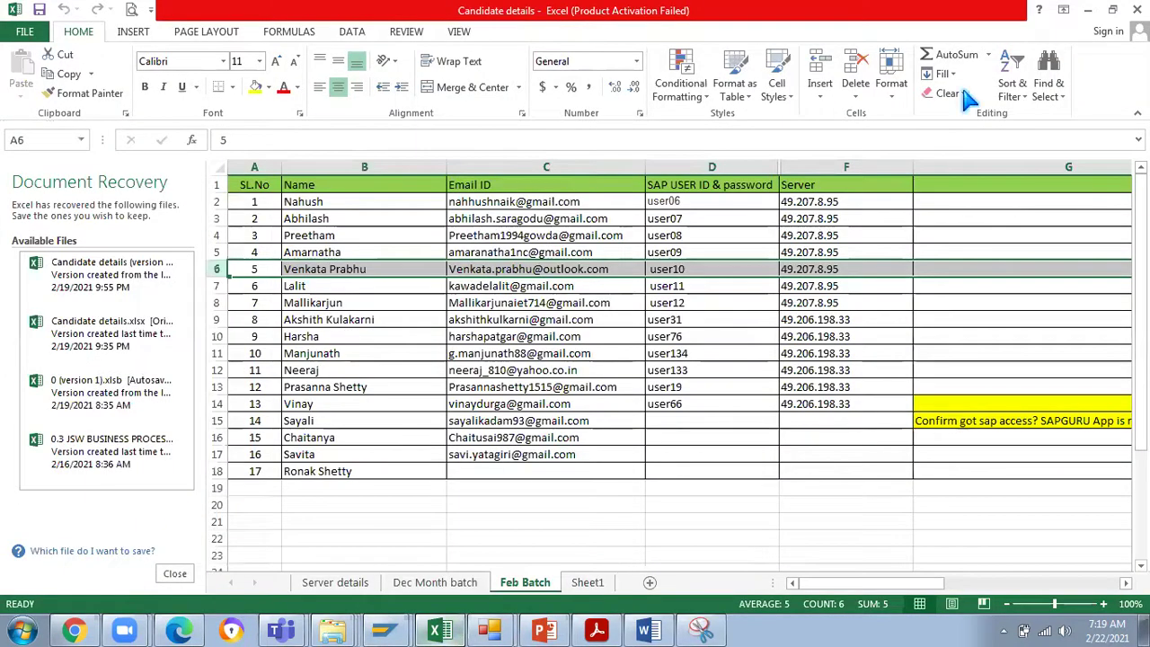
click(1087, 11)
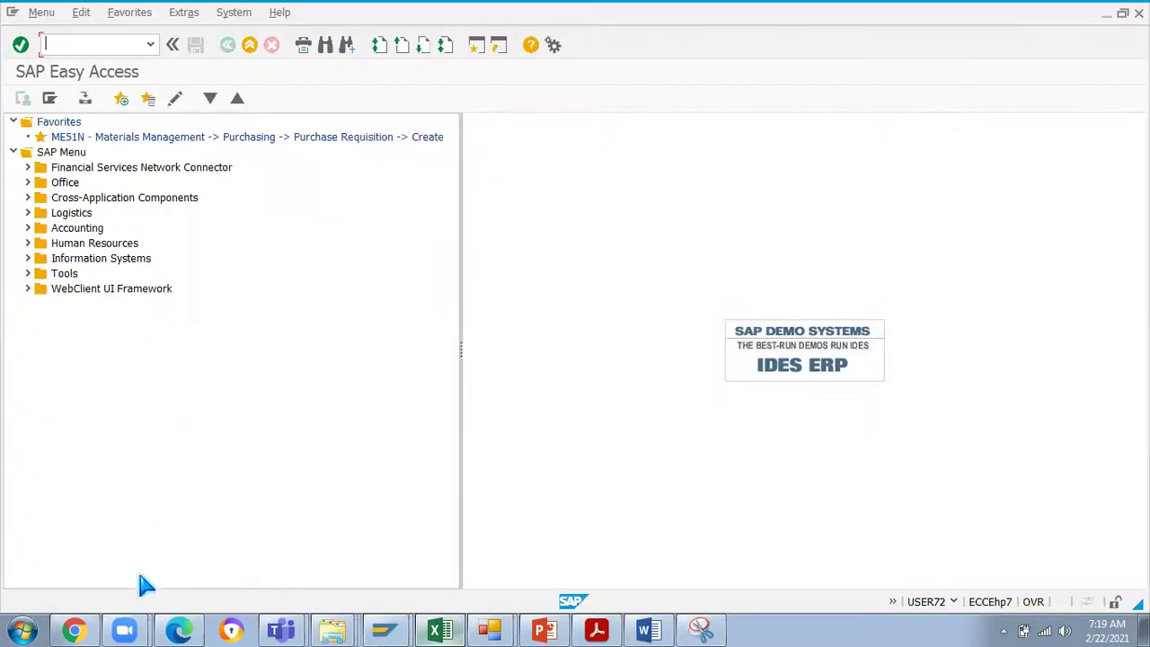
mouse_move(332, 630)
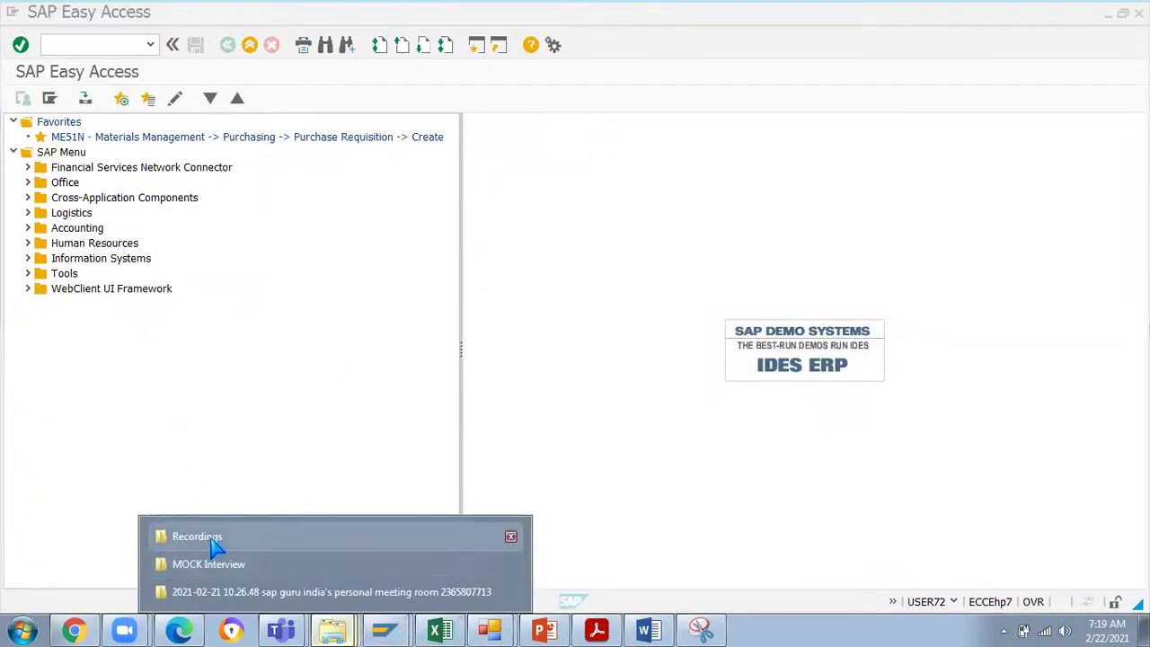
click(214, 542)
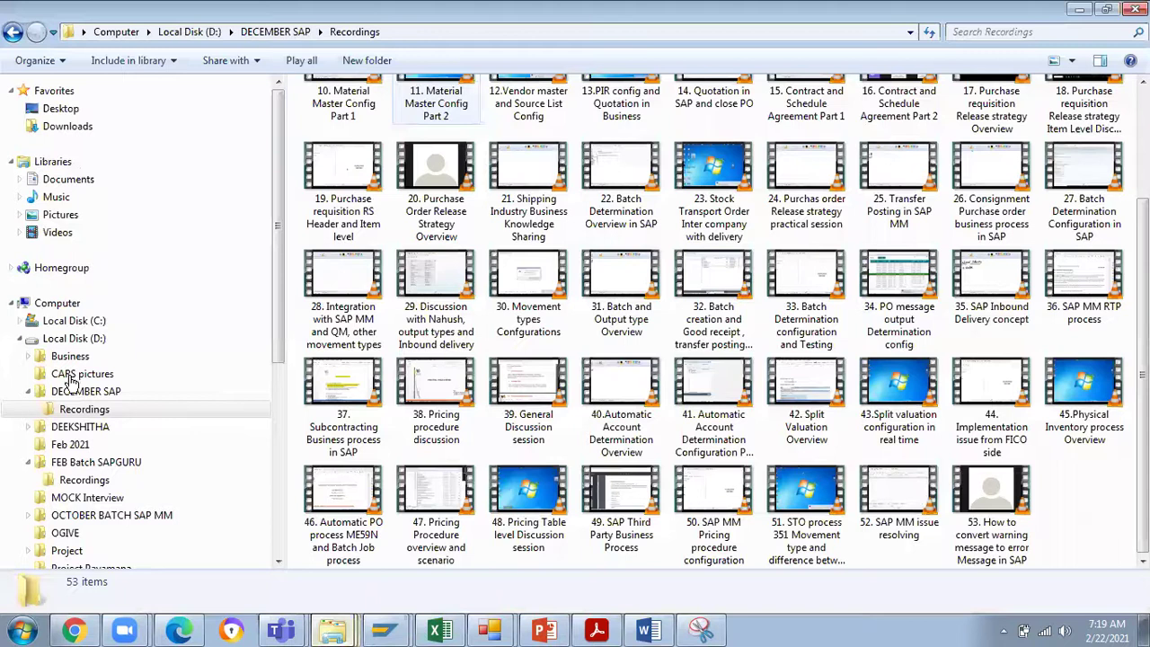
double_click(87, 393)
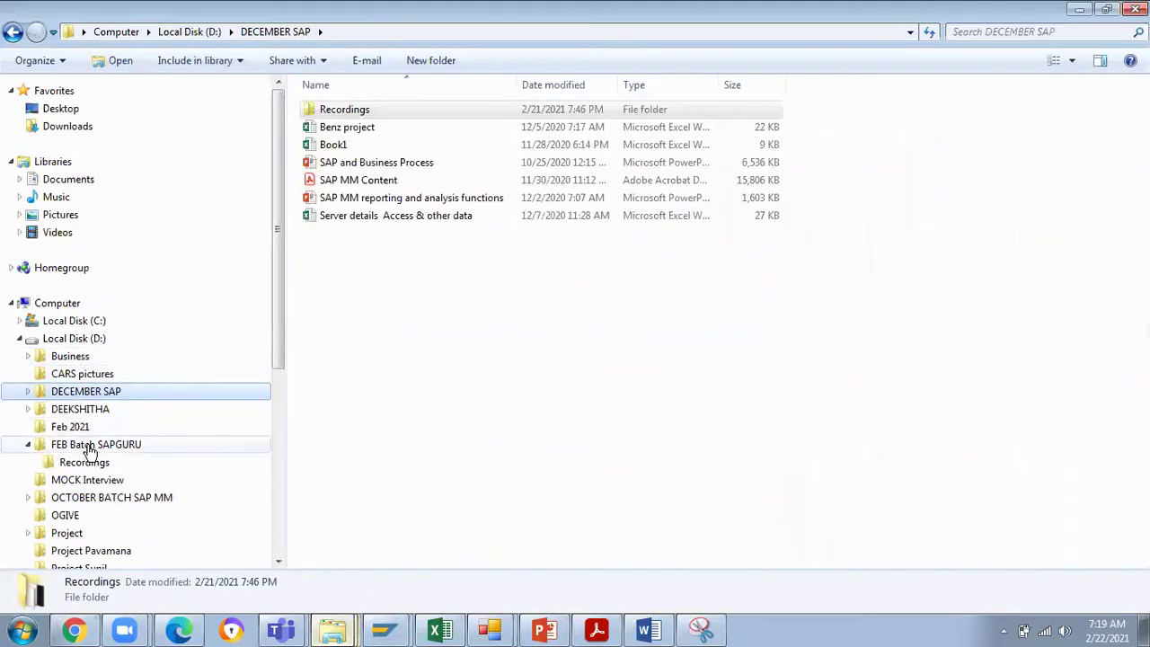
double_click(90, 445)
click(468, 130)
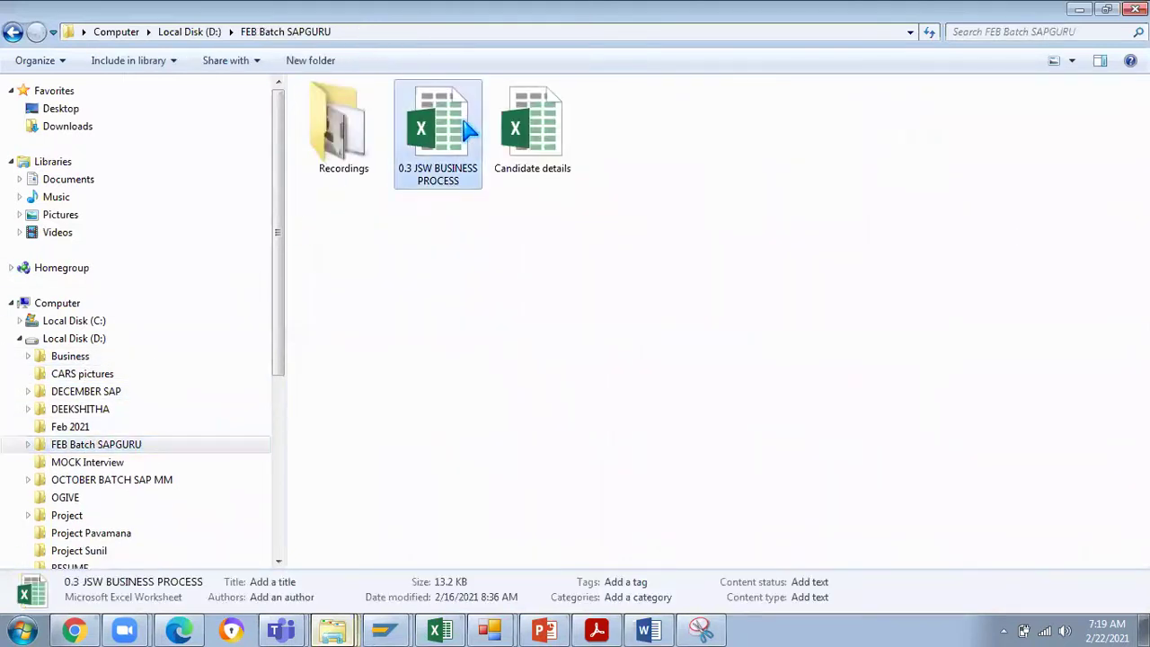
double_click(467, 130)
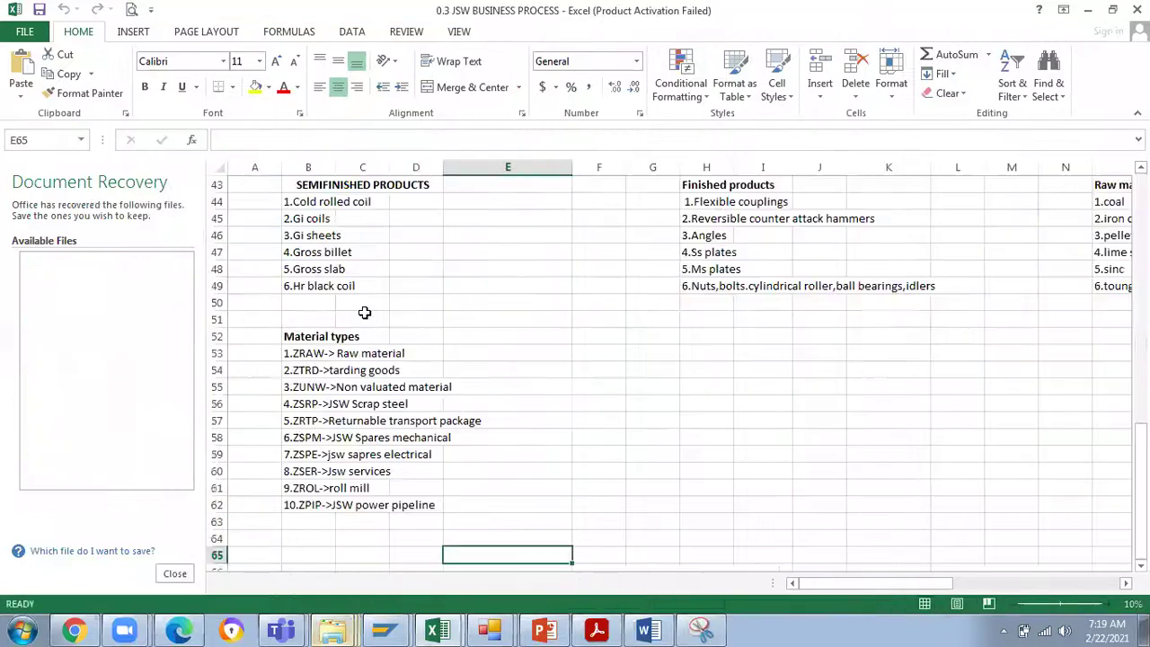
- Examine the JSW organizational structure, product lists and material types in the workbook, and return to the SAP window
scroll(354, 425, up, 2)
scroll(354, 425, down, 5)
scroll(290, 471, up, 8)
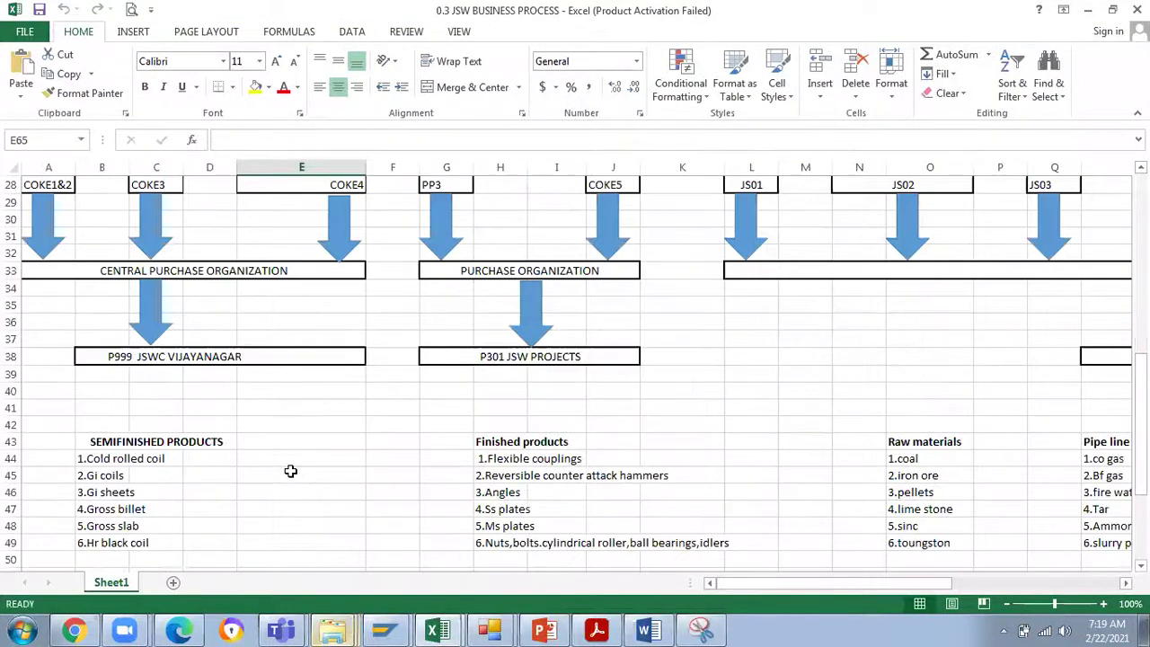
scroll(290, 471, down, 4)
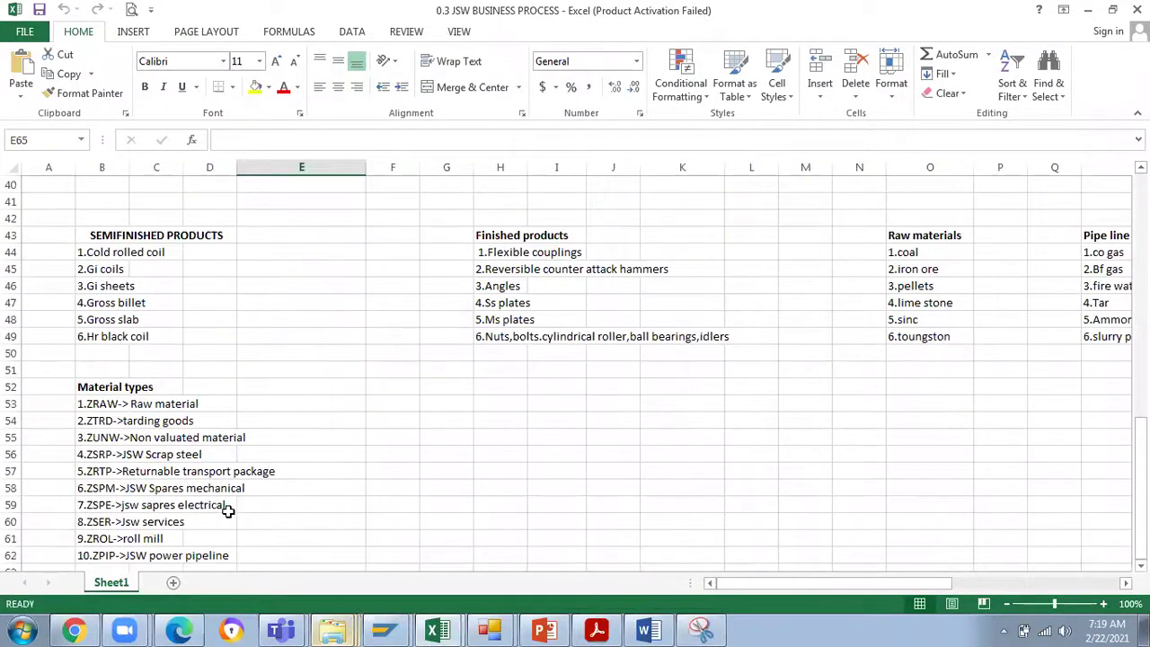
scroll(228, 511, up, 2)
scroll(228, 511, up, 6)
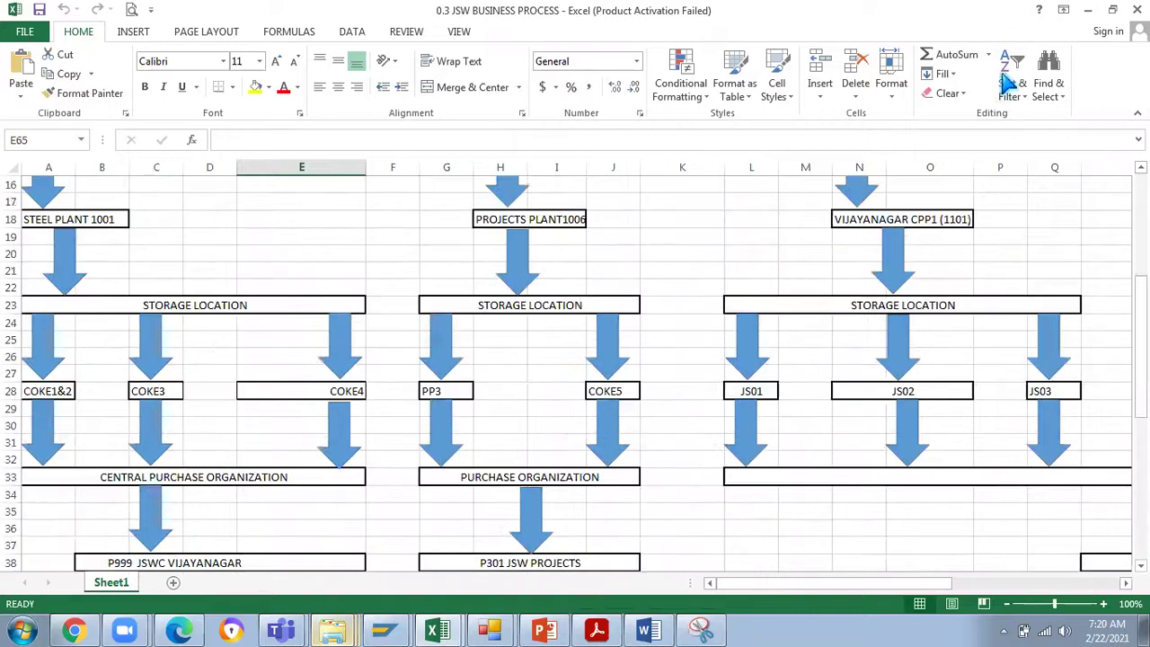
click(1088, 10)
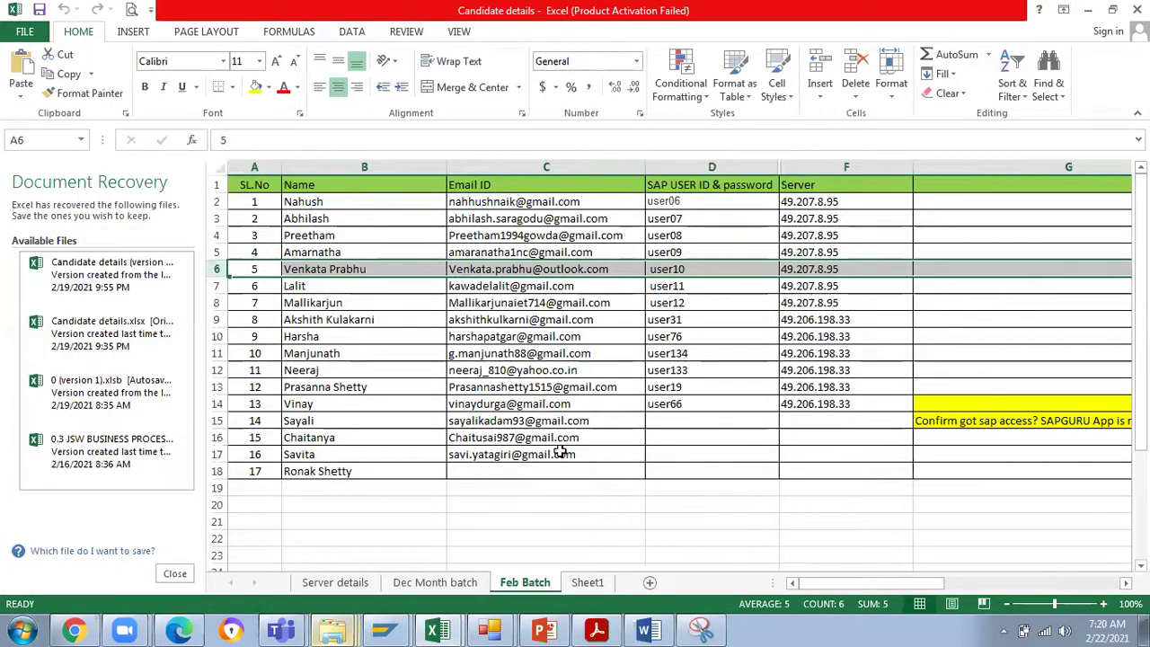
key(alt+Tab)
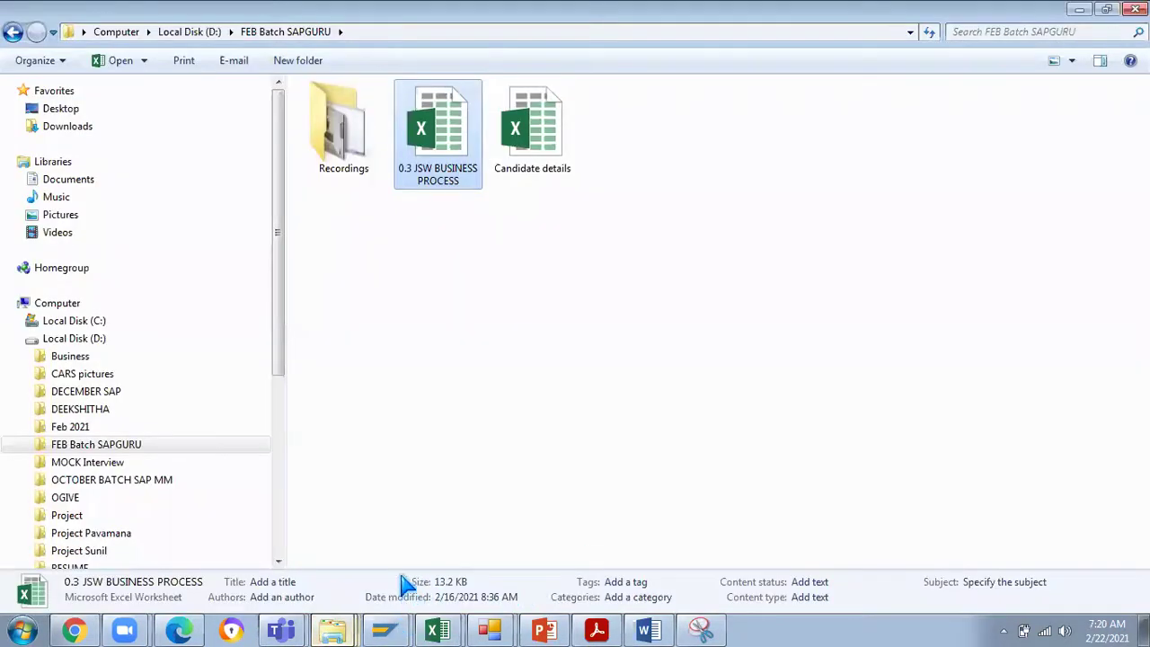
click(386, 630)
text(spro)
key(Return)
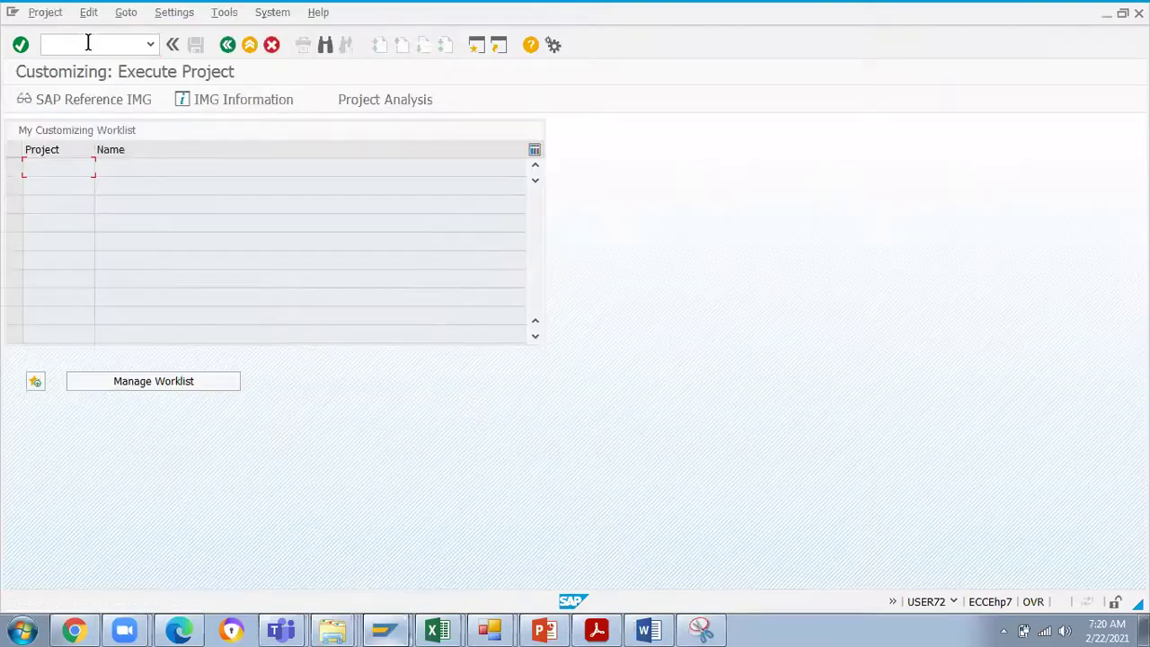
click(228, 44)
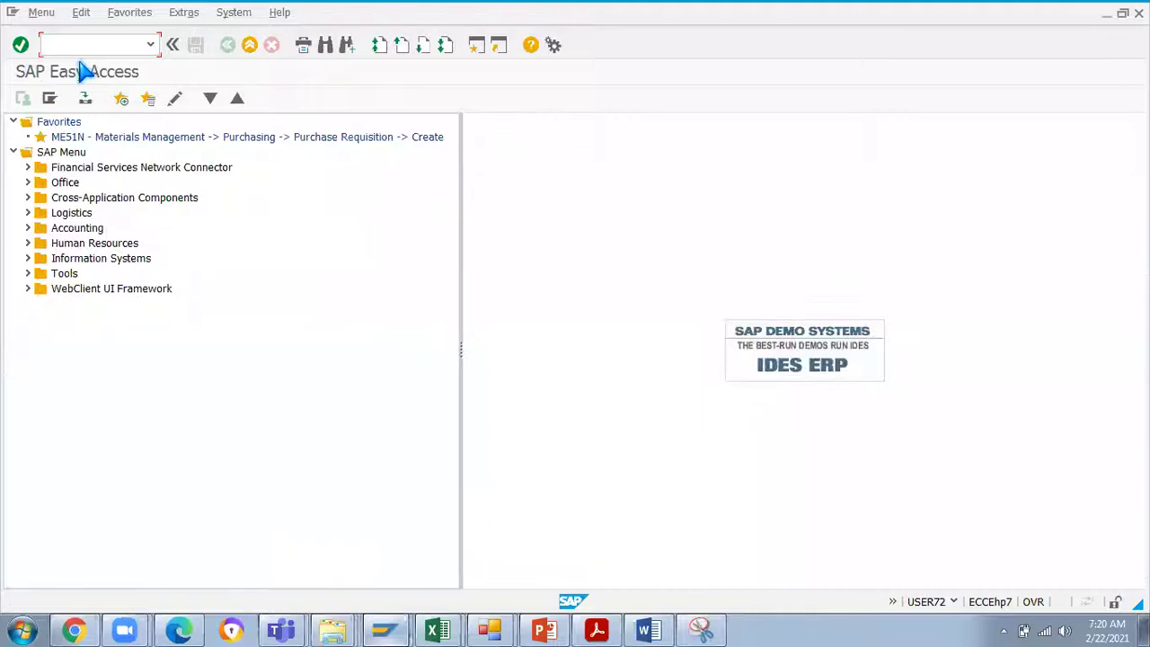
- Run transaction spro and display the SAP Reference IMG
click(64, 43)
text(spro)
key(Return)
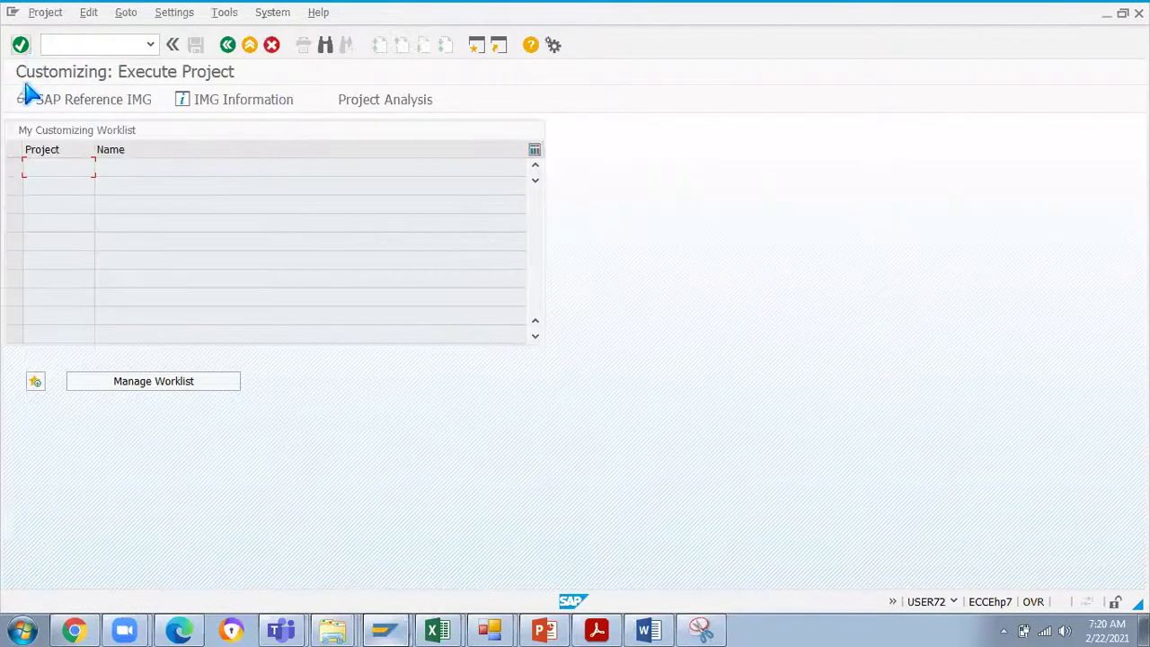
click(78, 105)
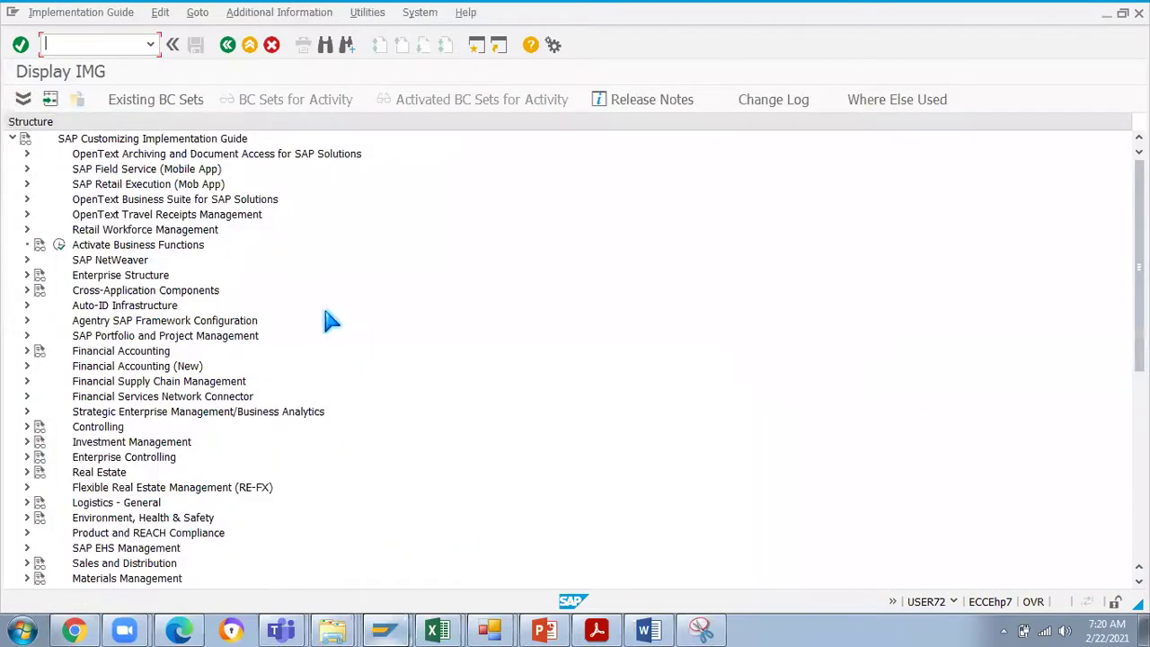
- Open the Edit Company Code Data activity for Financial Accounting in the Enterprise Structure definitions
click(26, 275)
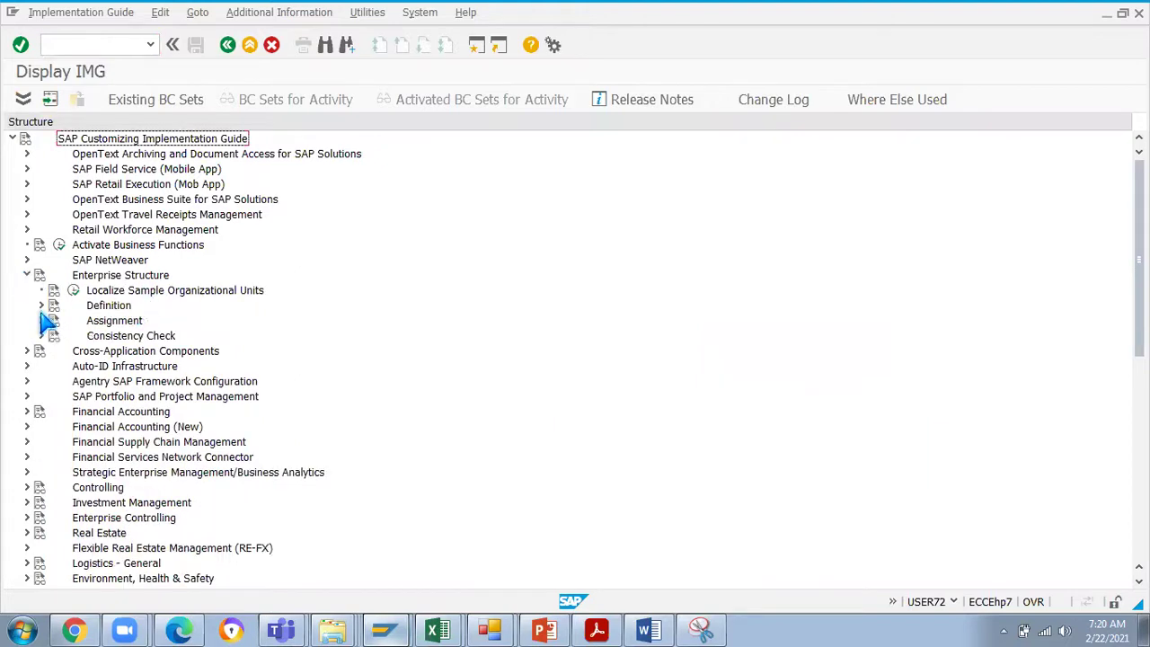
click(40, 305)
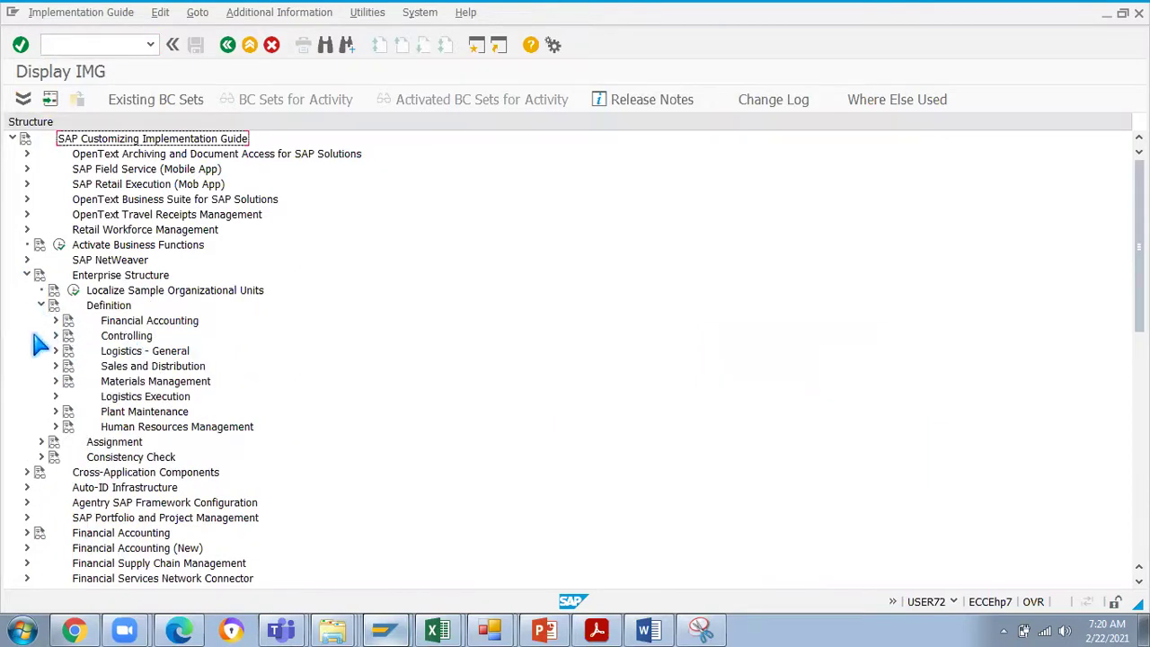
click(54, 320)
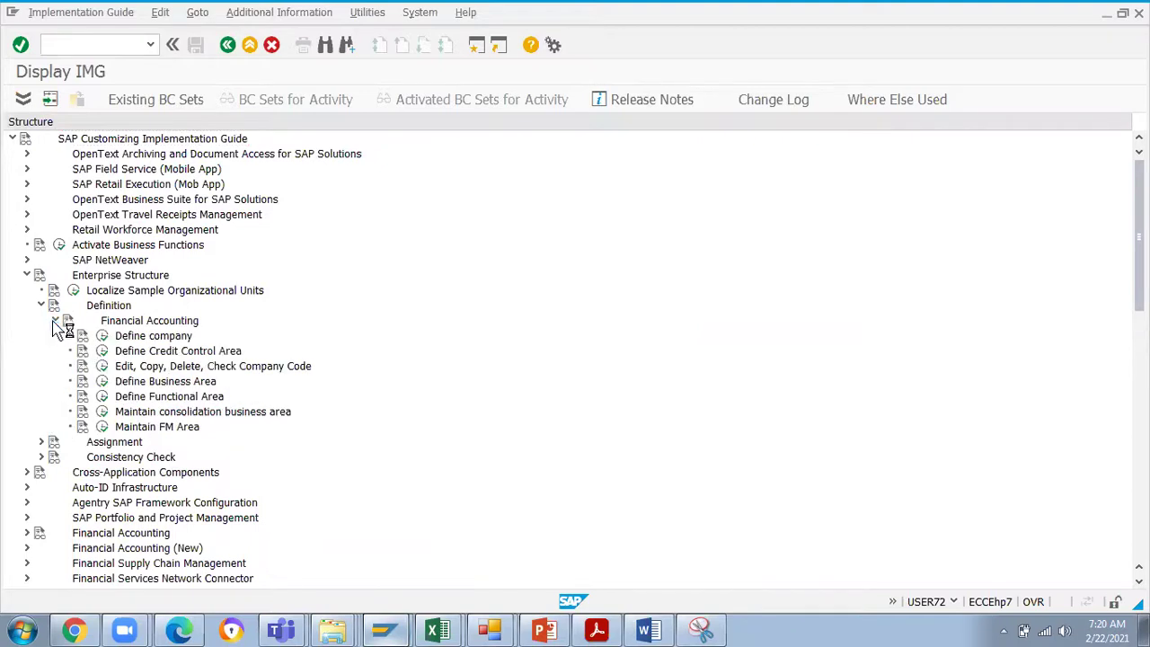
click(102, 367)
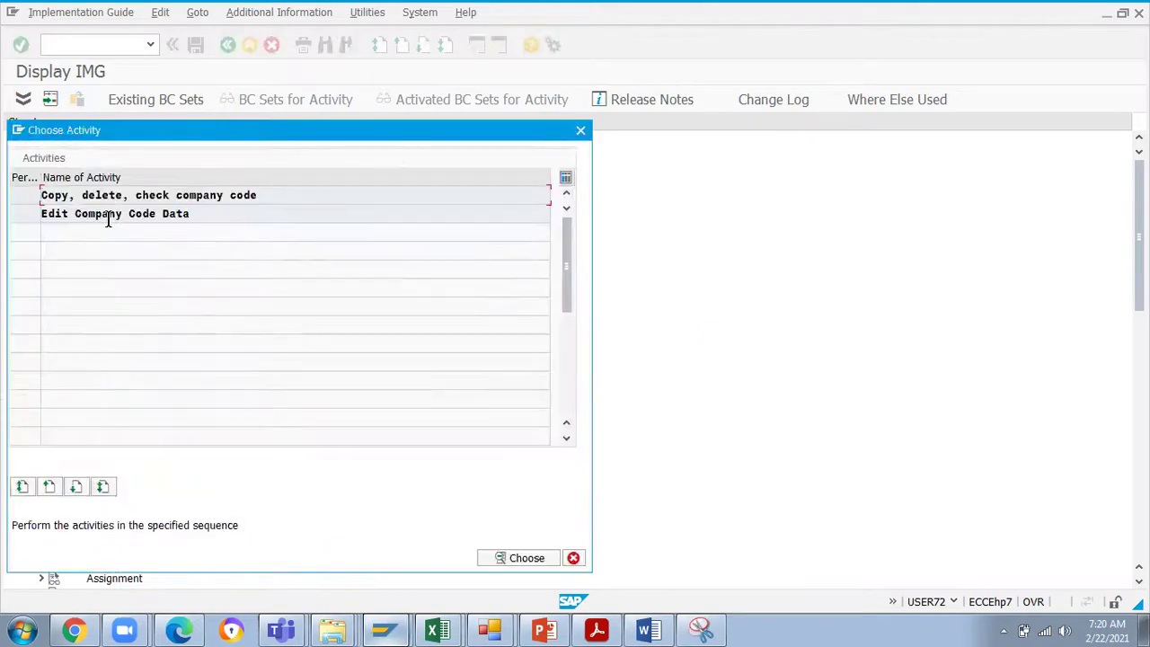
double_click(112, 220)
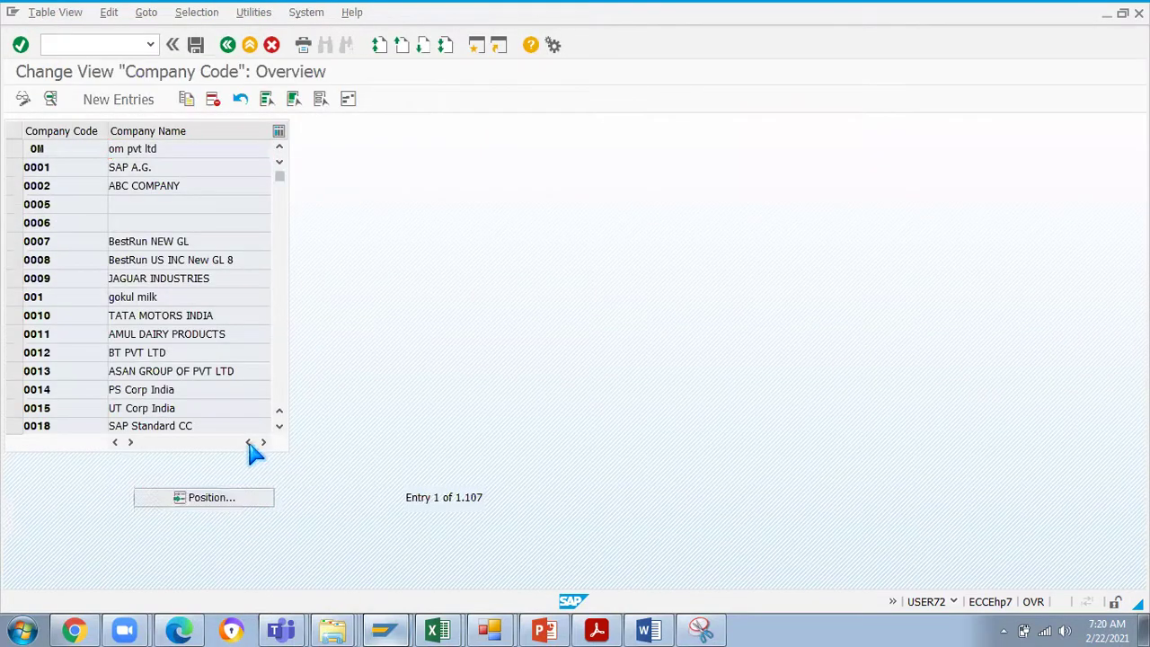
- Locate company code JS07 in the company code overview and return to the implementation guide
text(JS07)
key(Return)
click(225, 146)
drag(55, 149, 9, 160)
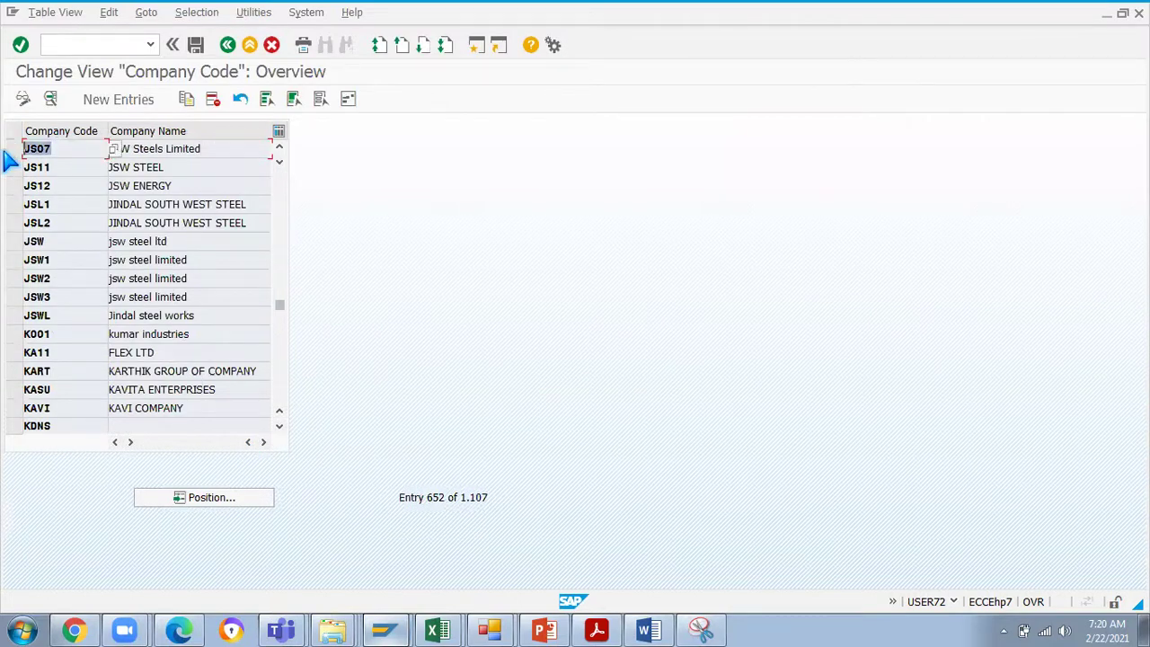
click(228, 44)
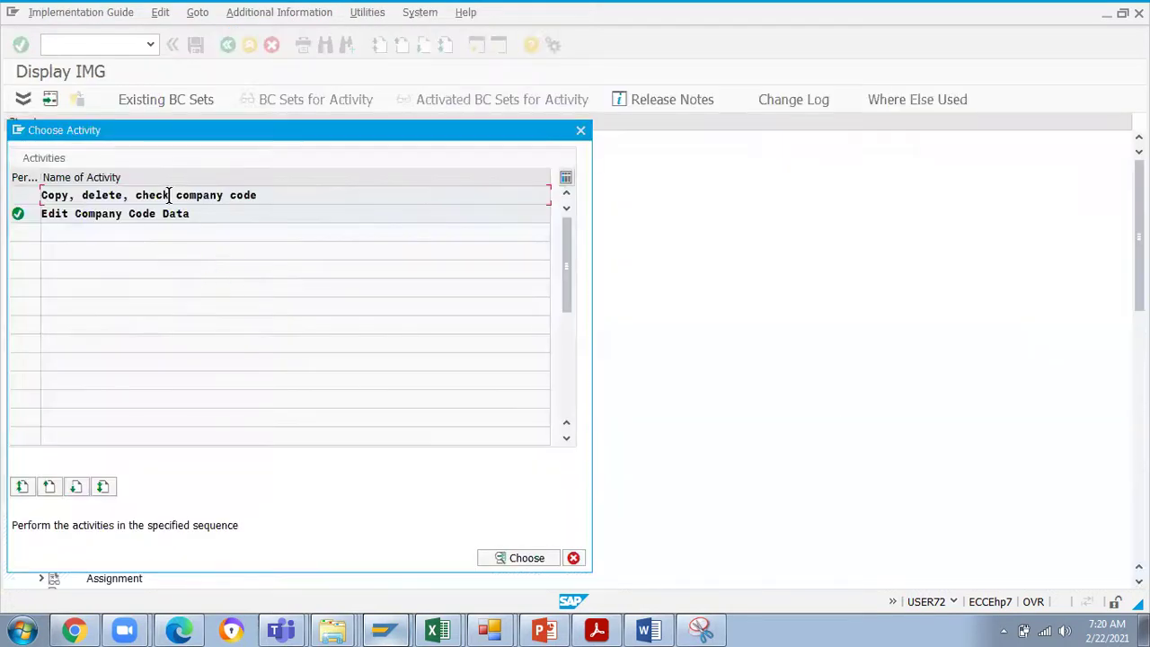
click(581, 131)
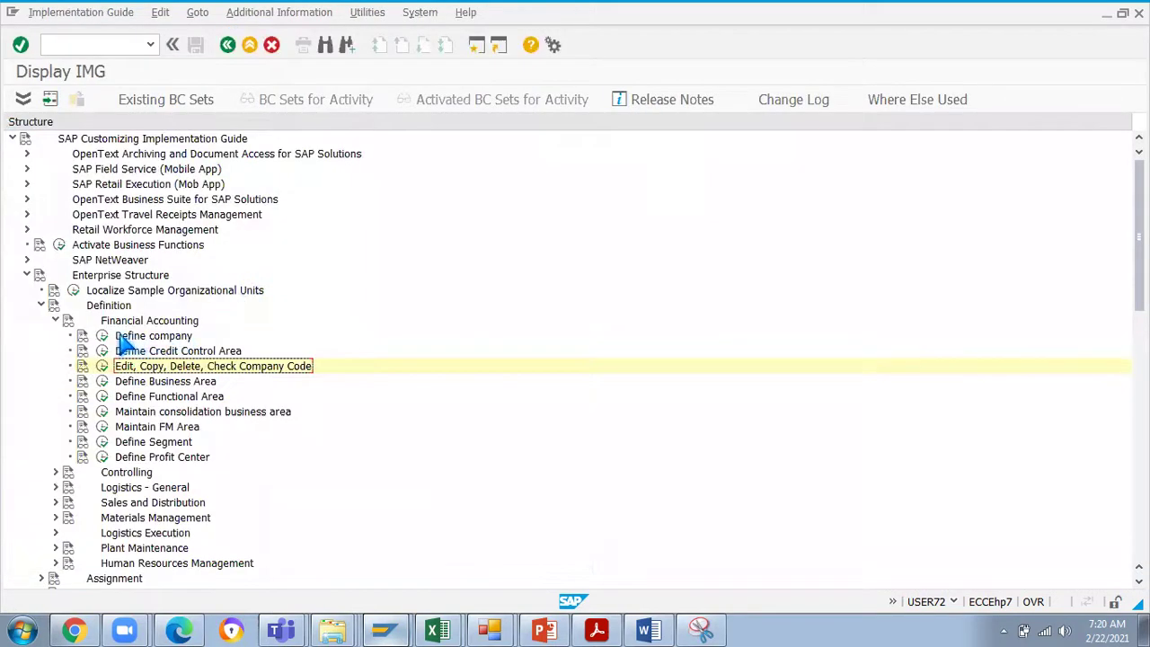
- Open the Define company activity and position the company list at Jsw009
click(102, 335)
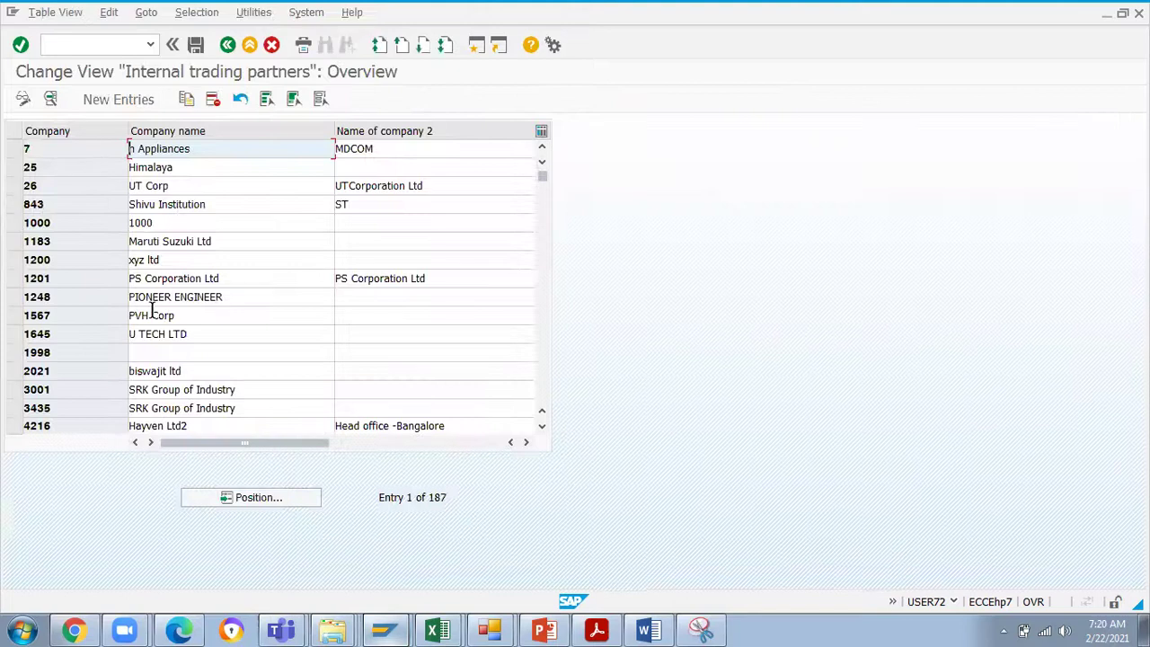
click(257, 497)
text(Js)
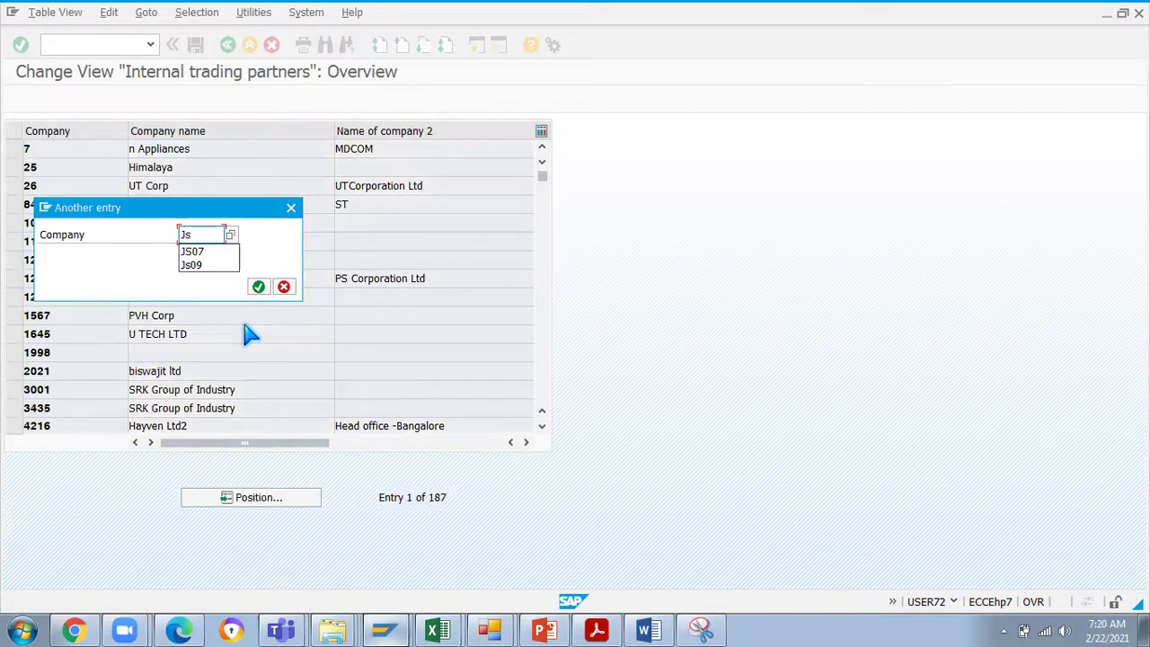
text(w000)
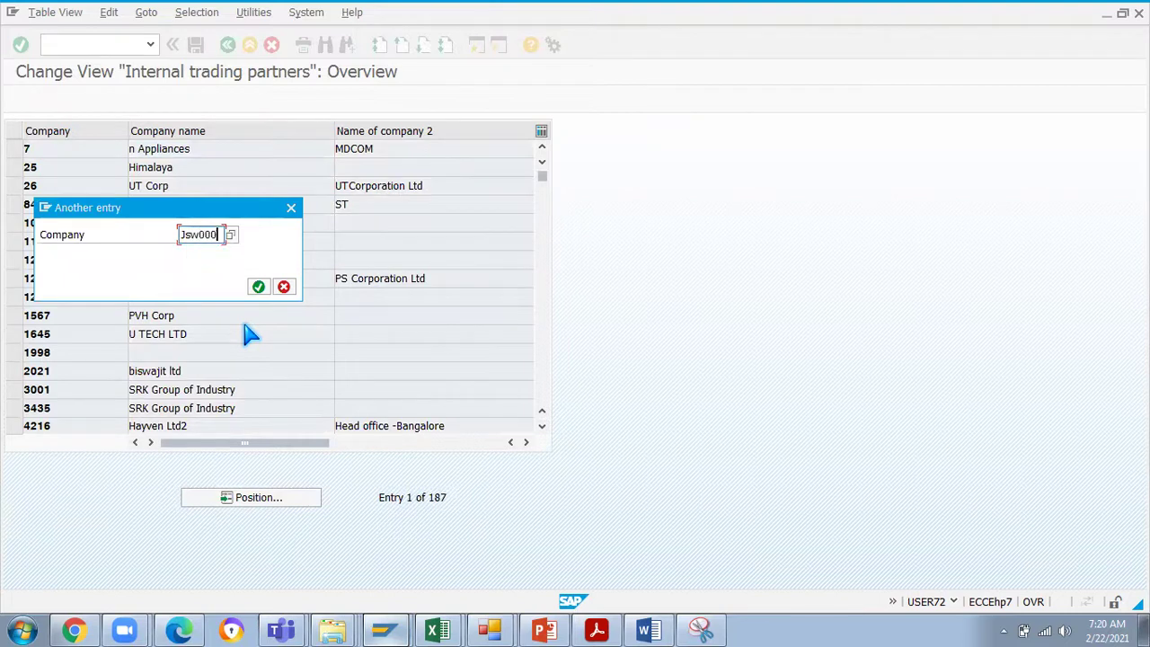
key(BackSpace)
text(9)
key(Return)
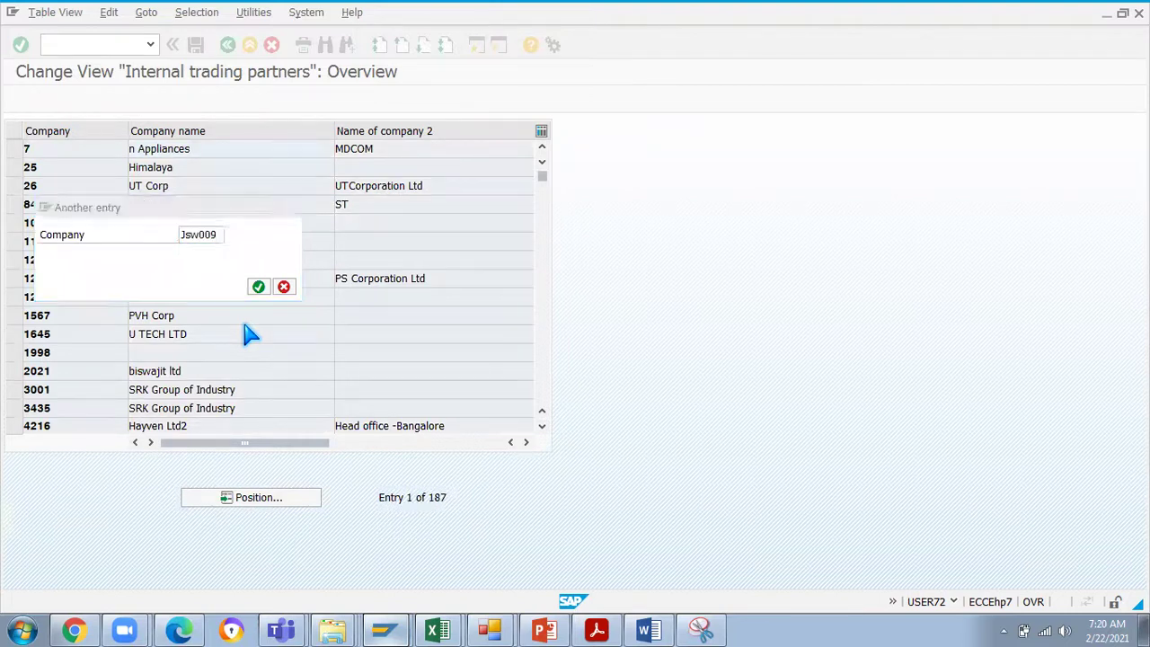
- Review the company entries JSW009, JSW010 and JSW011, and return to the implementation guide
click(165, 148)
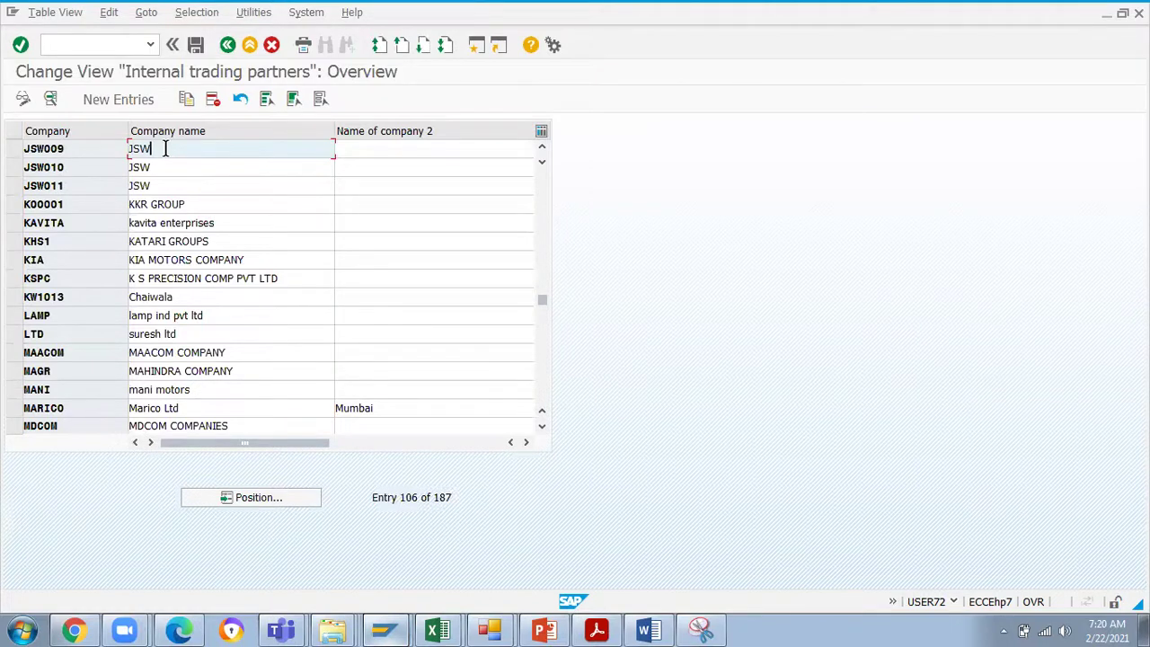
click(175, 167)
click(175, 180)
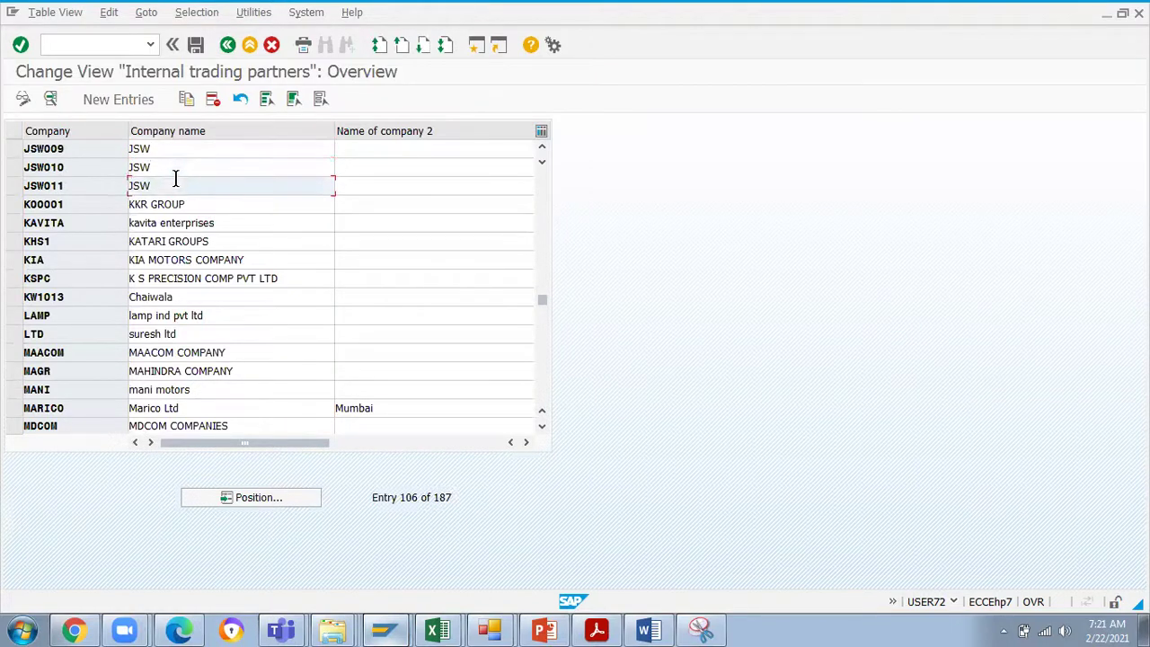
click(174, 169)
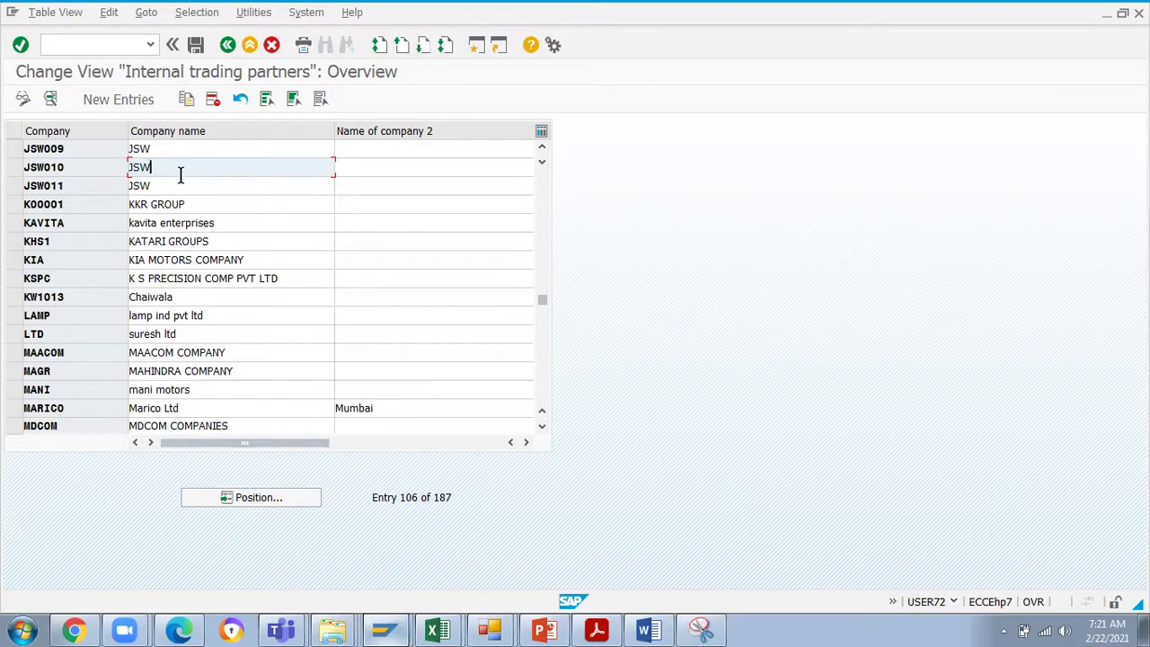
click(94, 144)
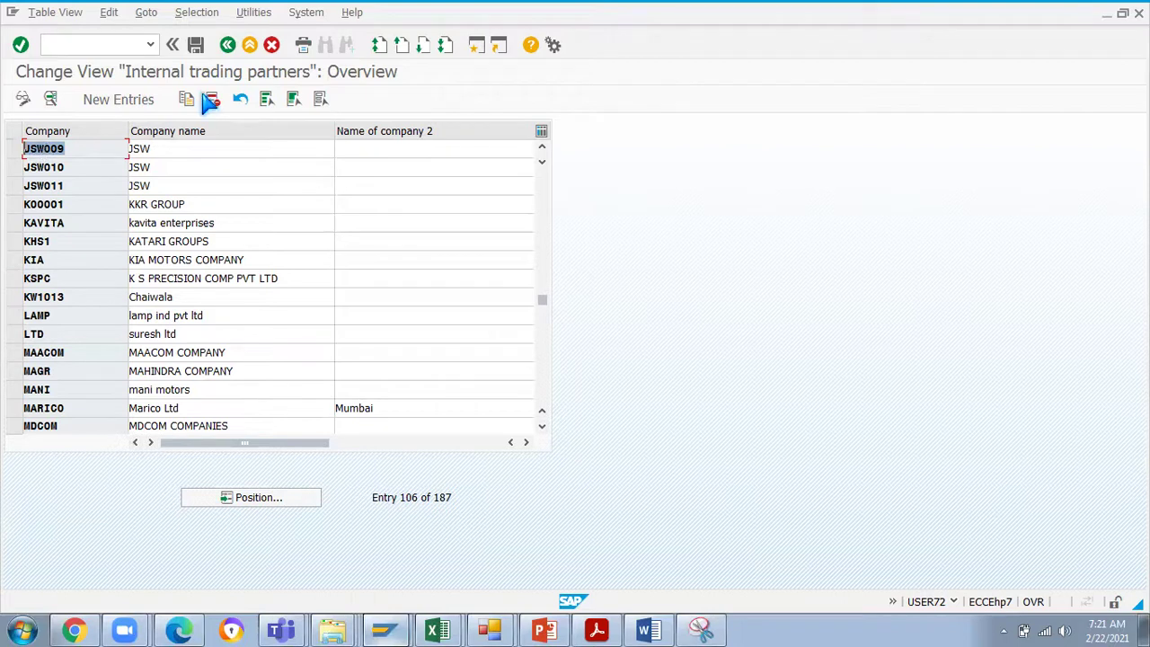
click(229, 45)
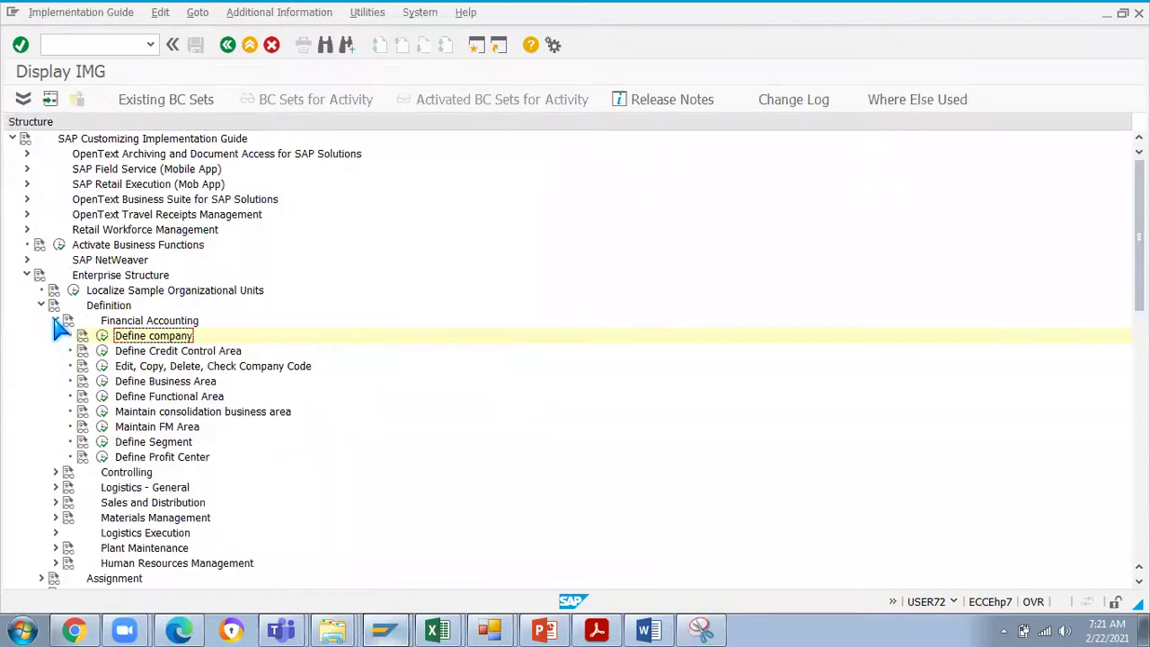
- Collapse the Definition node and open the Assign company code to company activity under Financial Accounting in the Assignment section
click(55, 320)
click(42, 306)
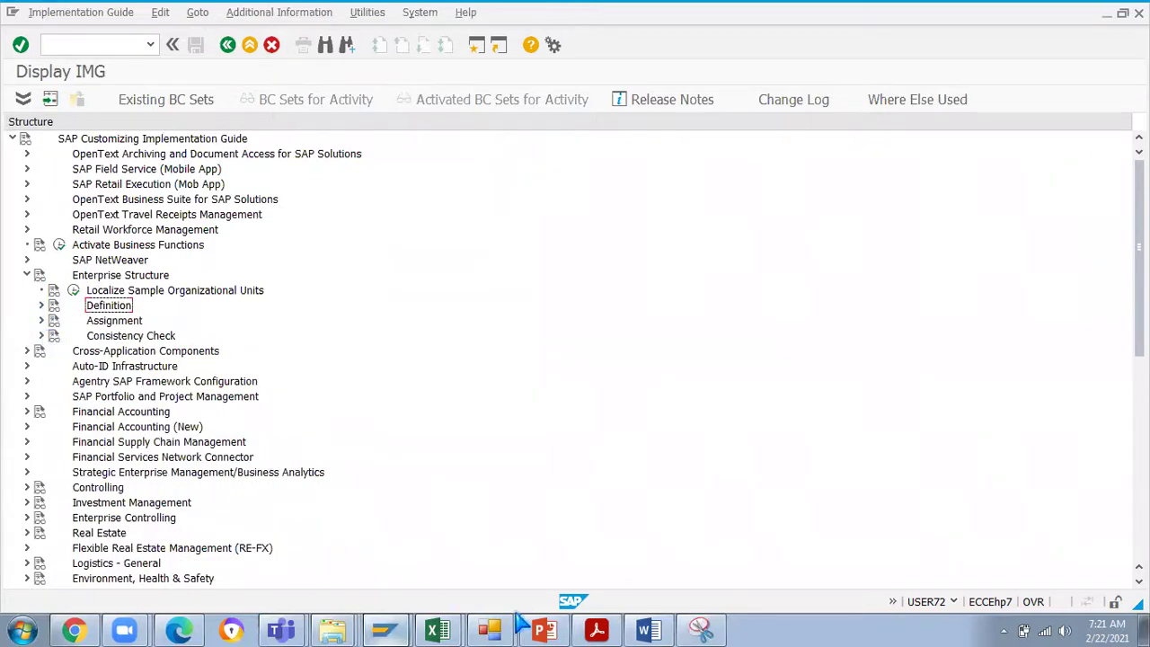
click(40, 321)
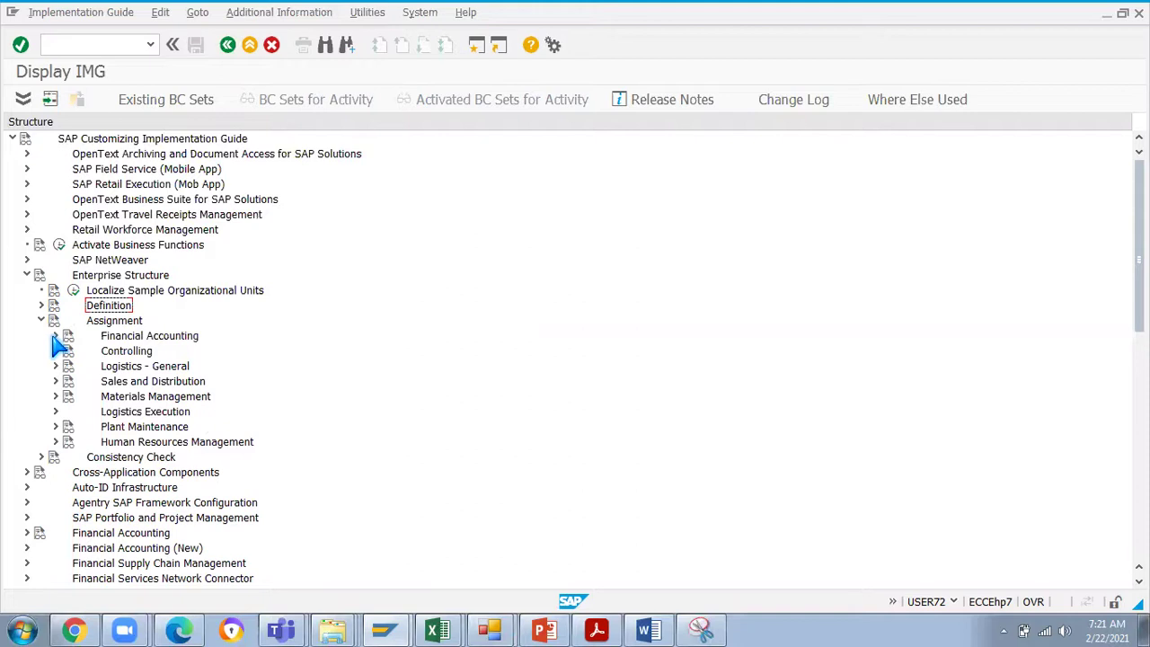
click(55, 336)
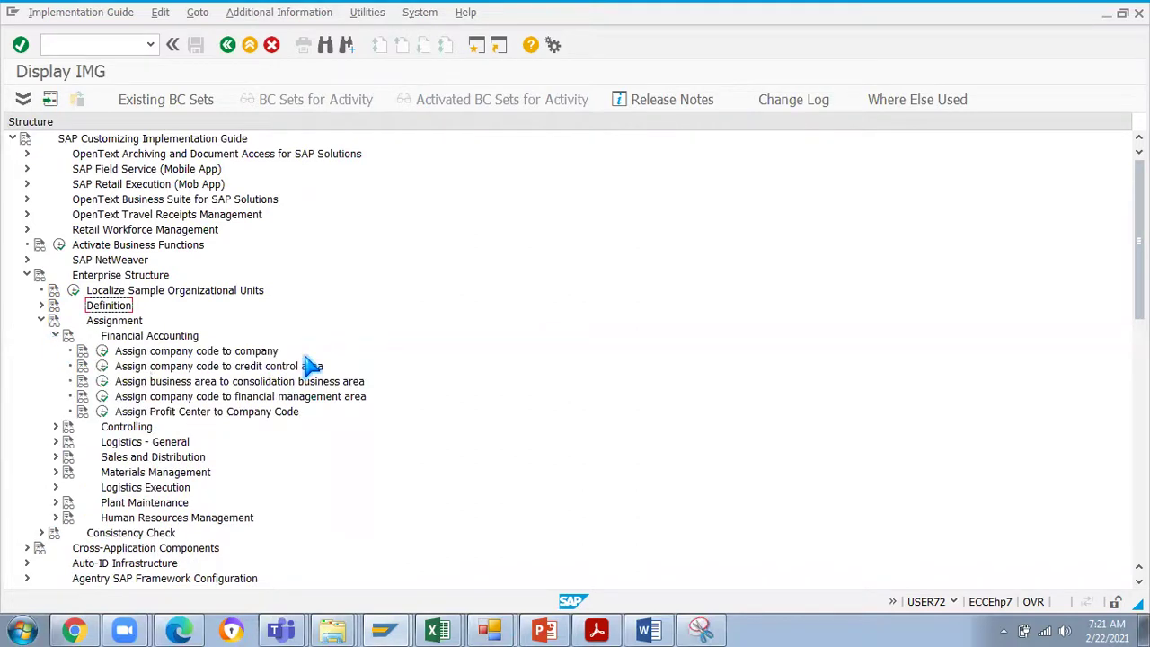
click(102, 353)
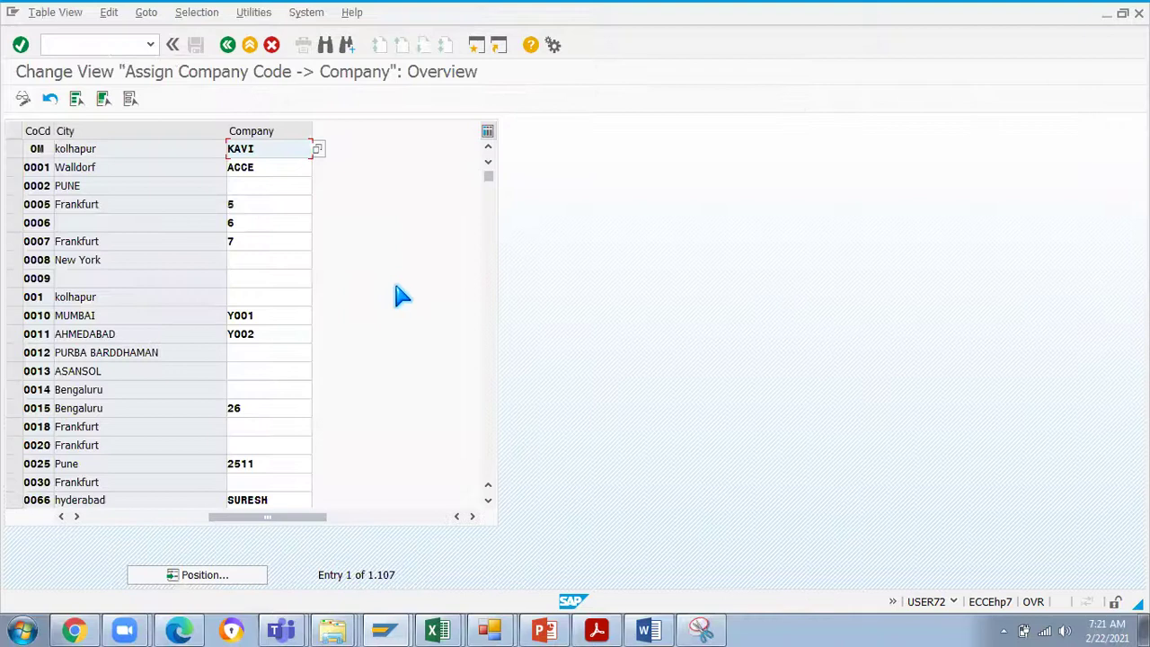
- Position the company code assignment overview at company code JS07
click(243, 575)
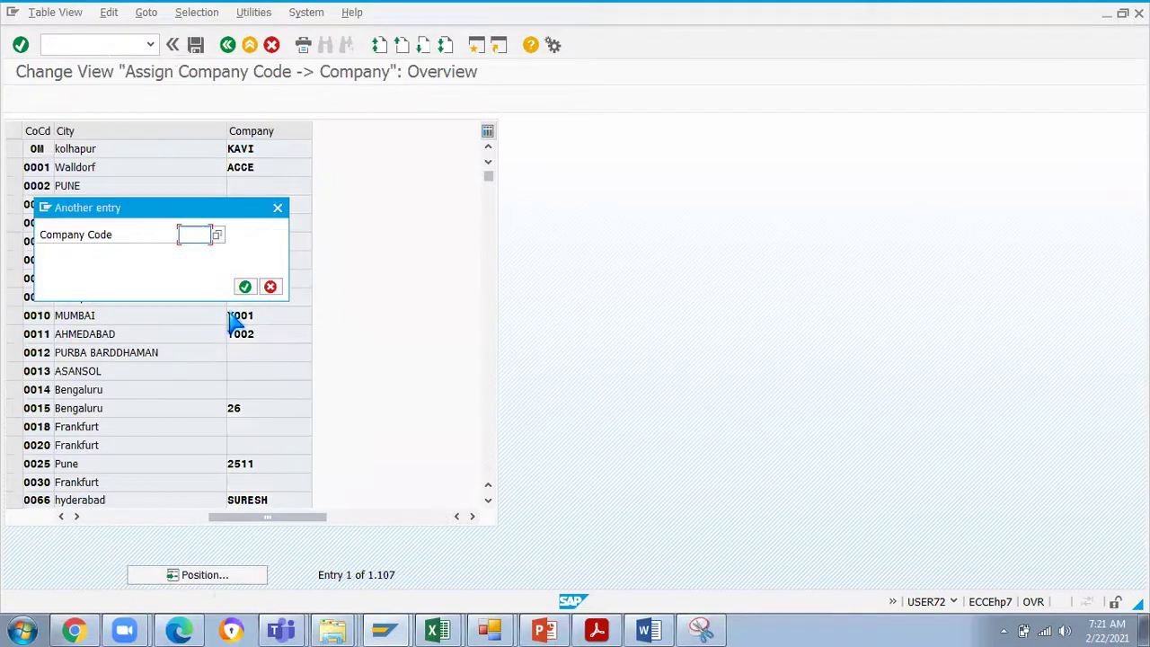
text(Js07)
key(BackSpace)
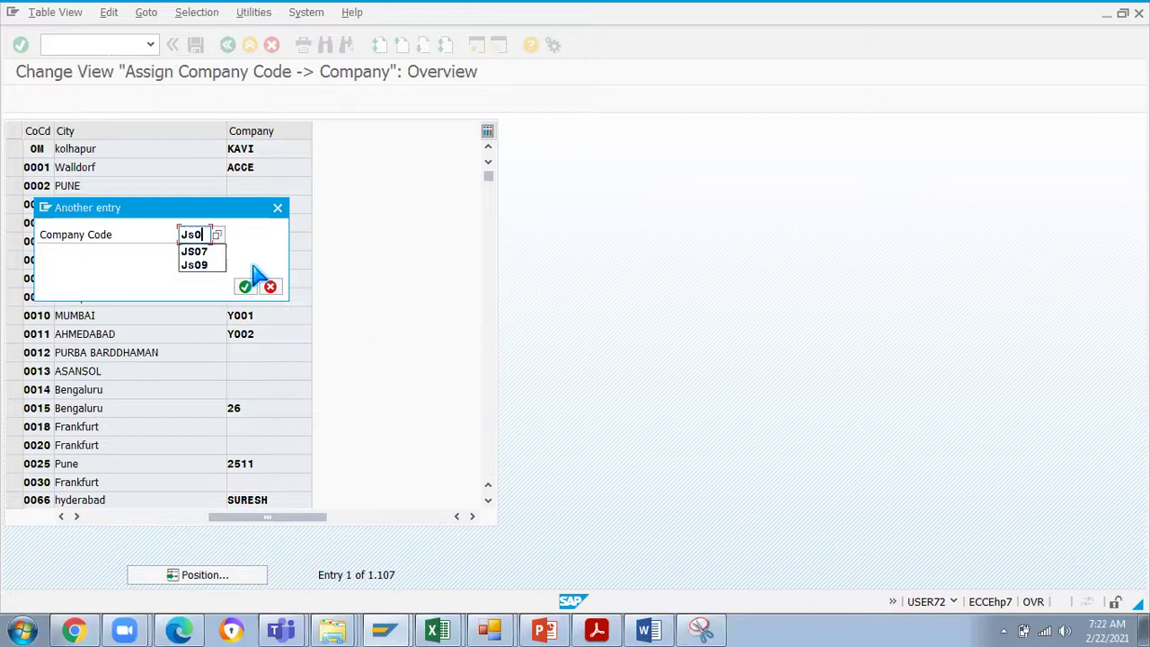
text(7)
key(Return)
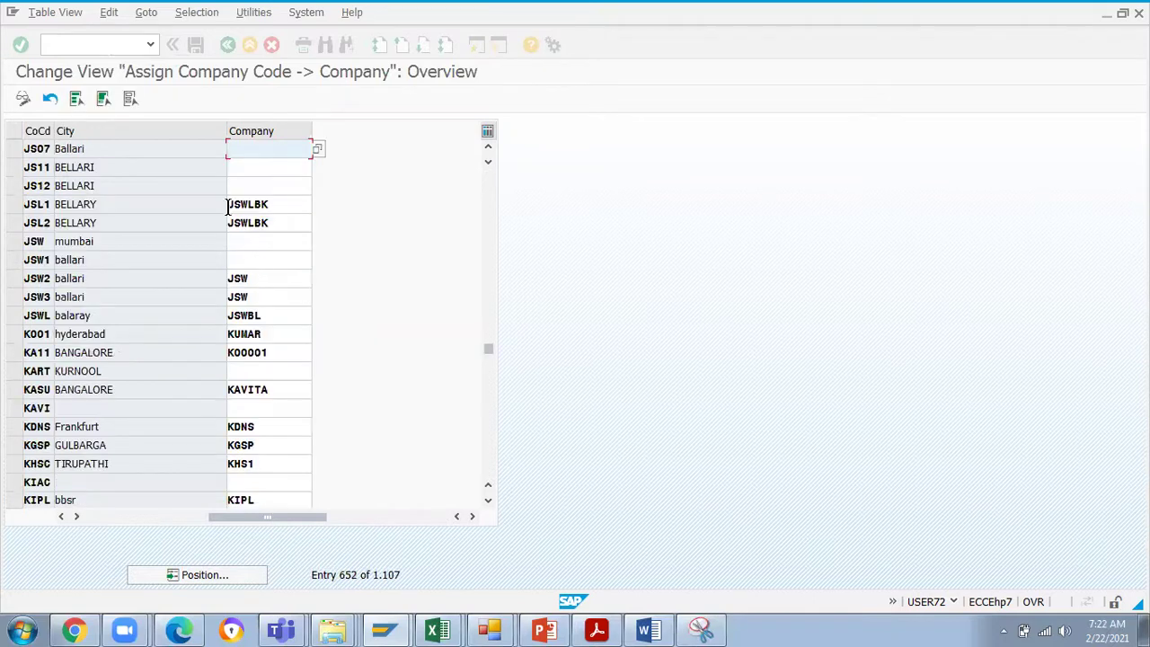
- Assign company JSW009 to company code JS07
click(14, 149)
click(100, 148)
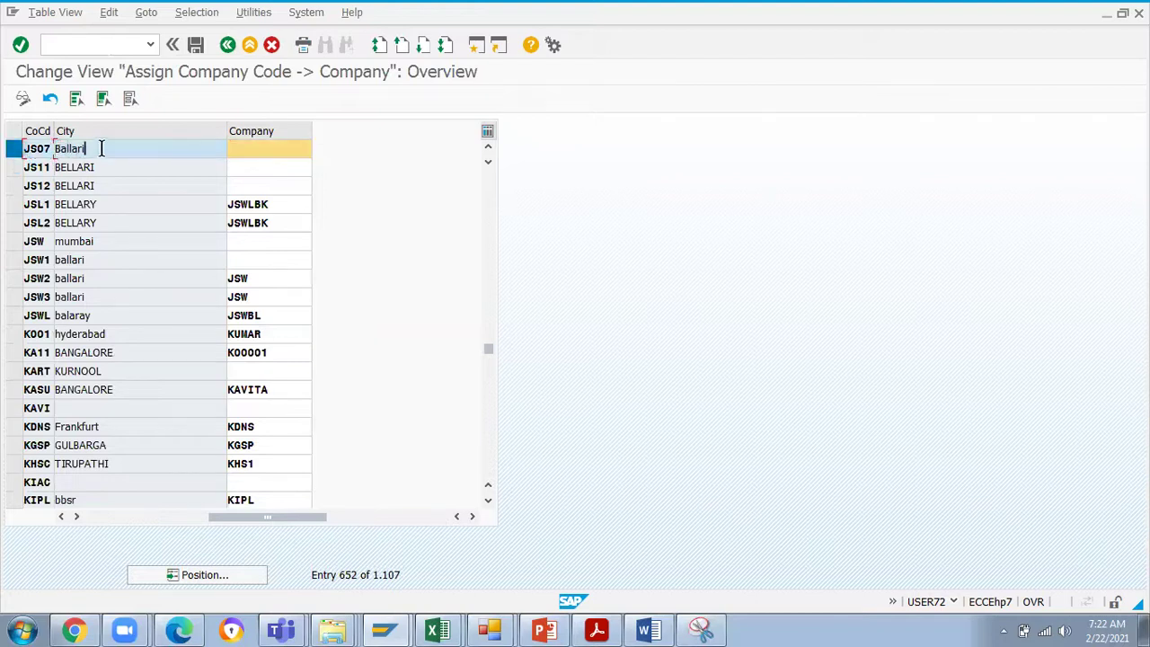
click(275, 144)
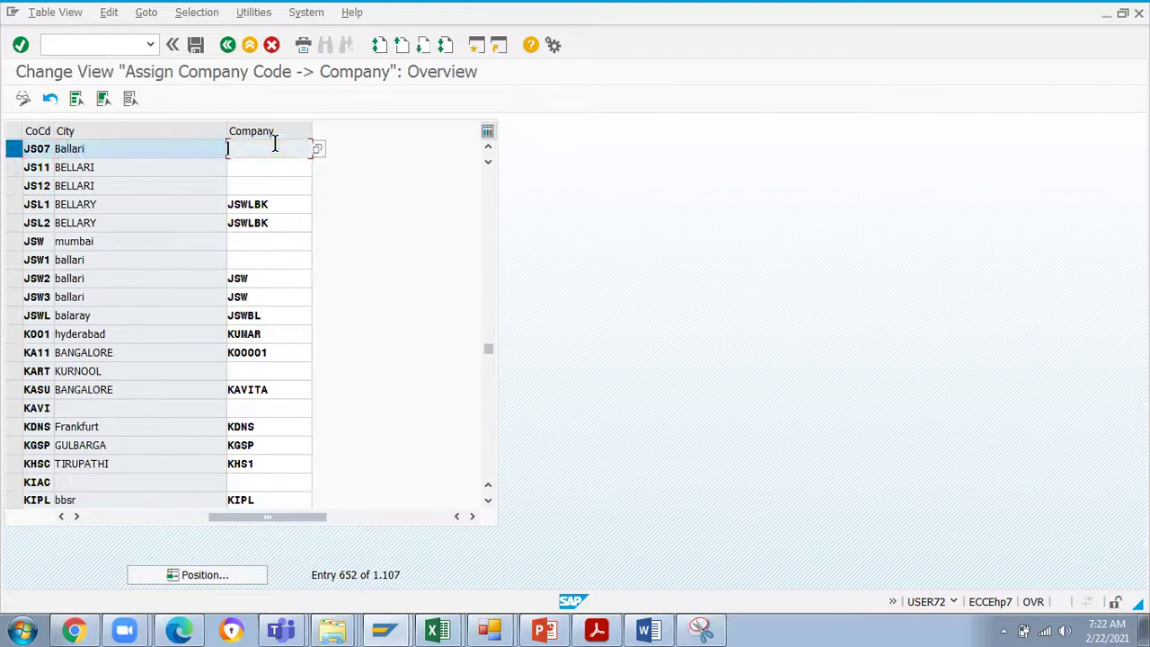
text(JS07W00)
key(Return)
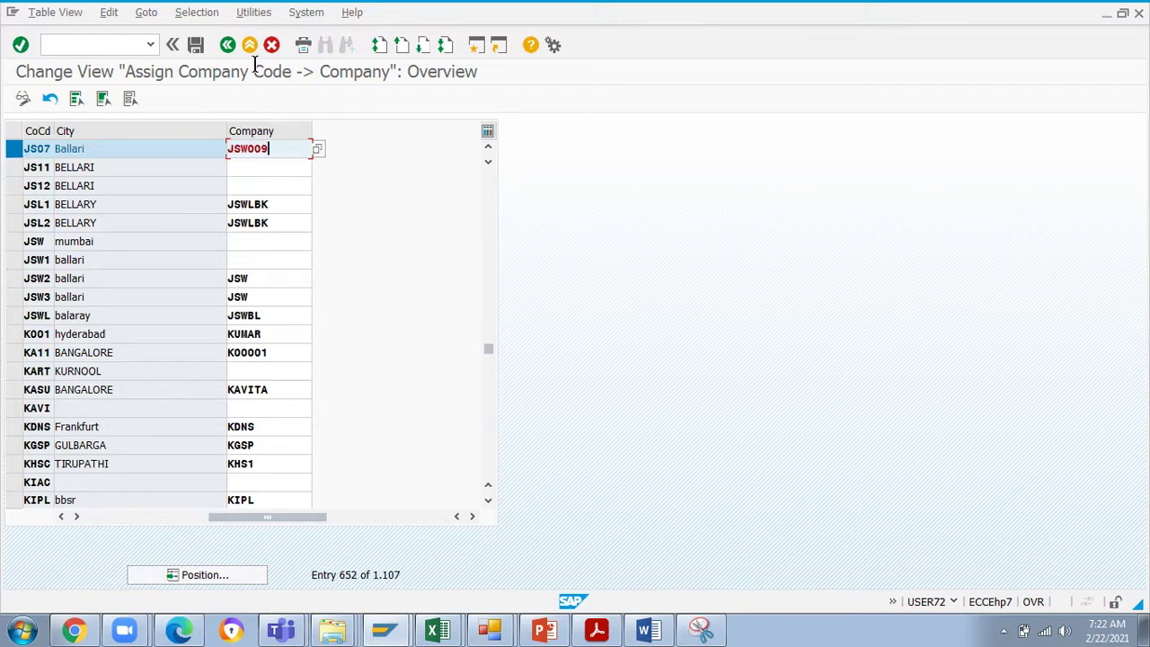
- Save the company assignment in the JSW PROJECT customizing request and return to the implementation guide
click(198, 44)
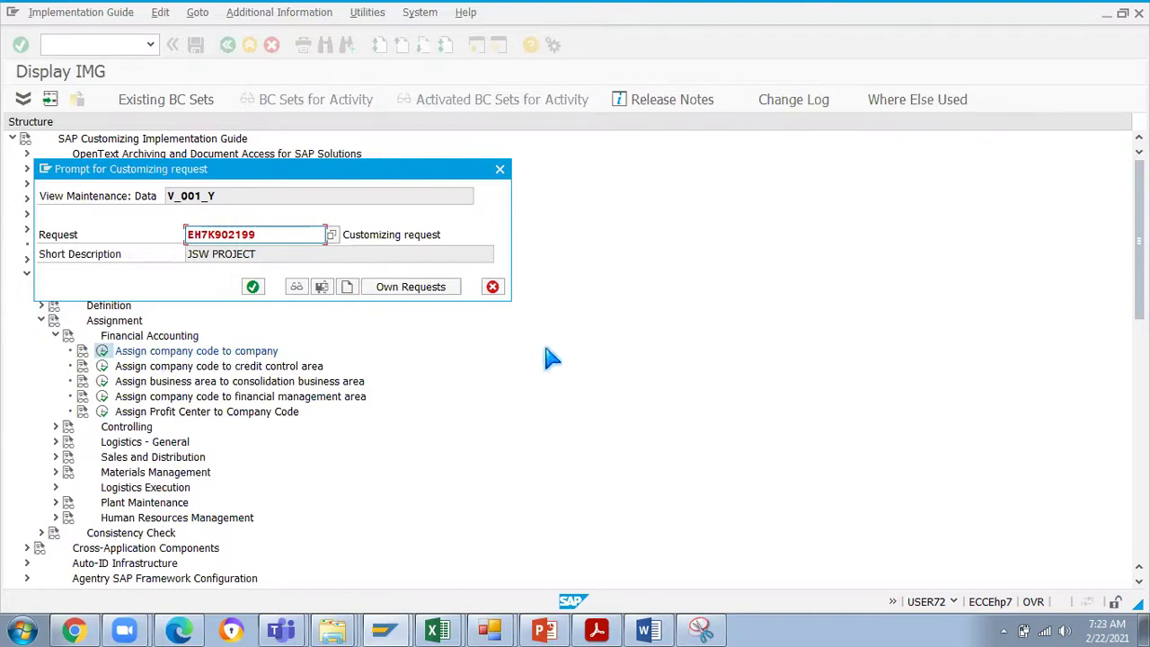
click(253, 287)
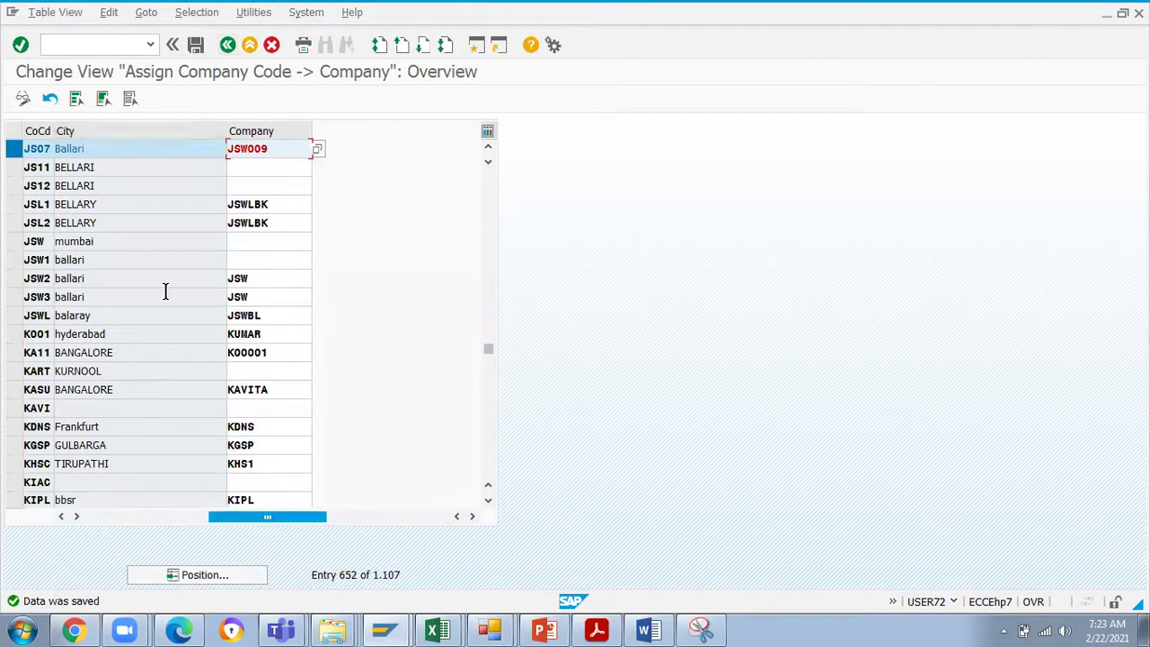
click(230, 50)
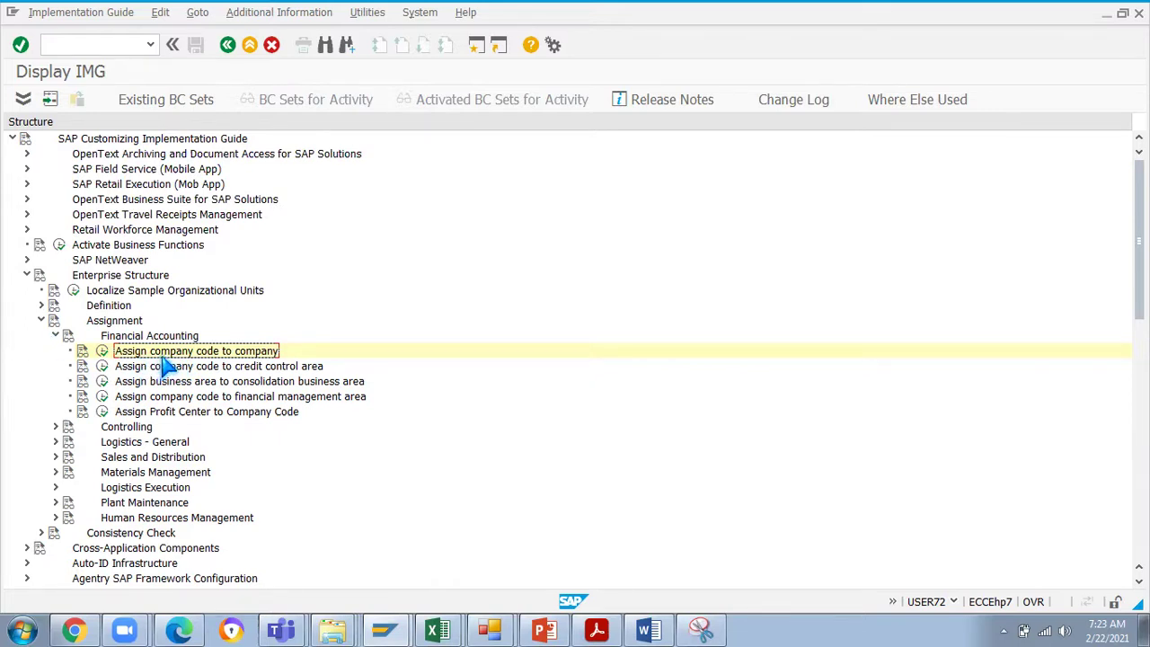
- Collapse the Financial Accounting assignments and open the Assign plant to company code activity under Logistics - General
click(55, 336)
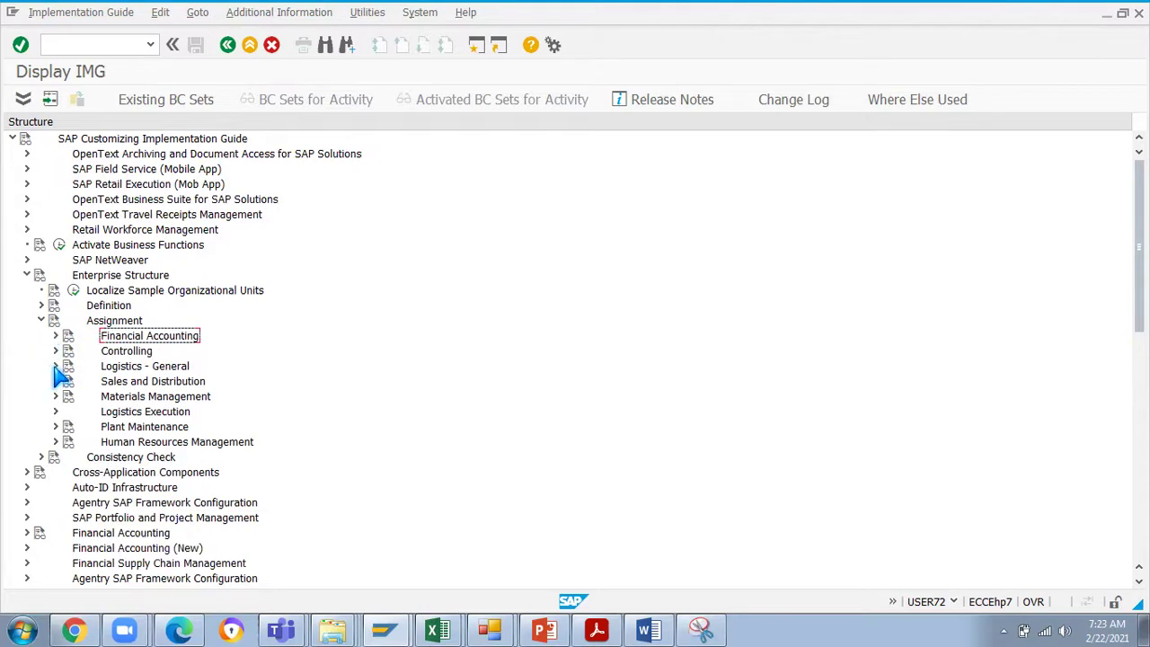
click(55, 366)
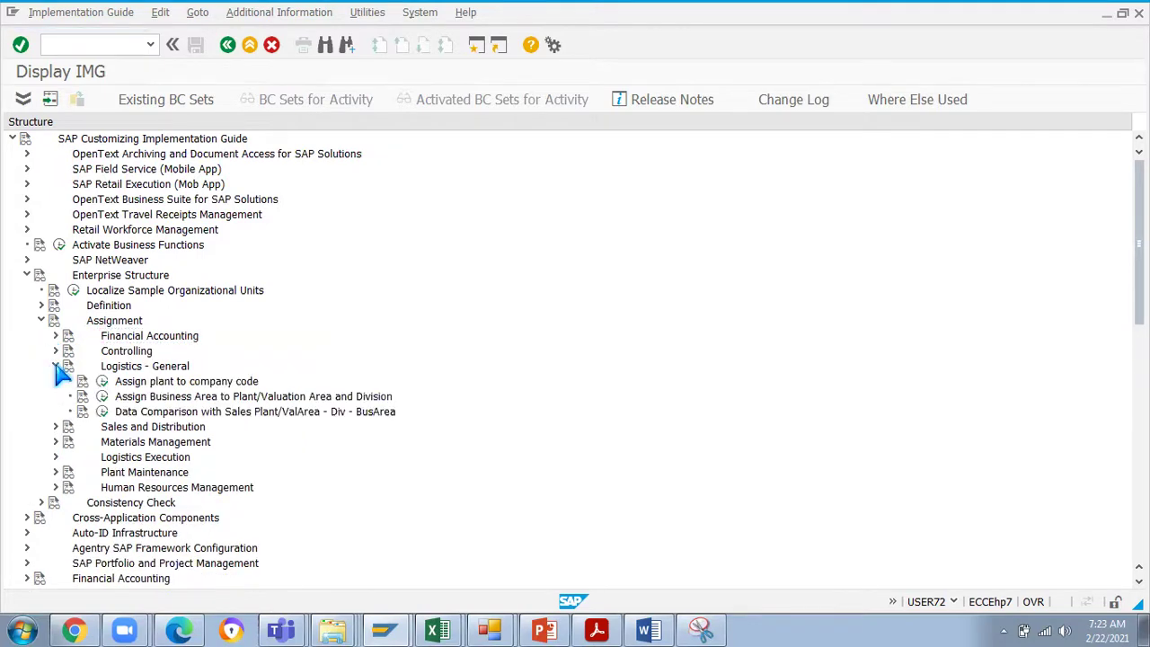
click(203, 382)
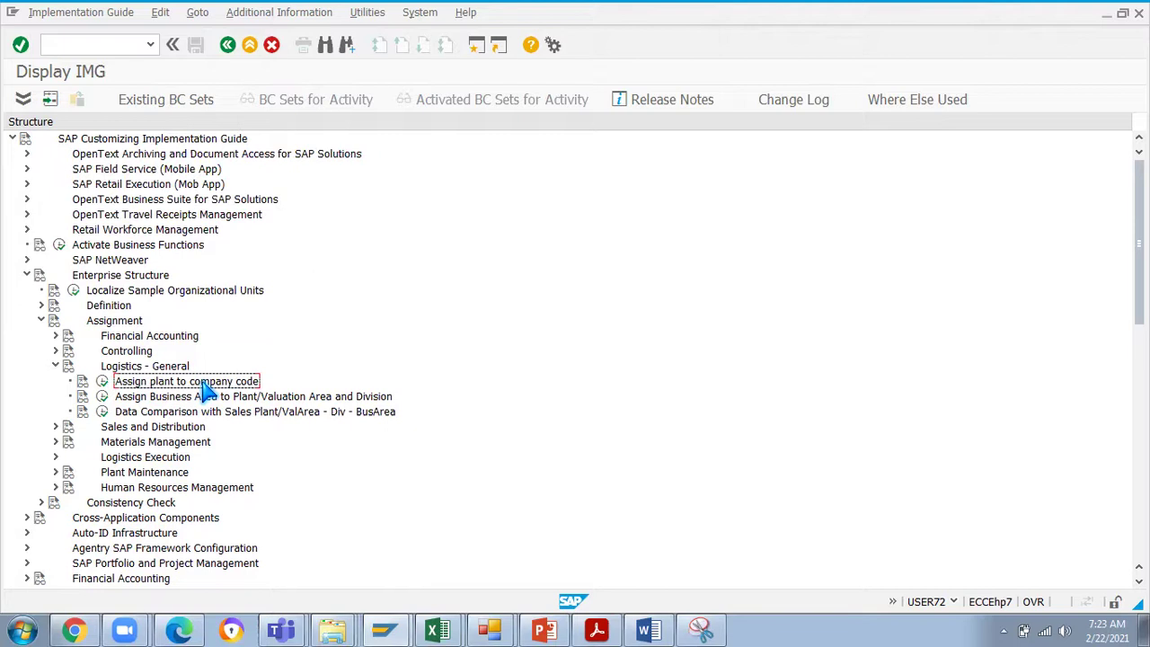
click(103, 381)
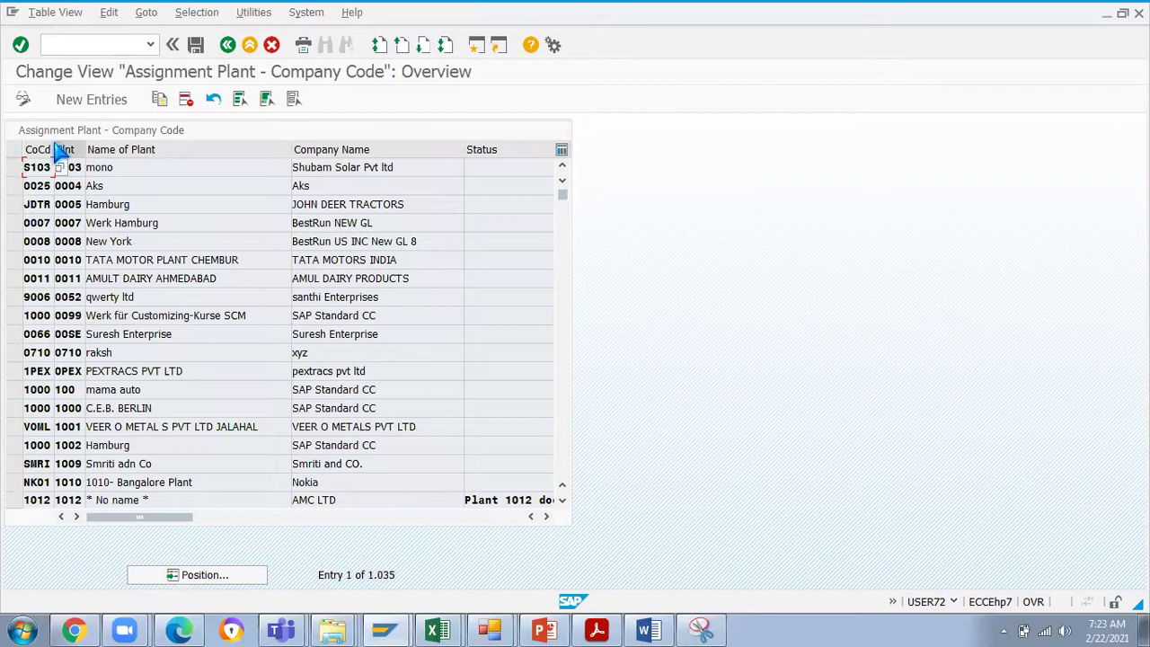
- Widen the columns of the plant assignment table and add a new entry assigning plant JP01 to company code JS07
drag(52, 149, 191, 149)
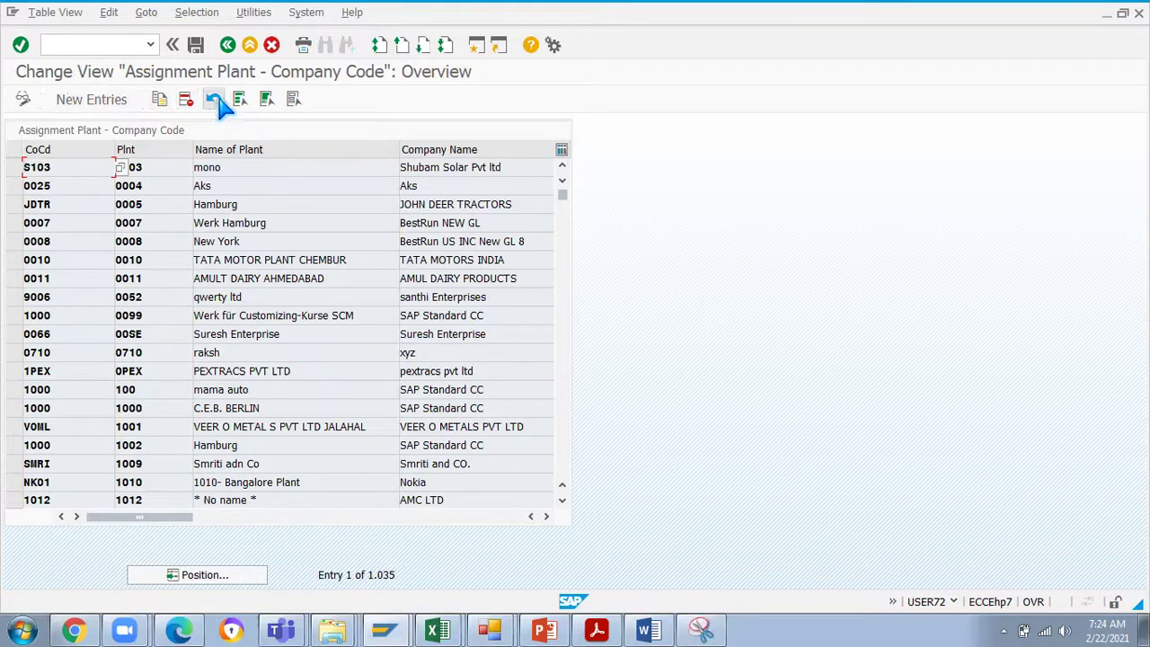
click(79, 102)
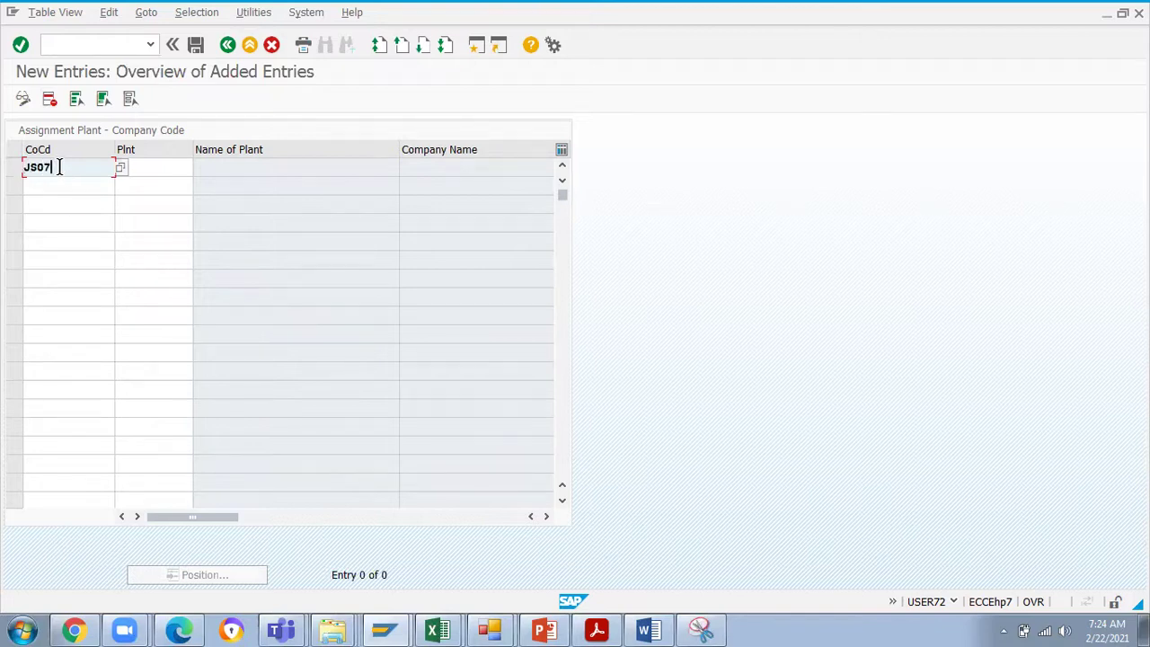
click(153, 166)
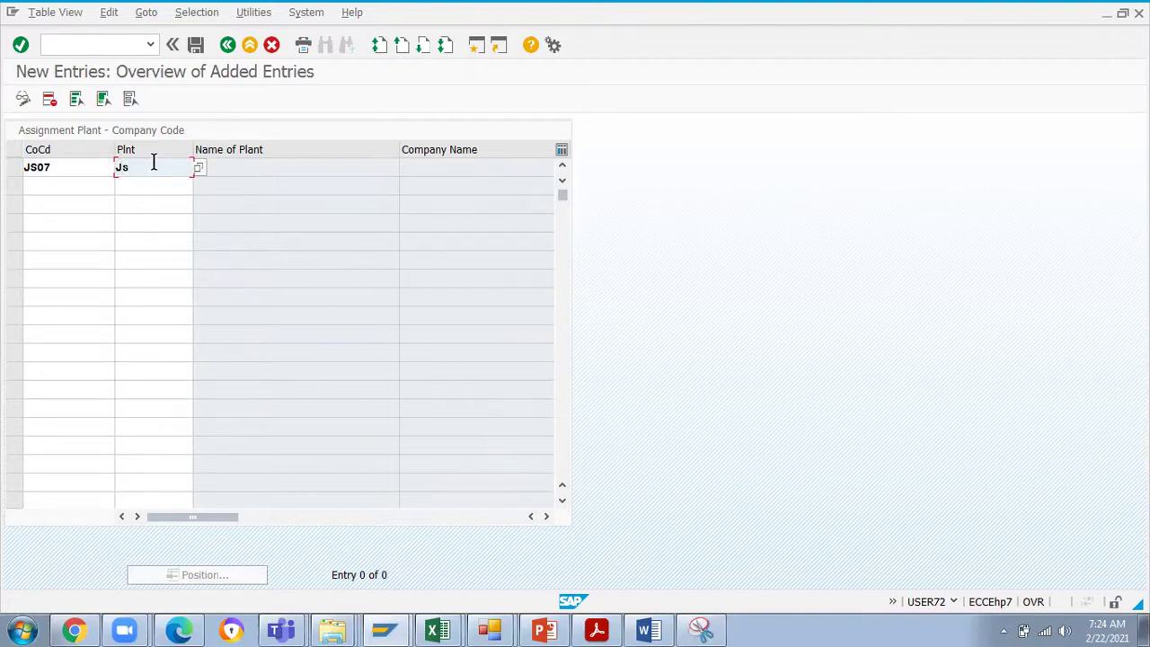
text(JP01)
key(Return)
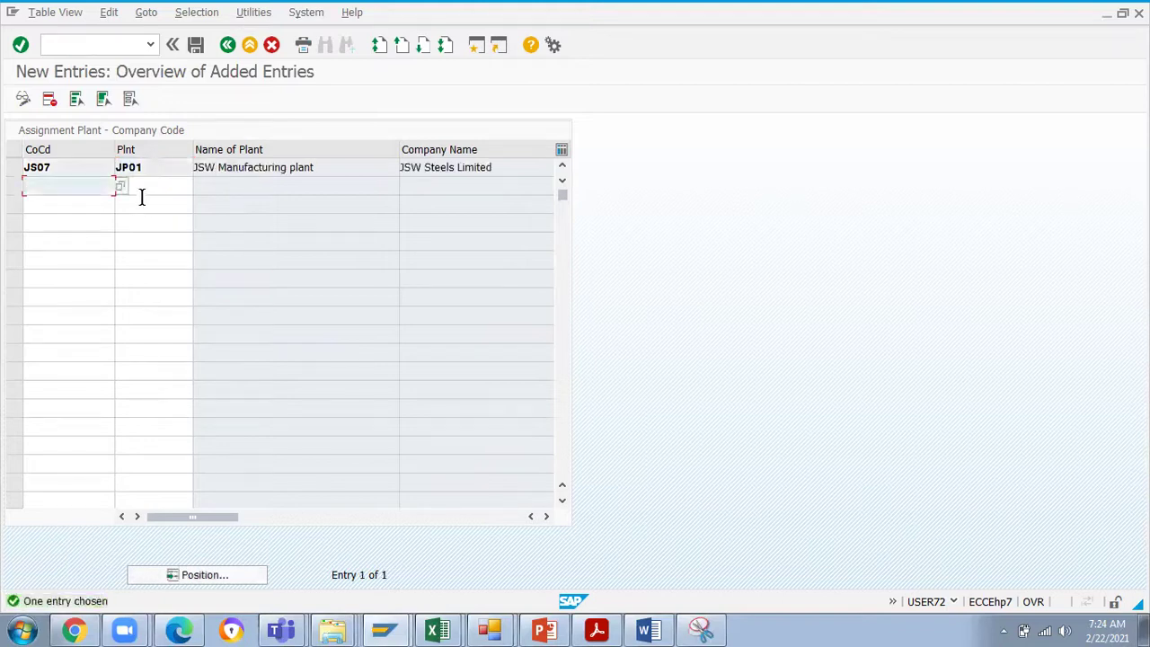
- Add a second entry for company code JS07, trying plant JP01 first and correcting it to JP02
text(Js07)
click(148, 182)
text(Jp01)
key(Return)
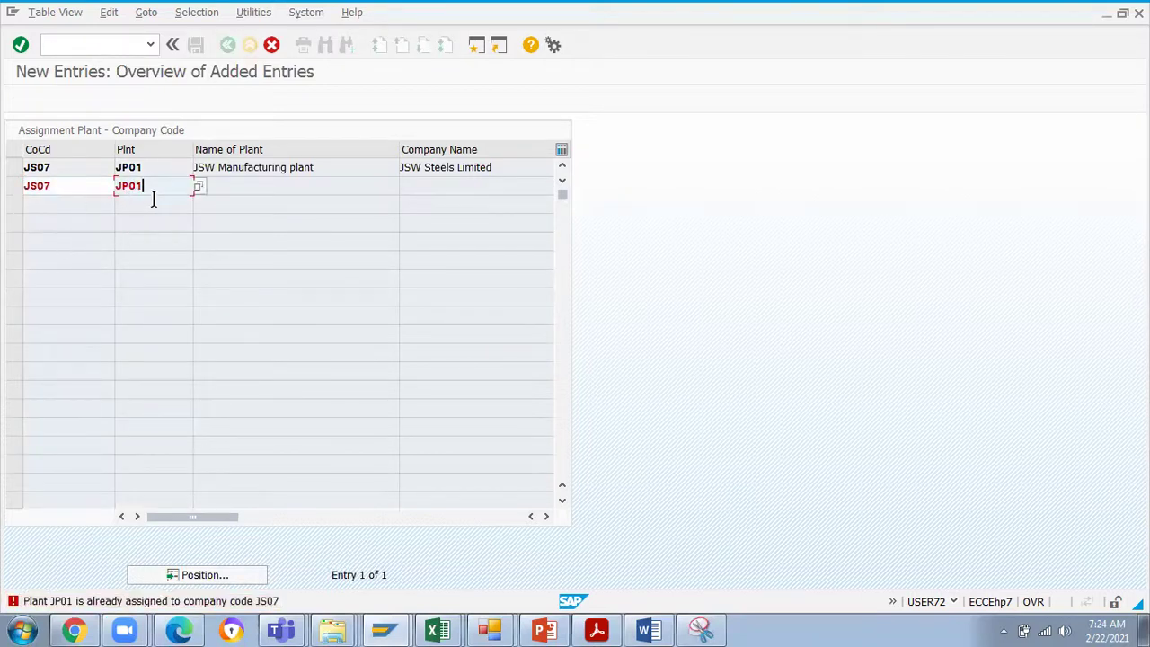
key(BackSpace)
text(2)
key(Return)
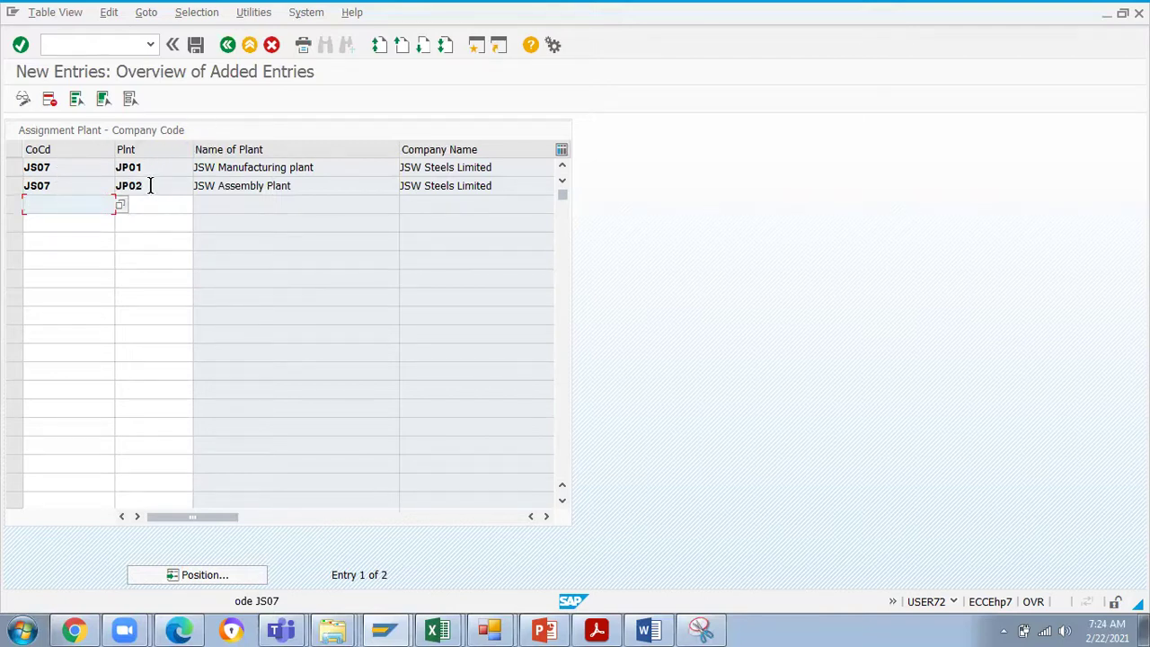
click(44, 186)
click(149, 184)
drag(149, 184, 115, 185)
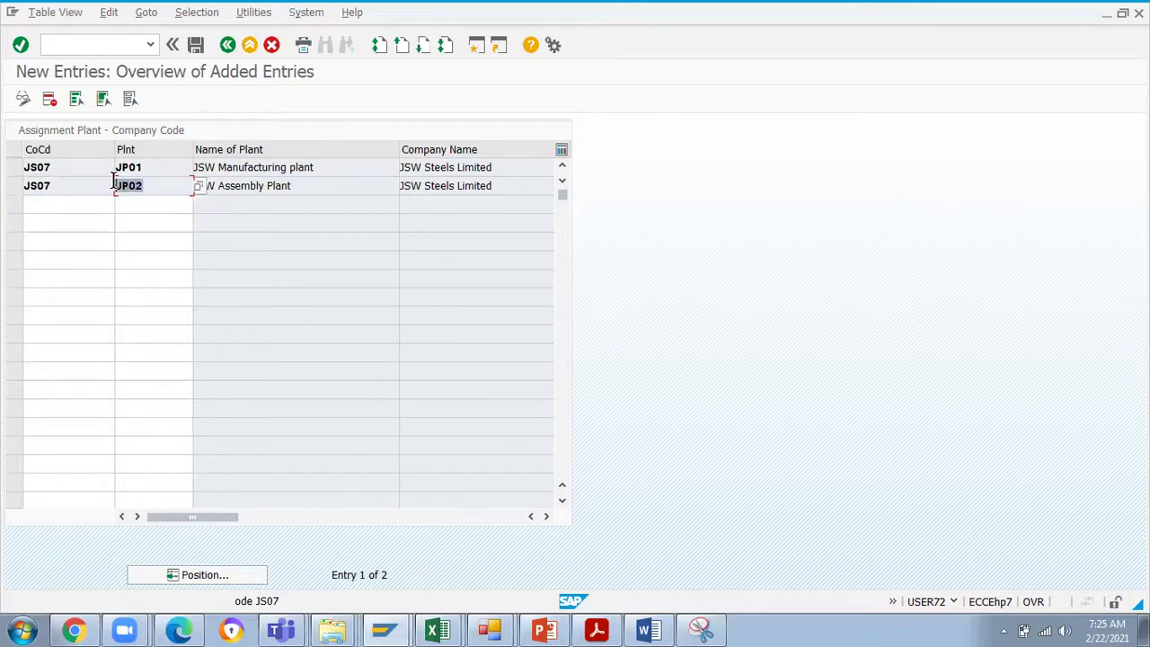
drag(52, 169, 24, 168)
- Try to assign plant JP01 to company code 1000 in a third entry
click(72, 207)
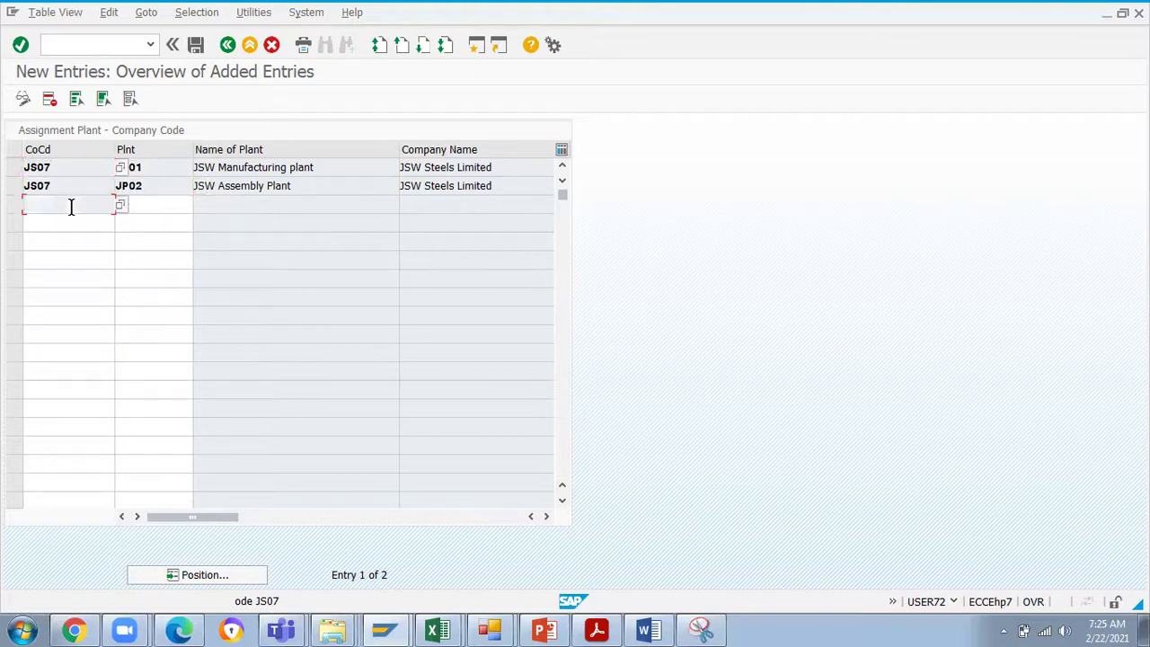
text(1000)
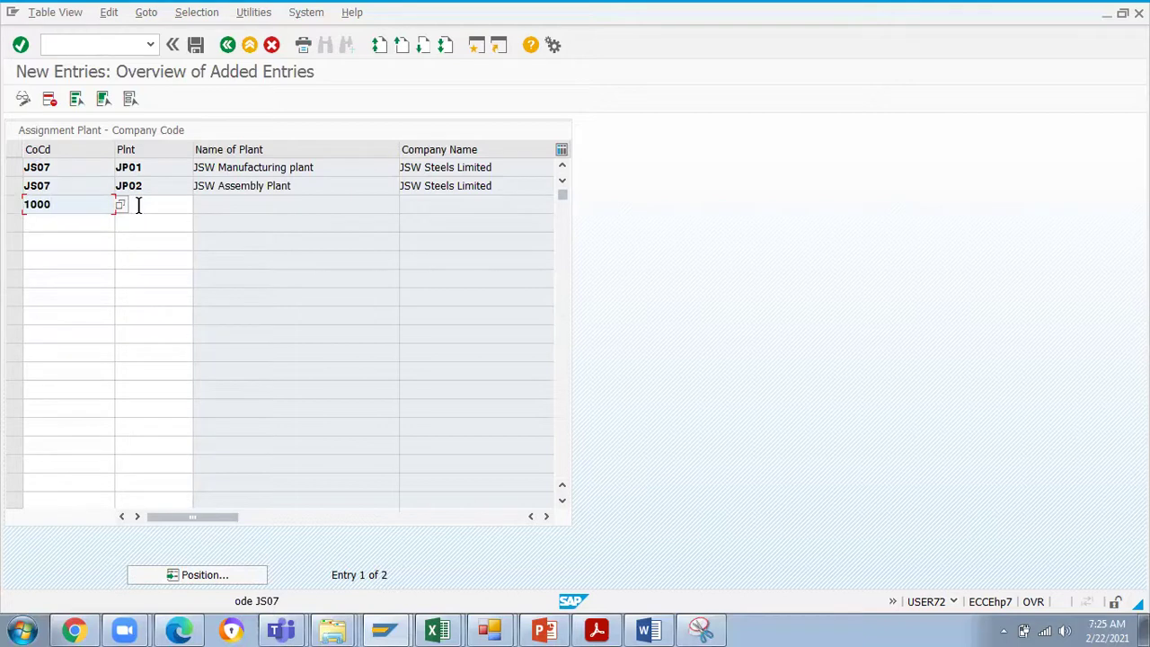
click(137, 206)
text(J)
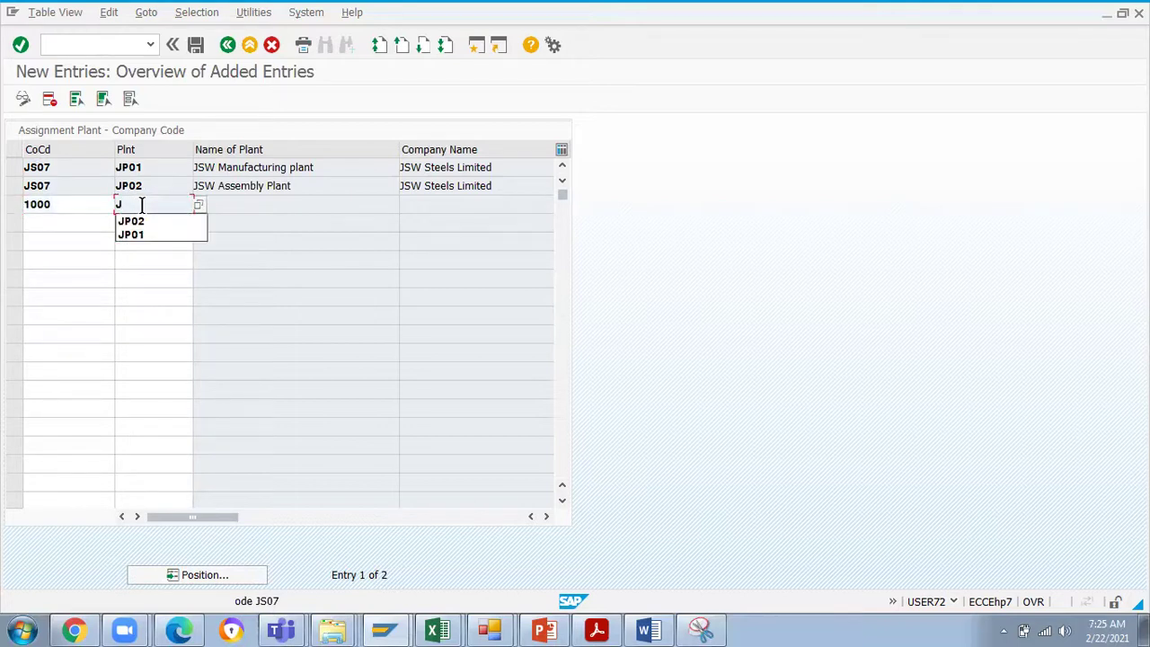
text(p01)
key(Return)
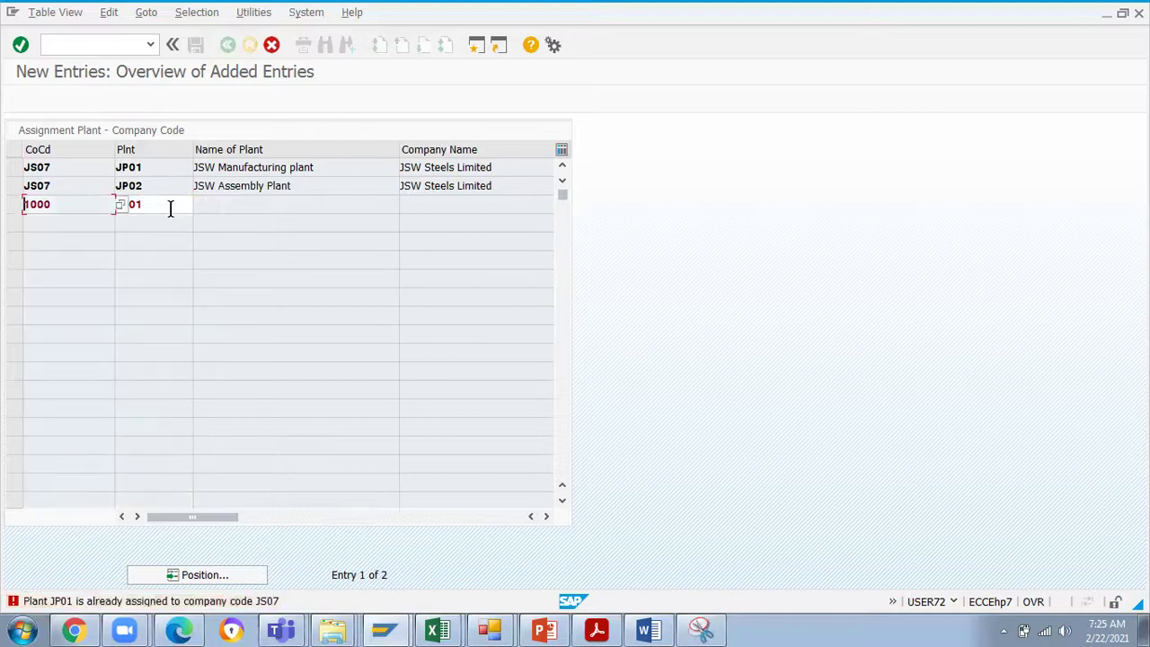
- Open the detailed text of the status message and examine it against the plant JP01 entries for company codes JS07 and 1000
click(246, 588)
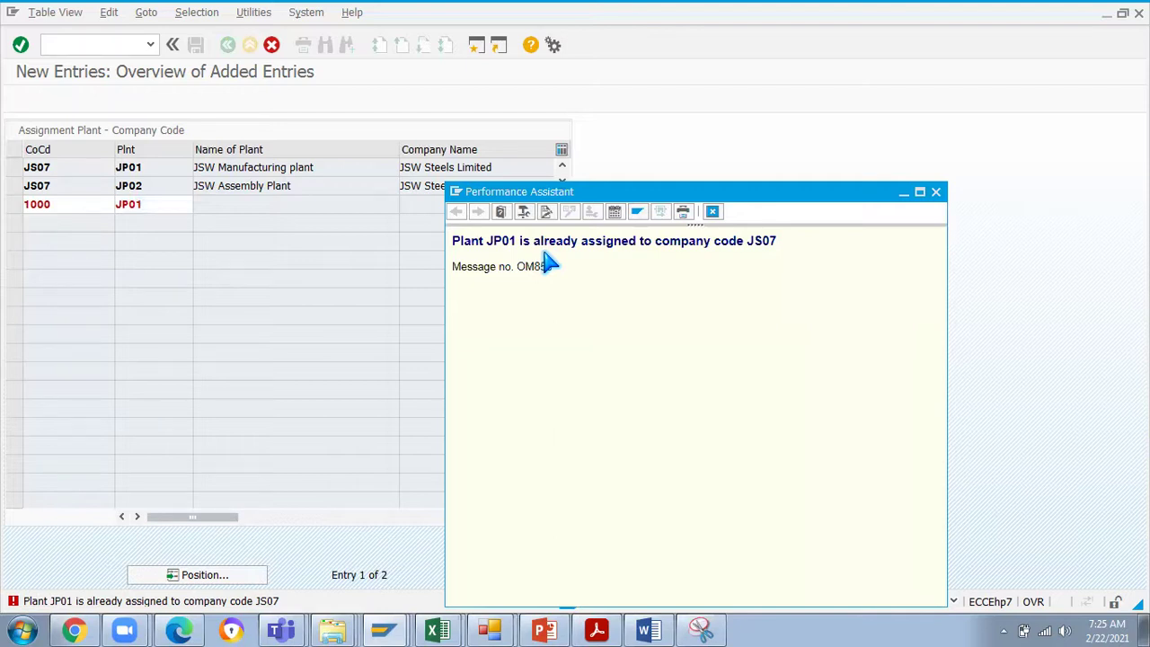
click(141, 167)
click(145, 204)
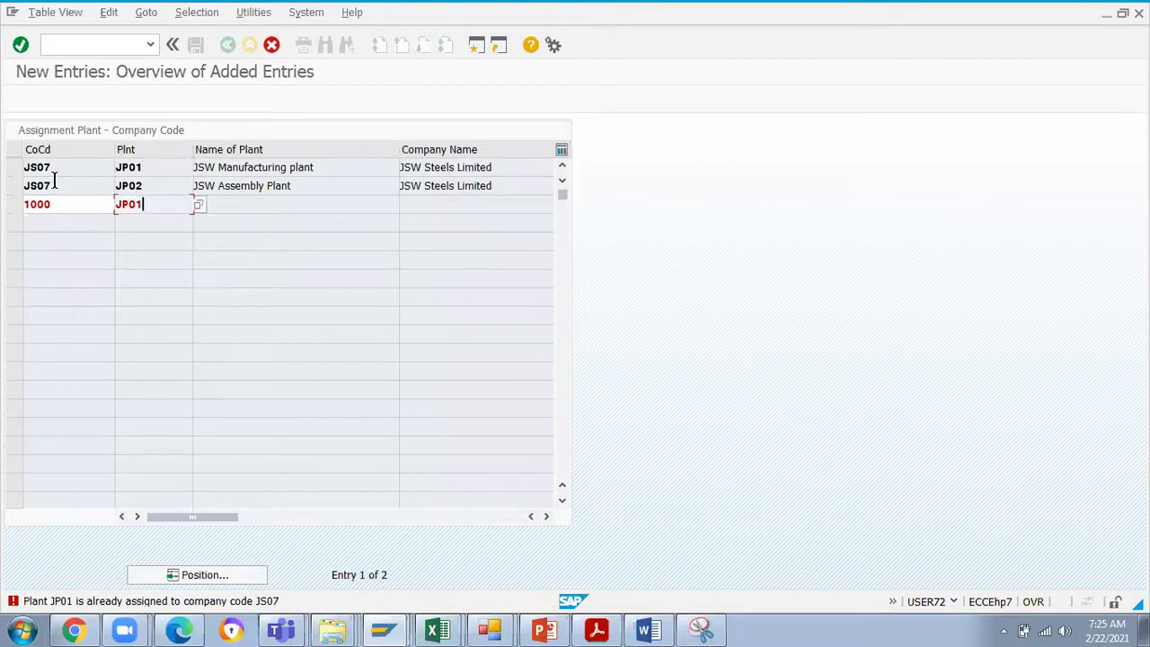
click(52, 167)
click(55, 205)
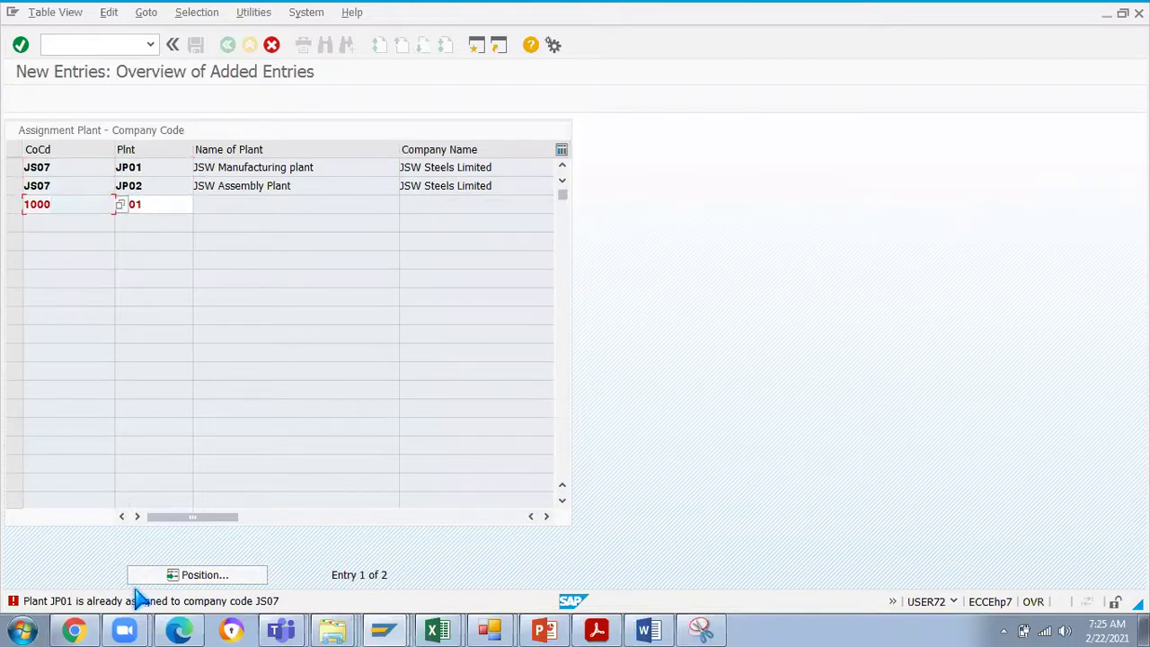
click(383, 629)
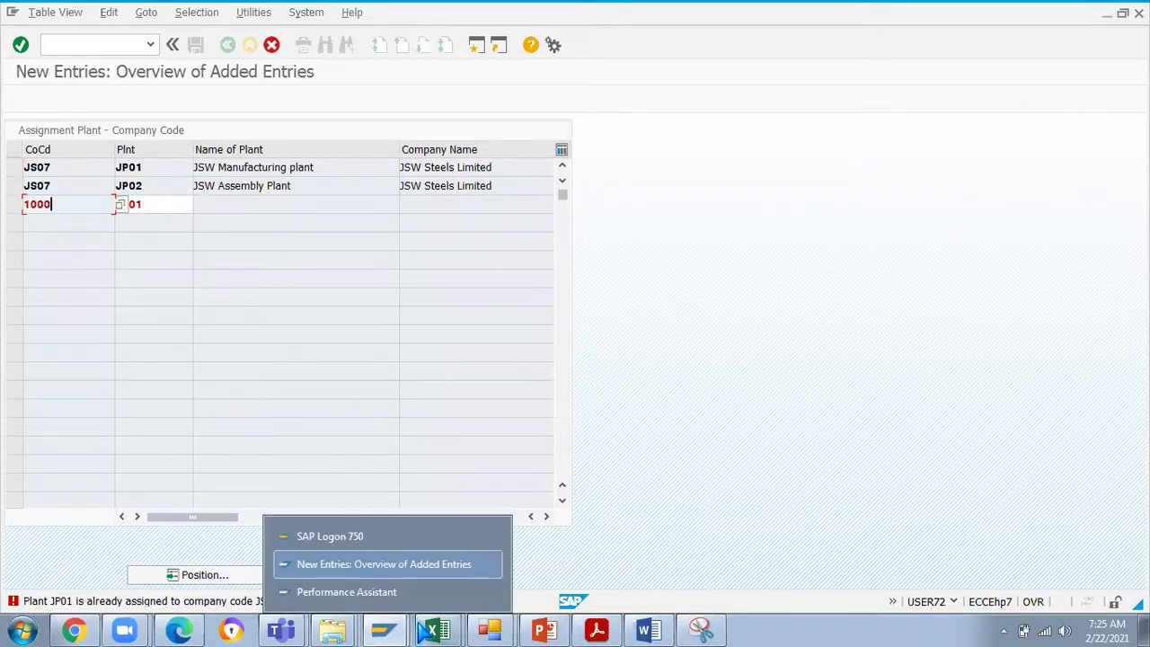
click(344, 590)
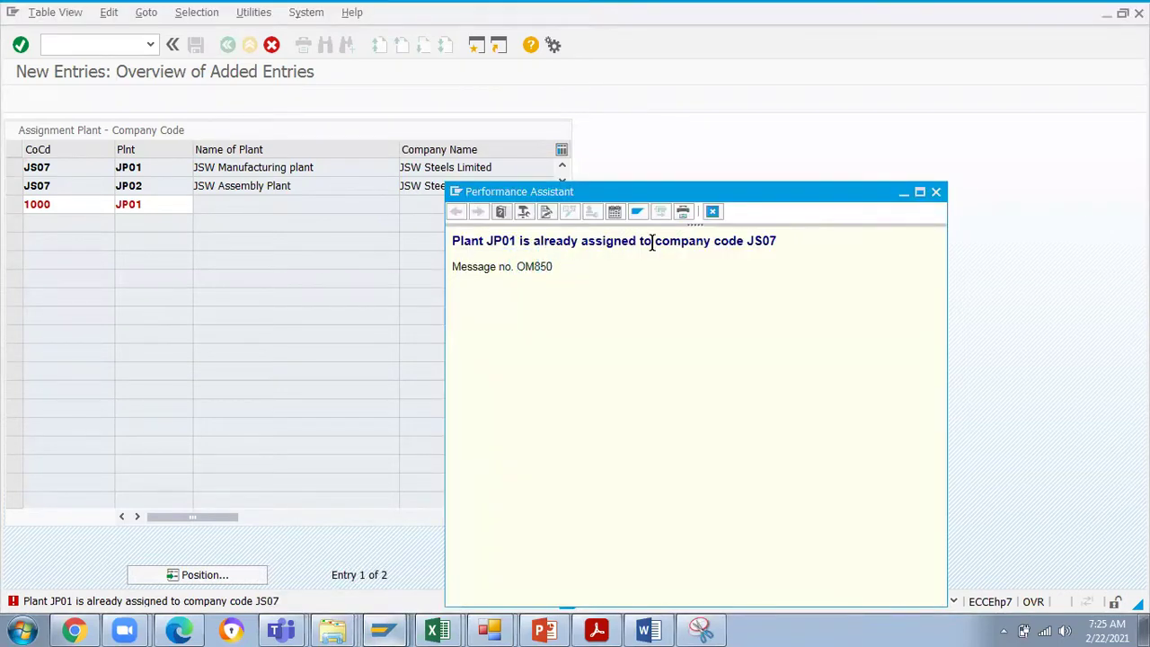
drag(776, 240, 437, 237)
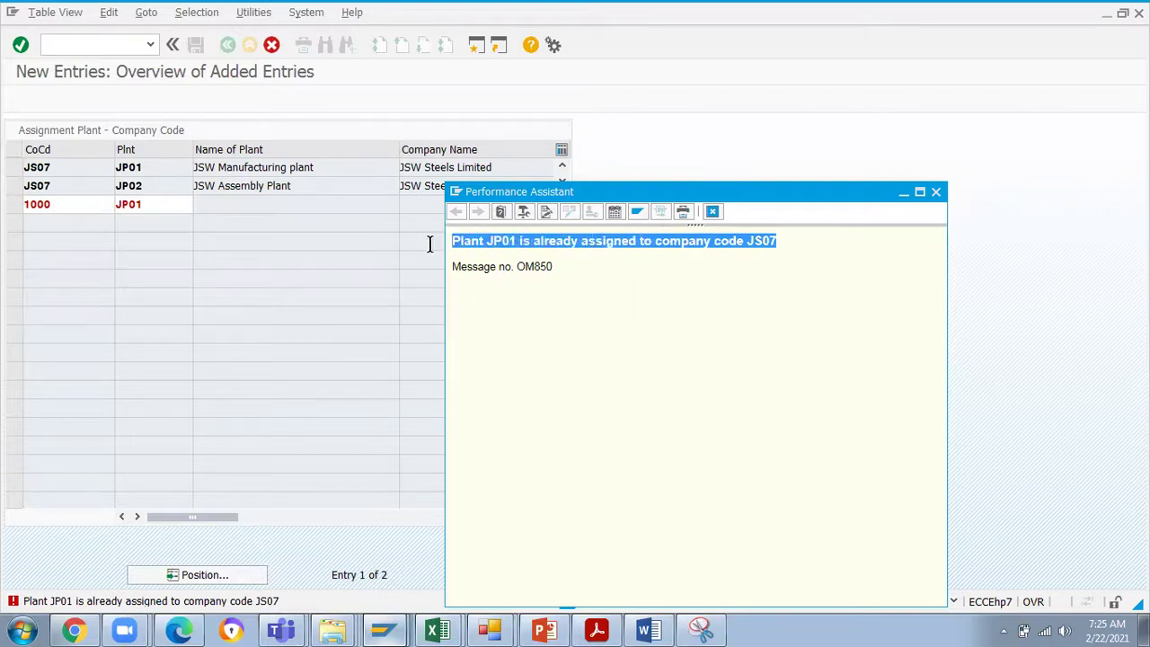
click(780, 248)
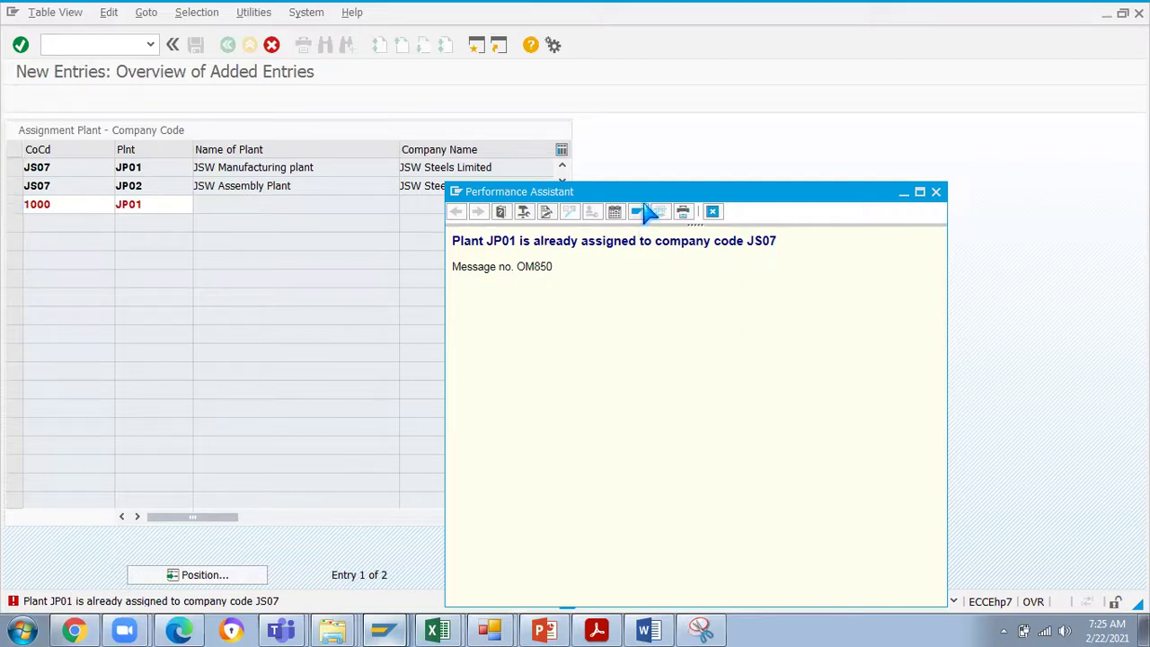
- Reposition the message detail window and highlight the plant code JP01 in the message text
drag(635, 199, 635, 226)
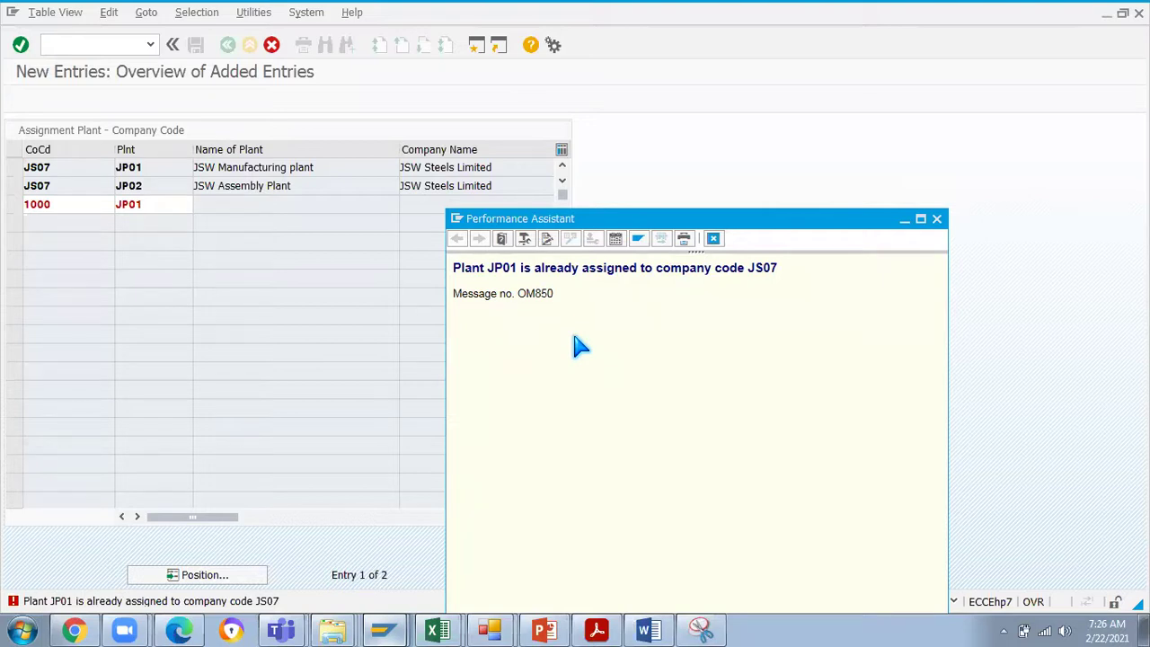
click(329, 531)
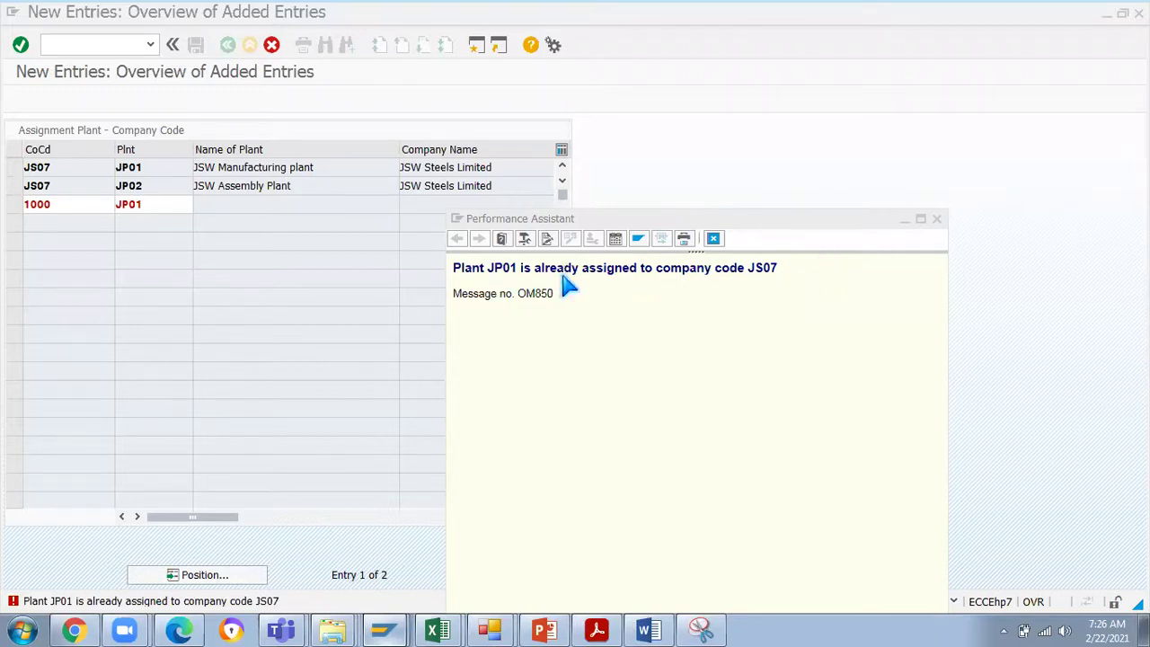
double_click(502, 266)
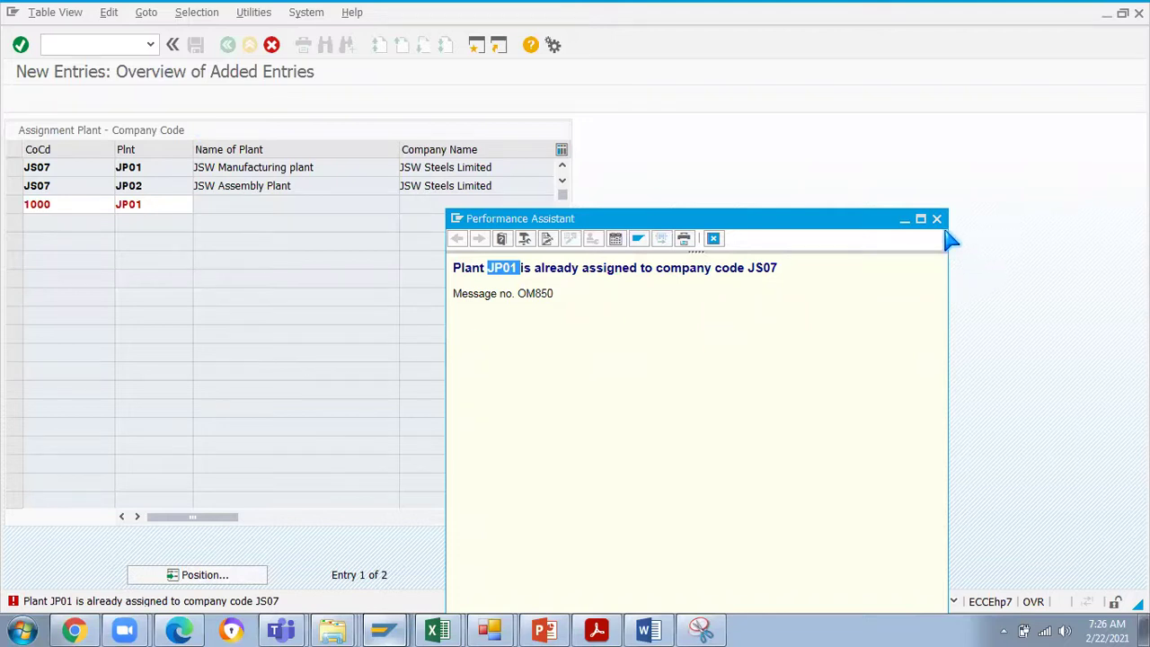
- Clear plant JP01 and company code 1000 from the third entry of the plant assignment table
click(145, 204)
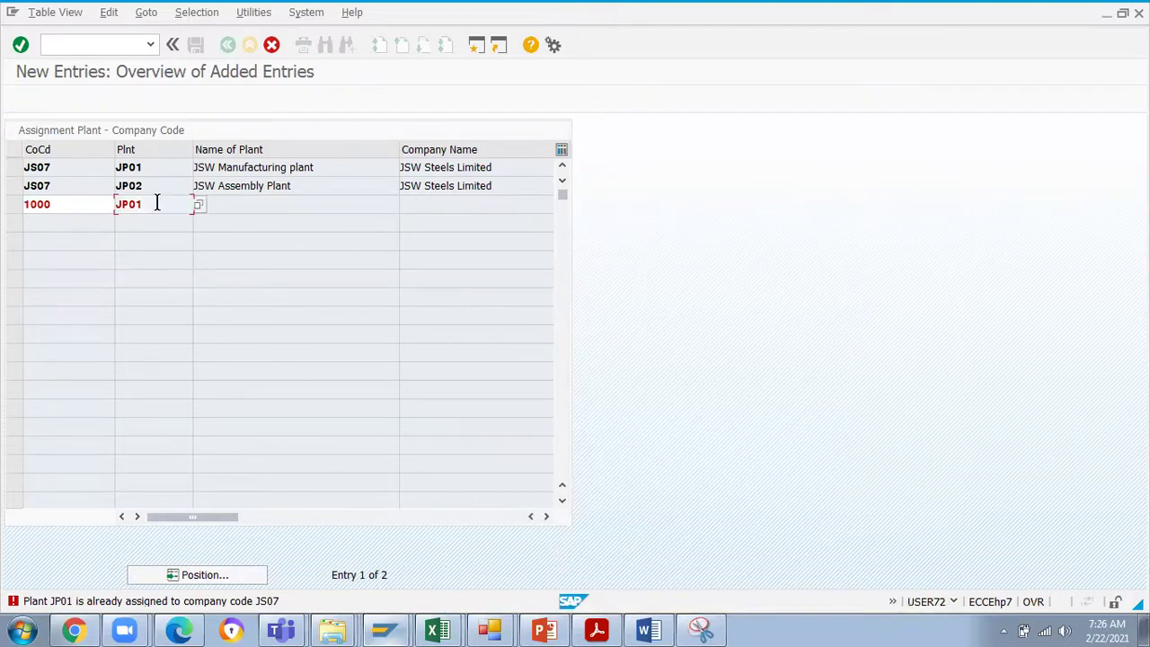
key(BackSpace)
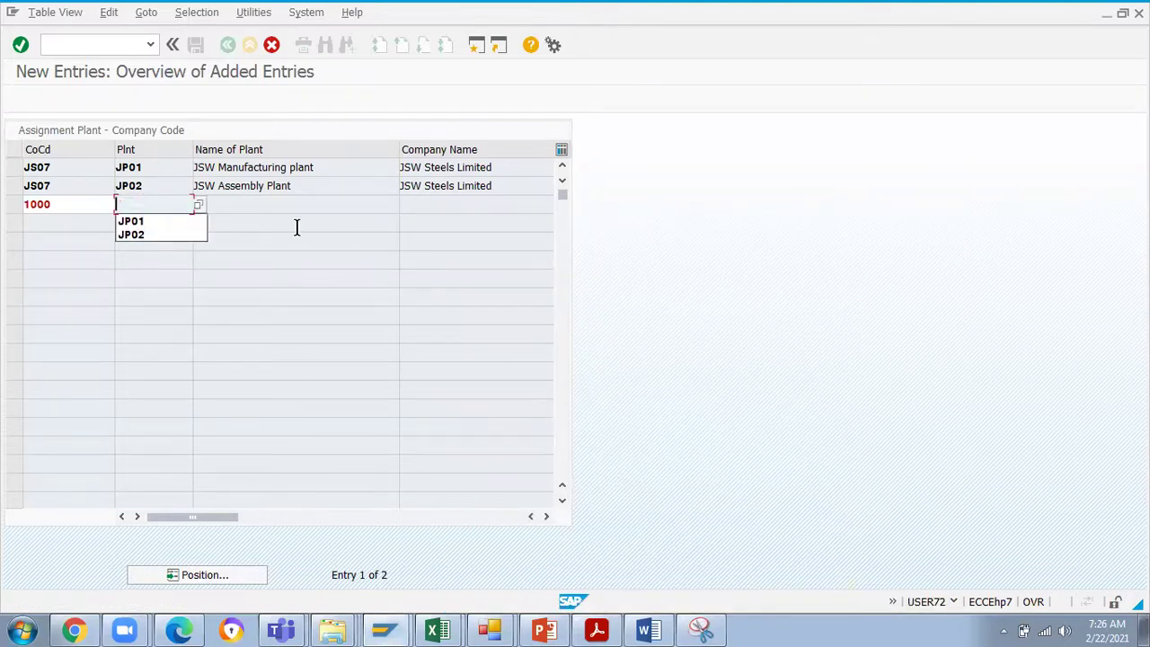
click(90, 211)
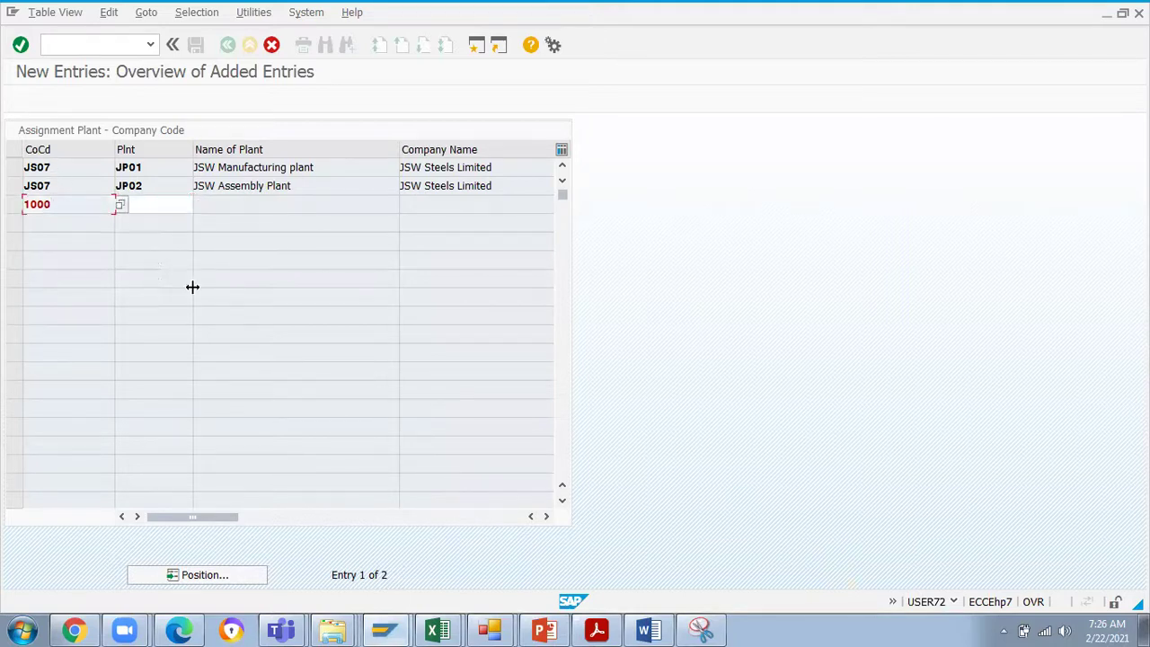
key(BackSpace)
key(BackSpace)
key(BackSpace)
key(BackSpace)
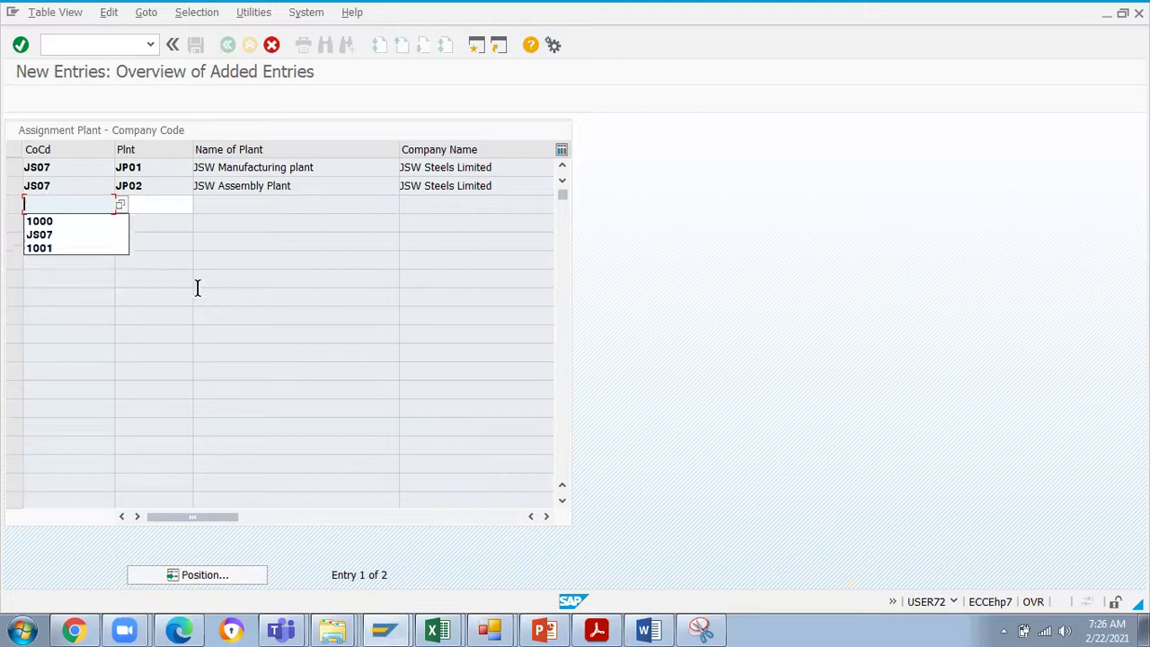
key(Return)
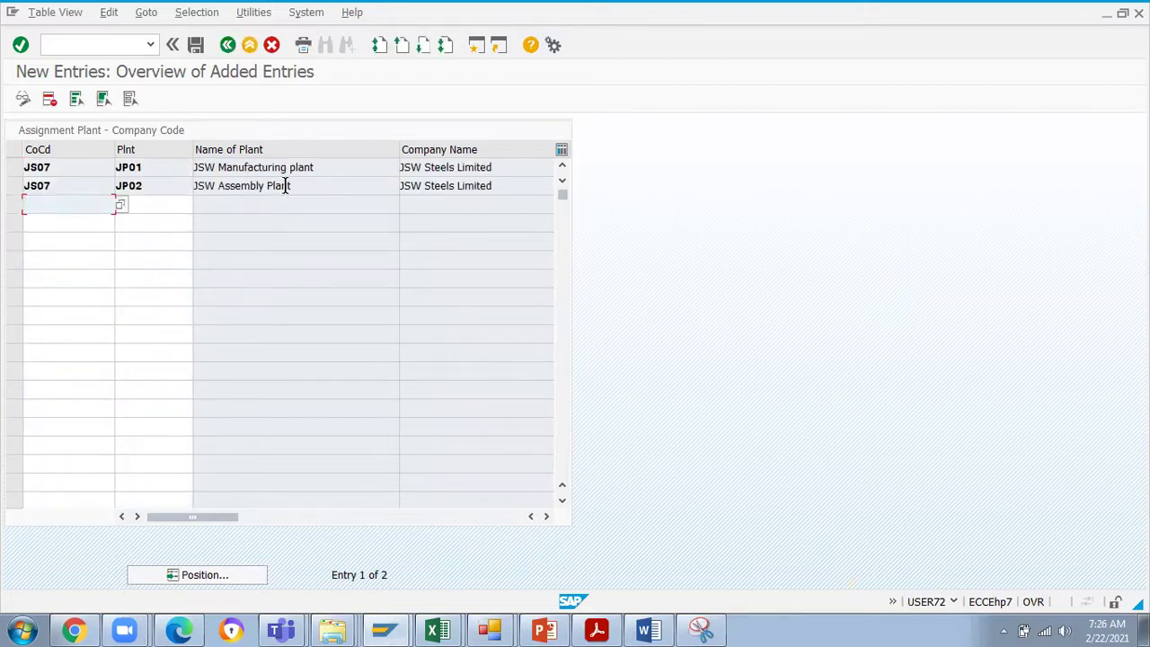
- Save the two JS07 plant assignments in customizing request EH7K902199 (JSW PROJECT) and return to the assignment overview
click(323, 170)
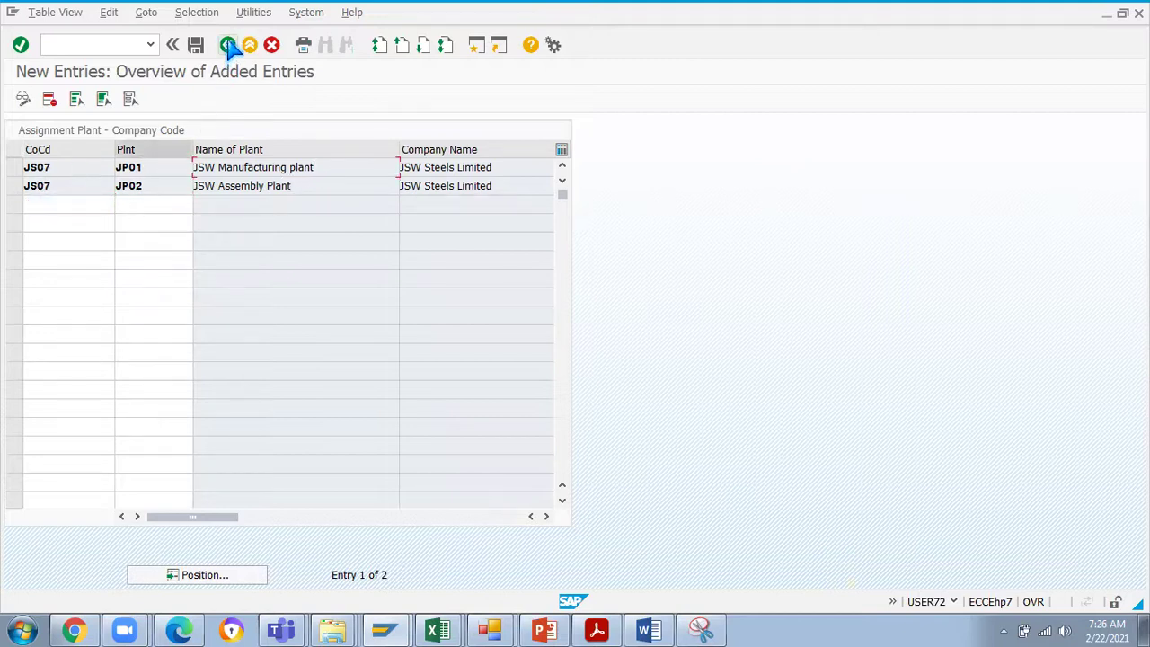
click(195, 44)
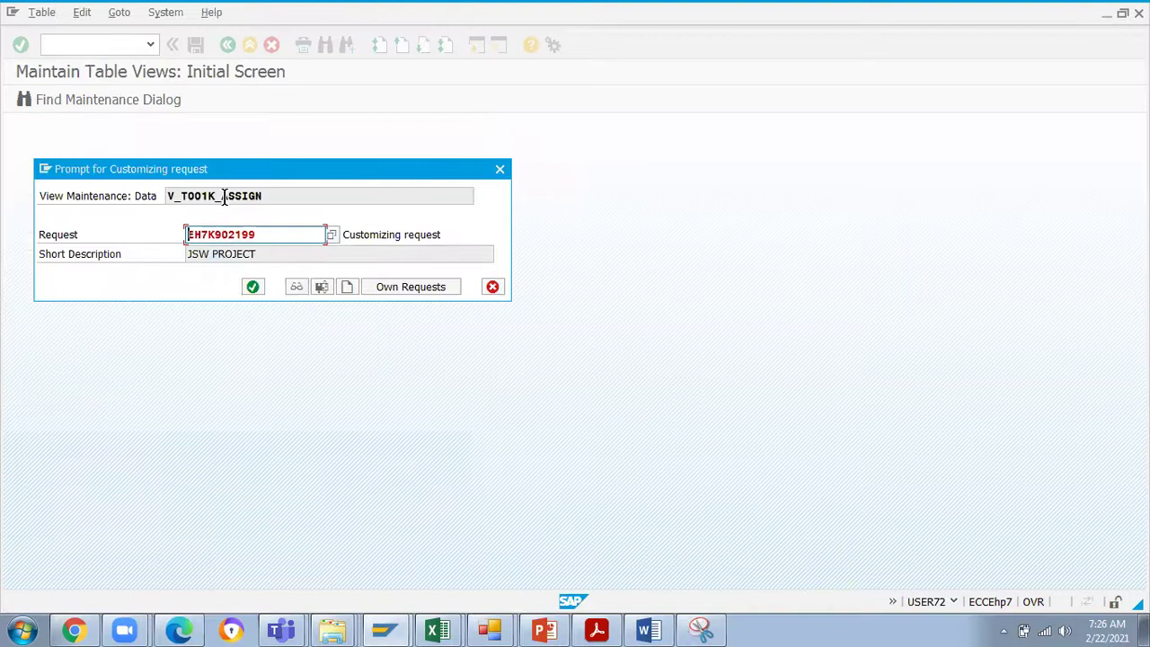
drag(249, 170, 386, 171)
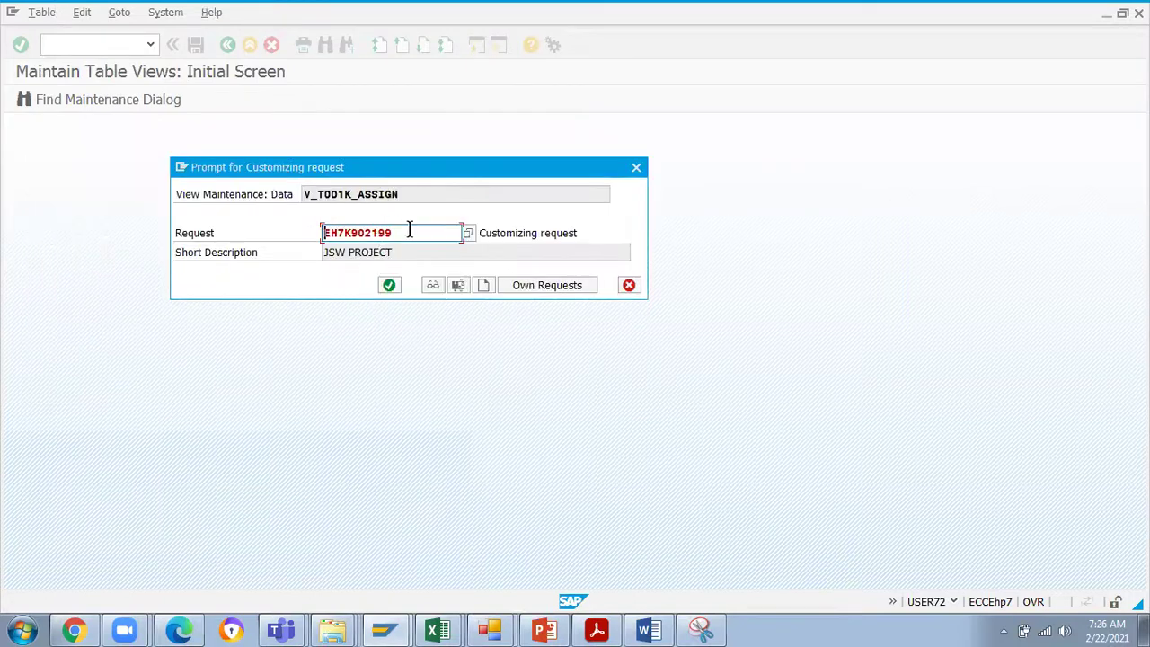
click(521, 233)
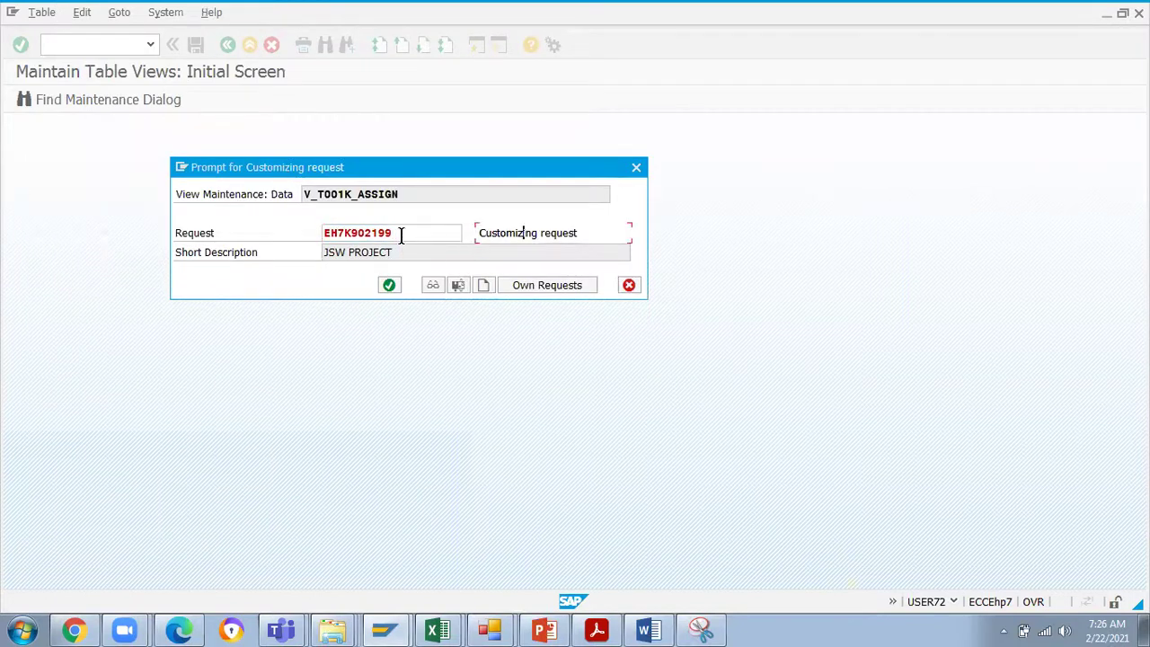
drag(402, 234, 316, 252)
click(402, 233)
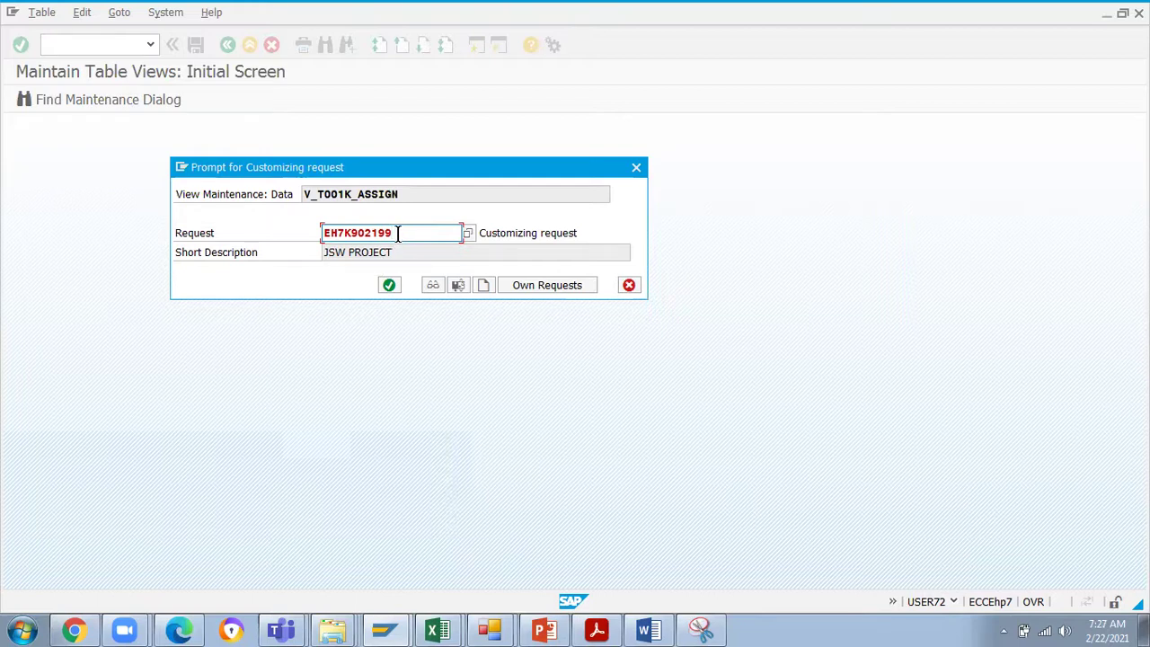
click(550, 235)
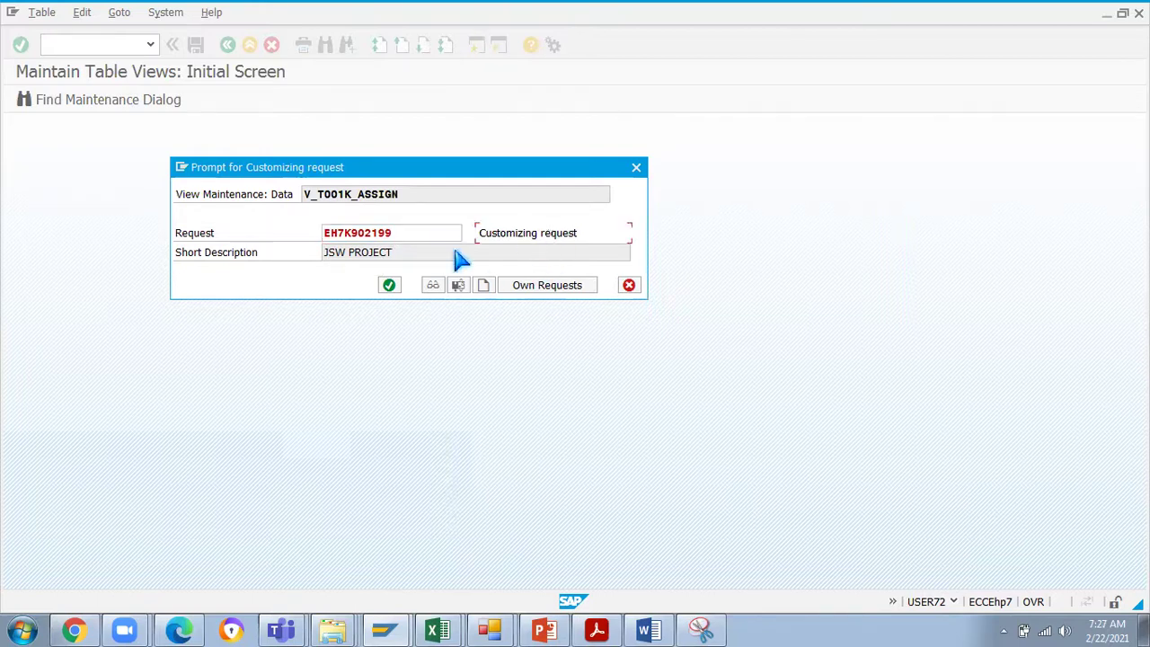
click(389, 285)
click(227, 45)
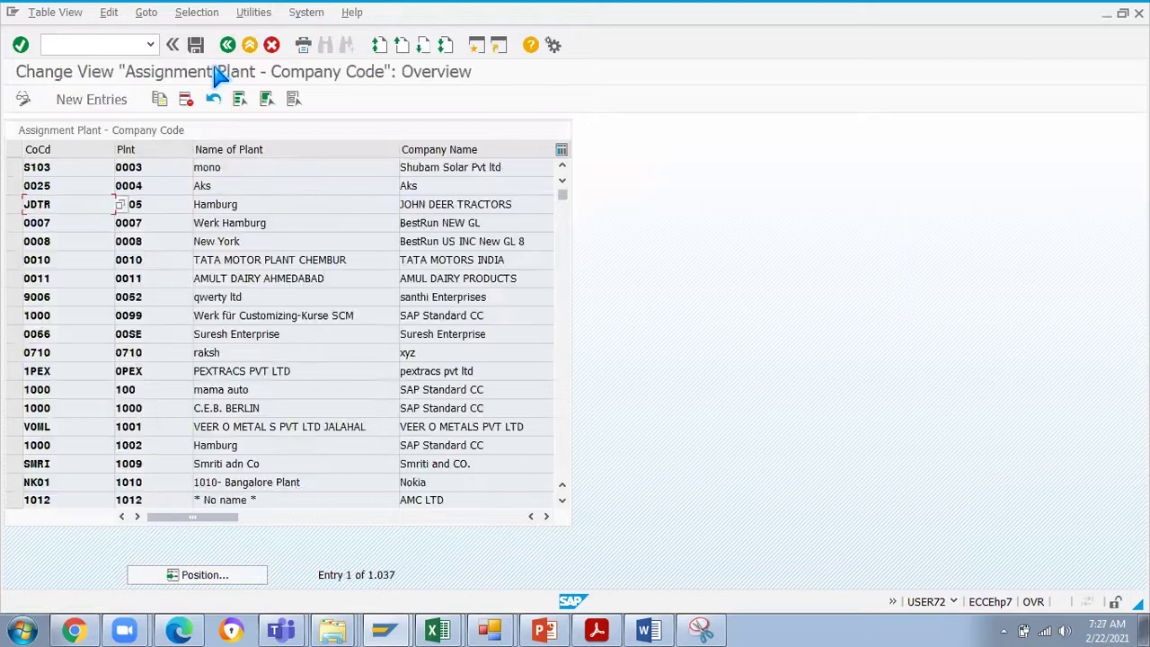
- Locate plant JP01 in the assignment overview and delete the neighbouring entry that assigns plant JP02 to company code JS07
click(152, 207)
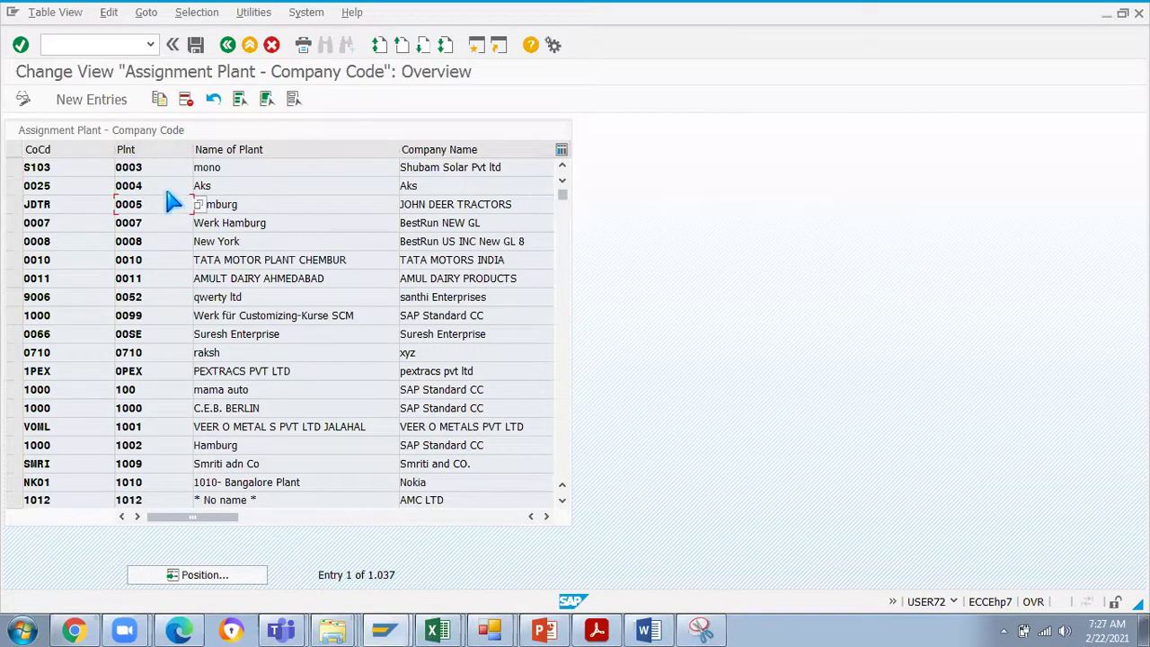
click(171, 575)
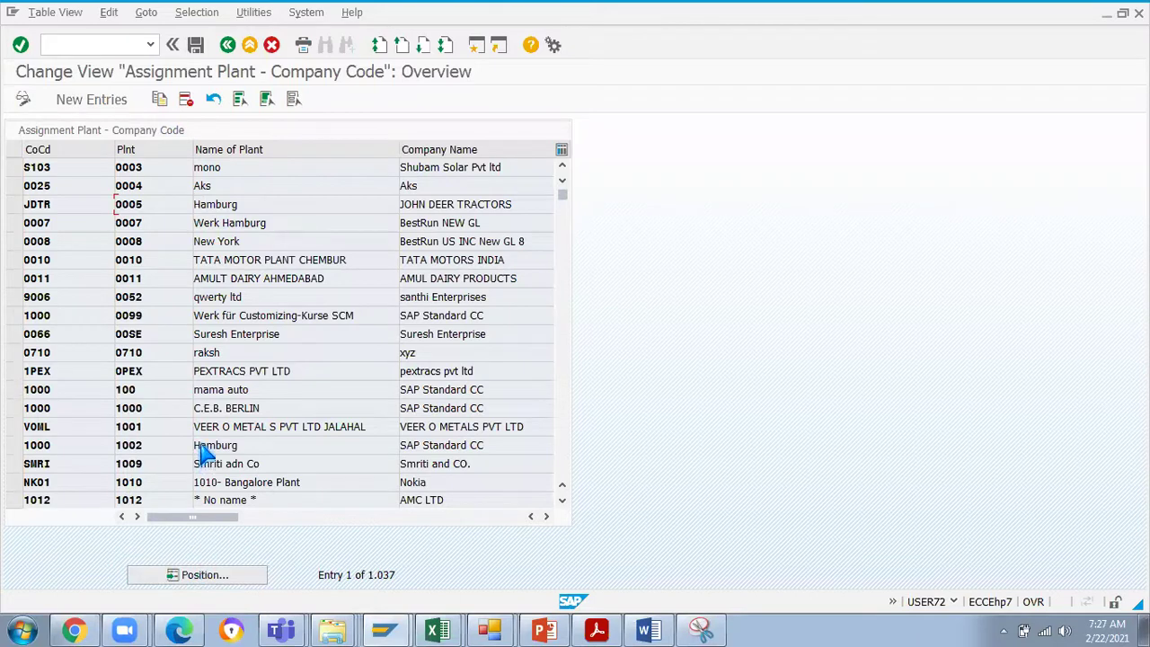
text(JP01)
key(Return)
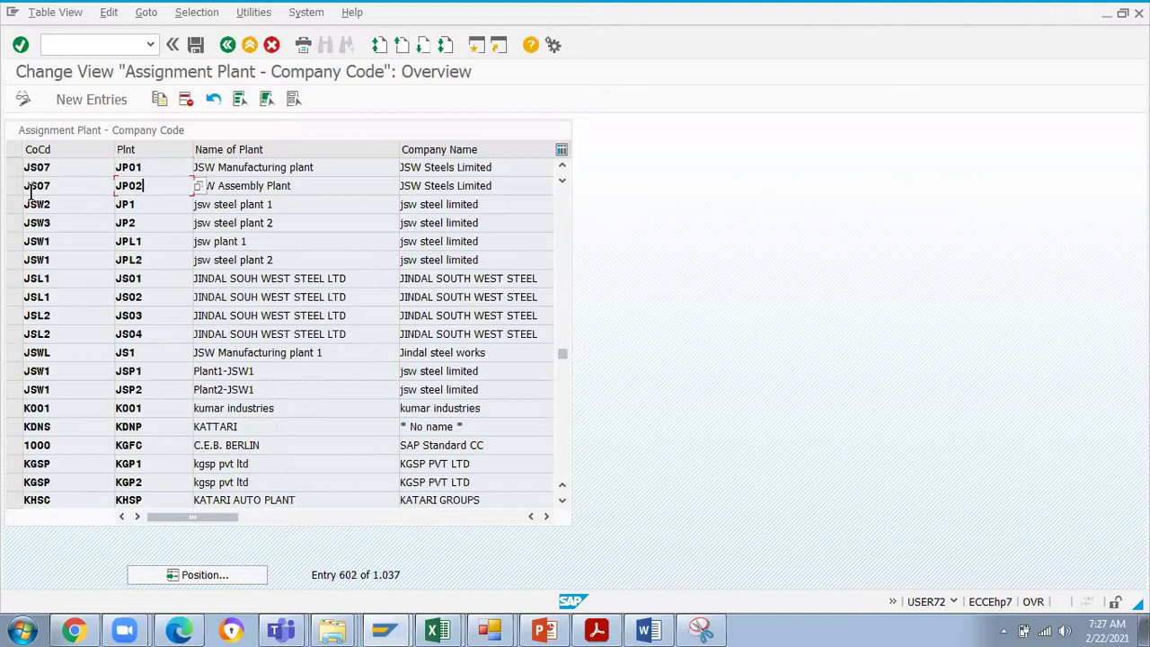
click(13, 168)
click(13, 186)
click(142, 185)
click(12, 186)
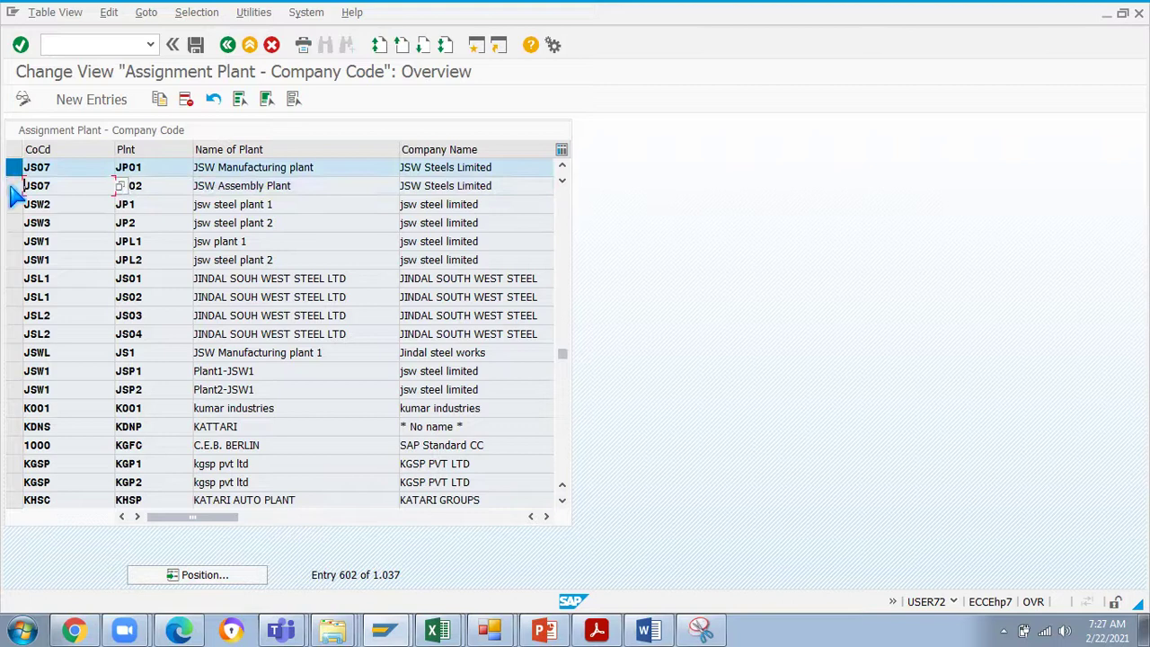
click(13, 168)
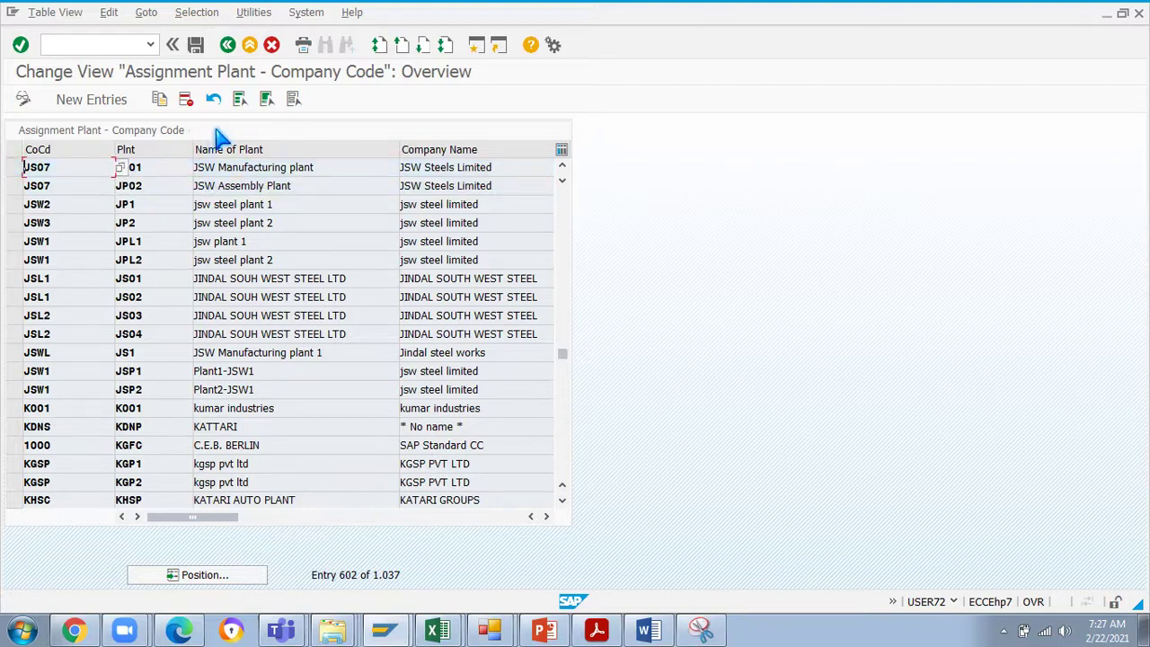
click(12, 186)
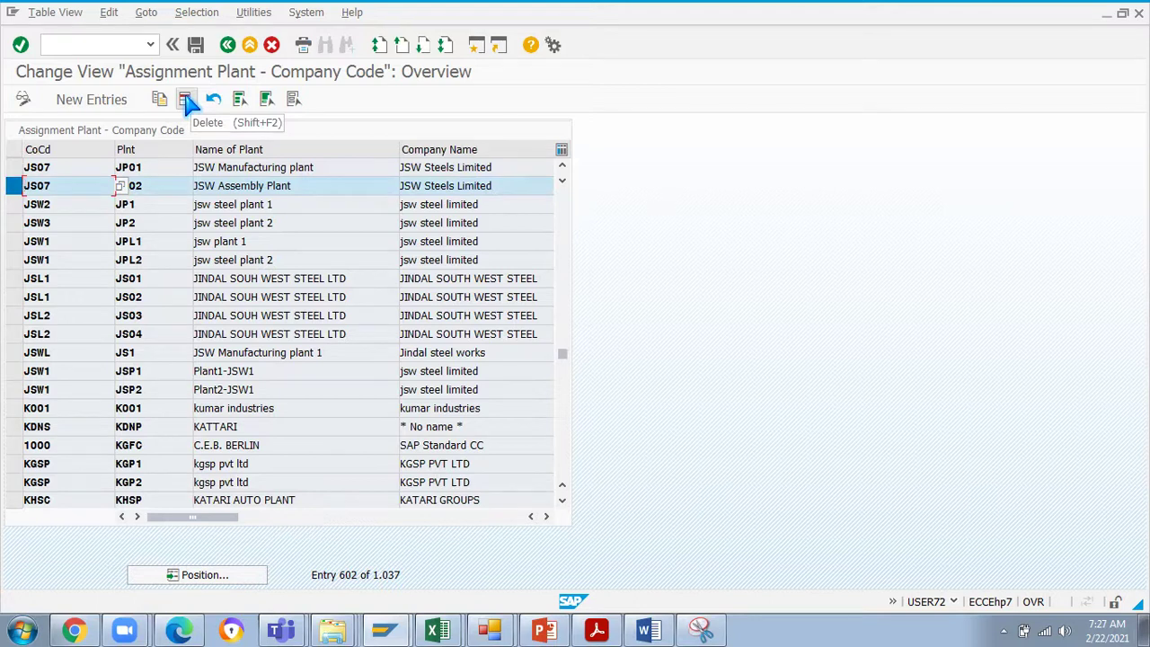
click(185, 102)
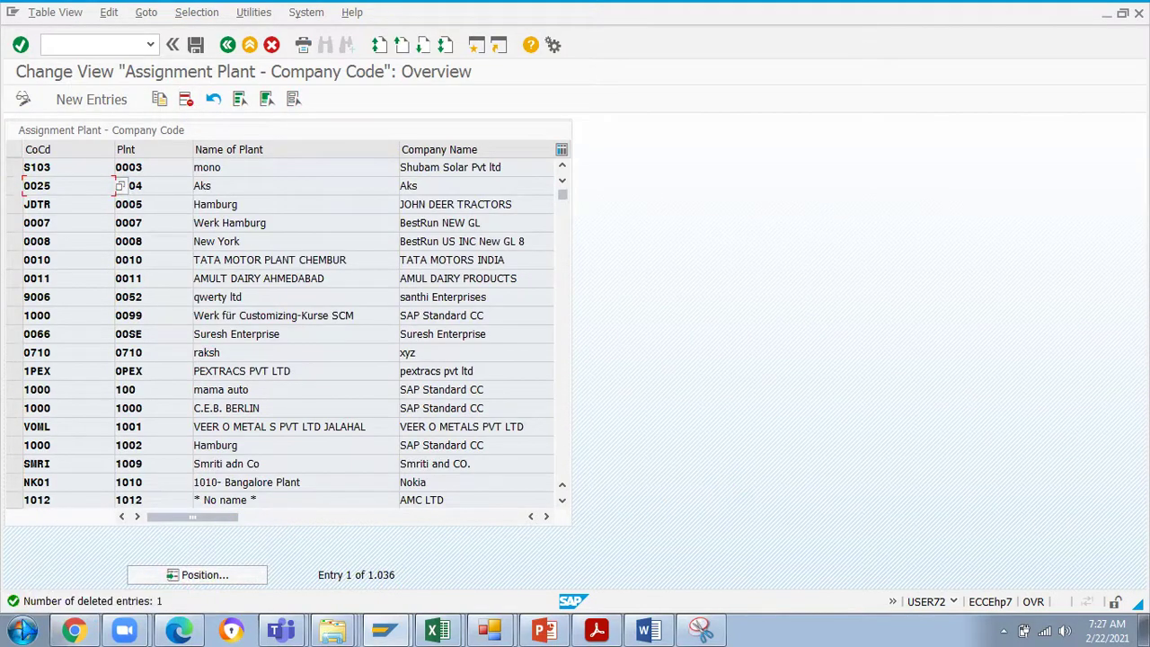
- Save the deletion of the JP02 assignment and leave the plant assignment view
click(32, 609)
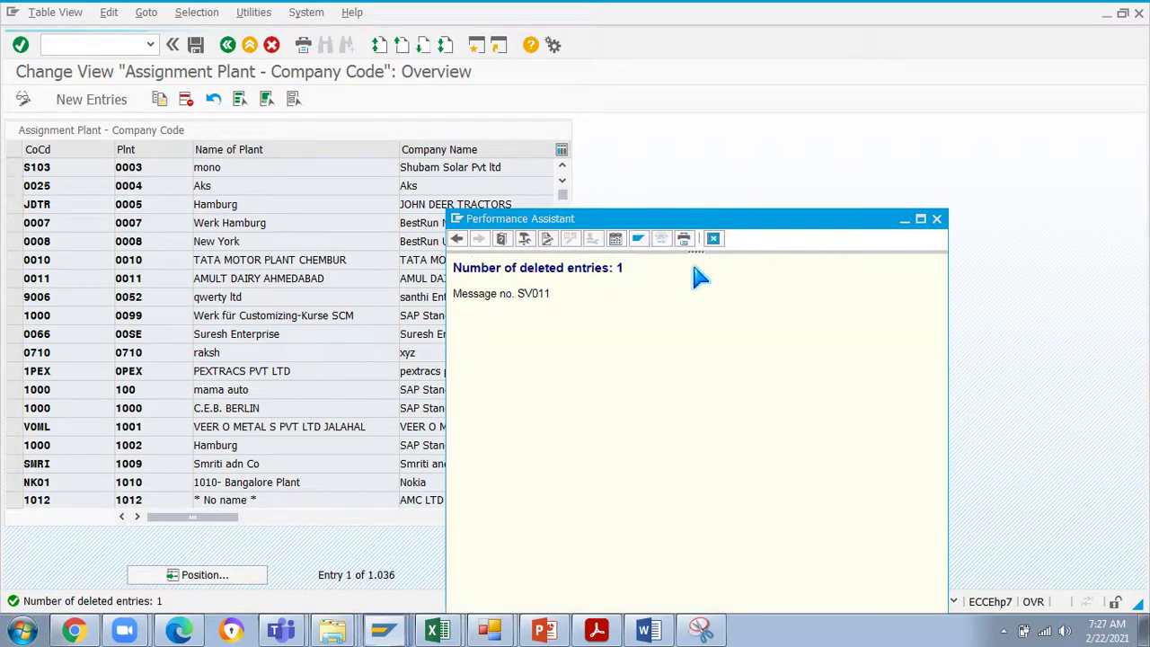
click(935, 218)
click(196, 45)
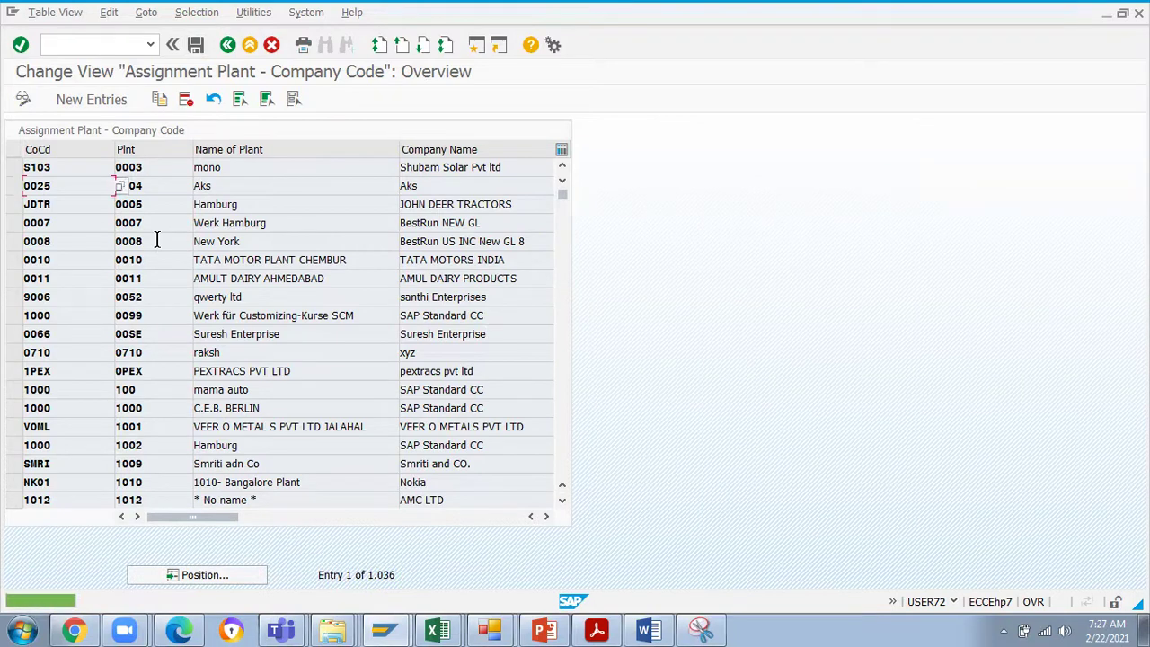
click(227, 45)
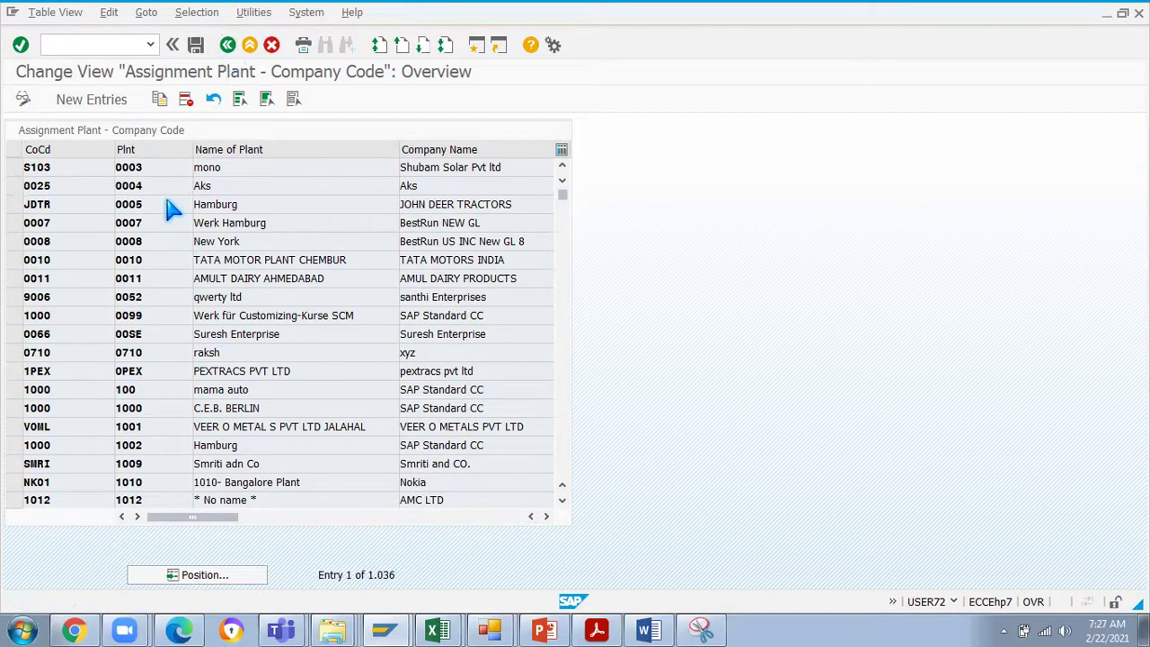
- Reopen the plant to company code assignment view and look up plant JP02
click(104, 397)
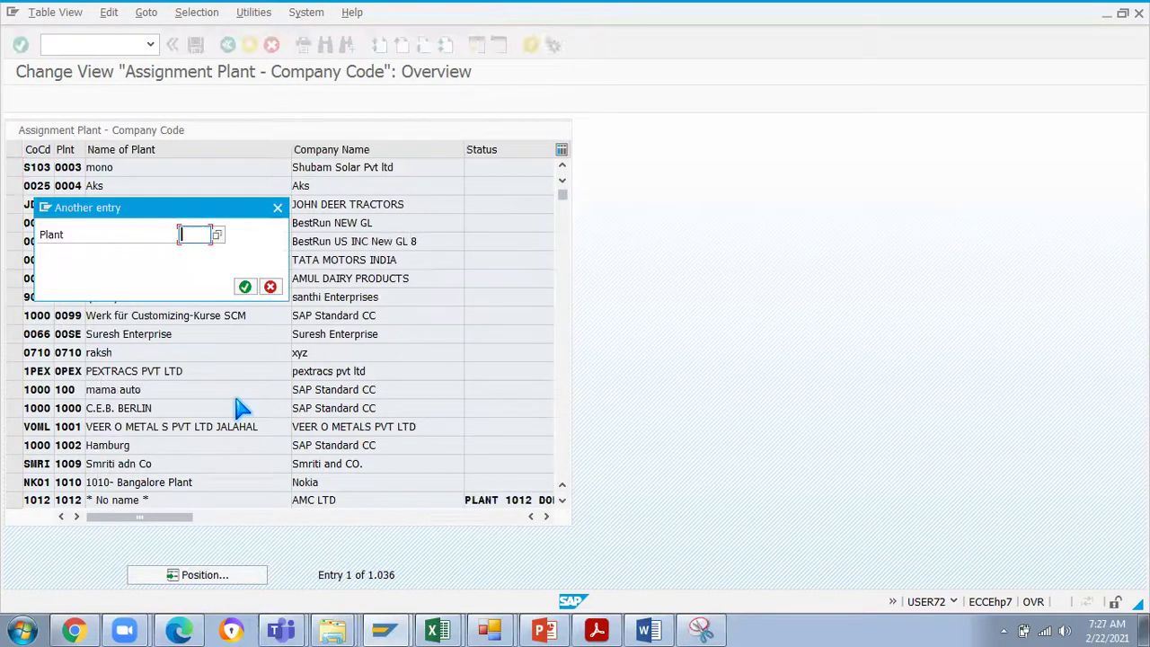
text(DTR)
key(Return)
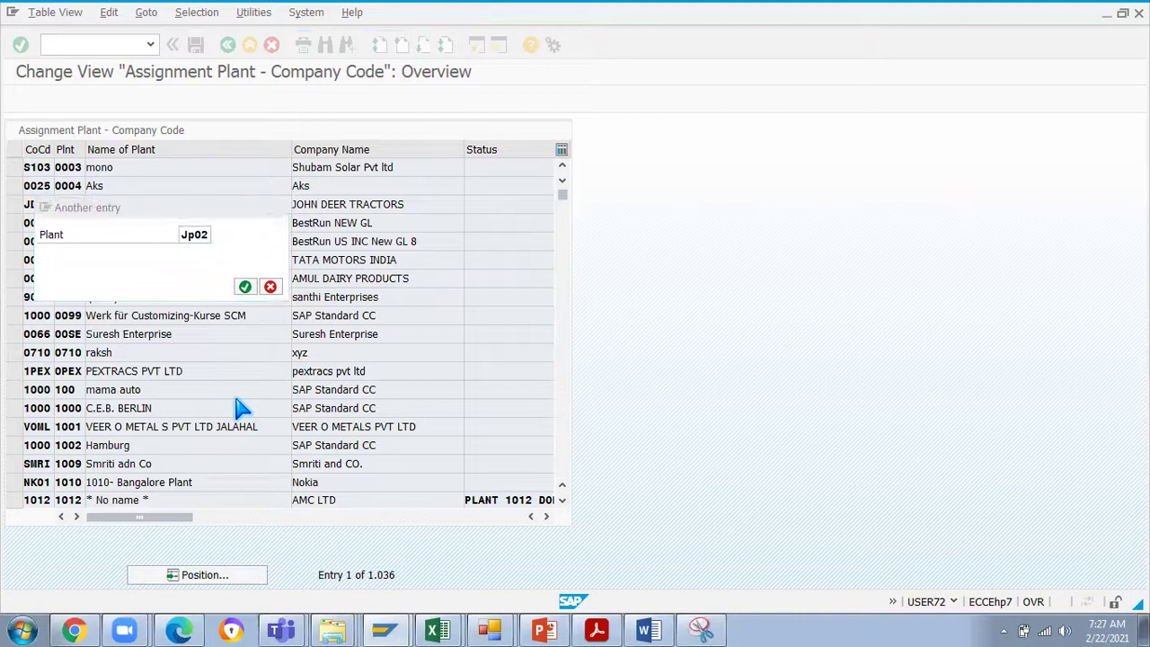
click(129, 170)
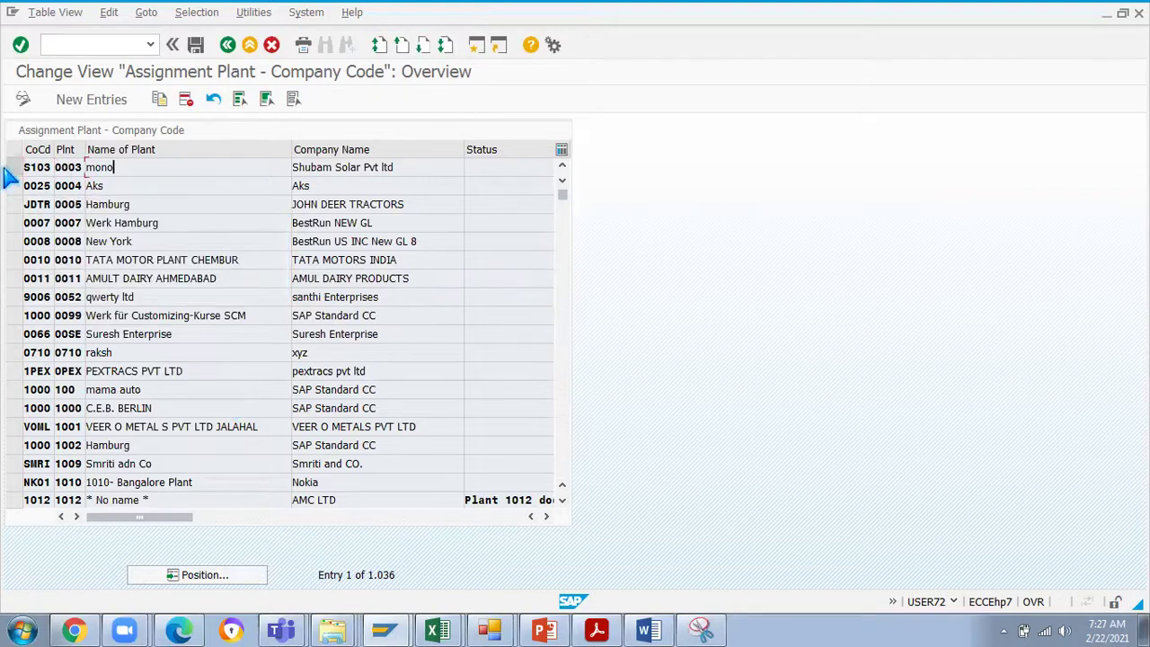
- Add a new entry assigning plant JP02 to company code JS07
click(91, 98)
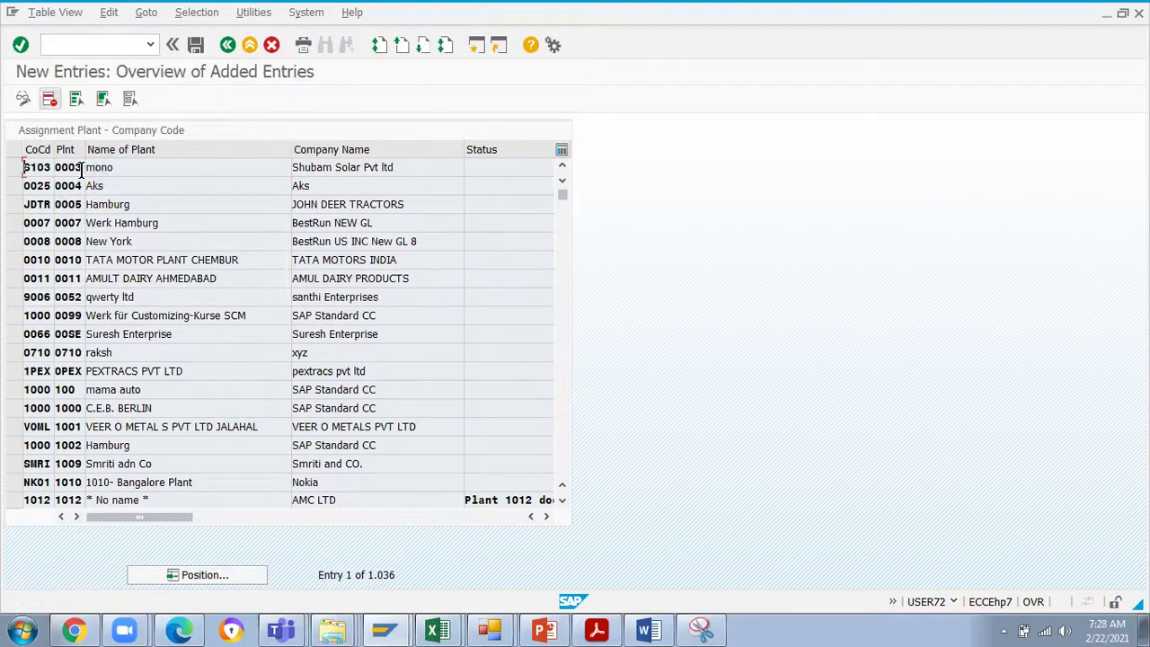
click(43, 169)
click(44, 195)
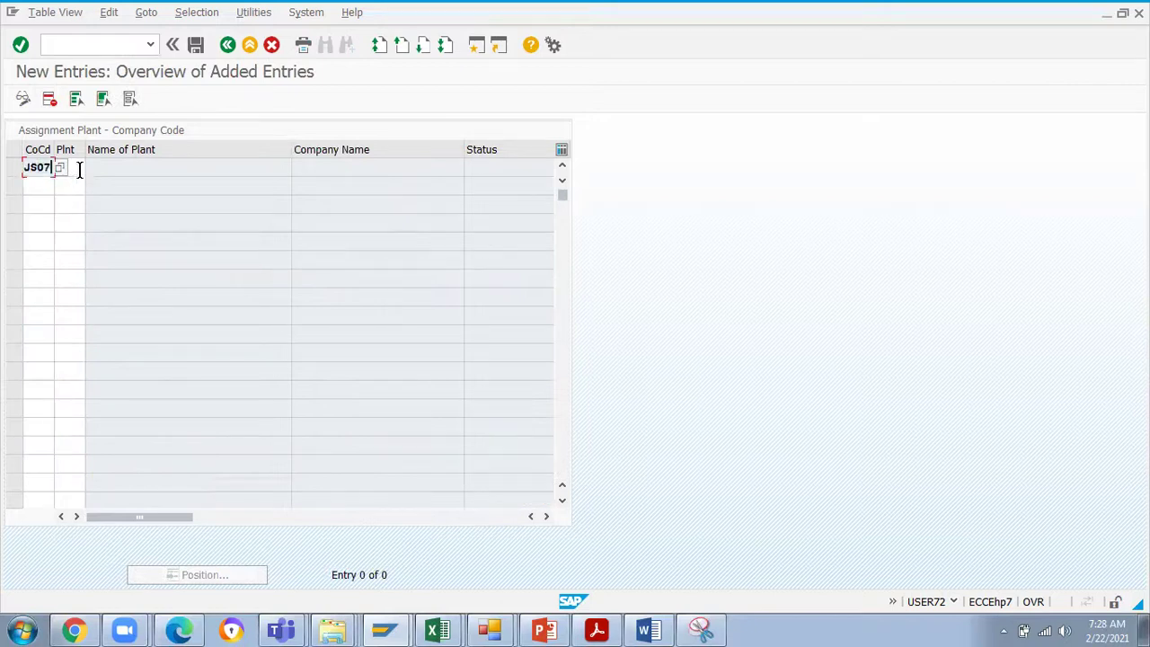
click(79, 169)
click(79, 198)
key(Tab)
key(Return)
click(208, 166)
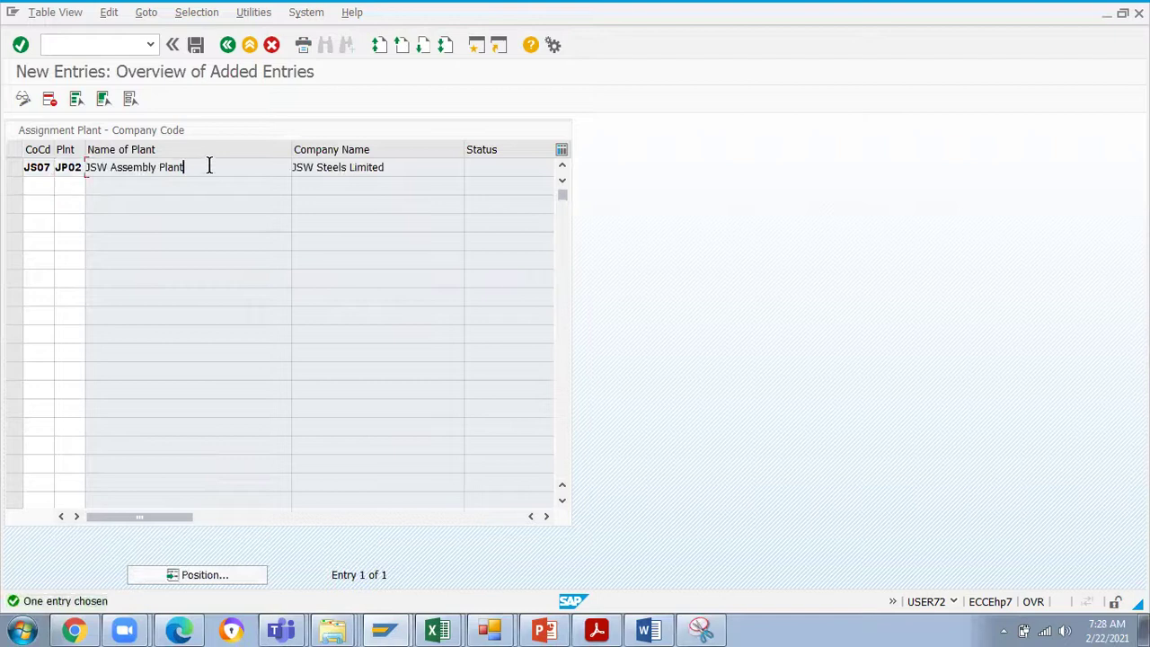
key(Return)
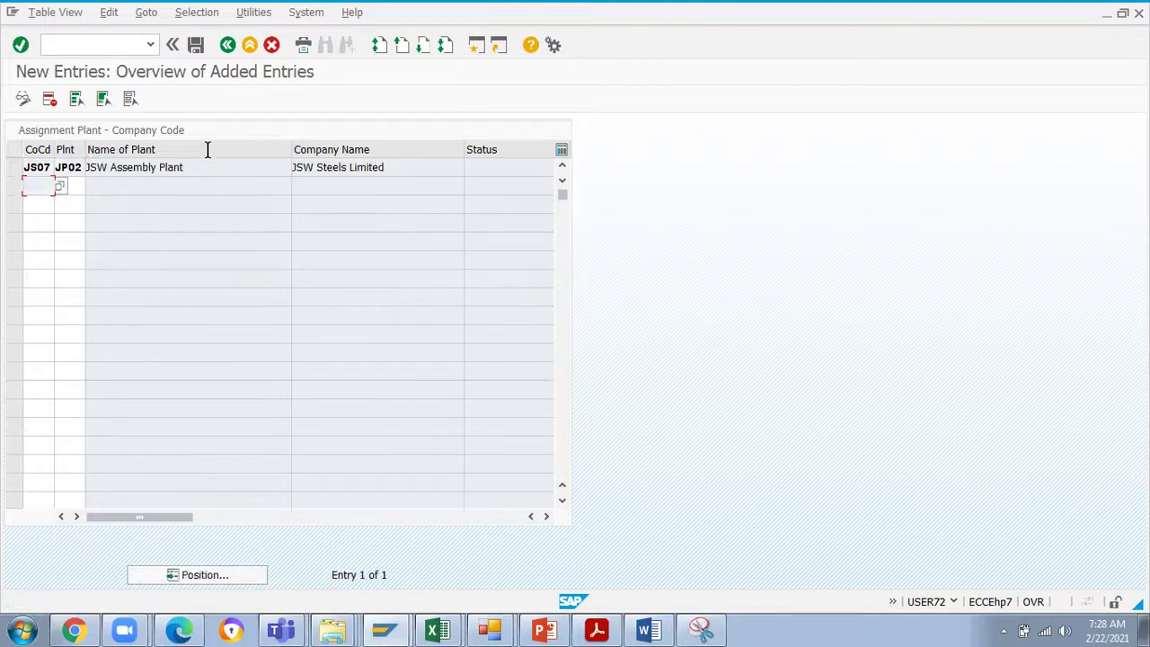
- Save the new JP02 assignment in customizing request EH7K902199 (JSW PROJECT)
click(197, 46)
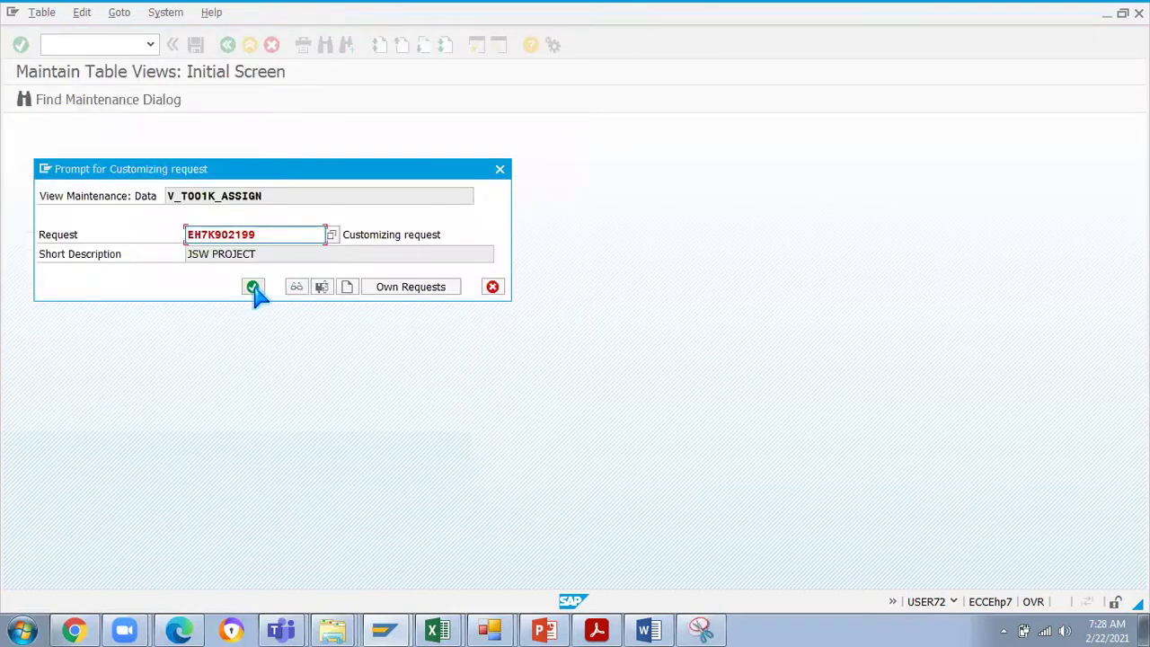
click(253, 288)
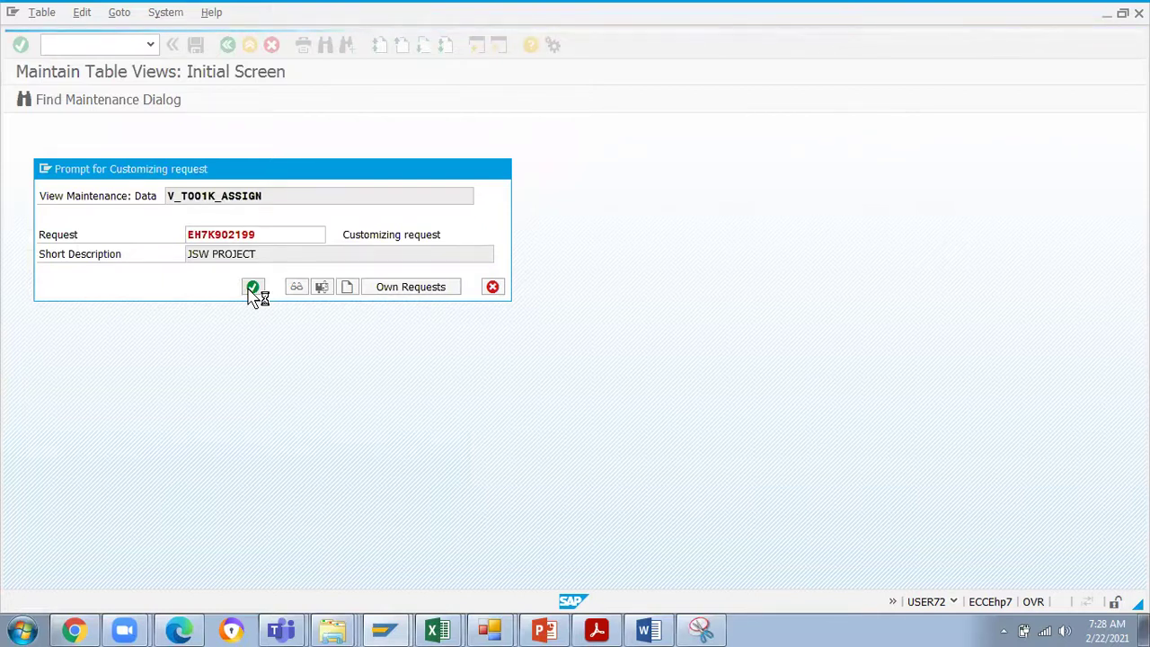
key(ctrl+s)
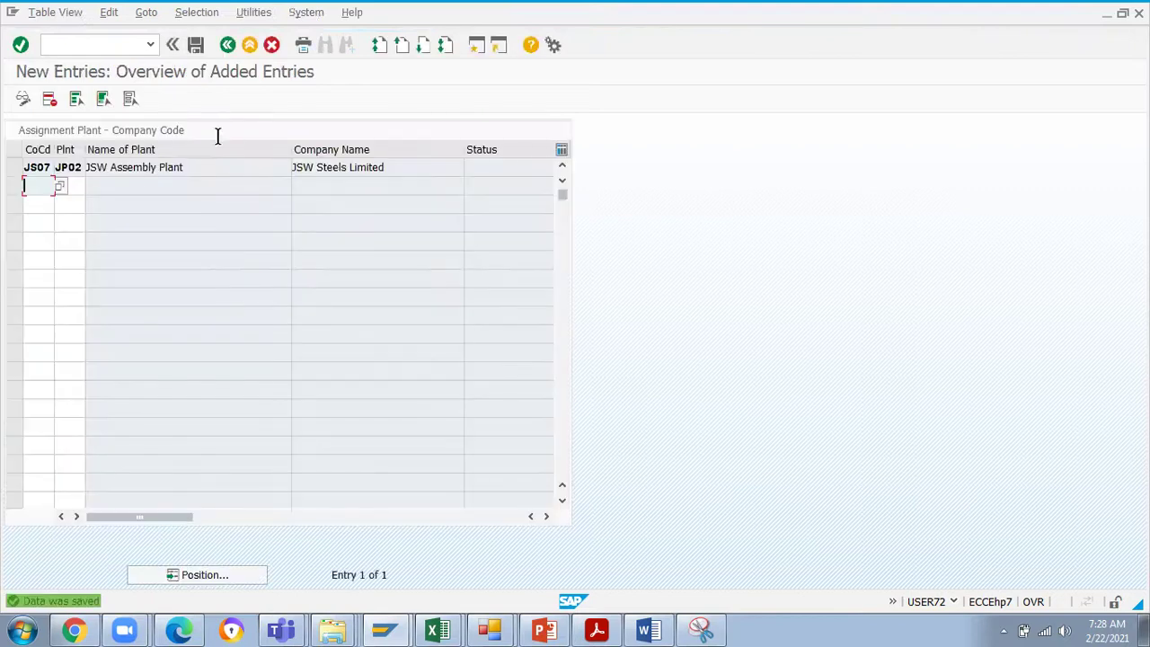
- Leave the plant to company code assignment and collapse the Logistics - General node in the implementation guide
click(229, 45)
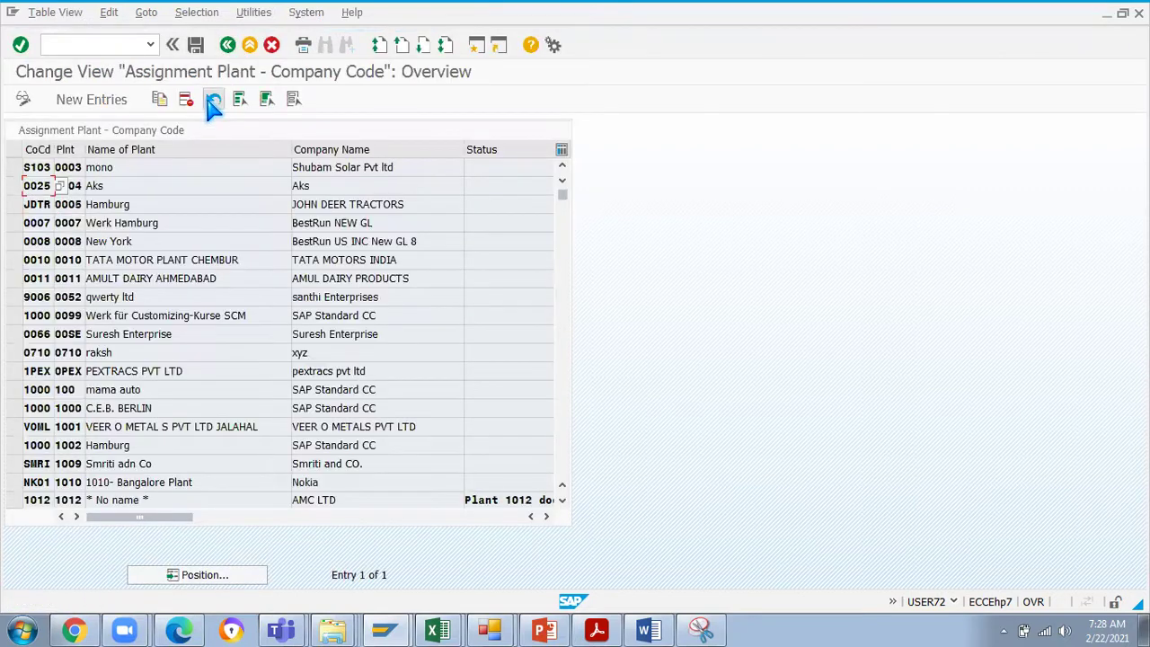
click(227, 45)
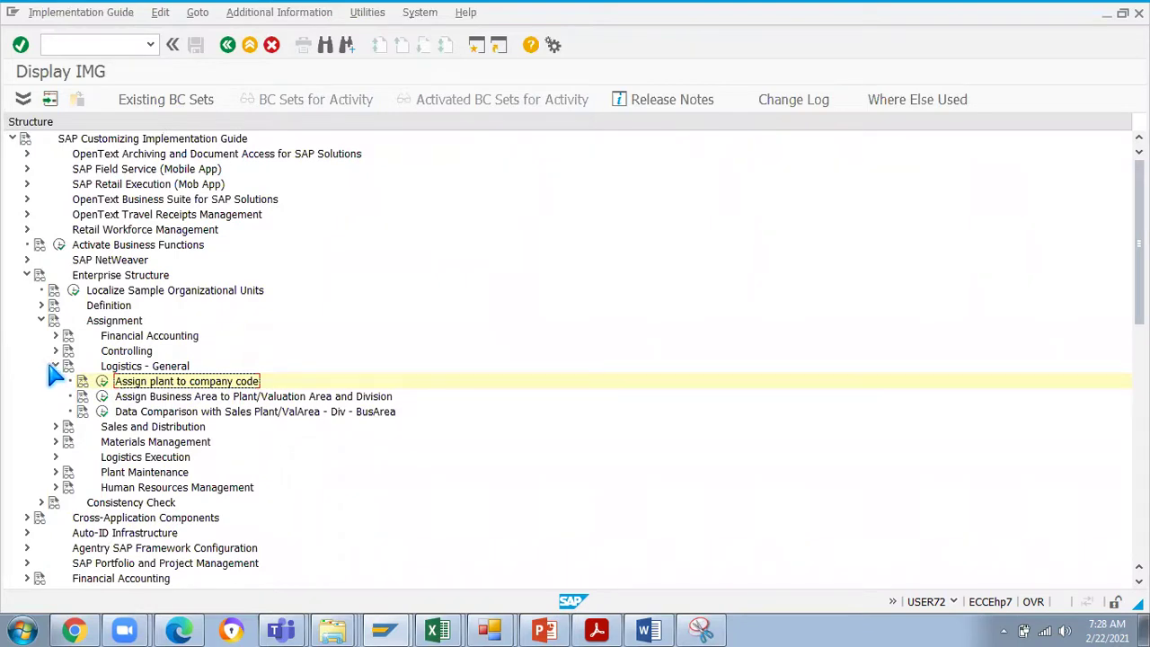
click(54, 367)
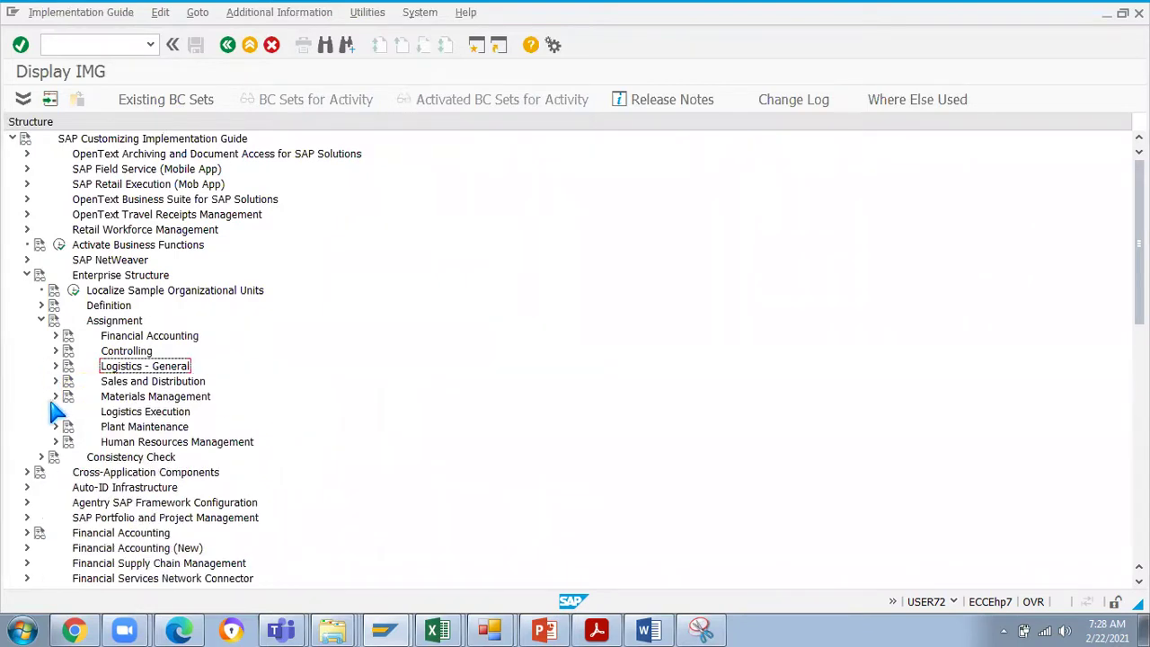
- Open the activity for assigning purchasing organizations to company codes under Enterprise Structure > Assignment > Materials Management
click(55, 396)
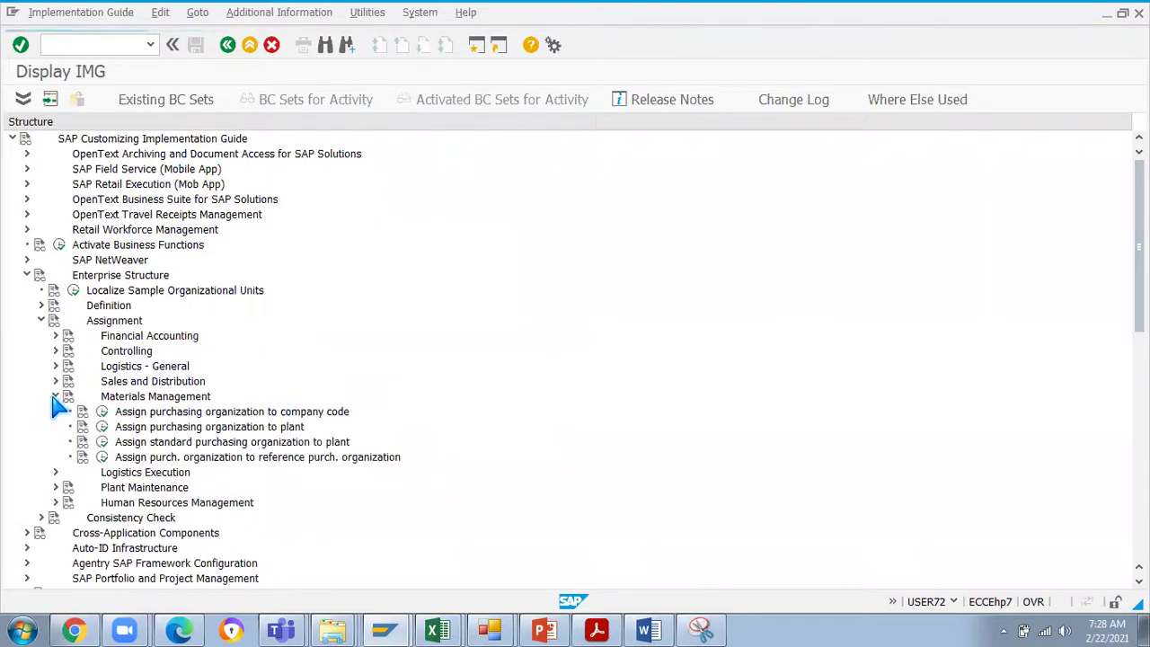
scroll(395, 377, down, 1)
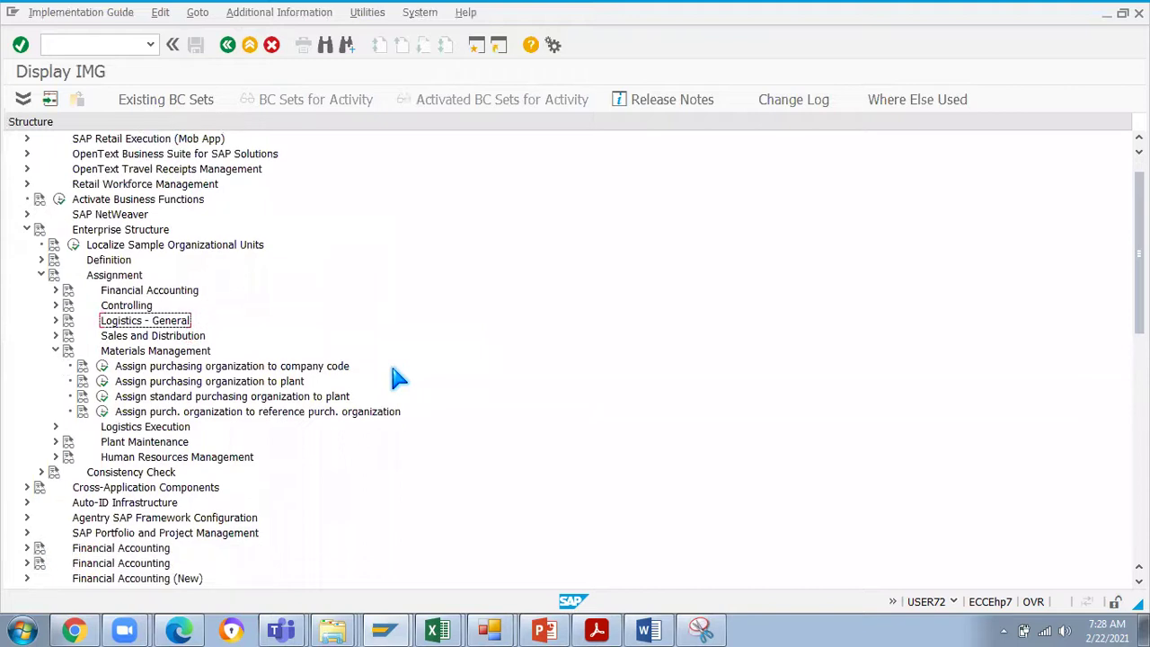
scroll(395, 377, down, 1)
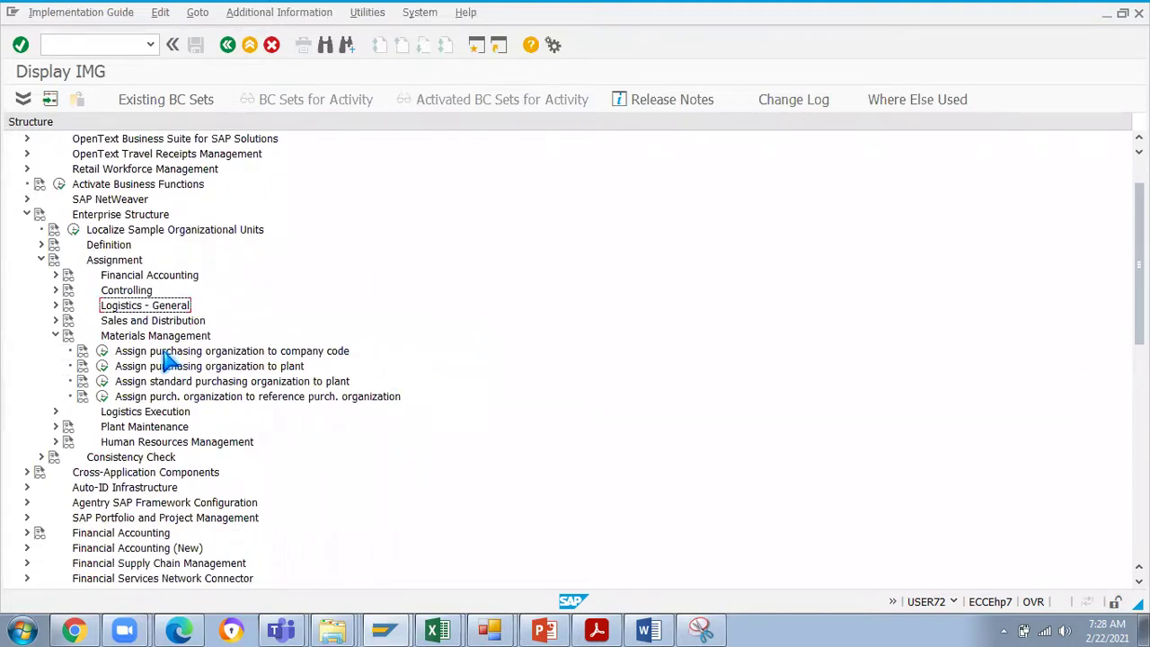
click(102, 353)
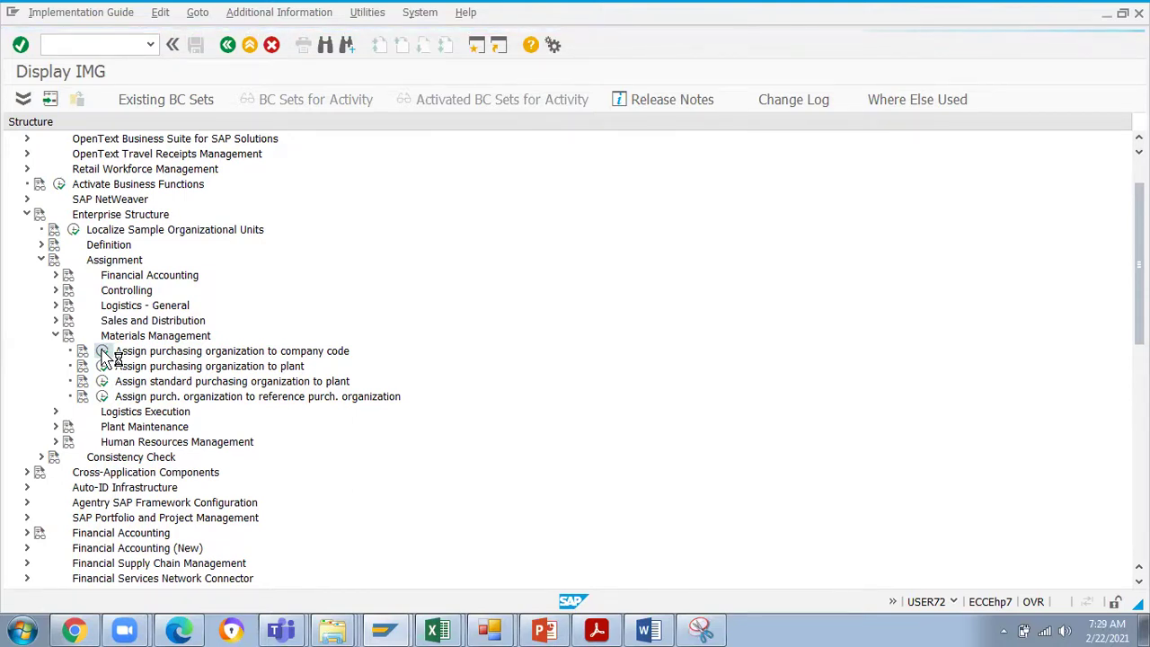
click(102, 350)
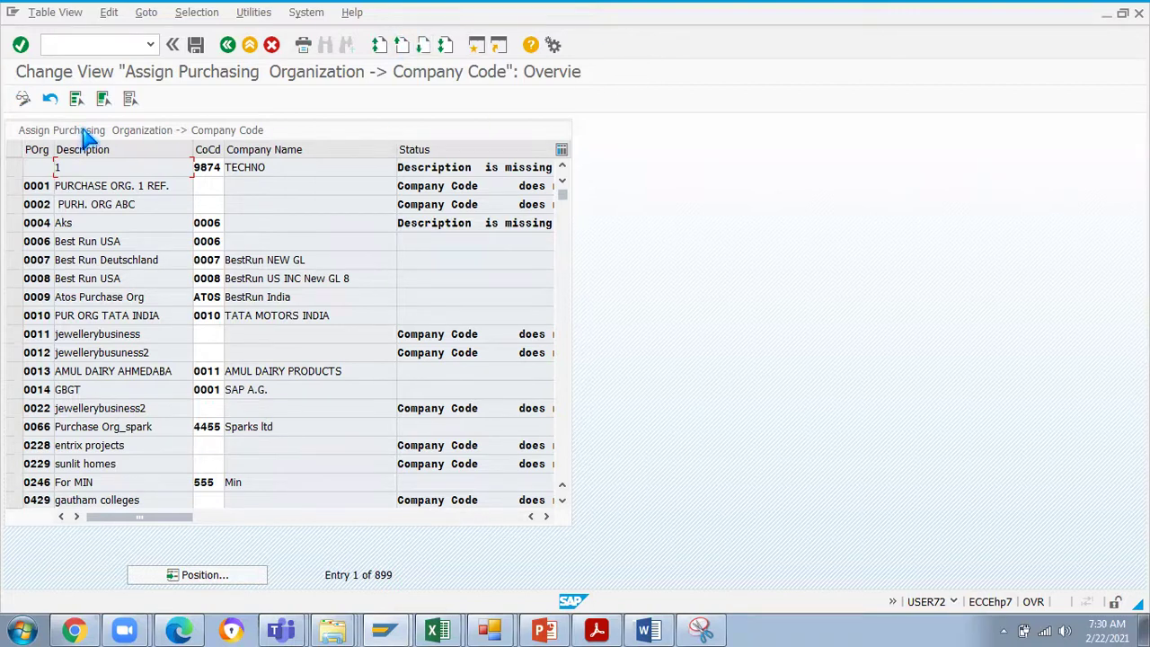
- Search the purchasing organizations with J* and position the assignment list on JP10, Central Purchase org
click(216, 576)
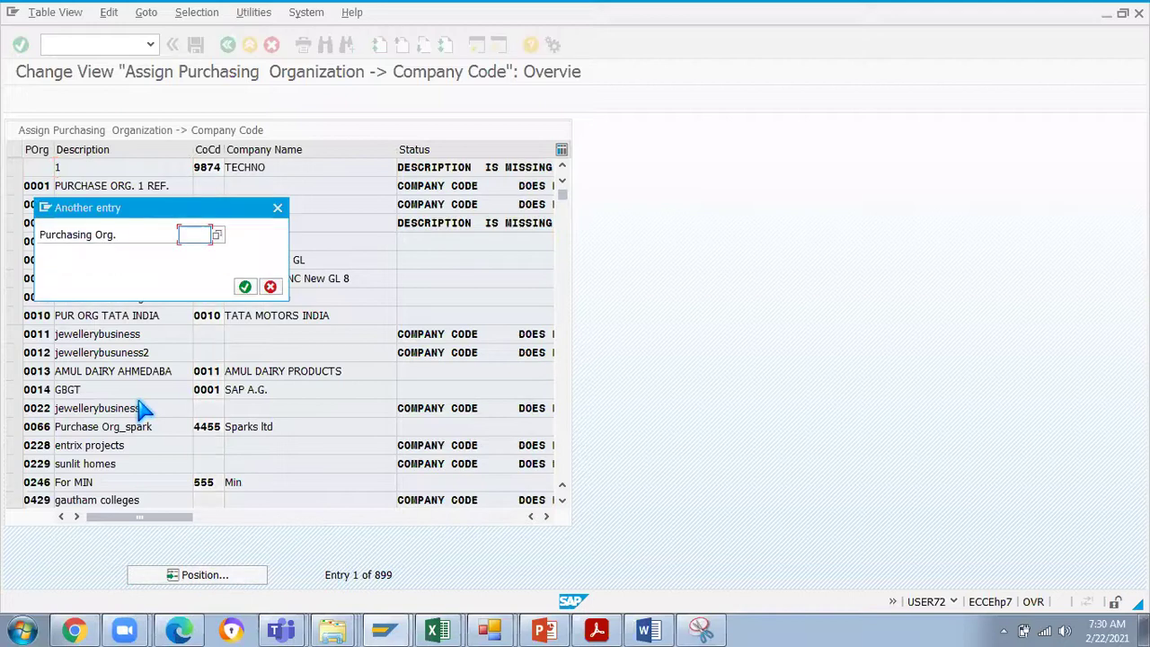
text(J)
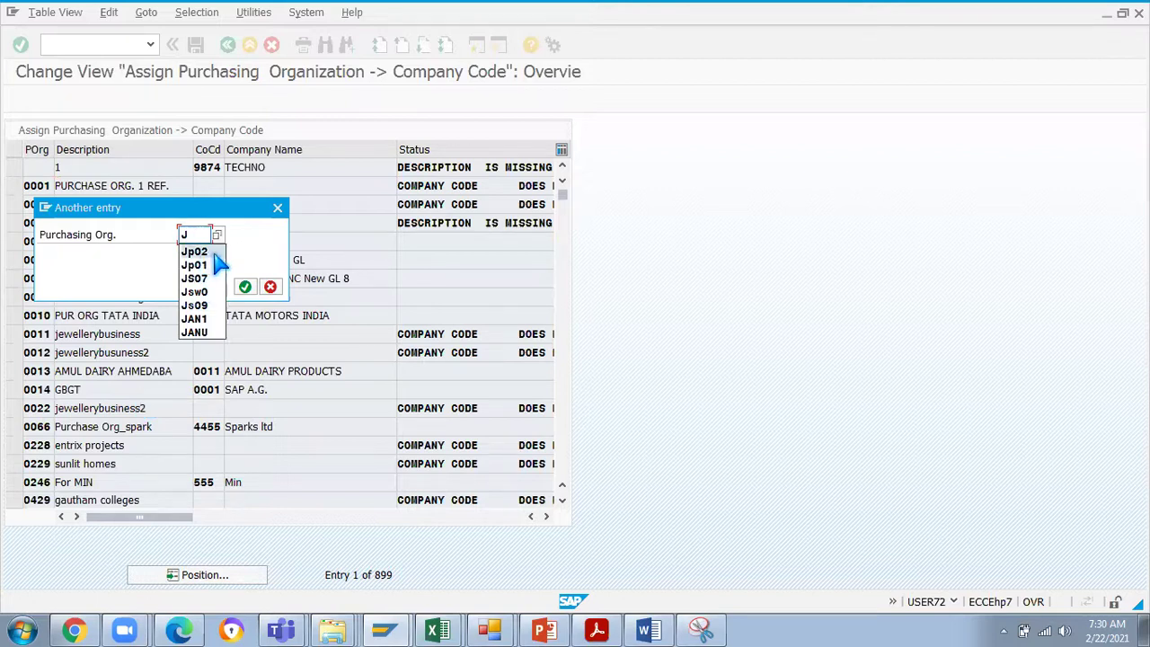
text(*)
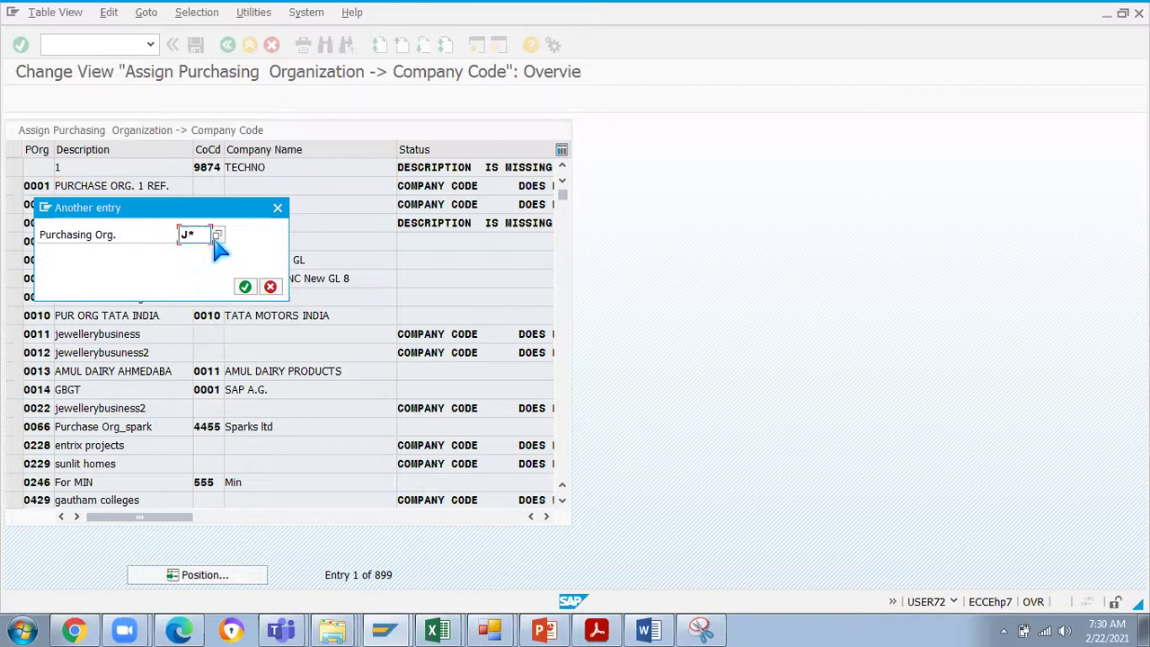
key(F4)
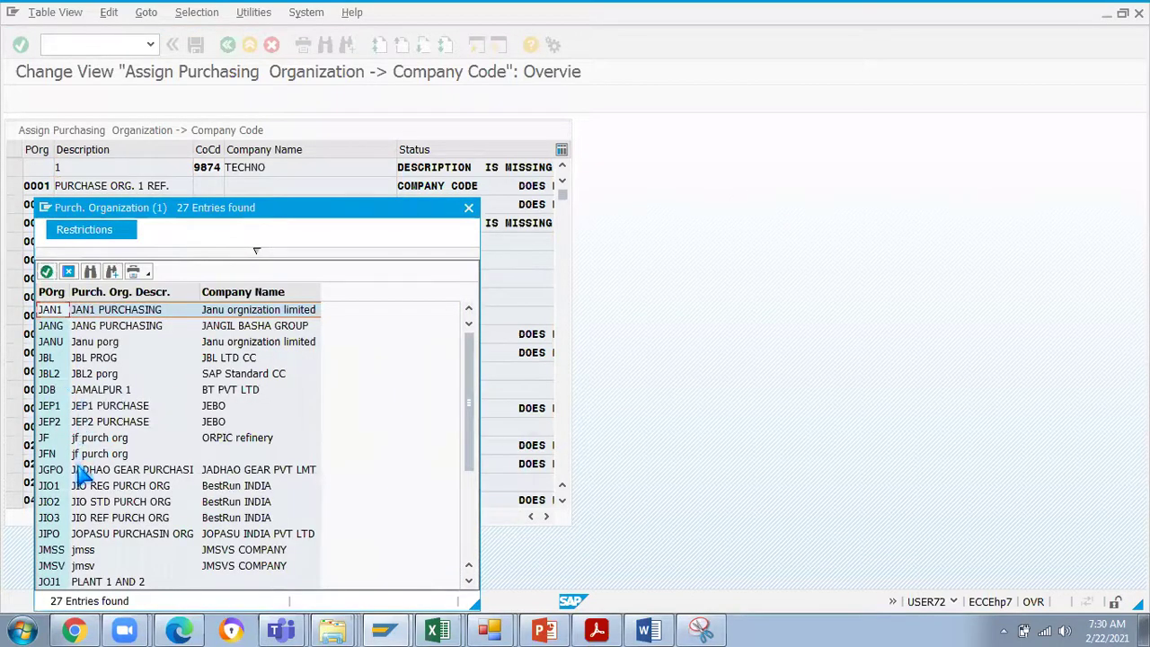
scroll(59, 469, down, 1)
scroll(58, 469, down, 1)
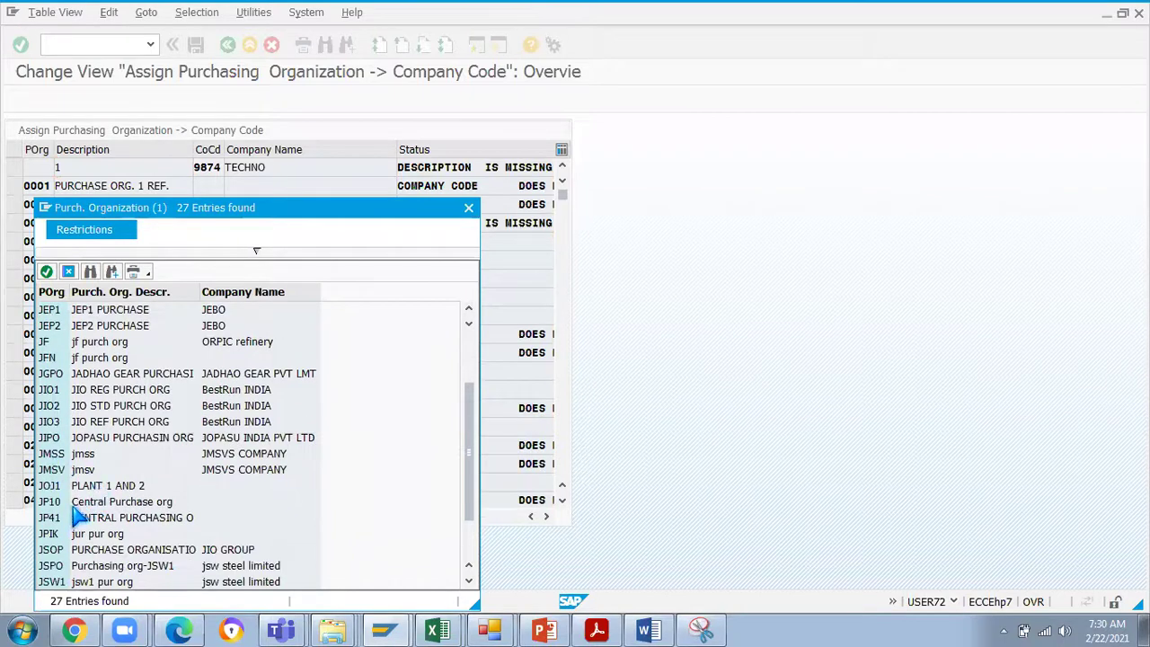
scroll(61, 518, down, 1)
click(50, 456)
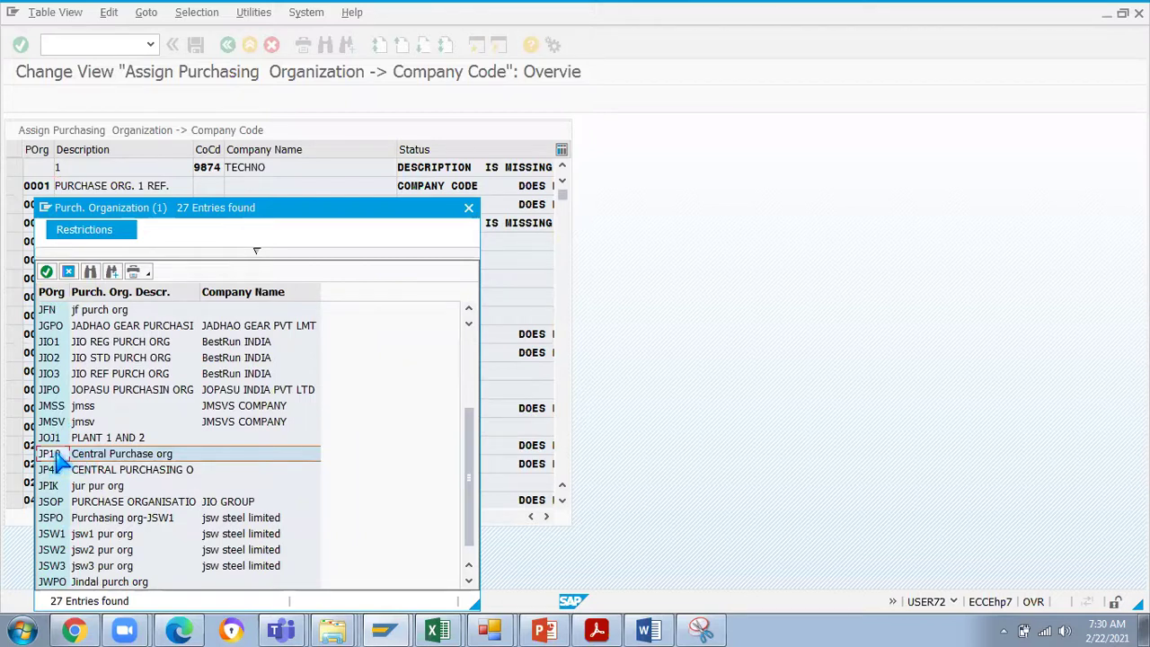
double_click(56, 458)
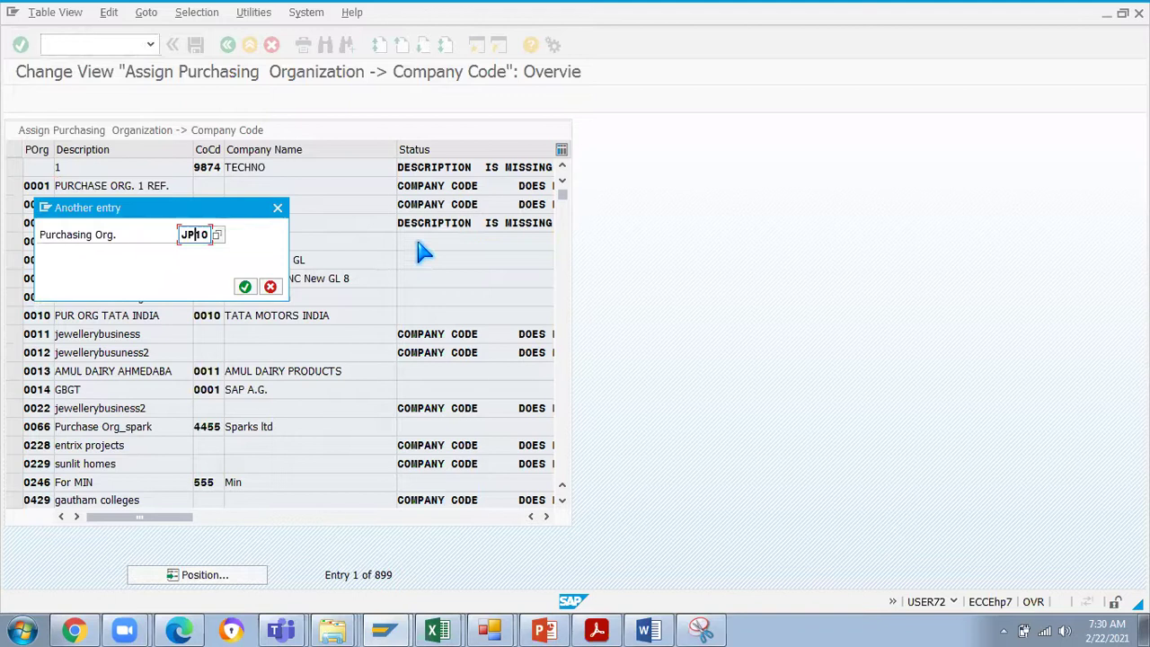
key(Return)
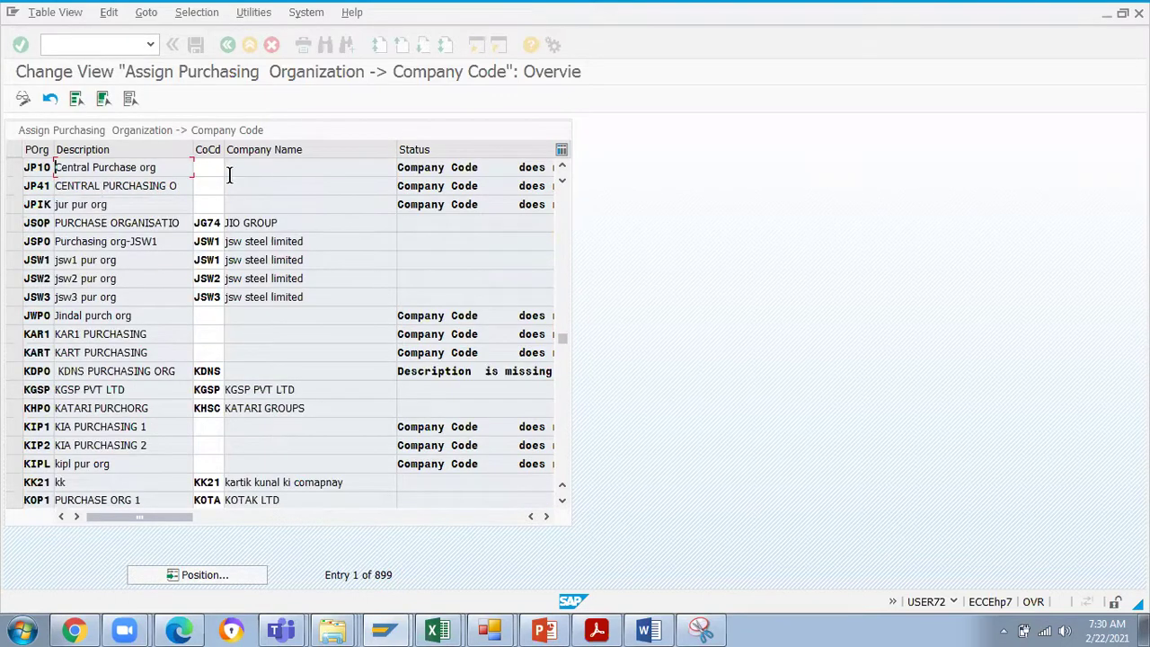
- Assign company code JS07 to purchasing organization JP10
click(204, 169)
text(J)
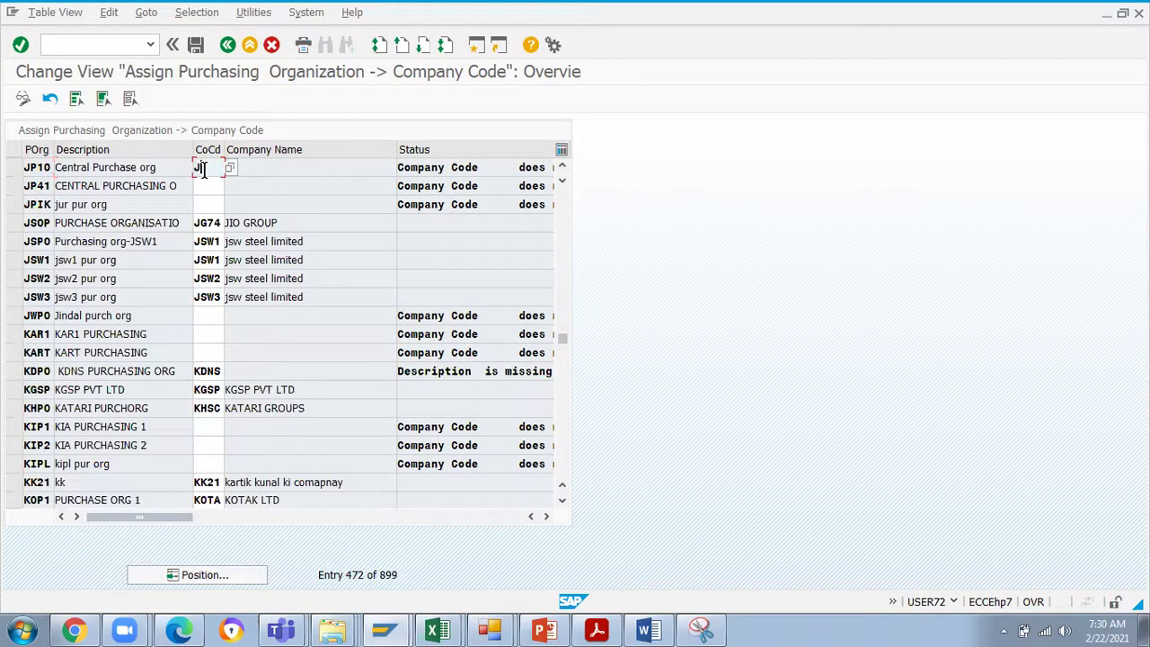
text(P107)
click(308, 170)
key(Return)
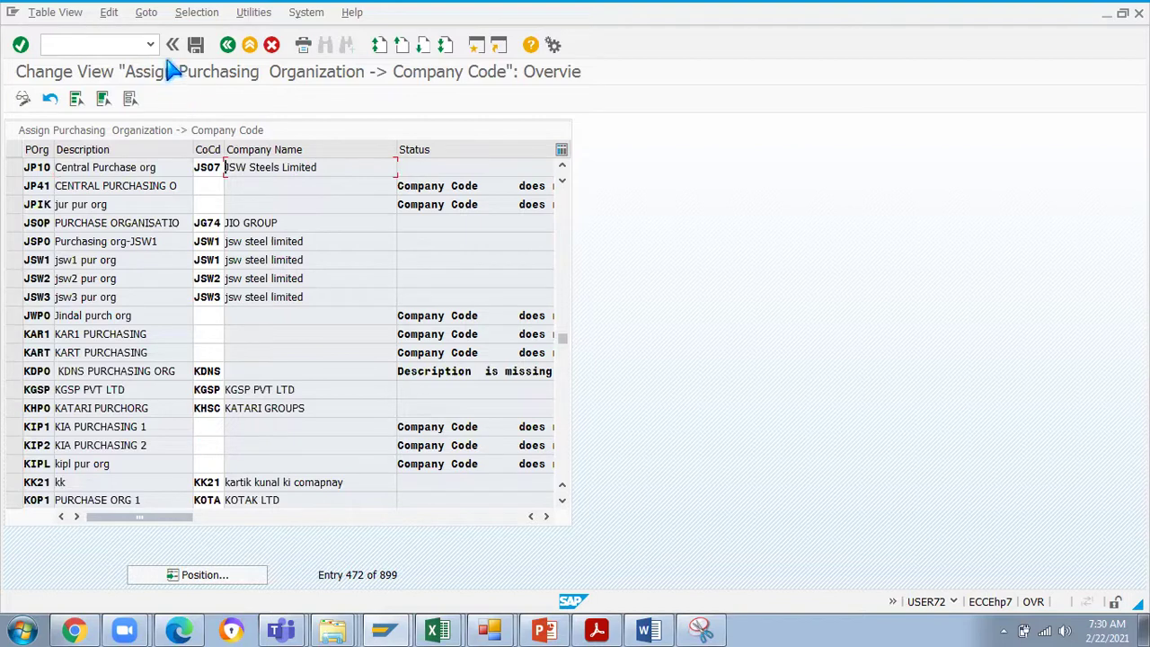
- Save the JP10 company code assignment in customizing request EH7K902199 (JSW PROJECT) and return to the implementation guide
click(197, 45)
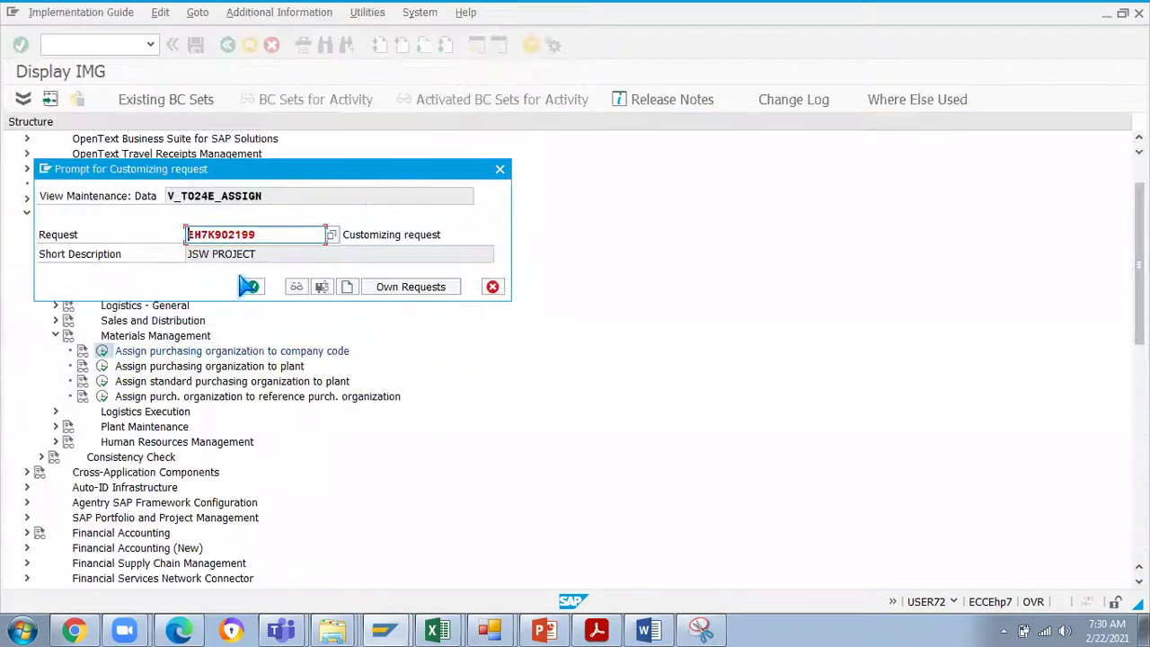
click(254, 287)
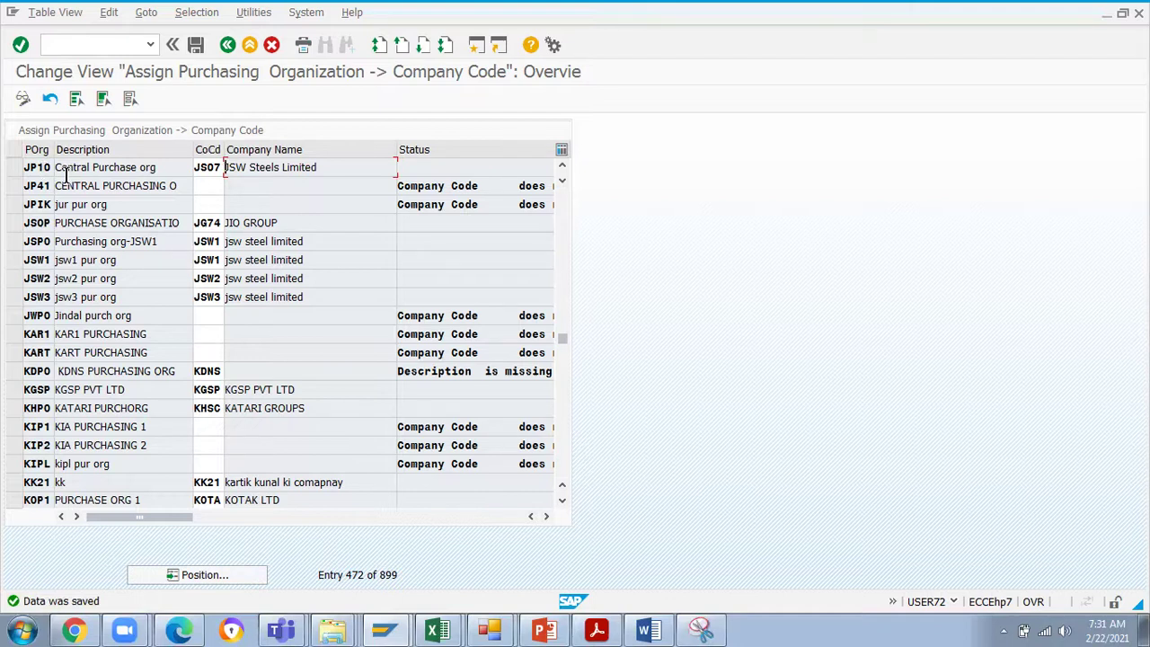
click(228, 45)
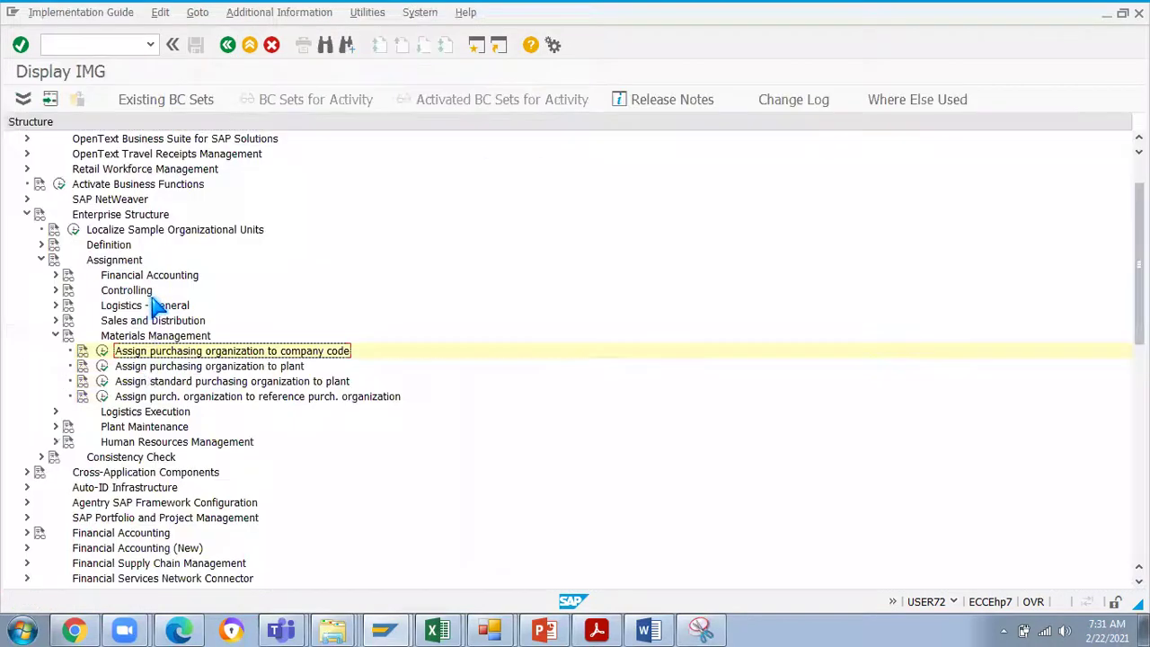
- Start new purchasing organization to plant assignments with JP10 as purchasing organization in the first two rows, and widen that column
click(103, 365)
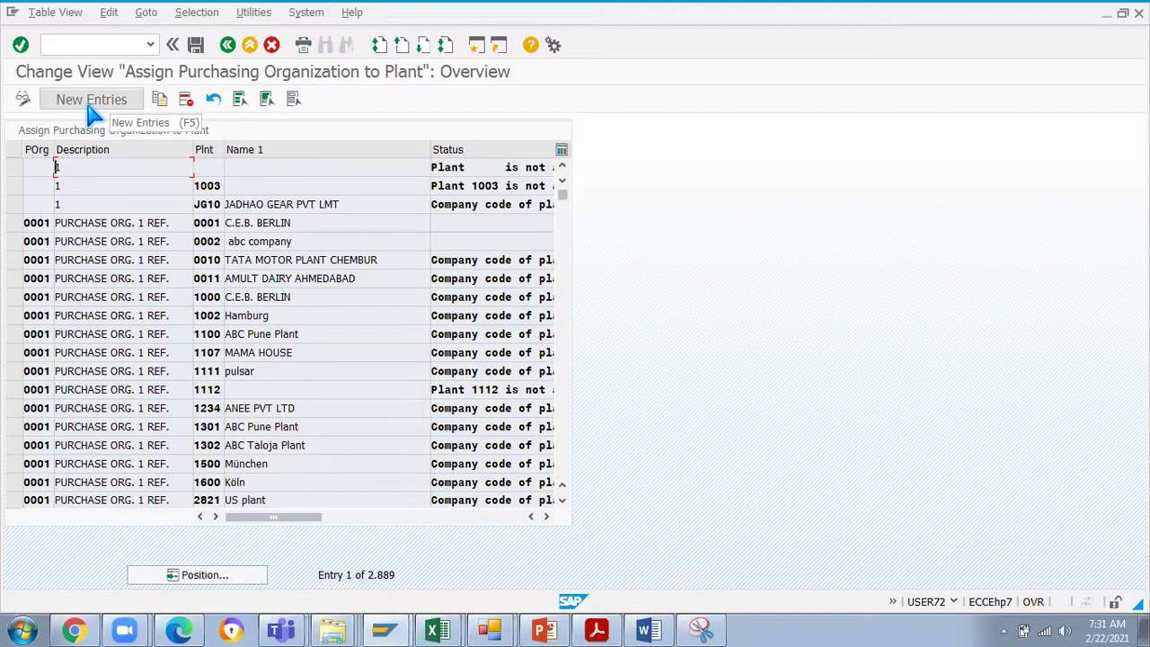
click(90, 101)
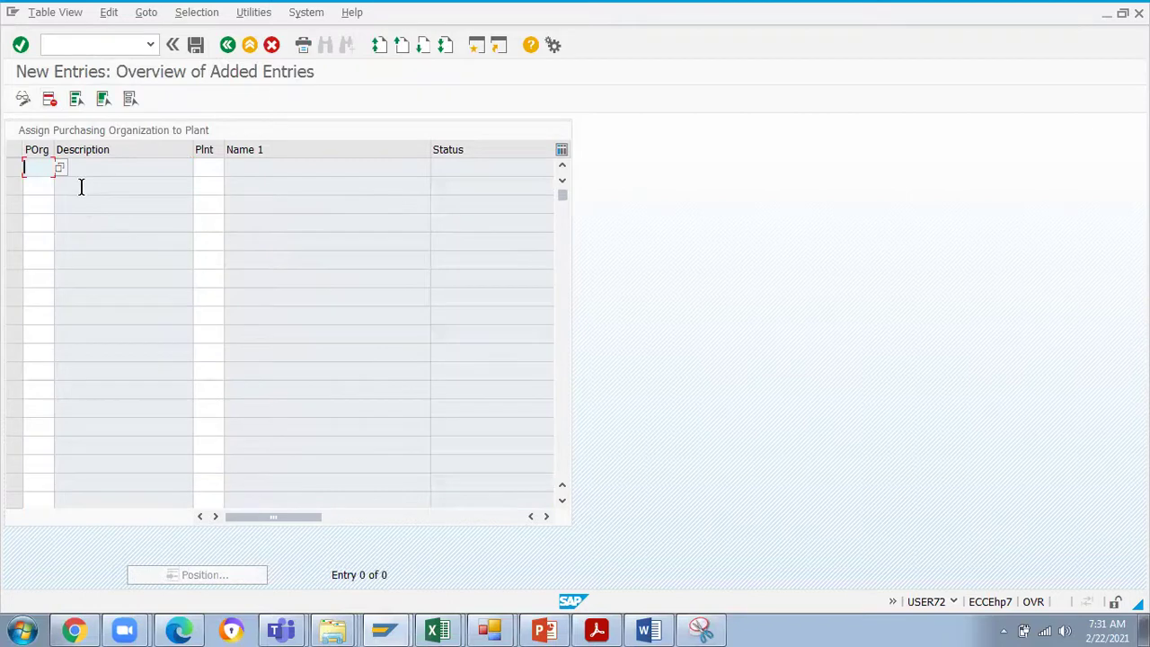
text(Jp10)
click(35, 186)
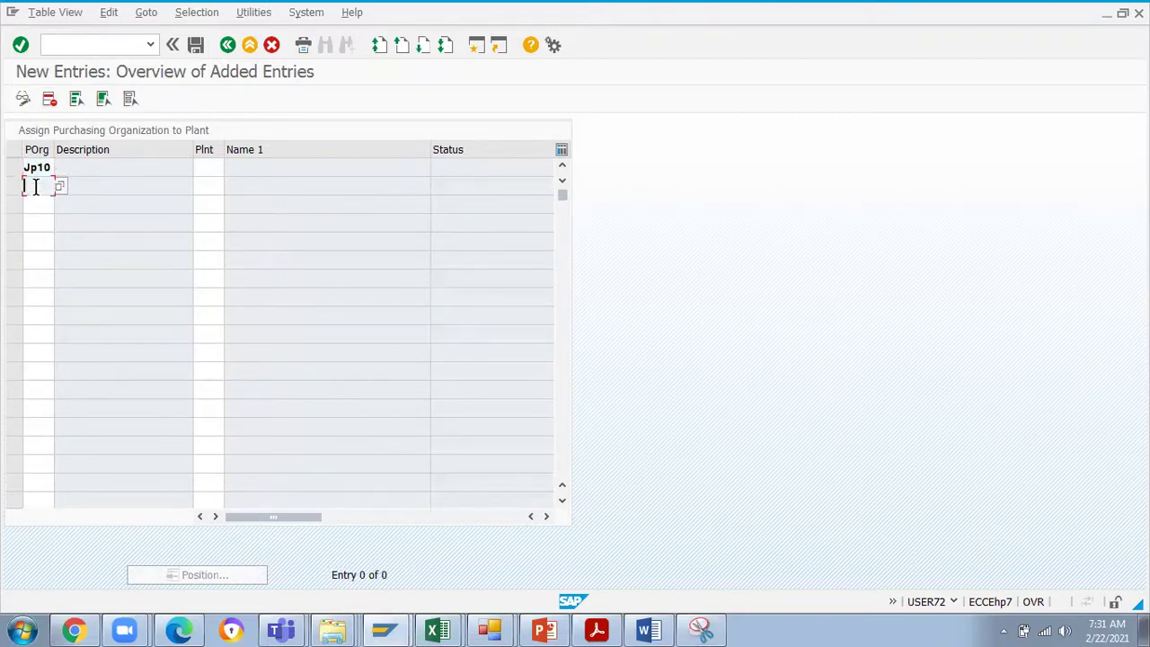
text(Jp10)
drag(53, 149, 74, 144)
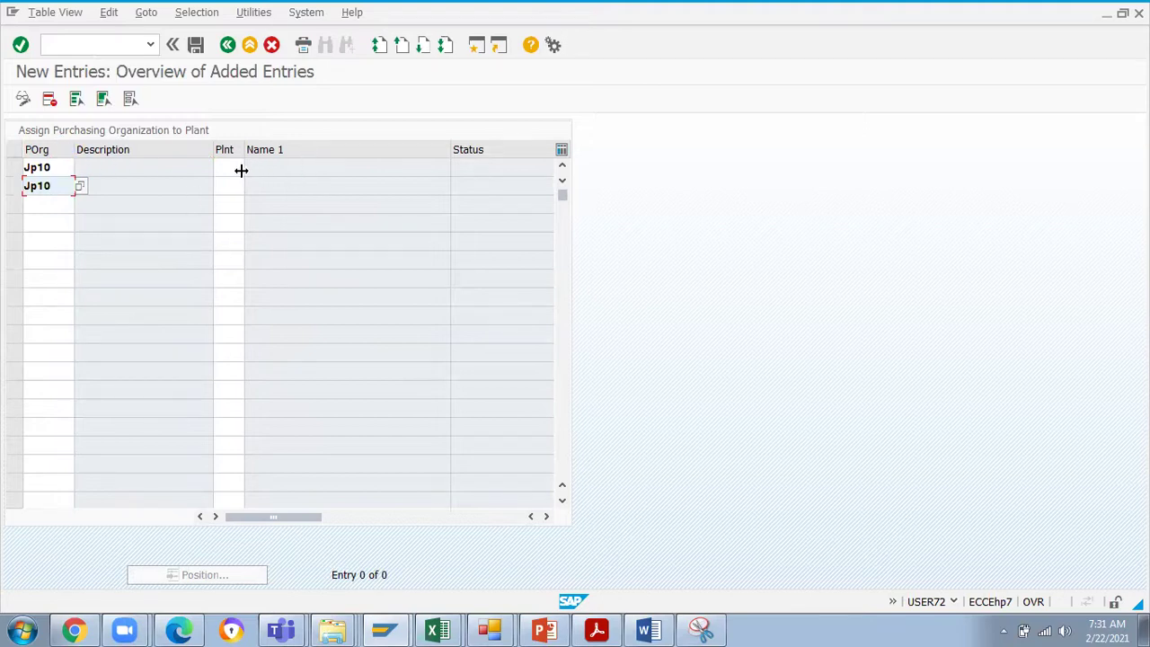
click(52, 167)
click(65, 187)
- Enter plants JP01 and JP02 for the two JP10 purchasing organization rows
click(239, 167)
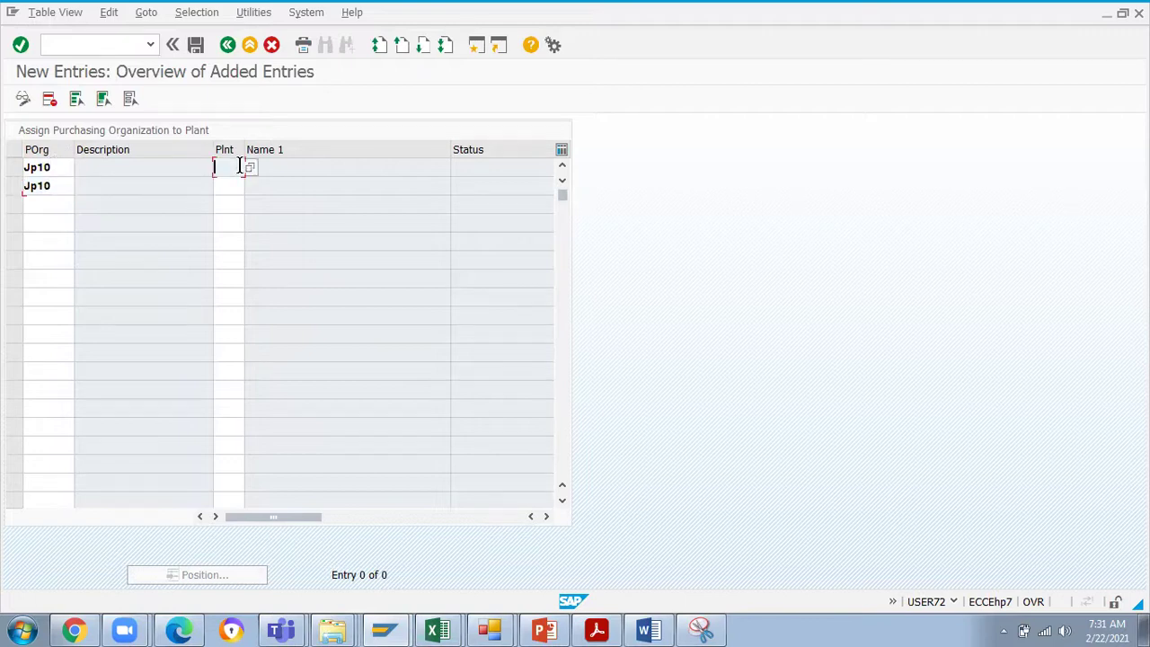
text(Jp01)
click(223, 186)
text(Jp0)
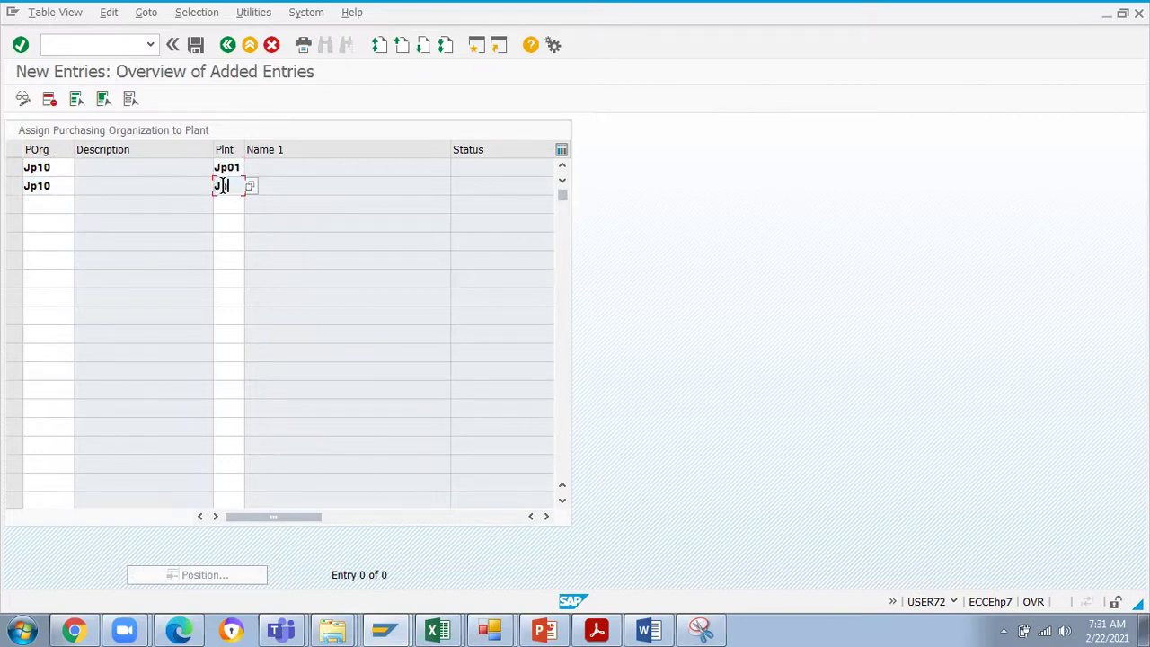
text(2)
click(26, 206)
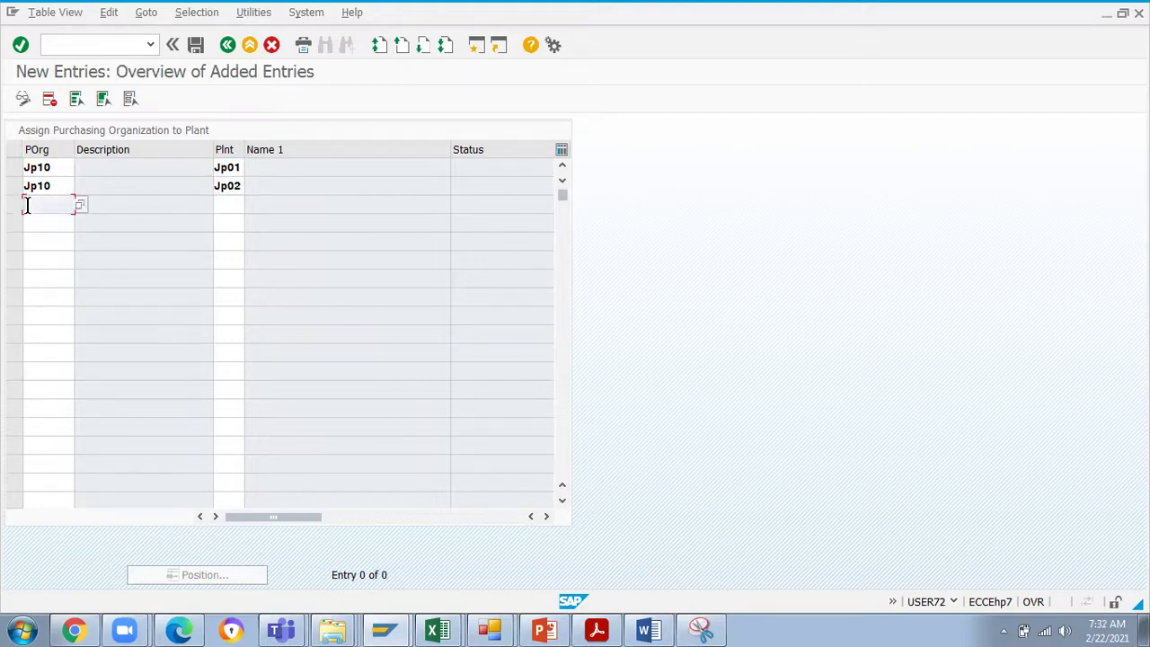
click(231, 205)
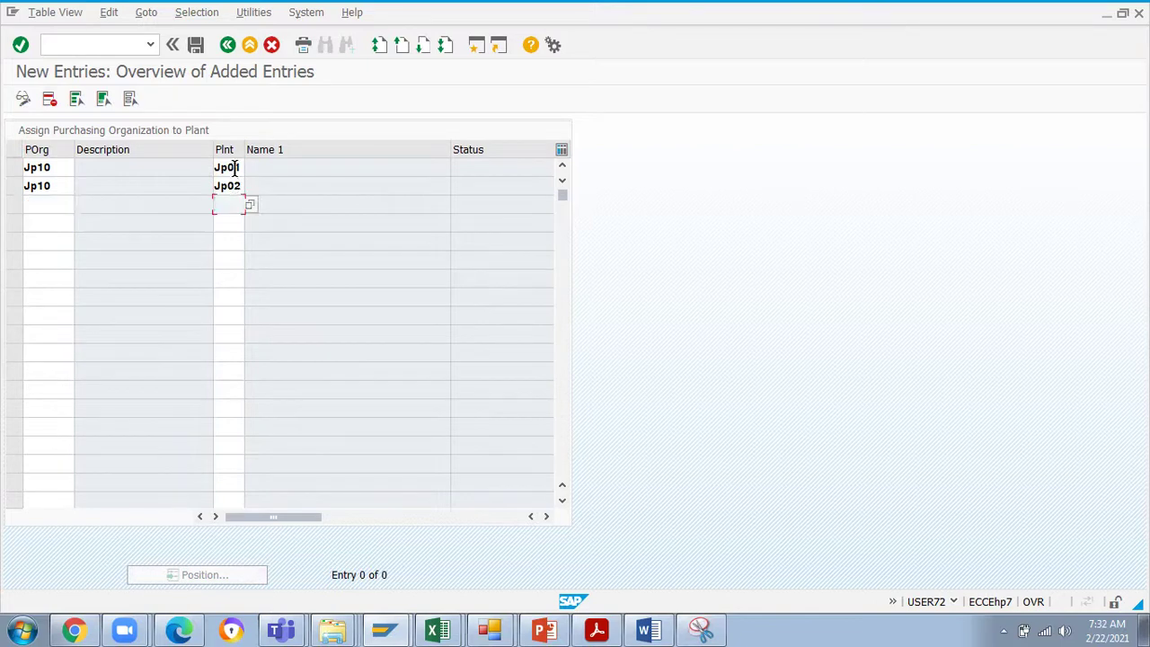
click(36, 205)
click(226, 198)
click(56, 206)
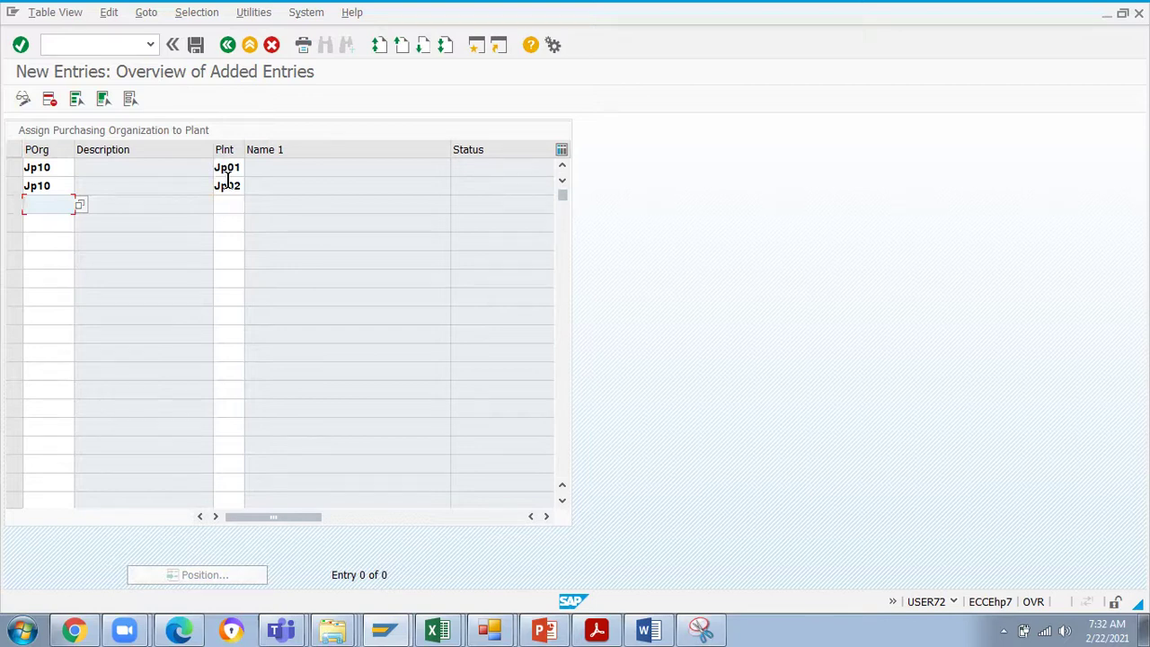
- Save the JP10 plant assignments in customizing request EH7K902199 (JSW PROJECT) and return to the implementation guide
click(195, 47)
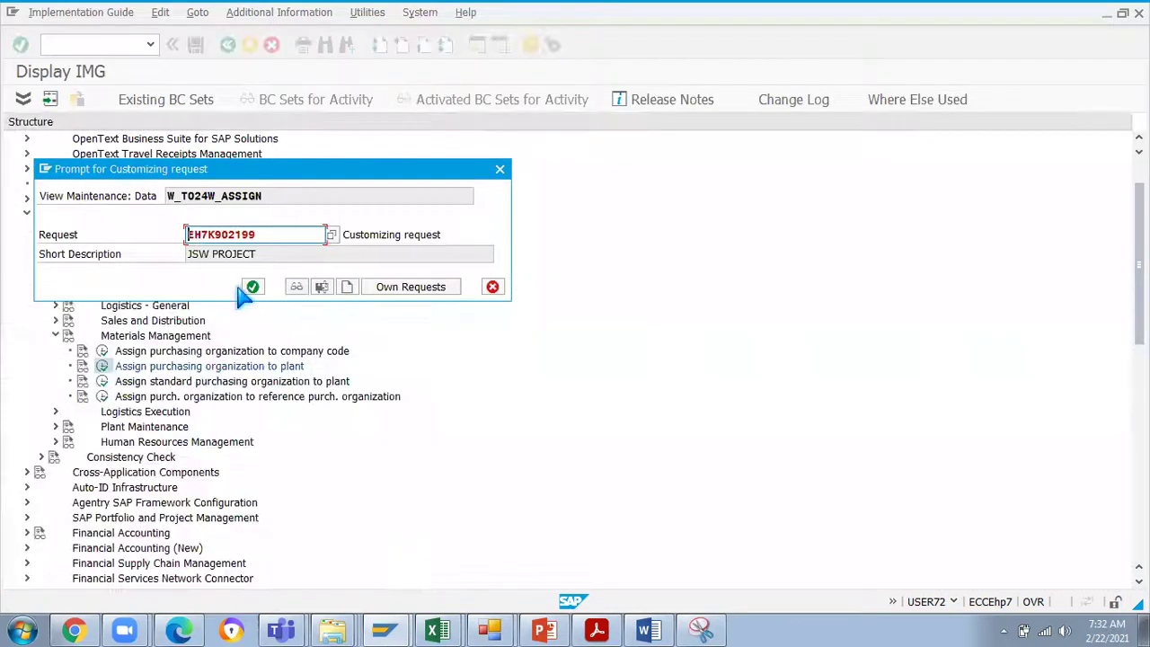
click(253, 287)
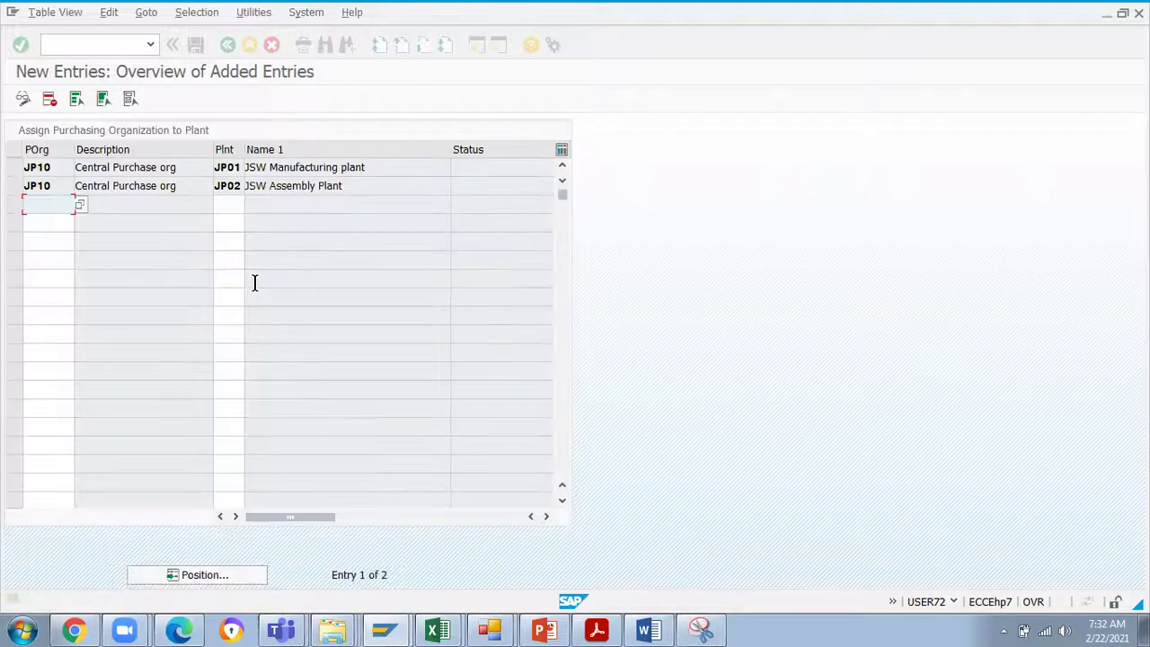
click(229, 47)
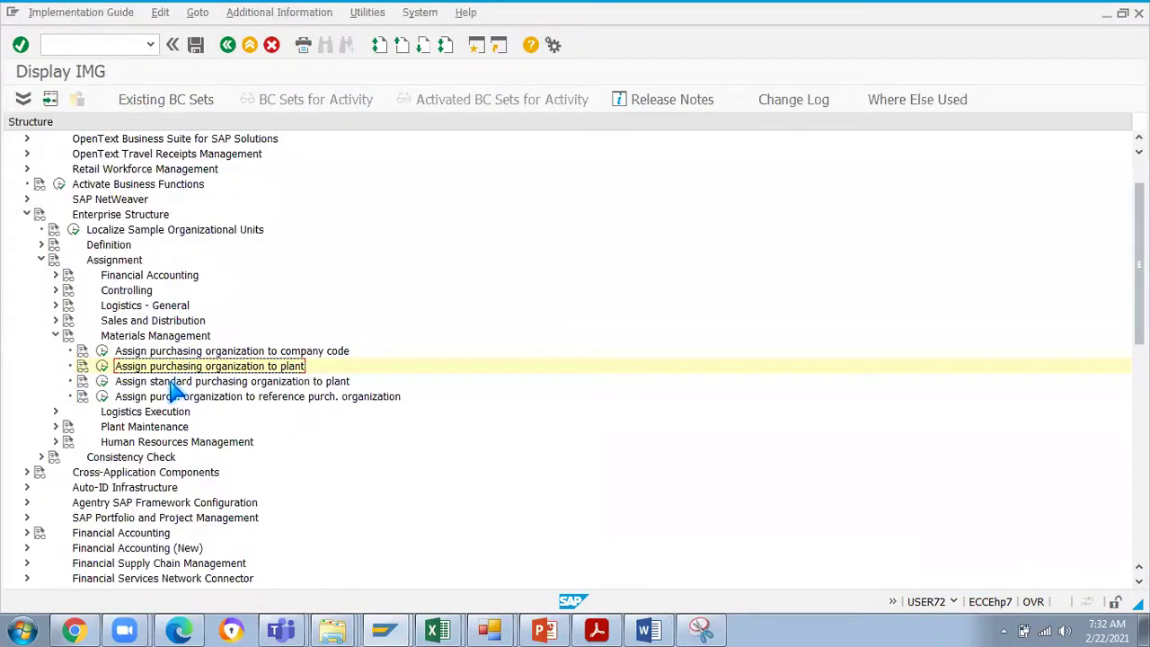
click(171, 381)
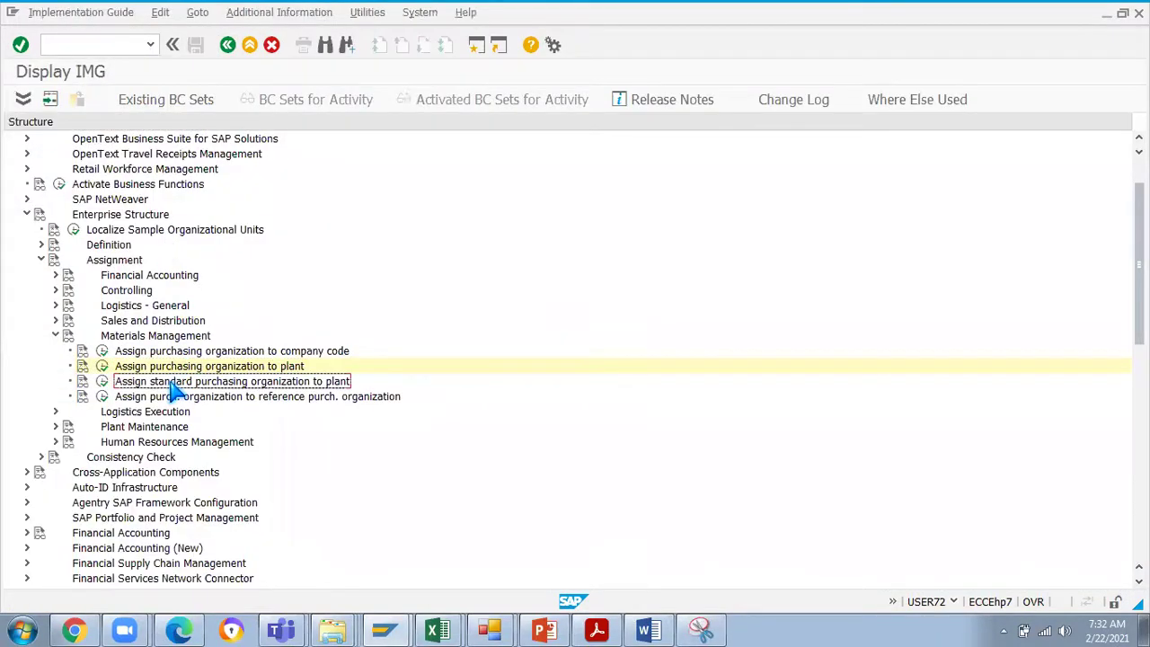
click(169, 401)
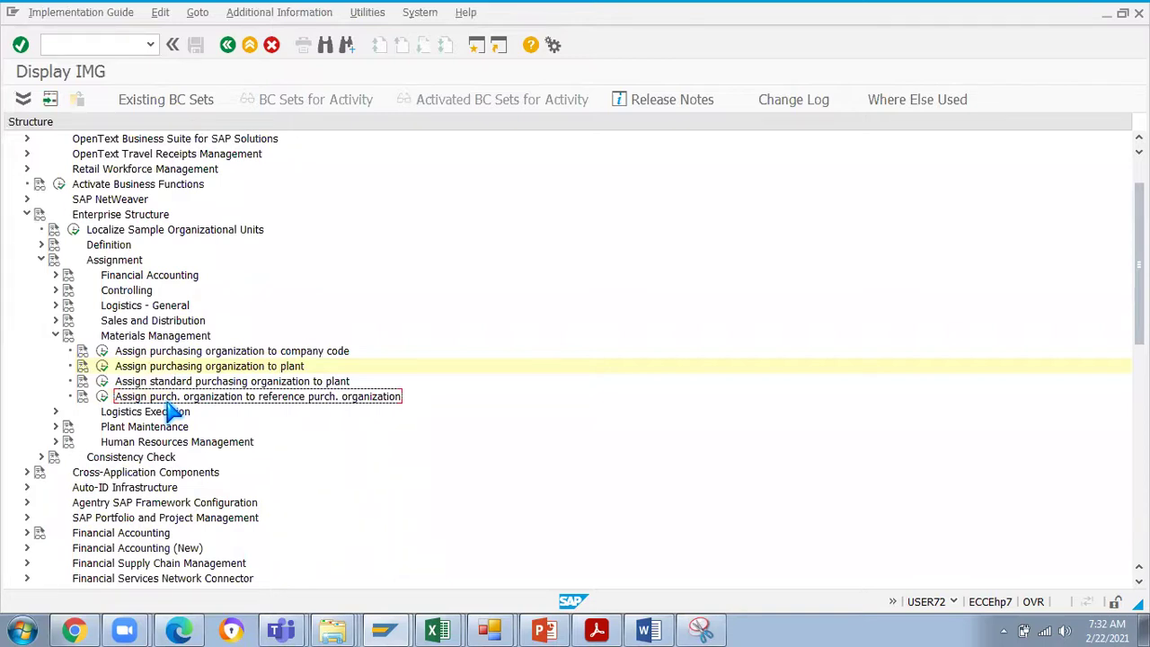
- Start a new entry for purchasing organization JP11 in the Materials Management definitions of the enterprise structure
click(166, 384)
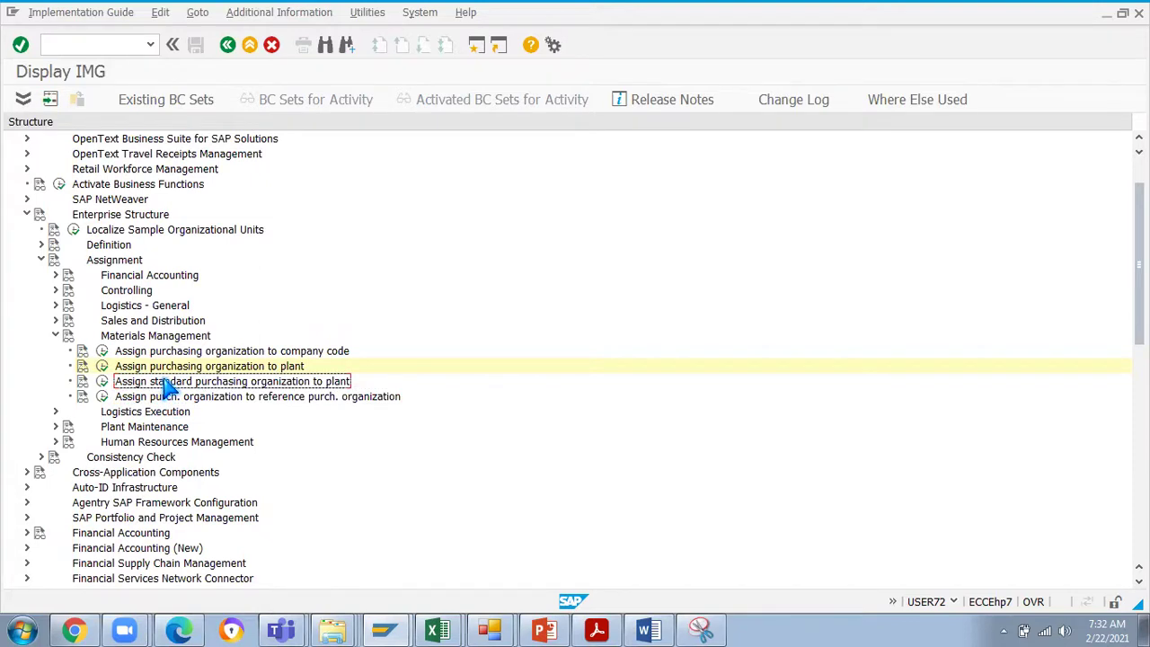
click(41, 245)
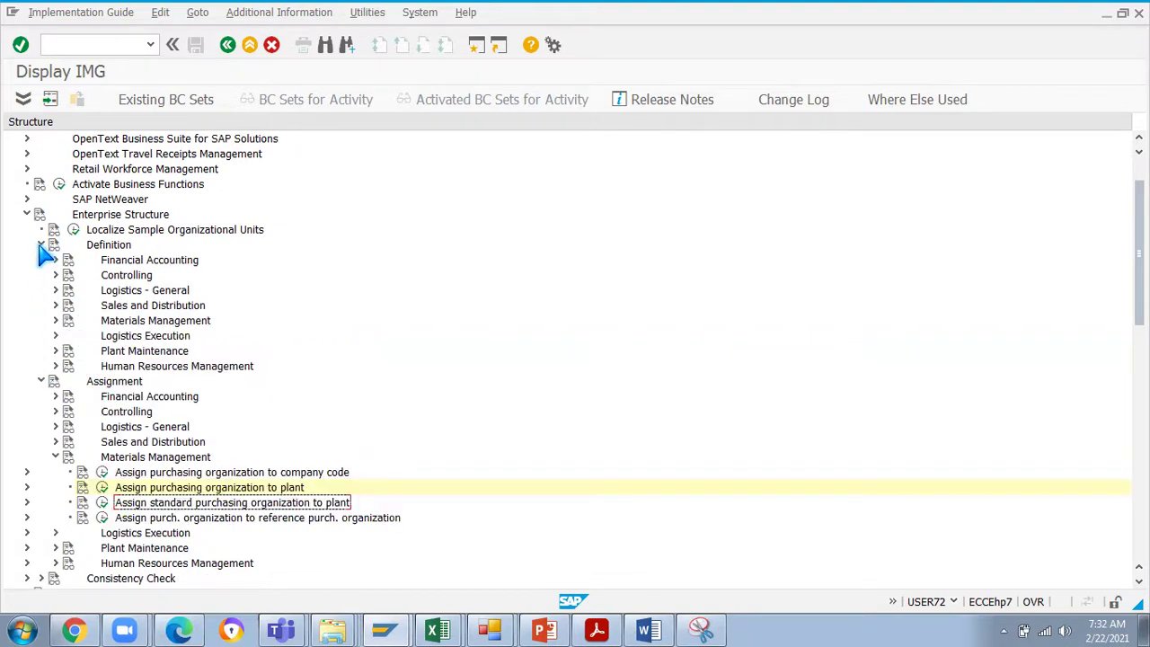
click(55, 321)
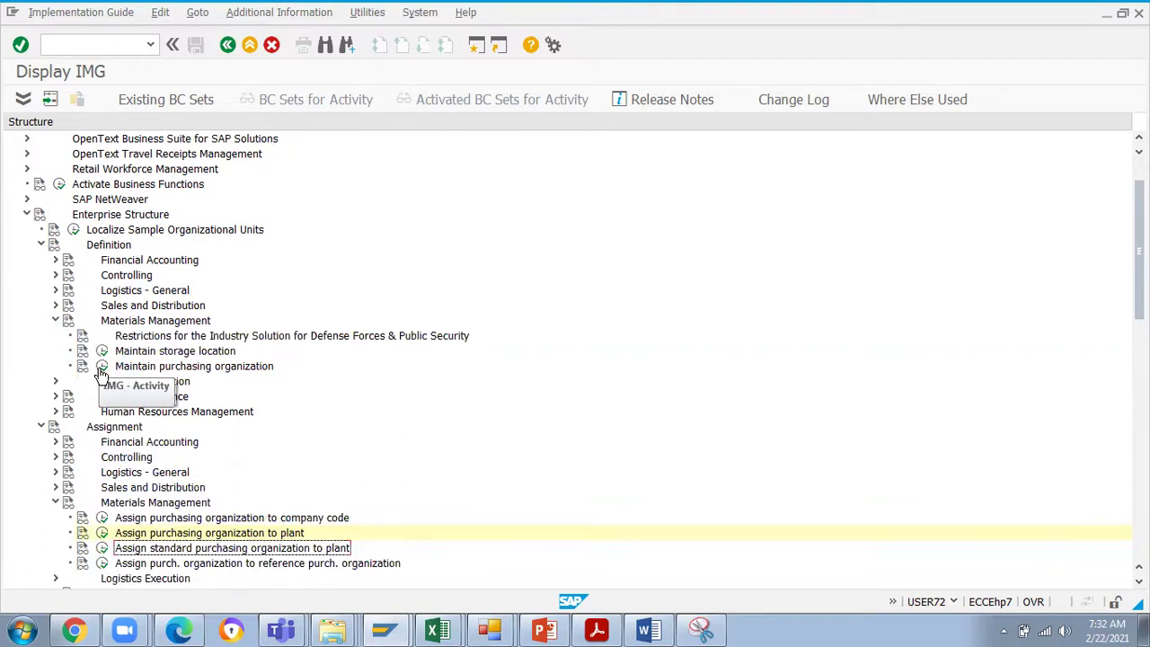
click(101, 366)
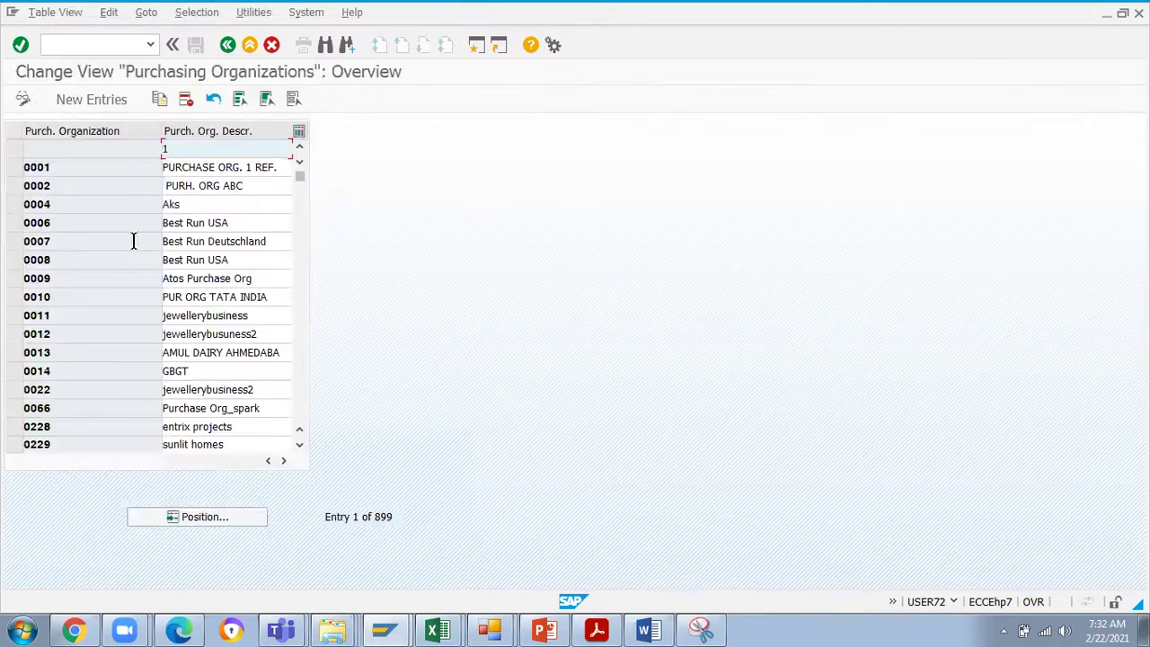
click(90, 102)
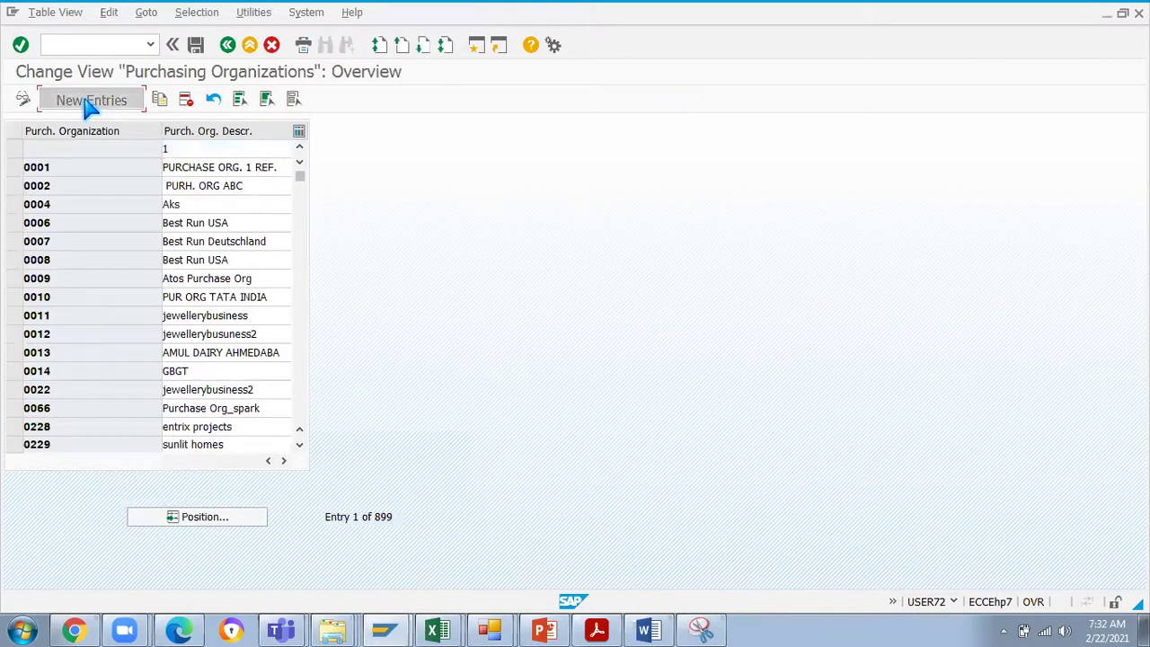
text(Jp11)
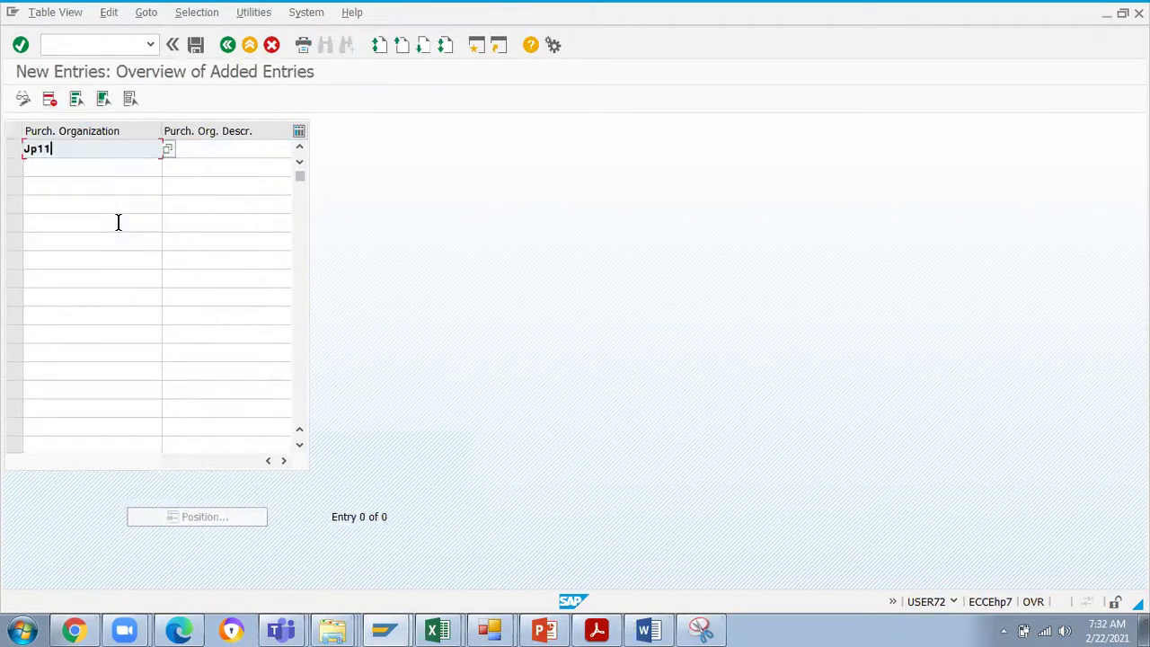
- Describe purchasing organization JP11 as "Central Standard Pur"
click(226, 150)
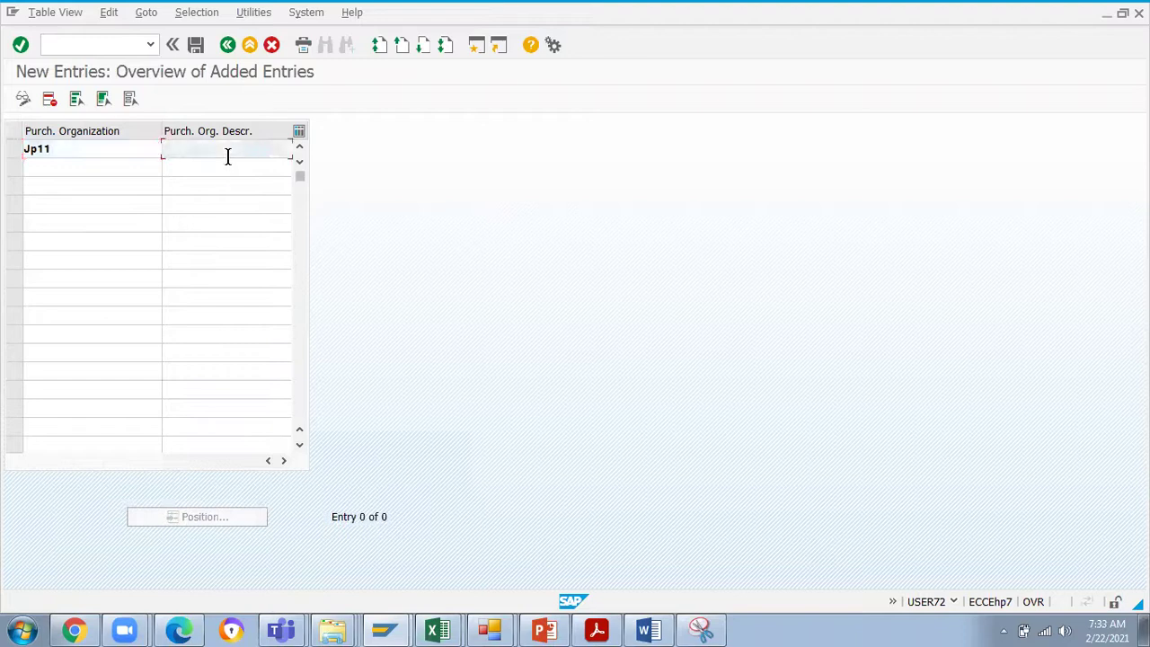
text(Central)
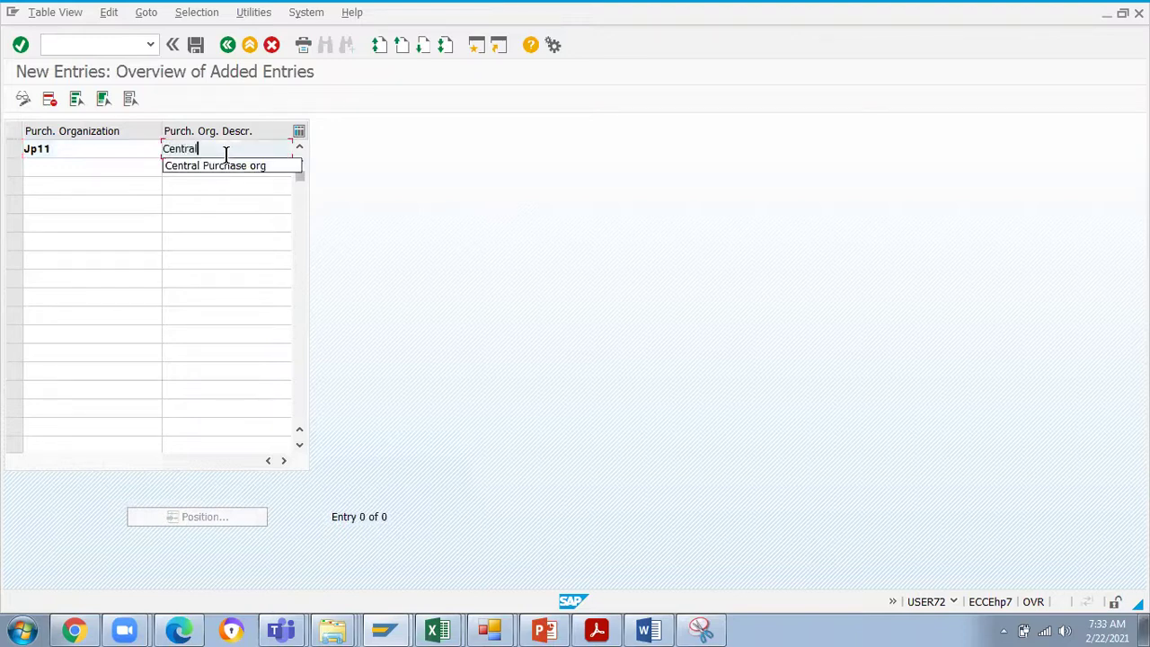
text( Standar)
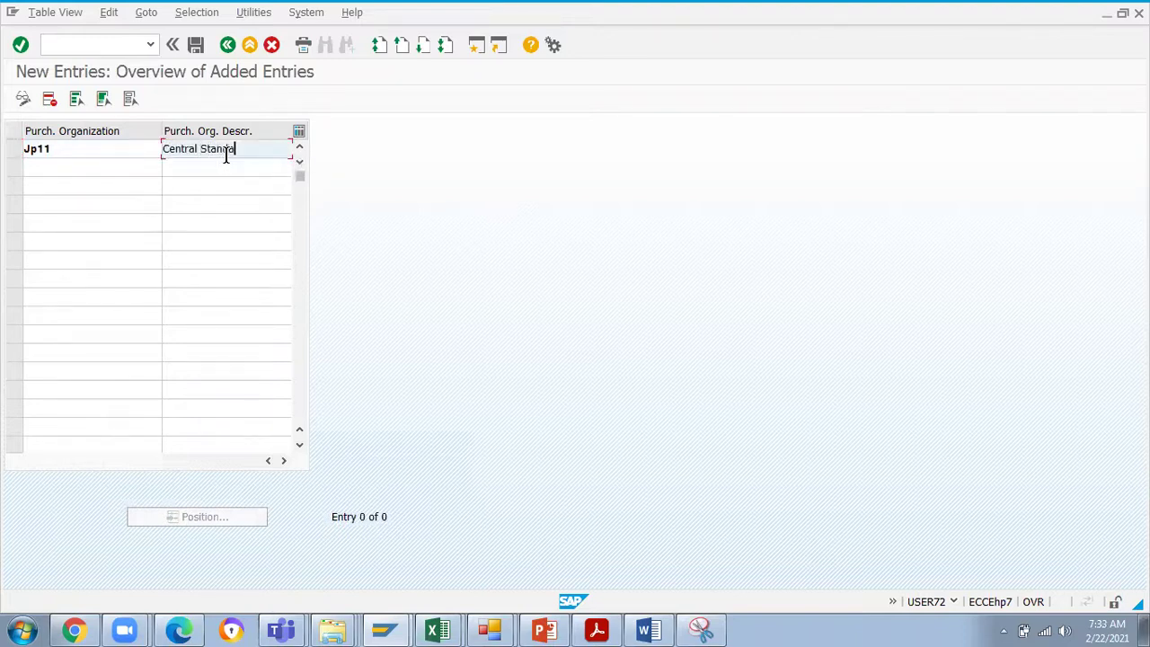
text(d POR)
key(BackSpace)
key(BackSpace)
text(ur)
key(Return)
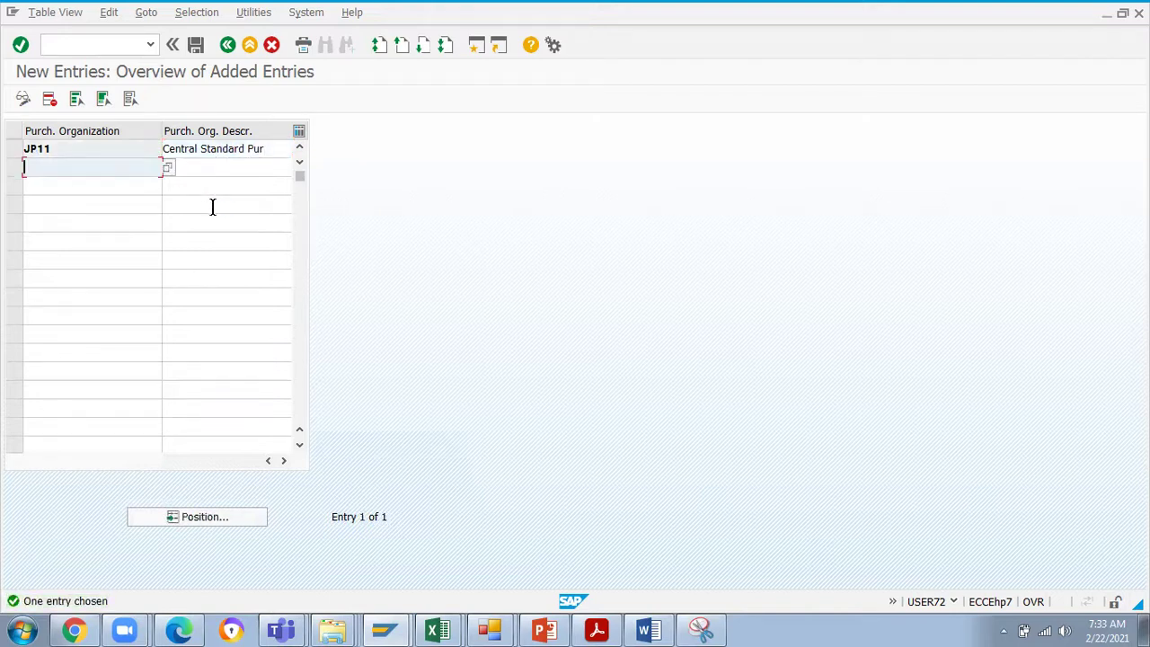
- Save purchasing organization JP11 in the customizing request and return to the implementation guide
click(197, 47)
click(252, 287)
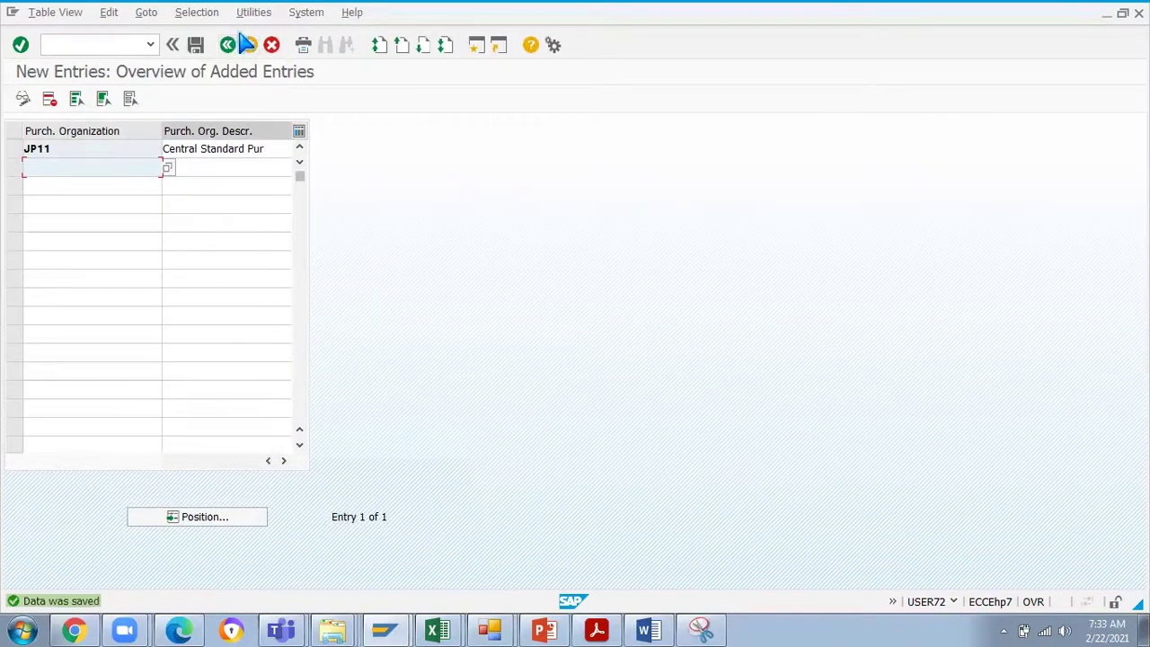
click(227, 45)
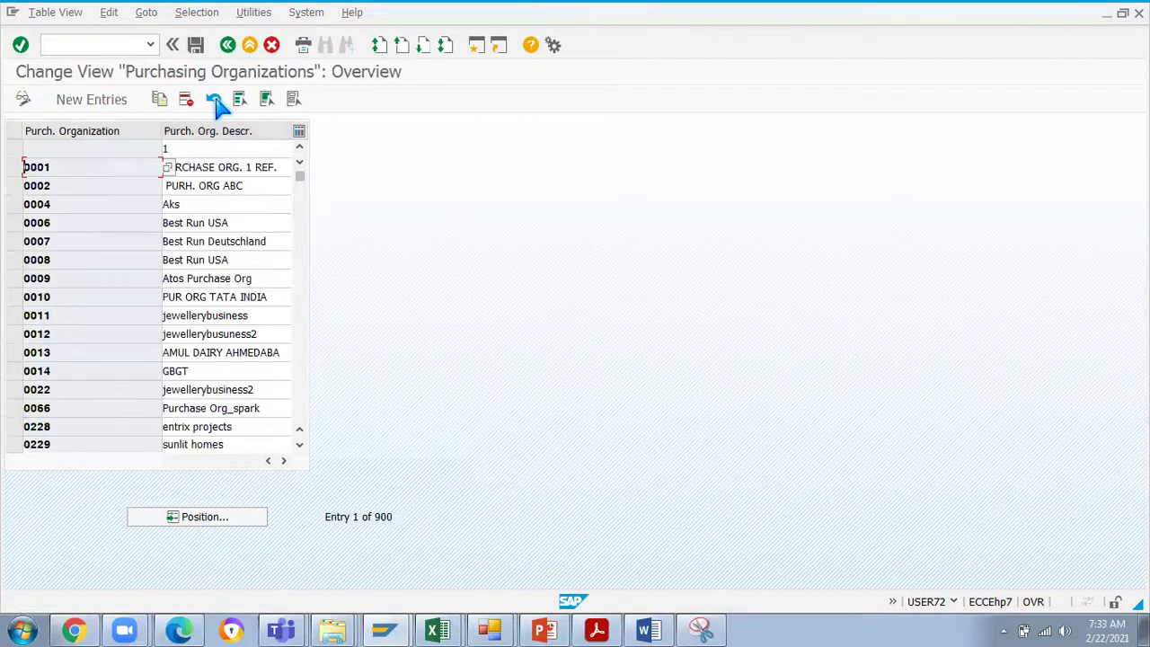
click(228, 45)
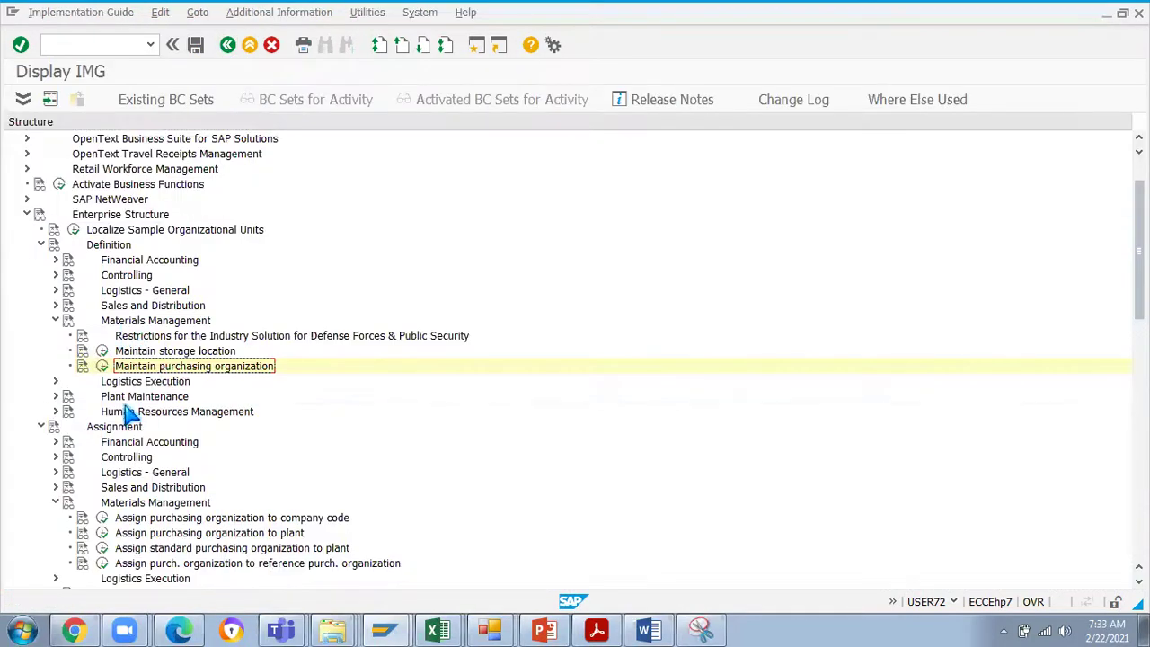
- Find plant JP01 in the standard purchasing organization to plant assignments and assign it JP11
click(40, 245)
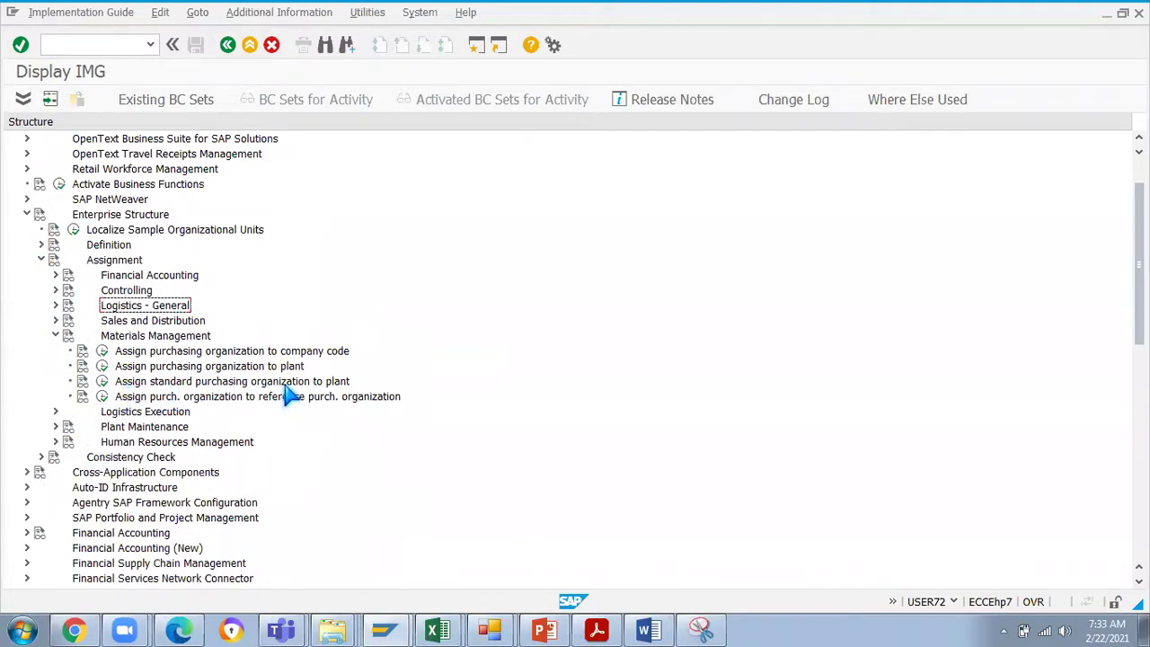
click(101, 381)
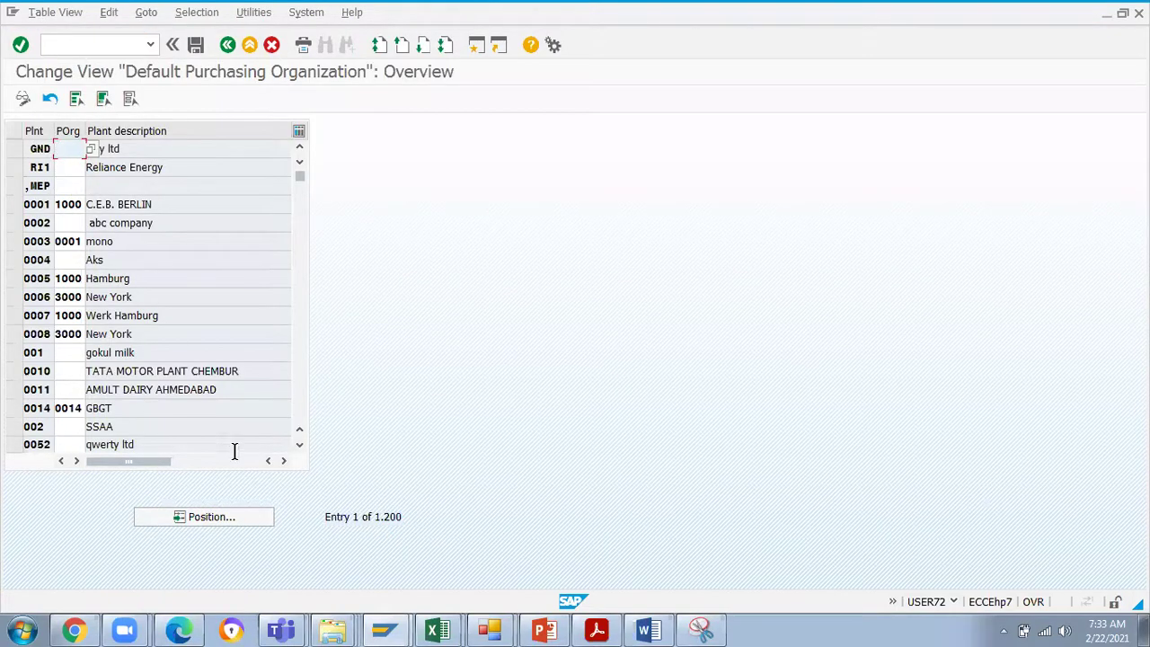
click(220, 520)
text(Jp01)
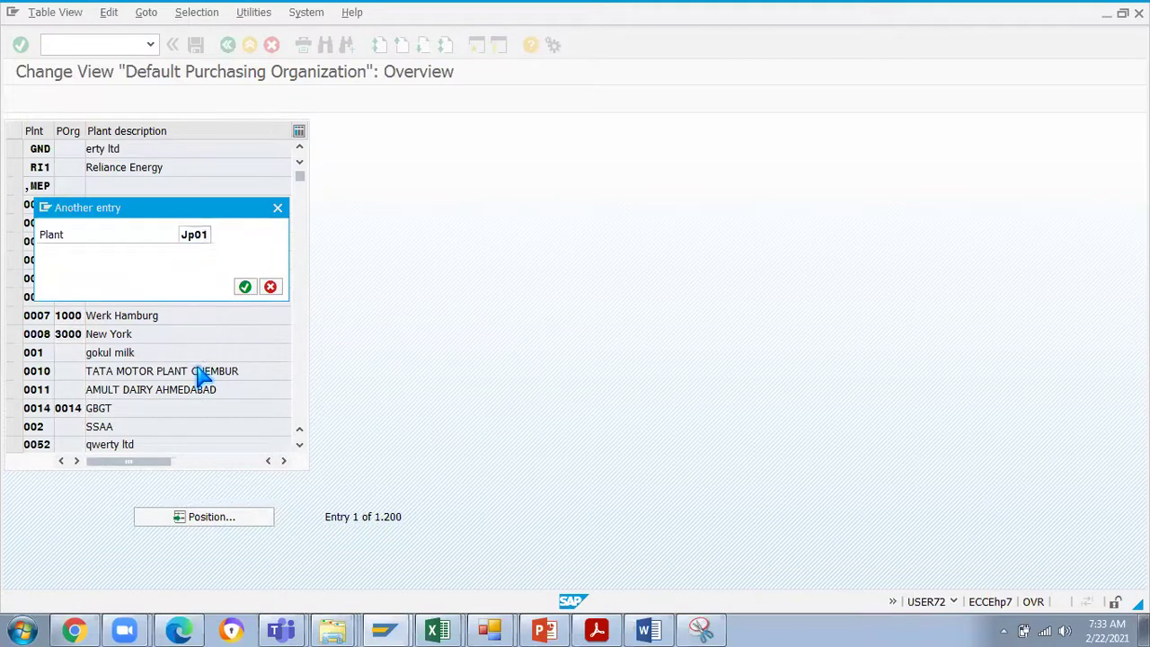
key(Return)
text(Jp11)
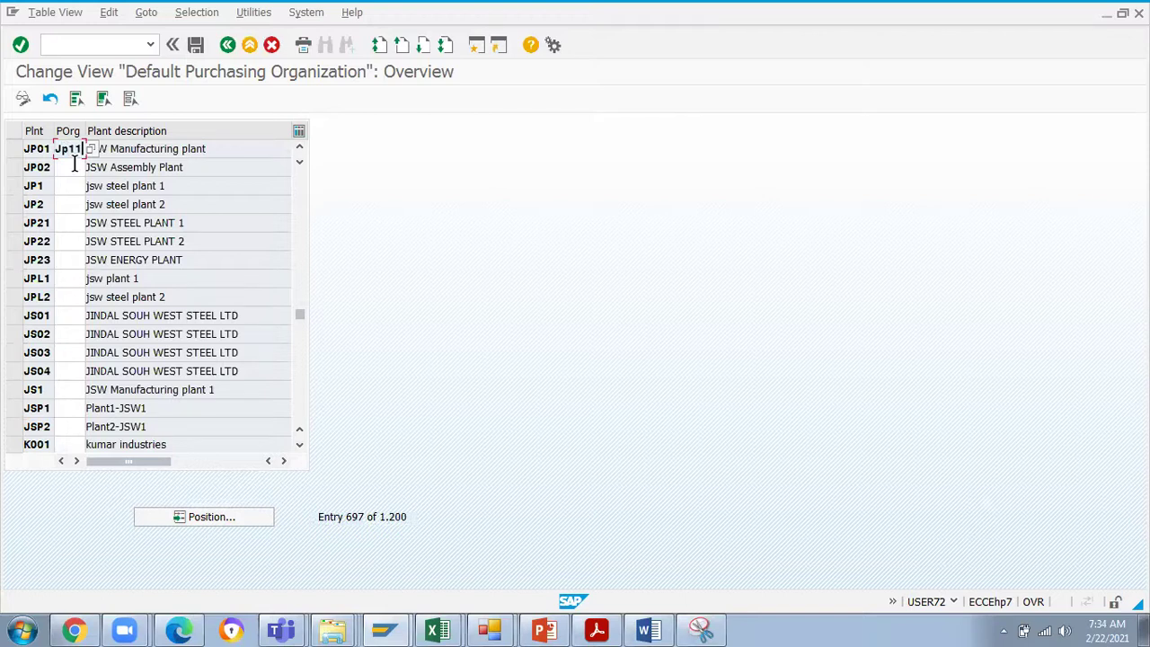
key(Return)
- Assign JP11 as the standard purchasing organization of plant JP02
click(70, 170)
text(Jp11)
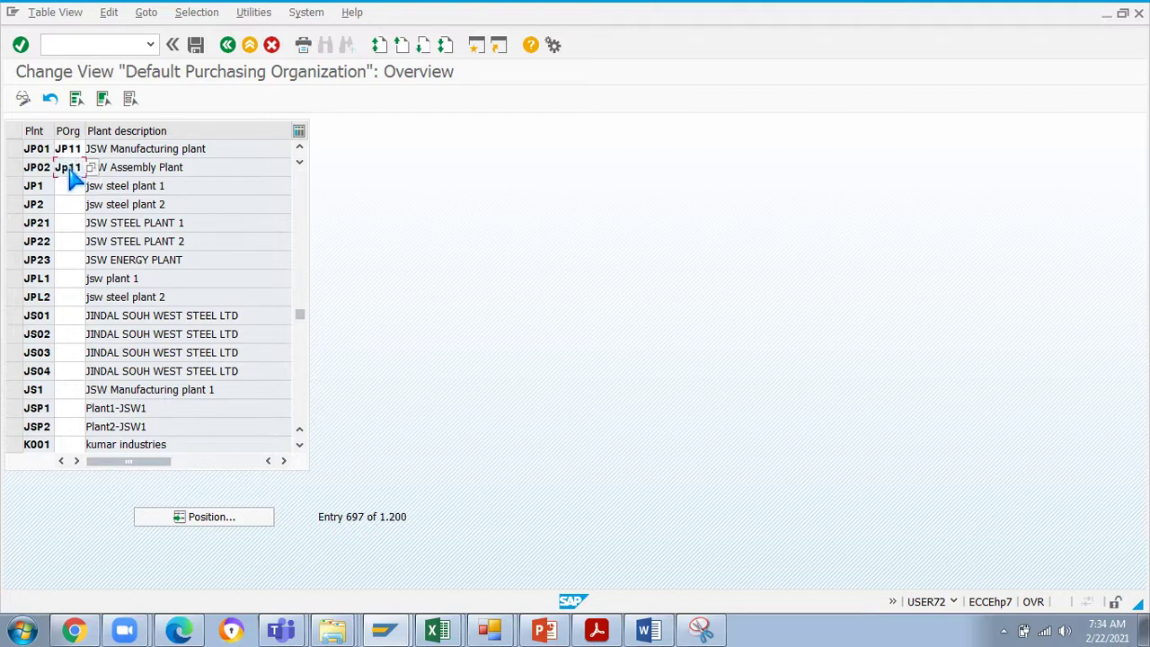
key(Return)
click(214, 171)
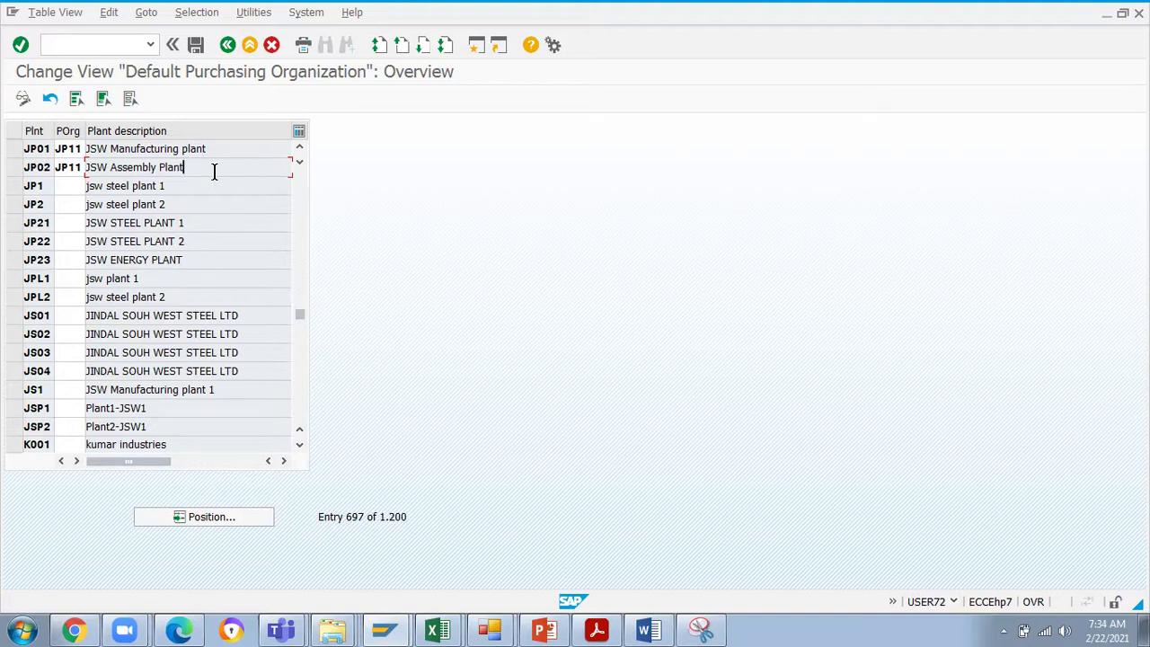
- Save the JP11 standard plant assignments in customizing request EH7K902199 (JSW PROJECT) and return to the implementation guide
click(195, 46)
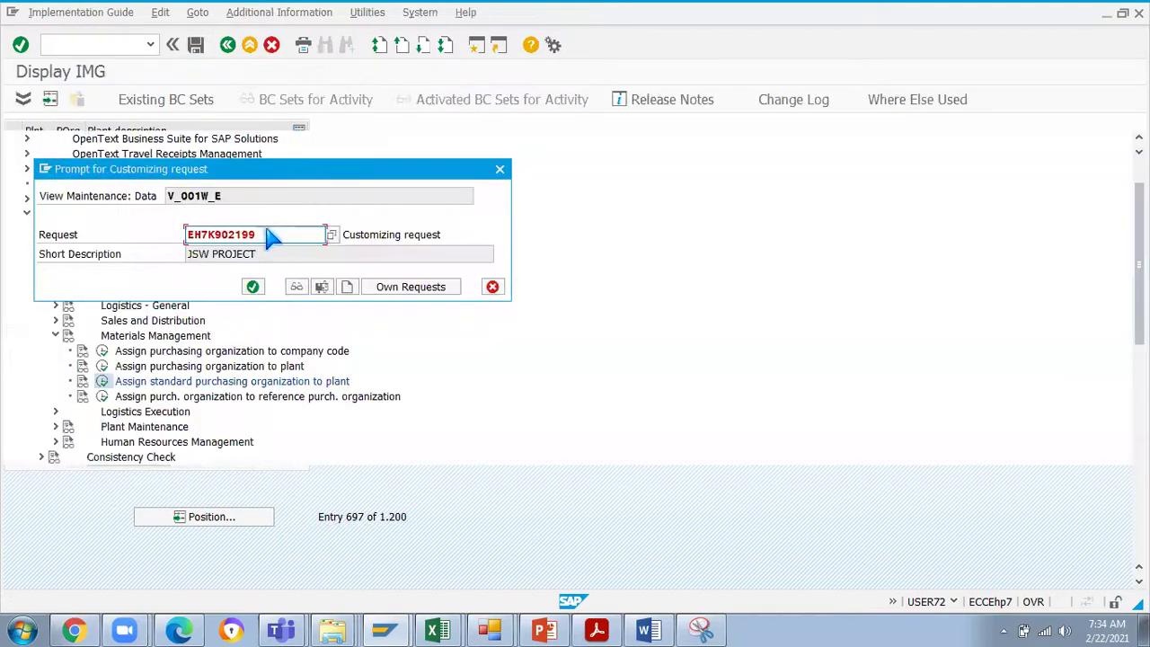
click(252, 286)
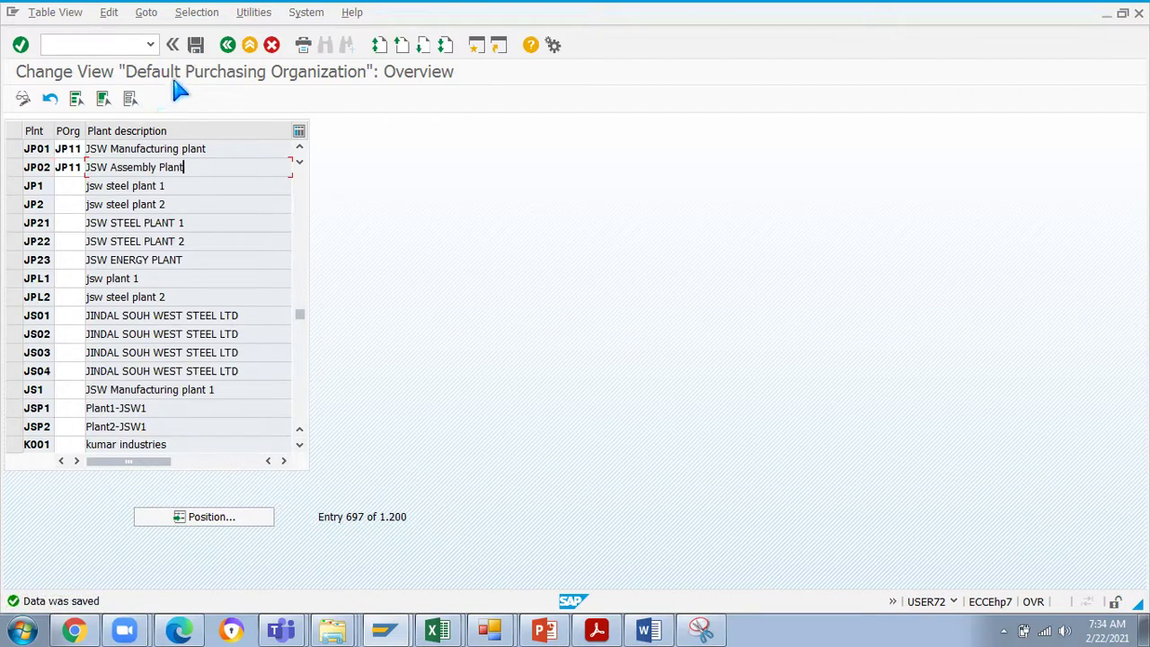
click(227, 45)
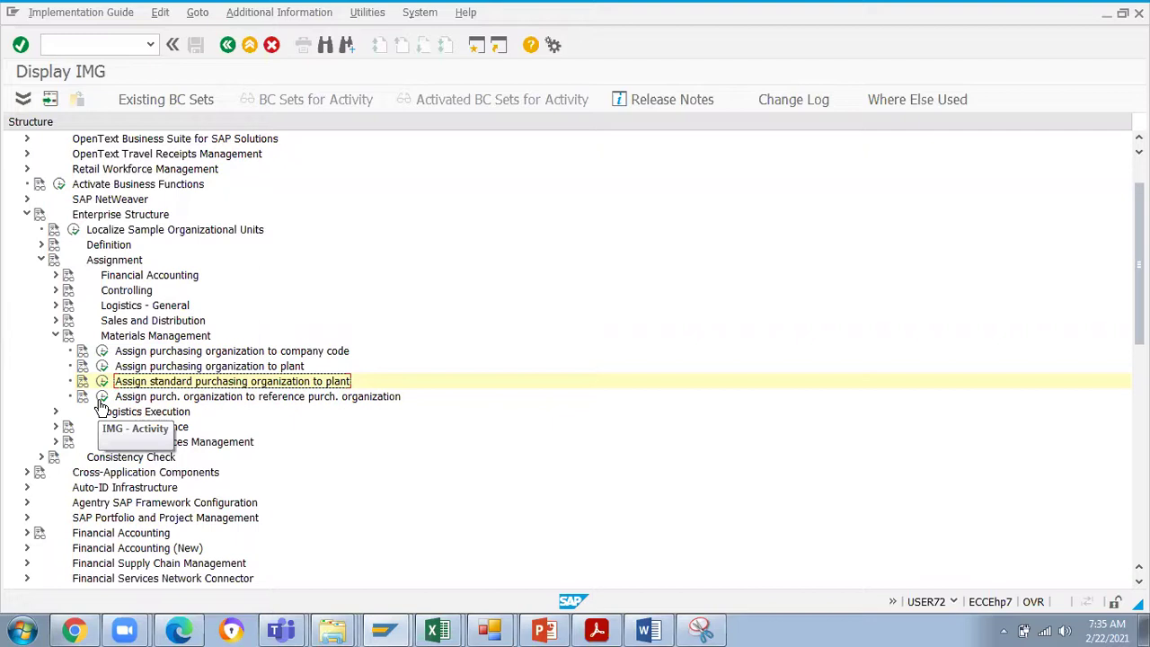
- Start a new reference purchasing organization assignment with JP11 as the purchasing organization
click(102, 397)
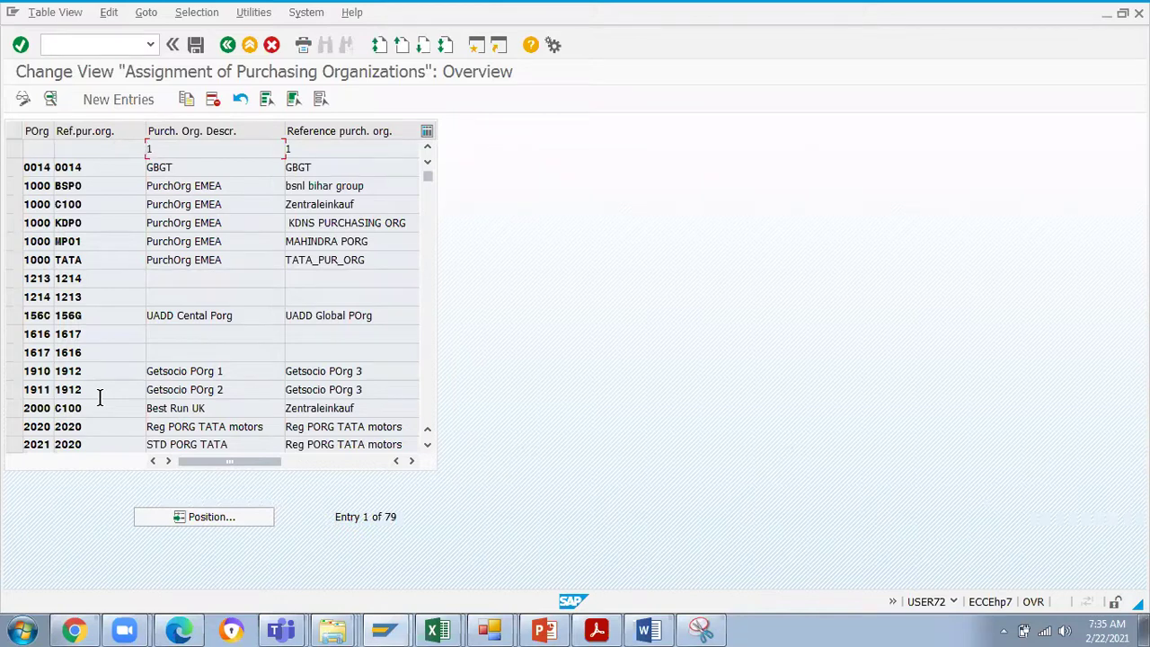
click(102, 100)
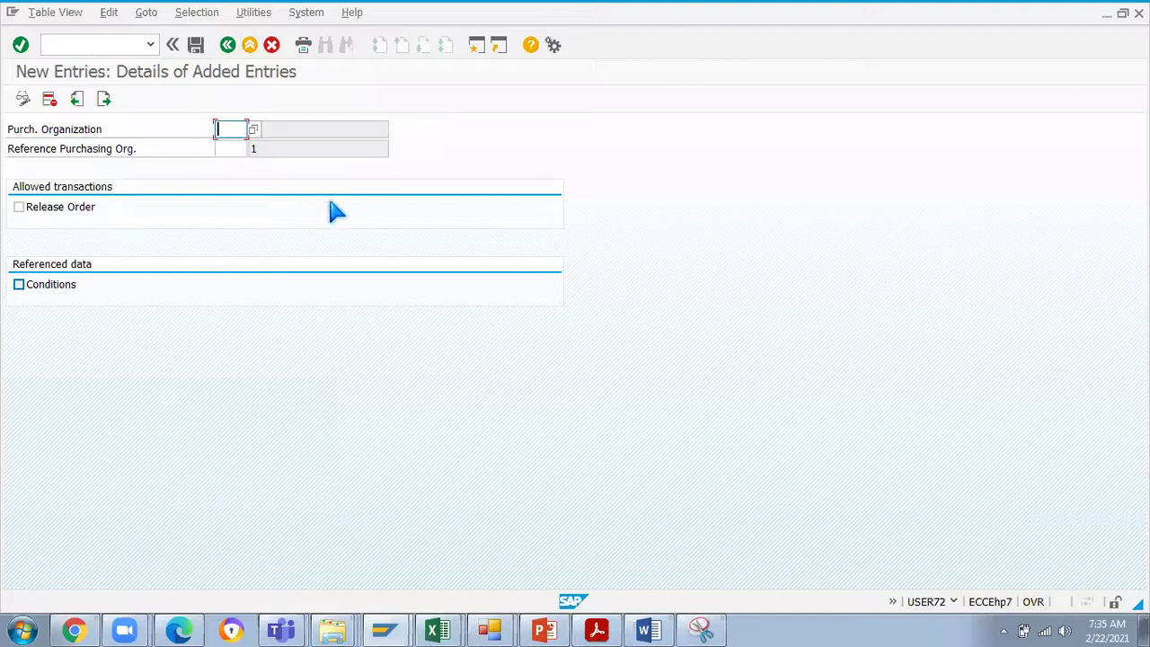
click(222, 149)
click(219, 129)
text(JP11)
- Set JP10 as the reference purchasing organization for JP11
click(225, 151)
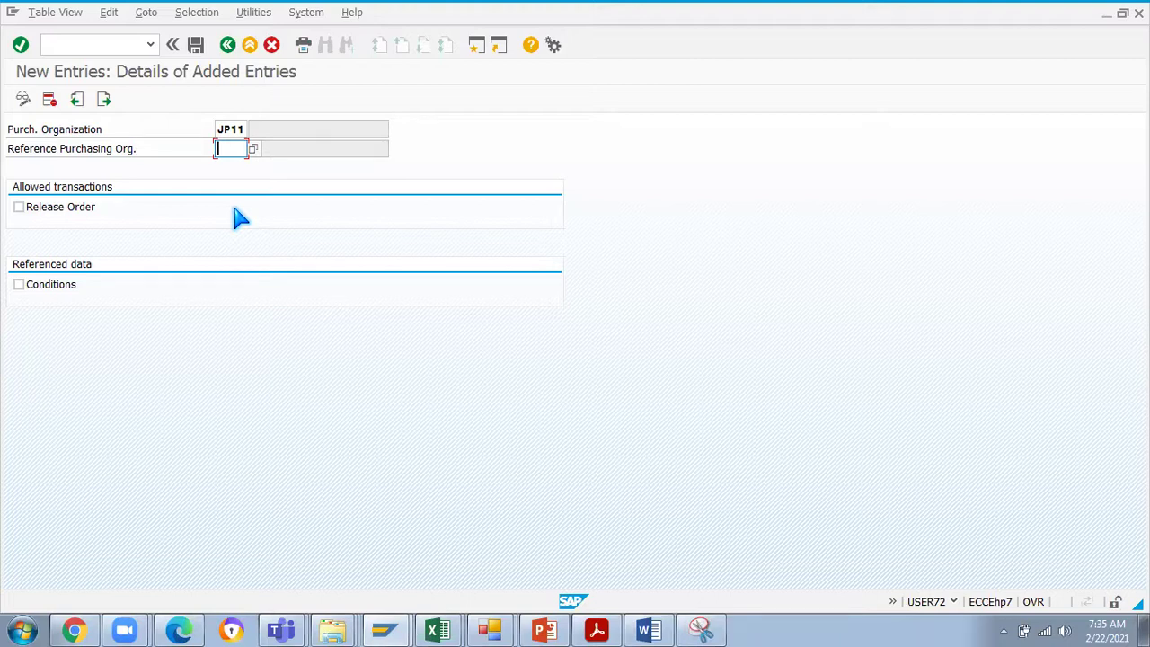
text(J)
text(P)
text(09)
key(BackSpace)
key(BackSpace)
text(10)
click(226, 128)
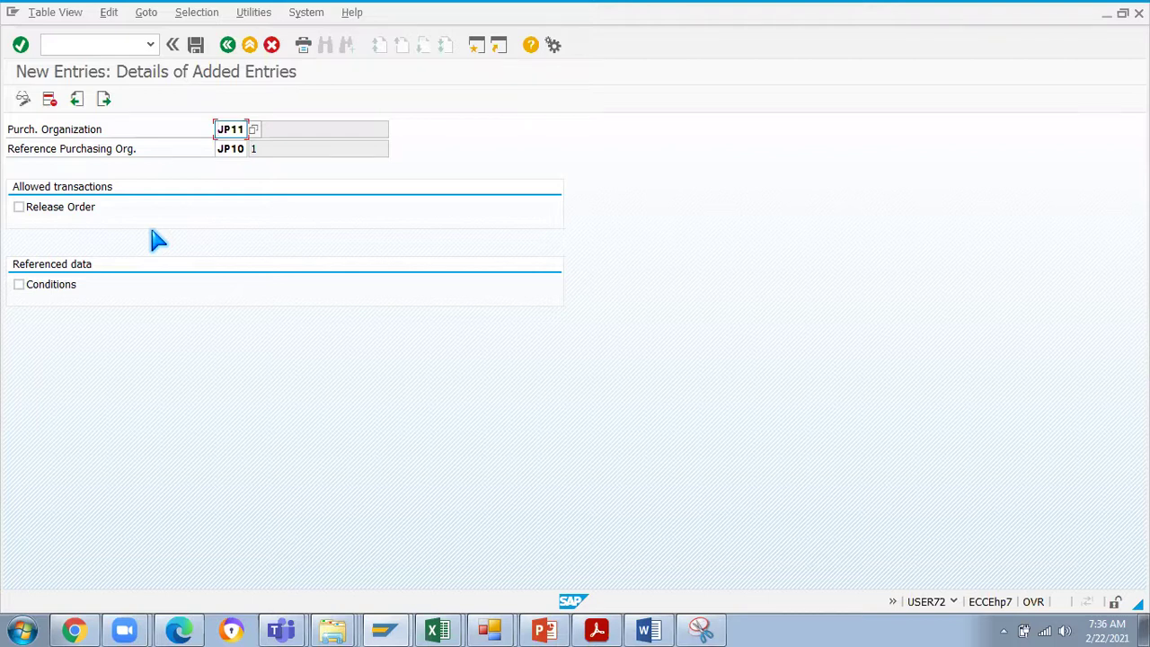
click(223, 128)
drag(217, 129, 246, 126)
click(225, 149)
drag(226, 149, 249, 148)
double_click(221, 147)
click(217, 146)
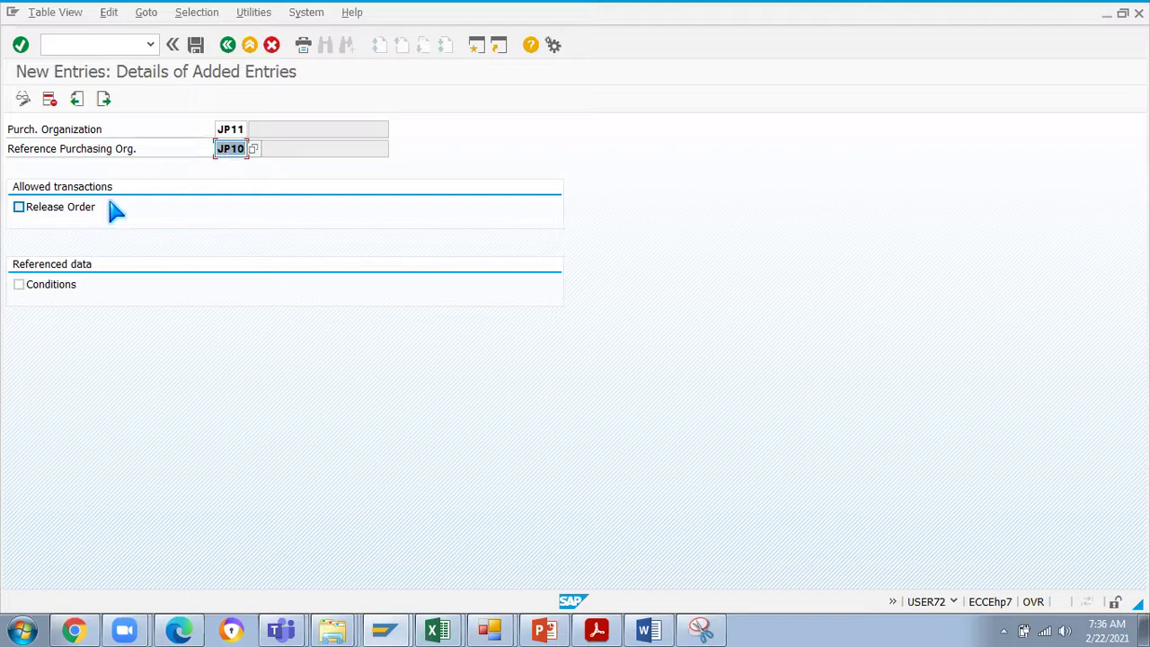
click(218, 149)
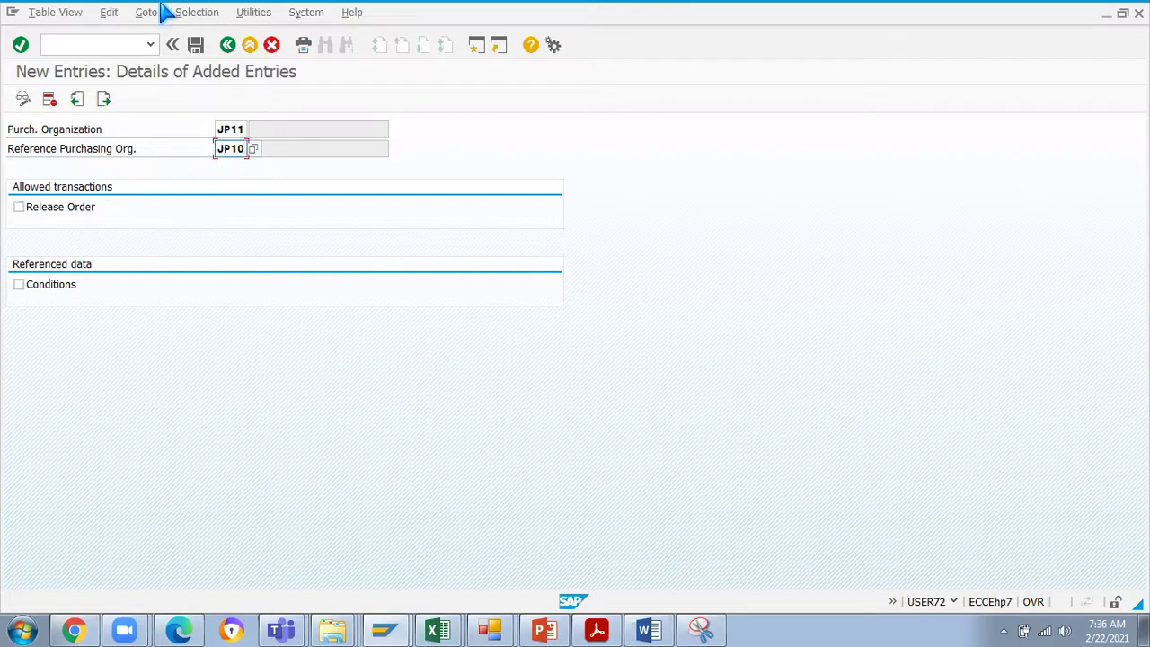
- Save the JP11 to JP10 reference assignment in customizing request EH7K902199 (JSW PROJECT) and return to the implementation guide
click(195, 47)
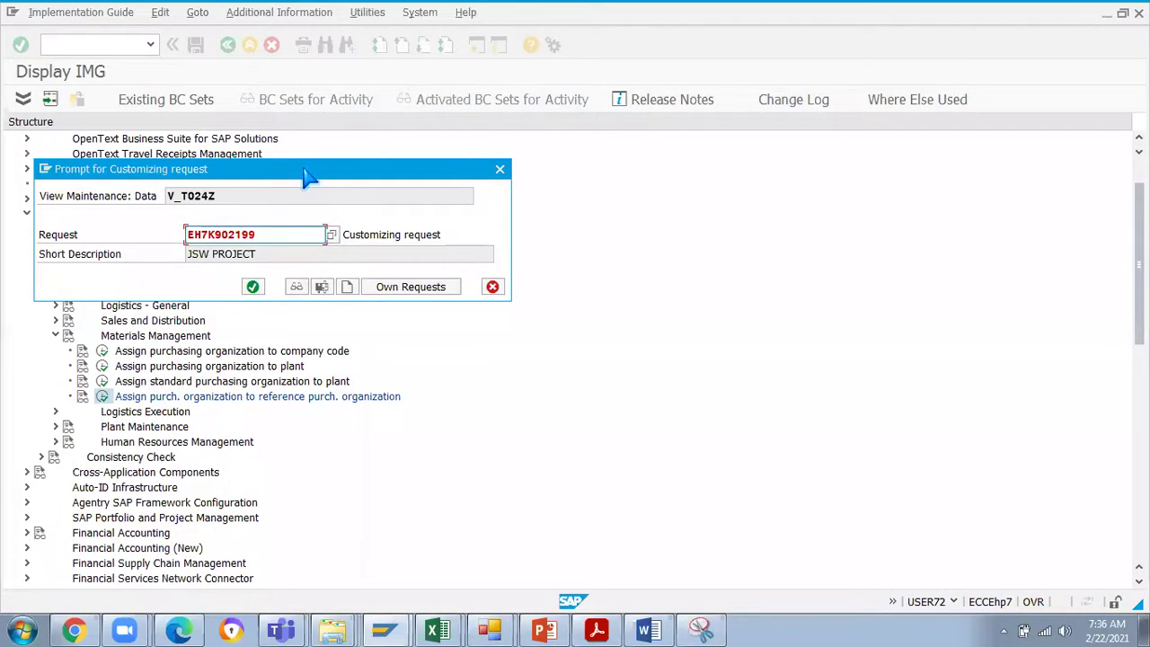
drag(308, 172, 531, 147)
click(478, 261)
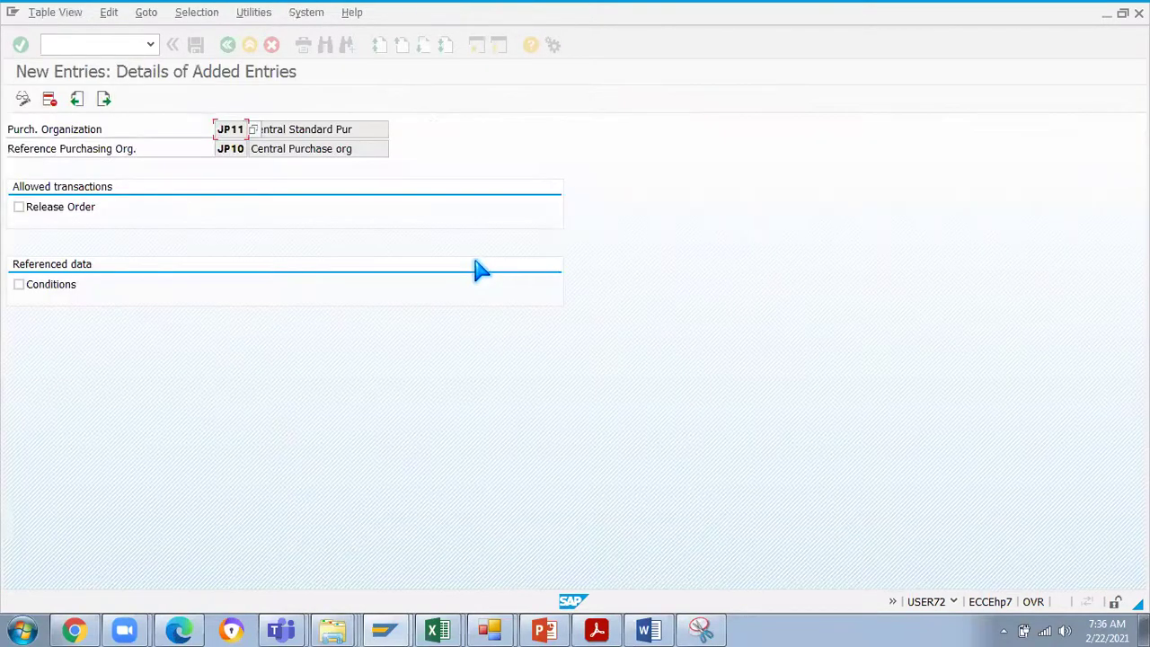
click(230, 46)
click(228, 45)
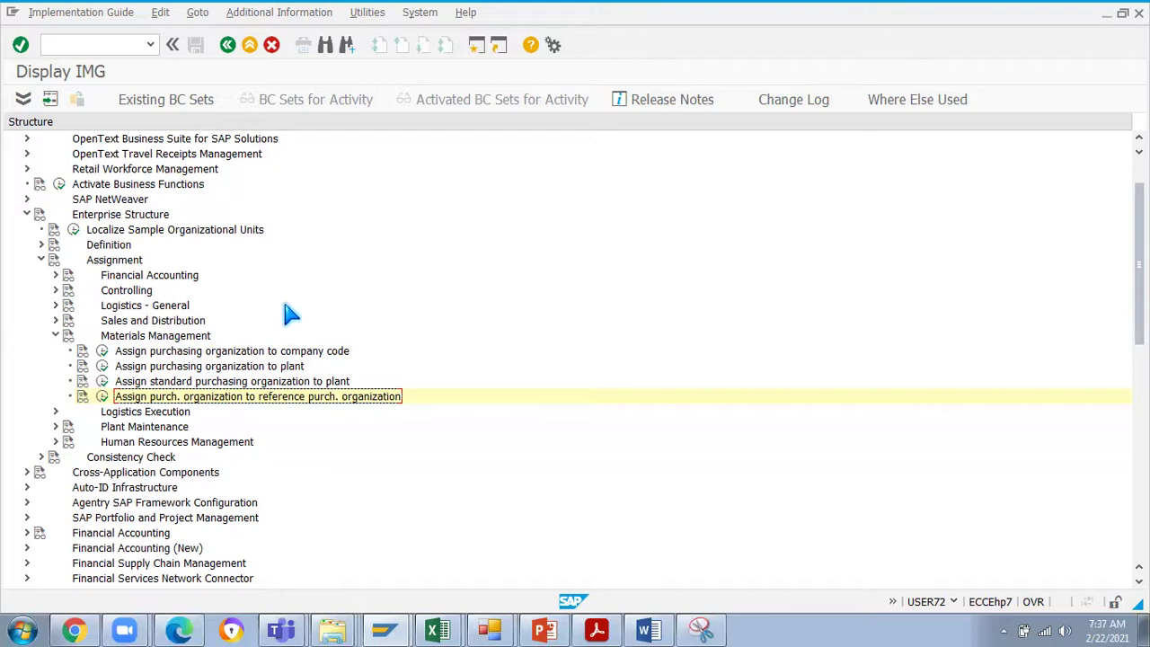
- Collapse the Assignment branch of the enterprise structure and expand its Definition branch
click(54, 334)
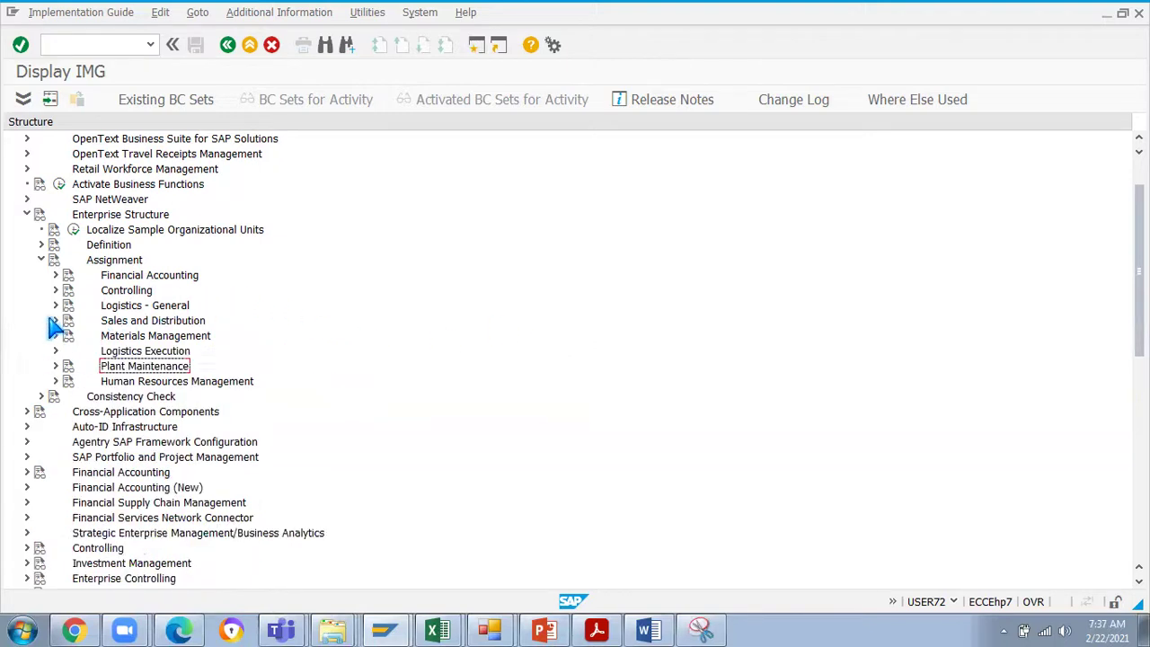
click(40, 259)
click(41, 244)
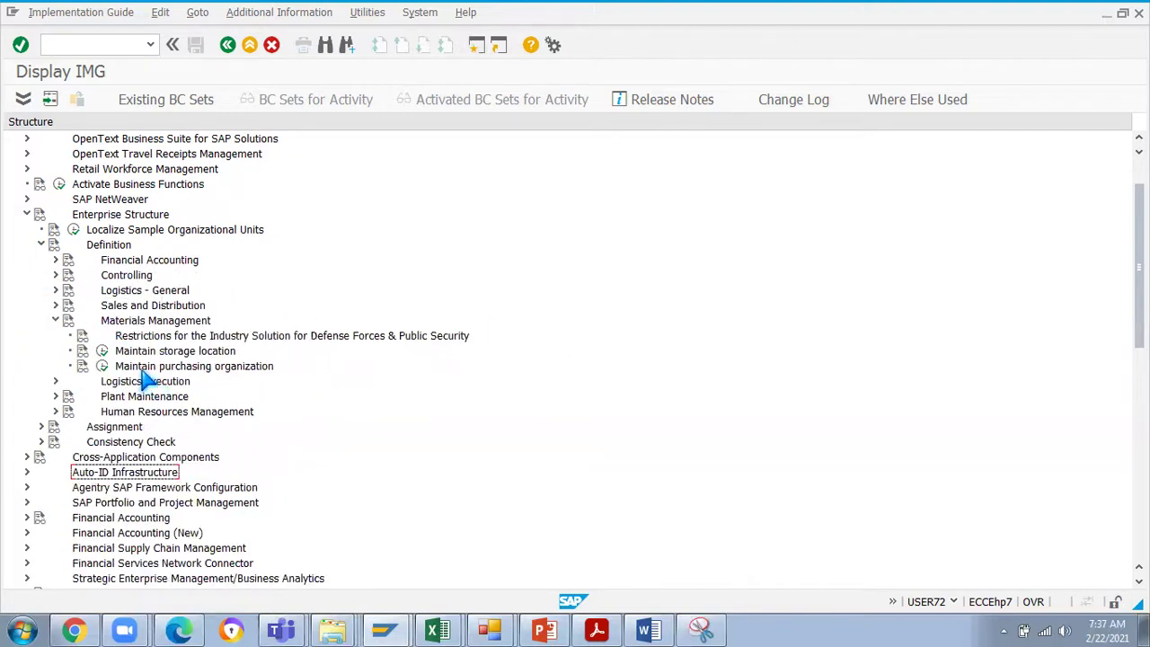
click(167, 351)
click(102, 351)
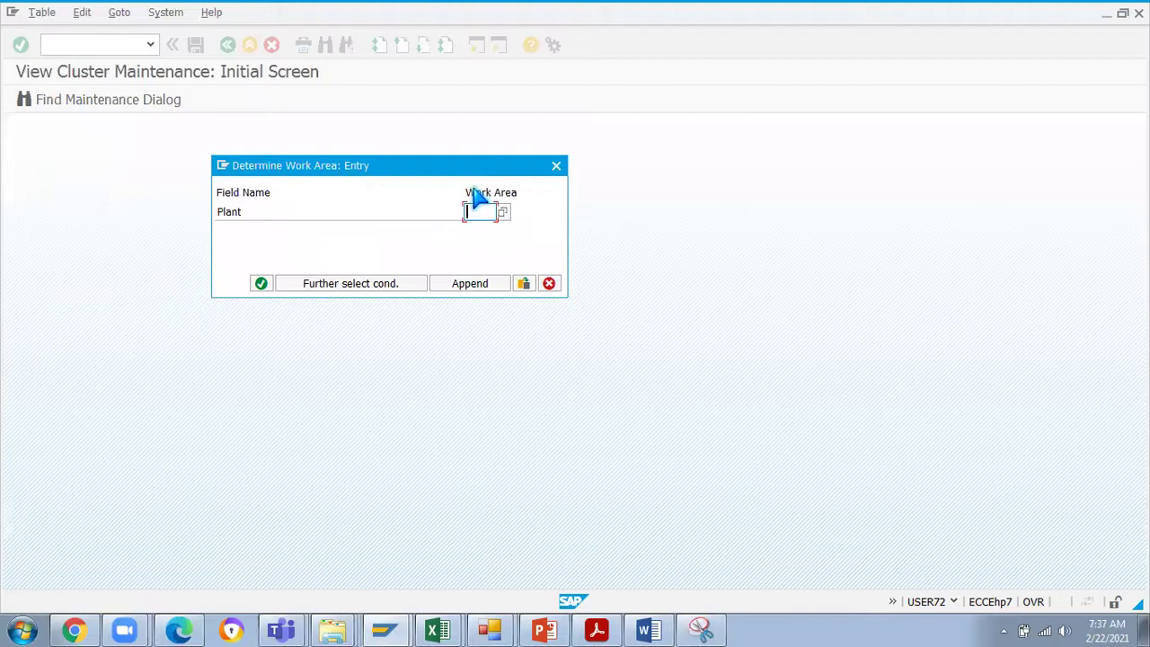
click(554, 168)
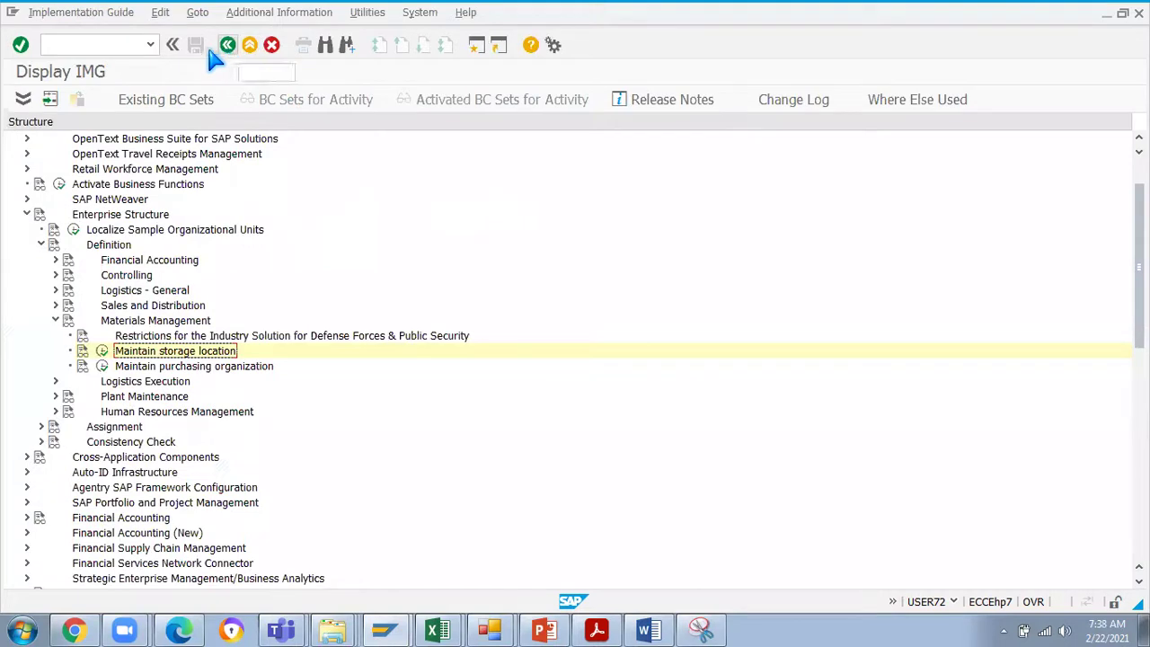
- Run transaction EC01 and open the navigation view of the company code organizational structure
click(101, 45)
text(/)
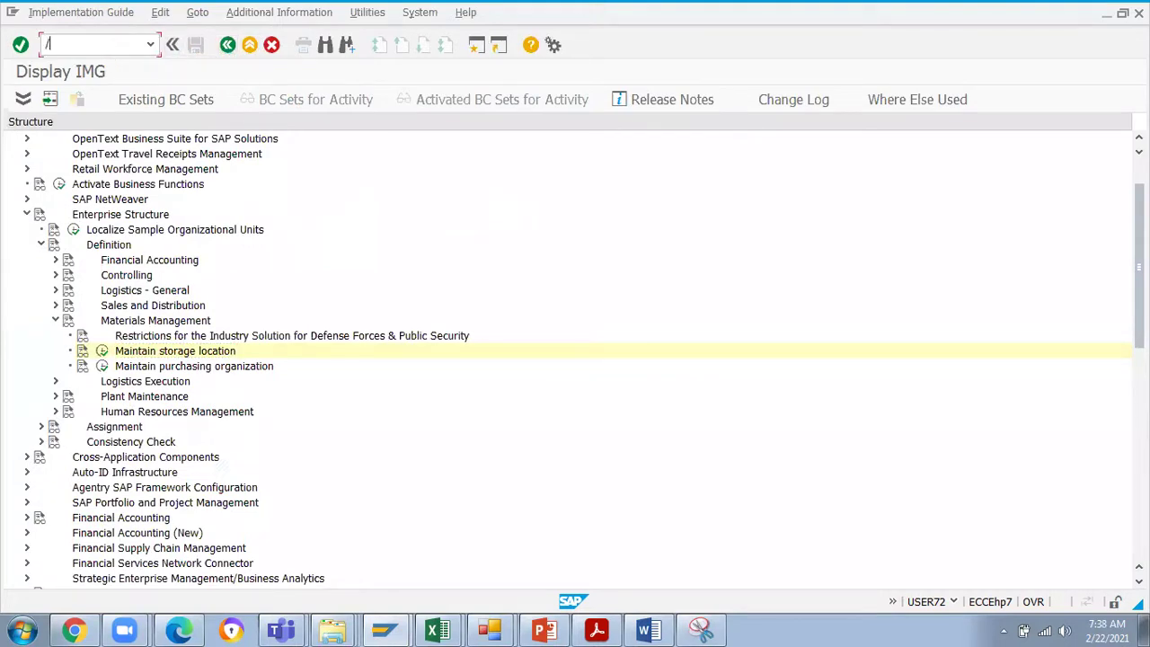
text(nEC01)
key(Return)
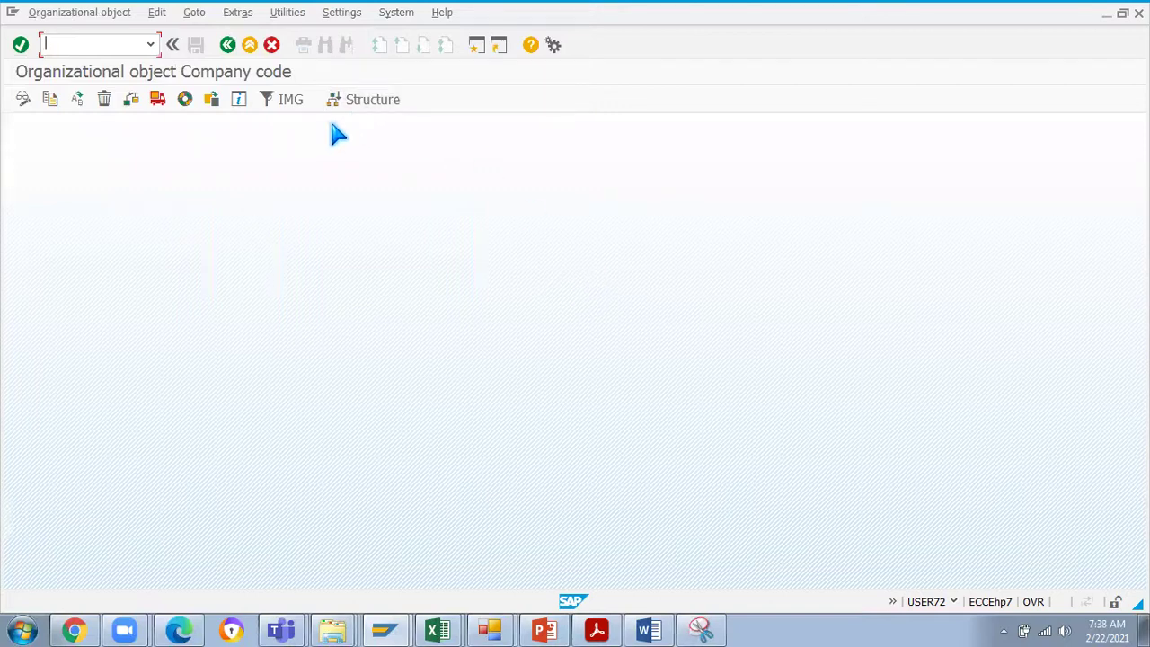
click(355, 106)
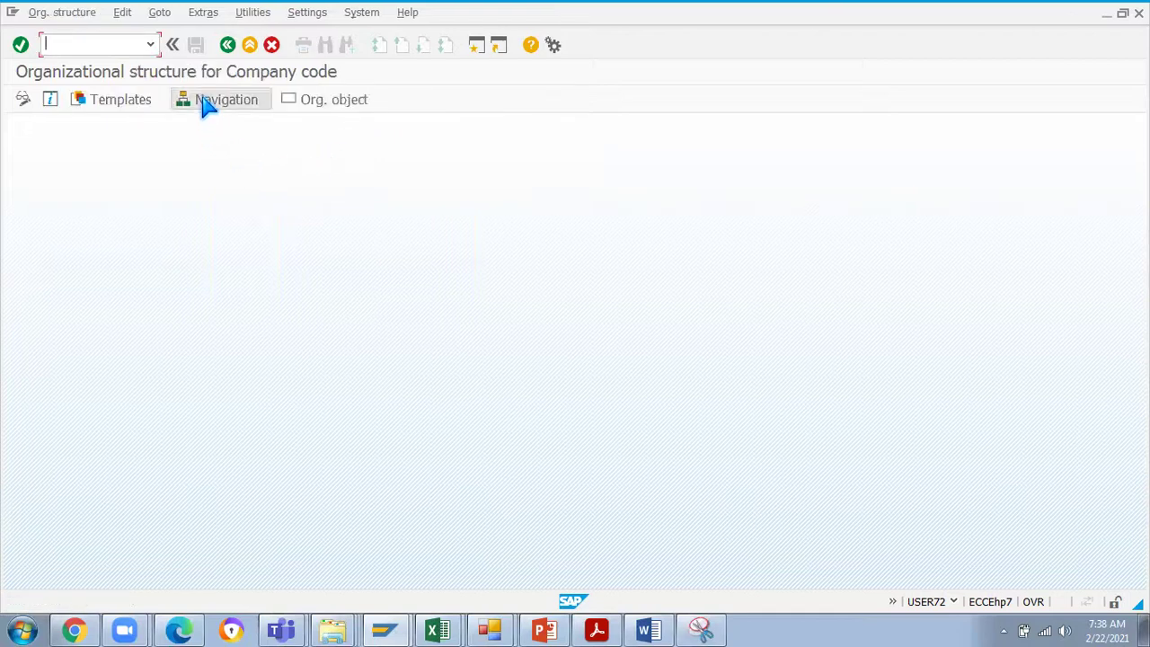
click(206, 102)
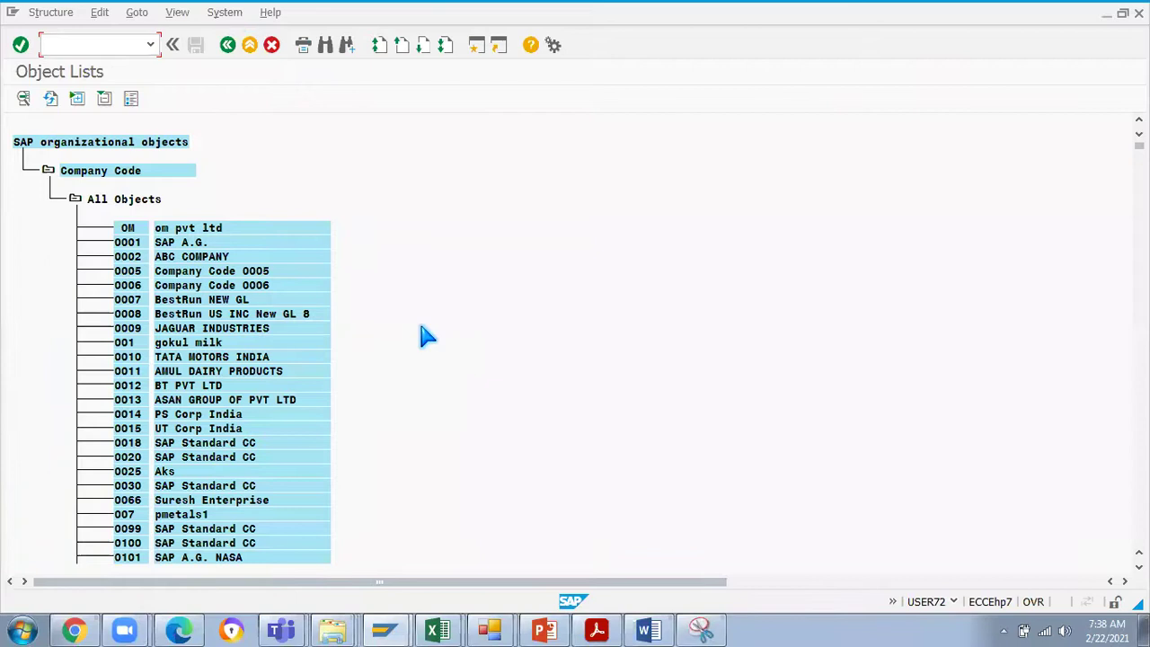
- Search the company code list for JS07 with a limit of 999 hits and open that company code's structure
key(ctrl+f)
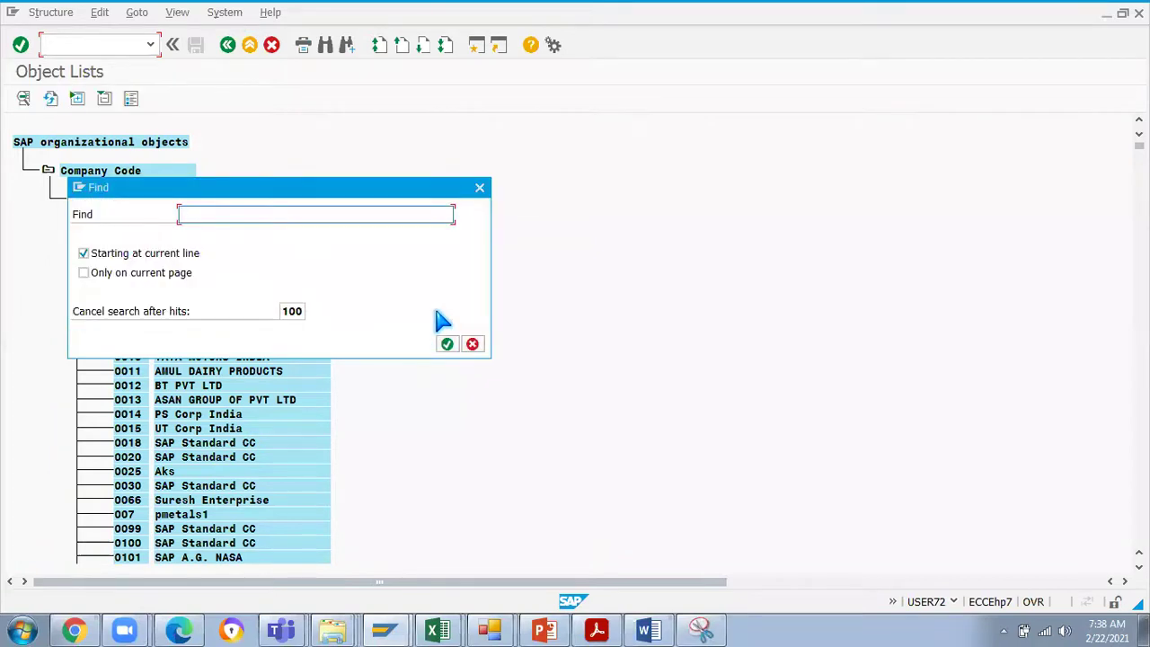
text(JS)
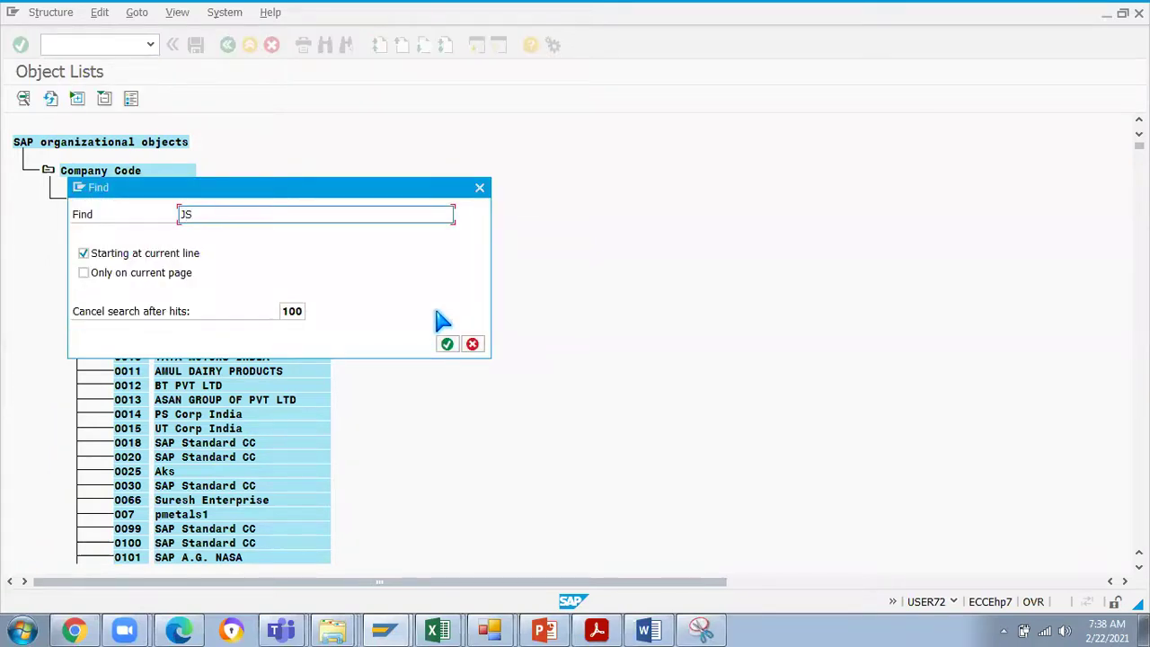
text(07)
double_click(286, 311)
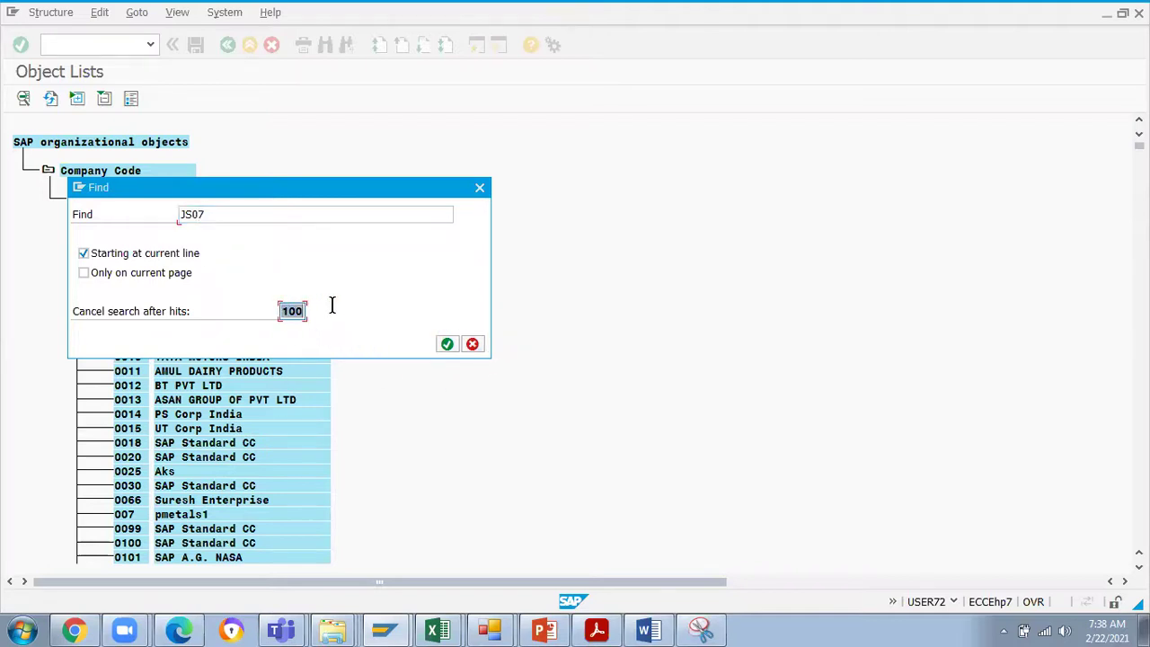
text(999)
key(Return)
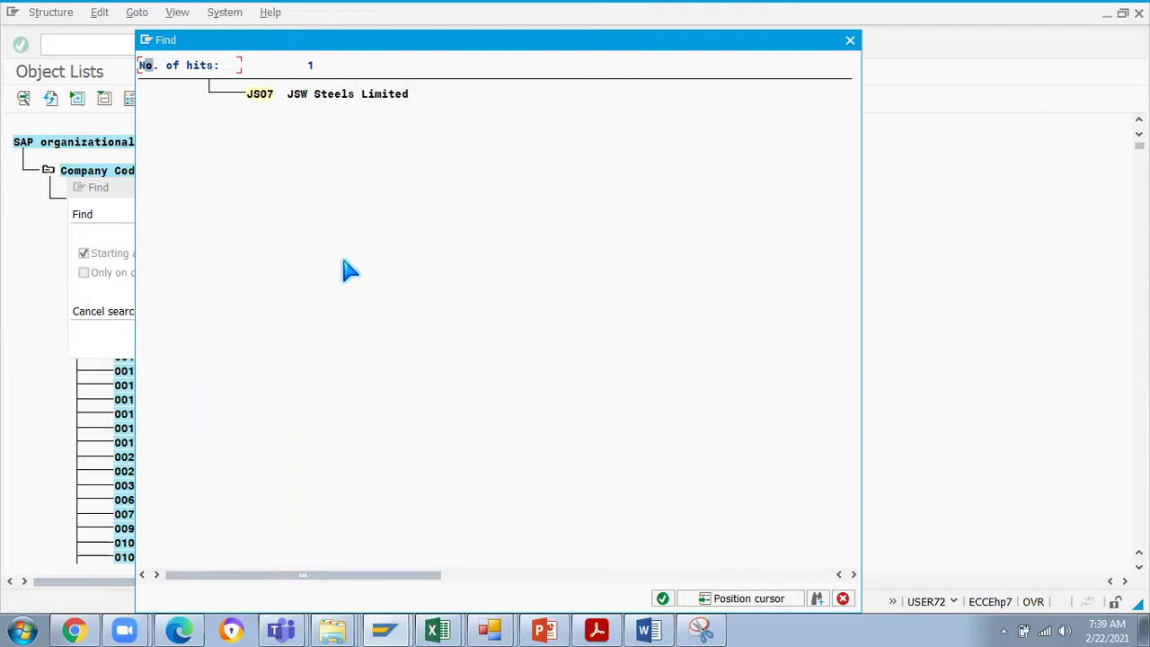
double_click(257, 93)
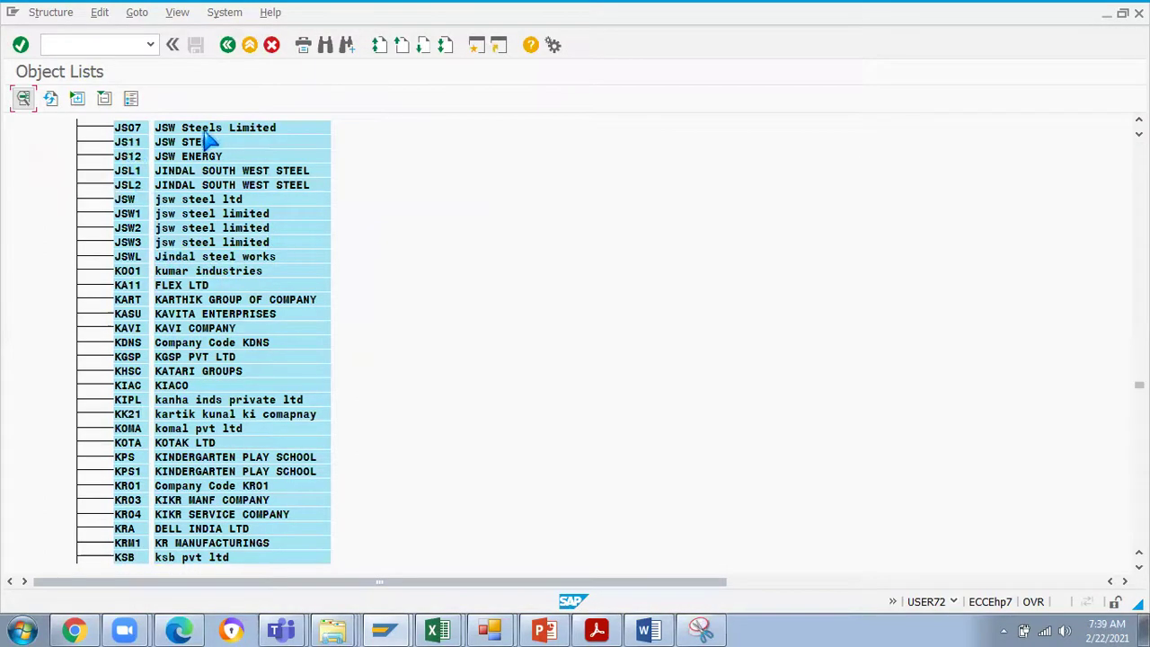
double_click(129, 135)
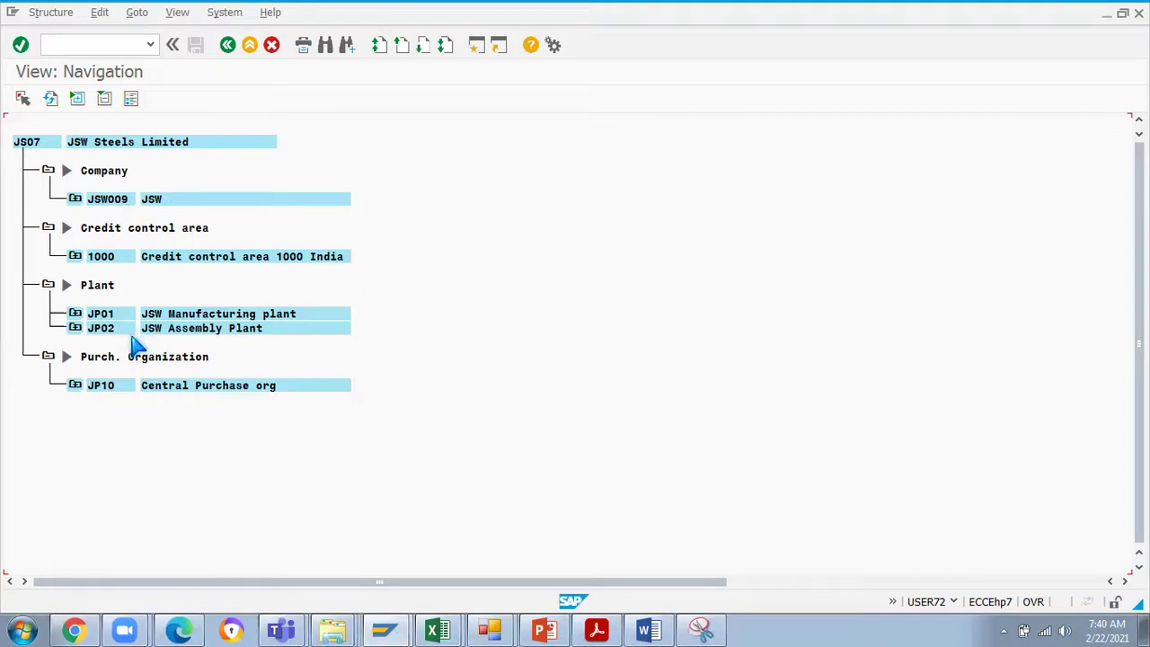
- Examine the storage locations under plants JP01 and JP02, collapsing each plant again
click(74, 314)
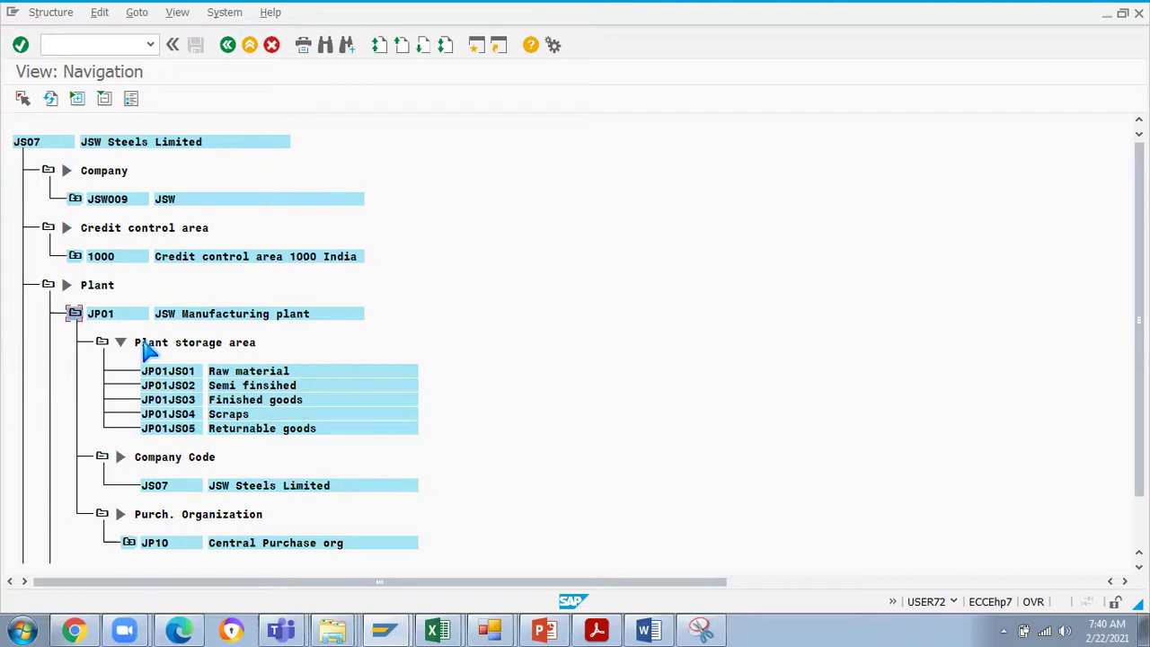
click(102, 343)
click(121, 342)
click(75, 316)
click(76, 329)
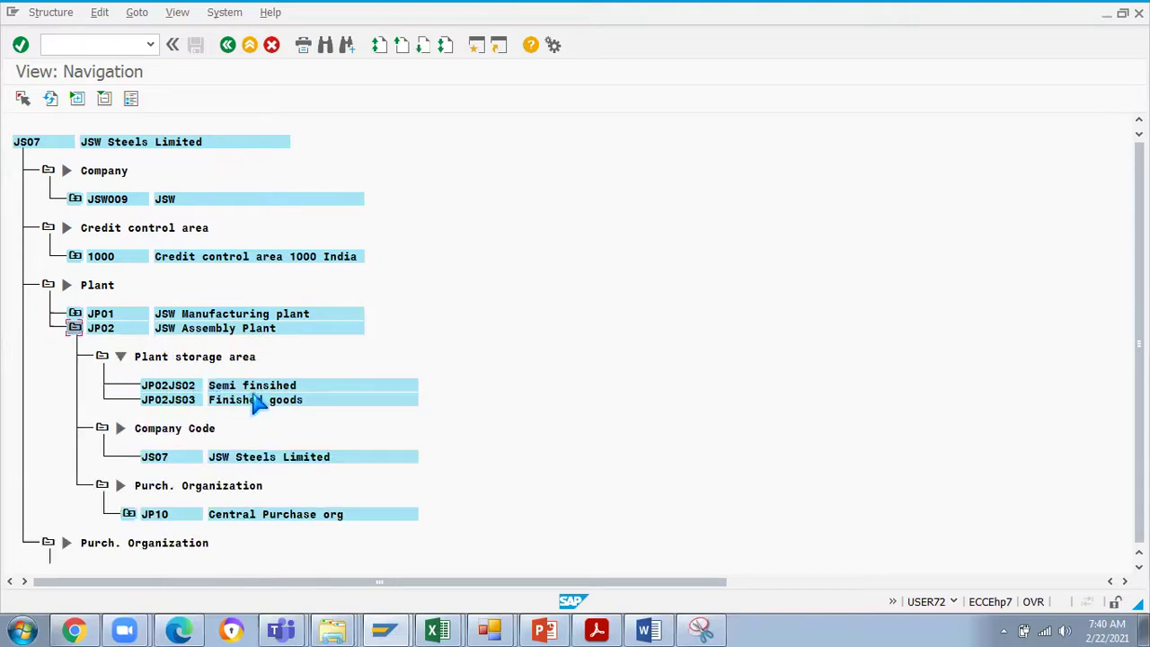
click(76, 329)
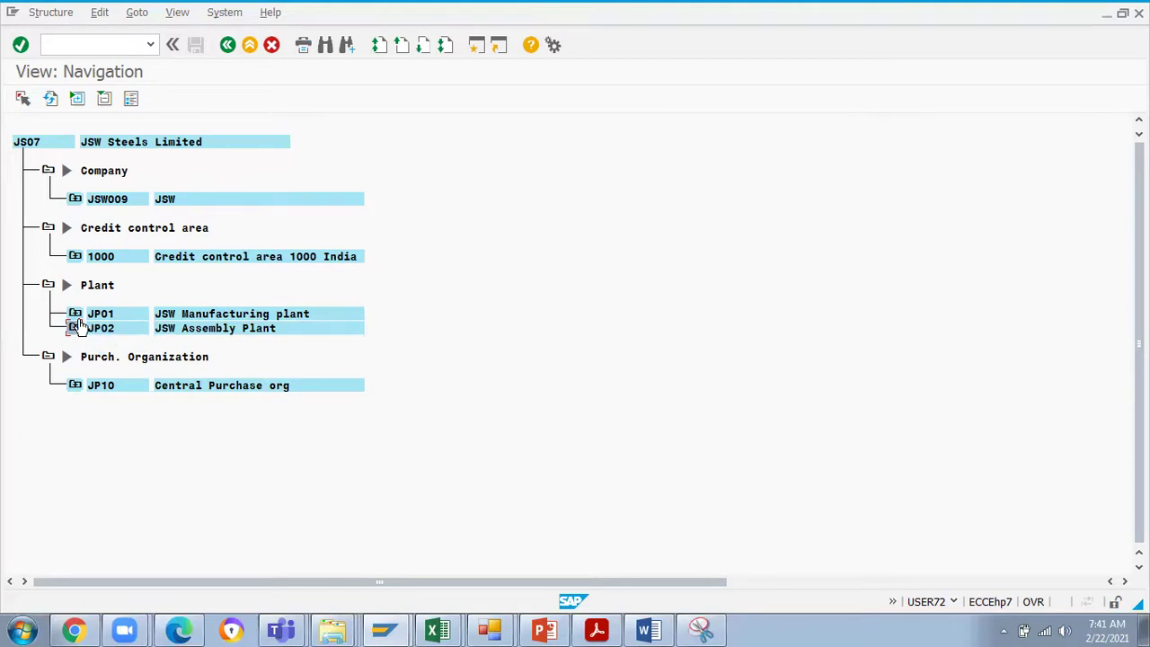
- Examine the purchasing organization assigned to plant JP01 and to plant JP02 in the JS07 structure
click(75, 314)
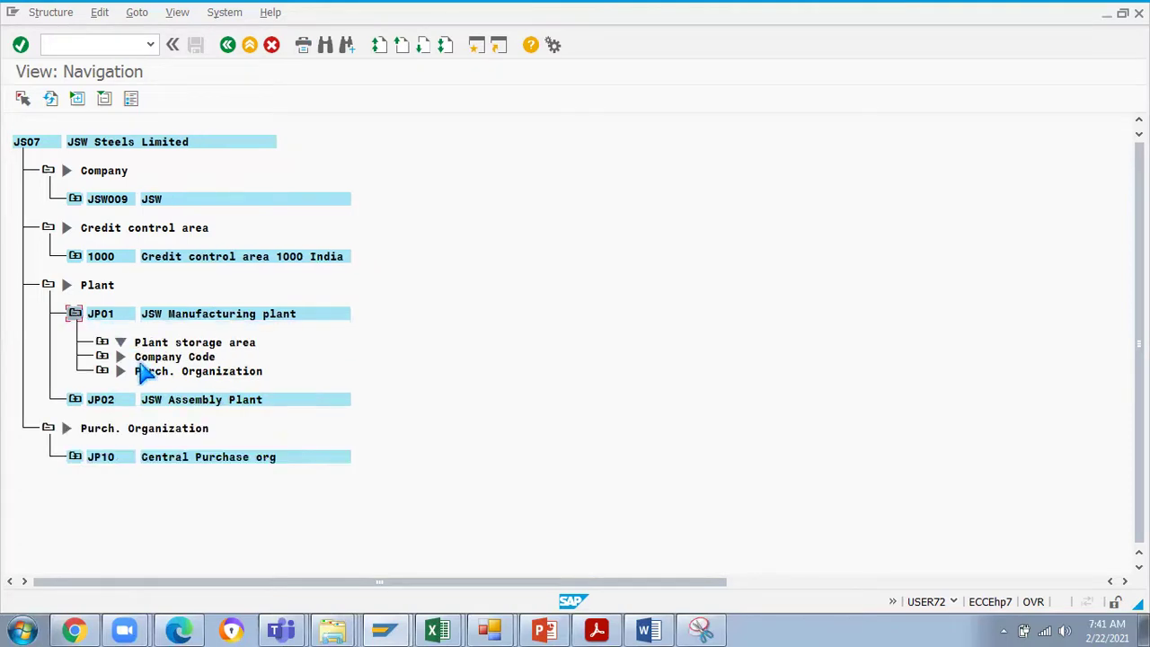
click(103, 371)
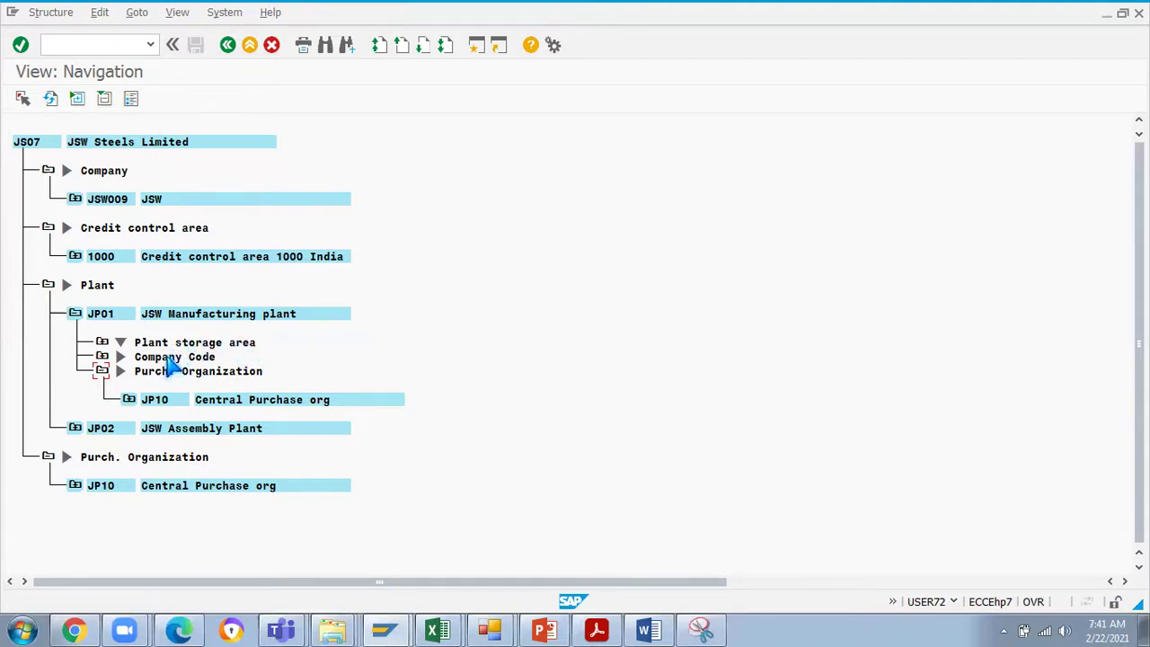
click(96, 363)
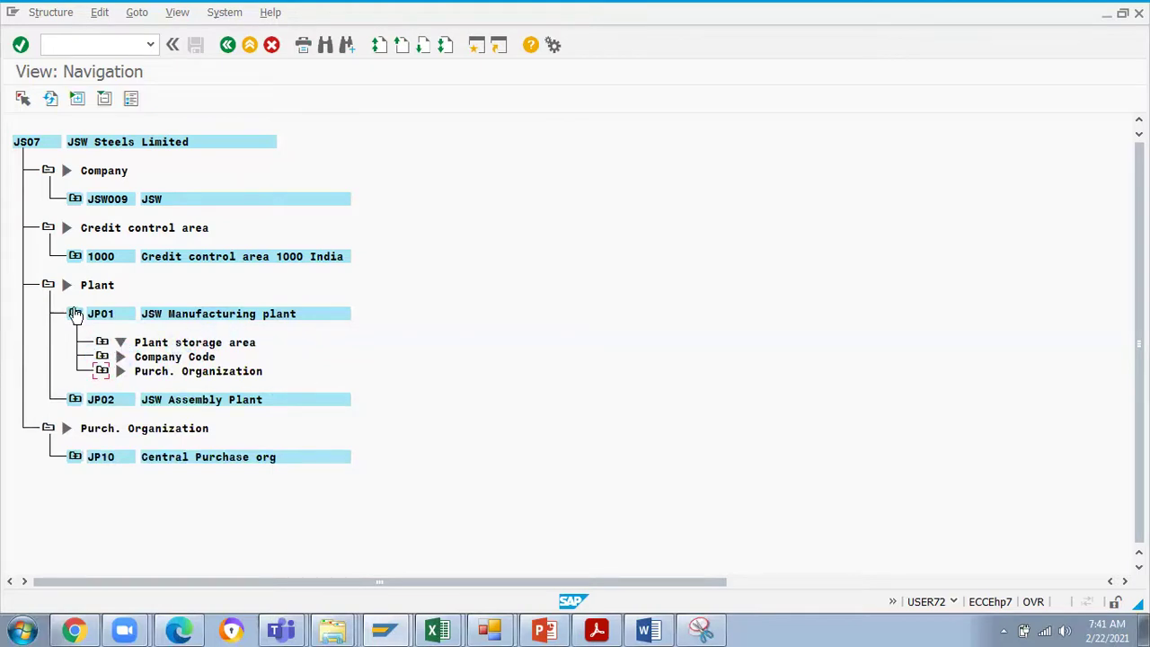
click(74, 314)
click(75, 328)
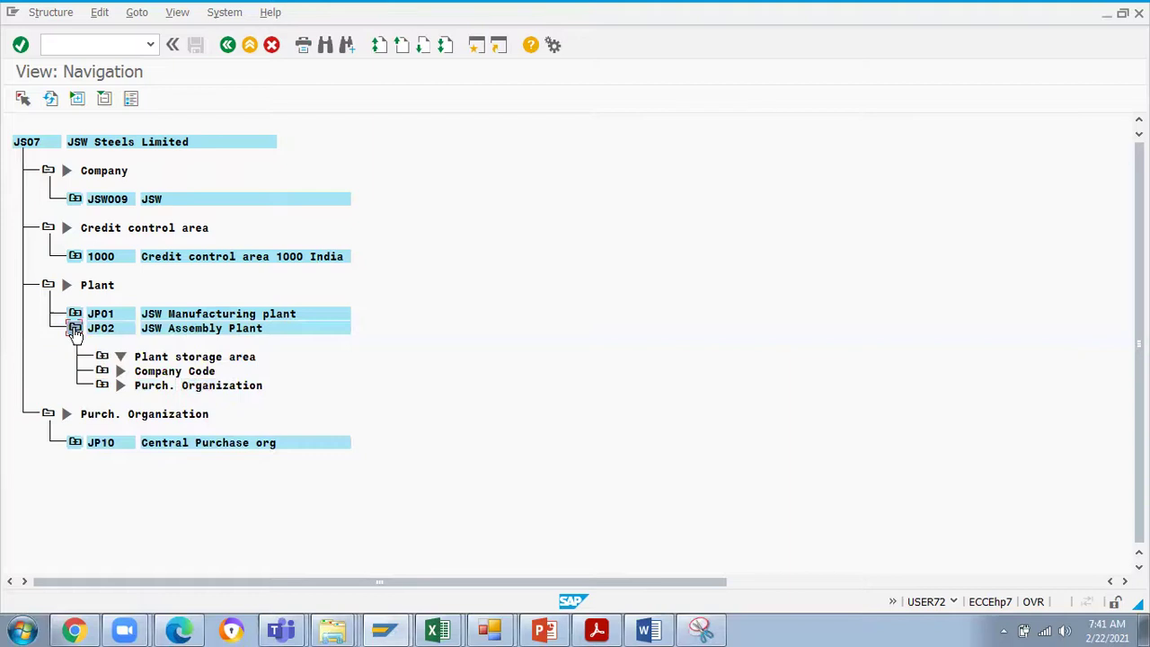
click(101, 386)
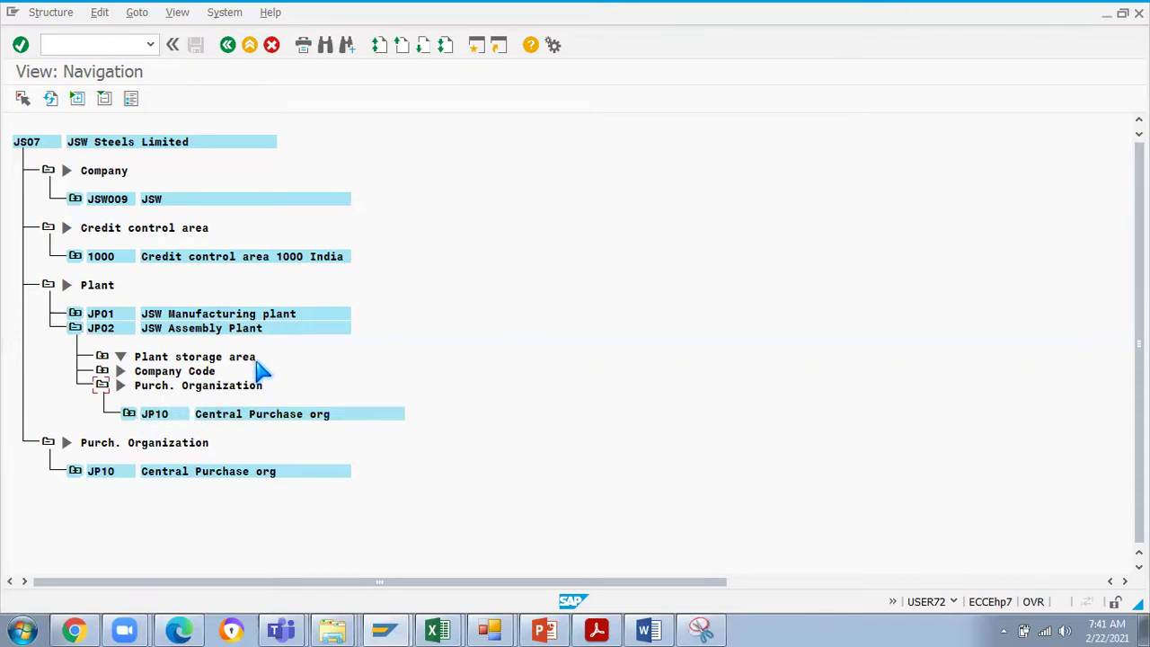
click(102, 385)
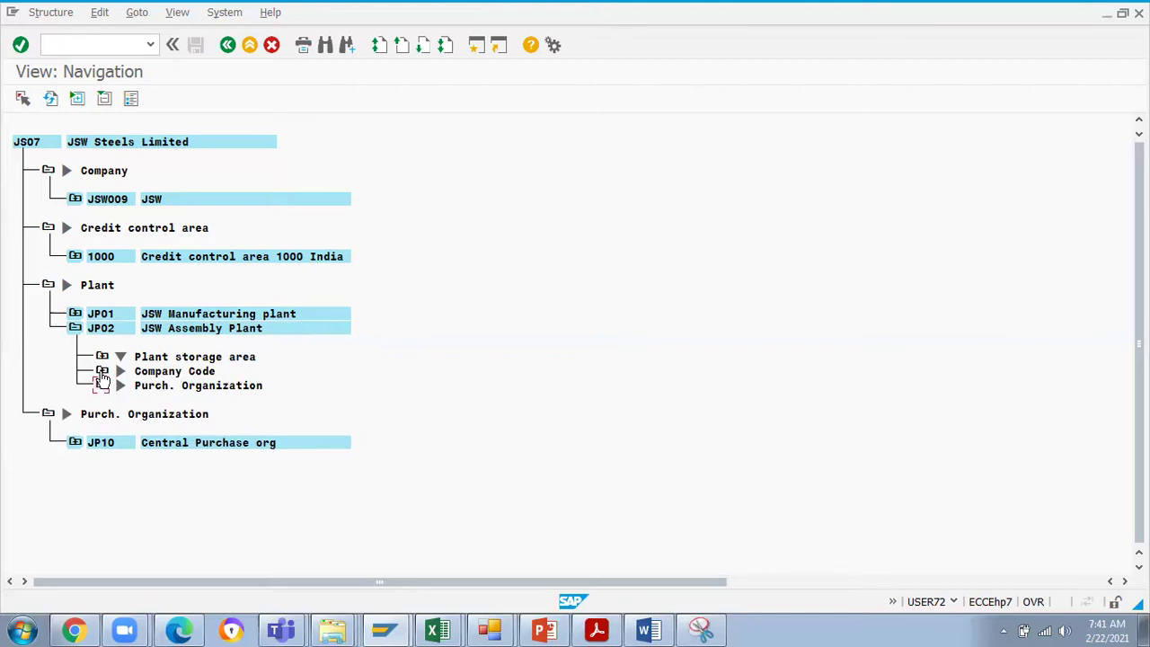
- Examine the company code and plants assigned to purchasing organization JP10, and collapse the Purch. Organization branch
click(75, 442)
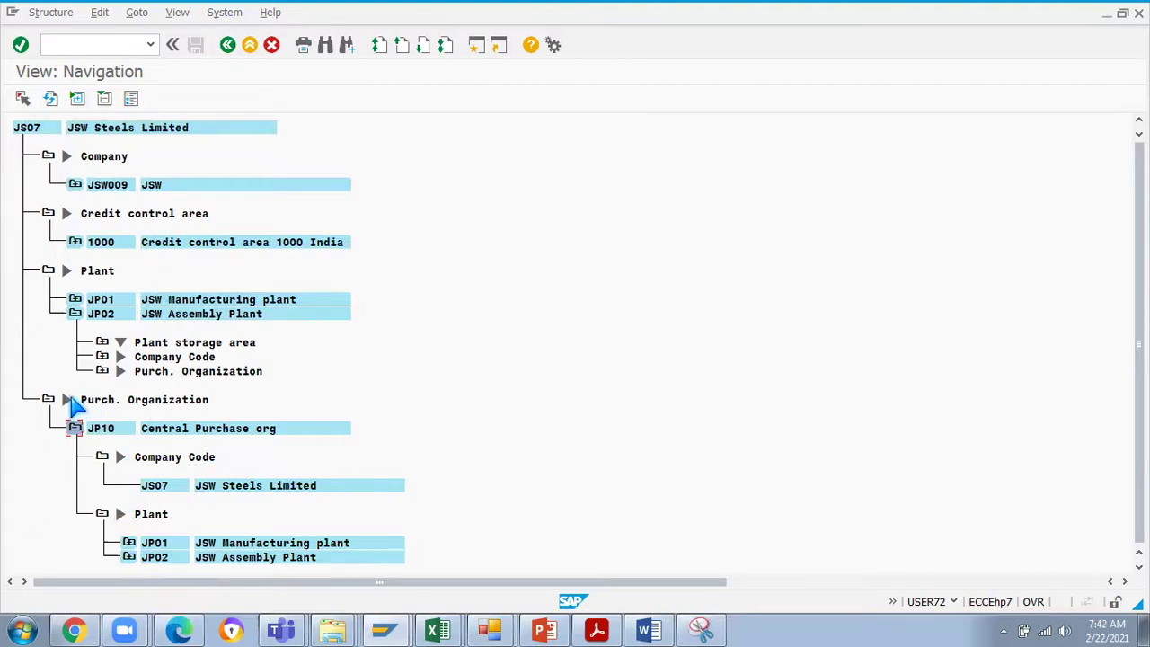
click(74, 428)
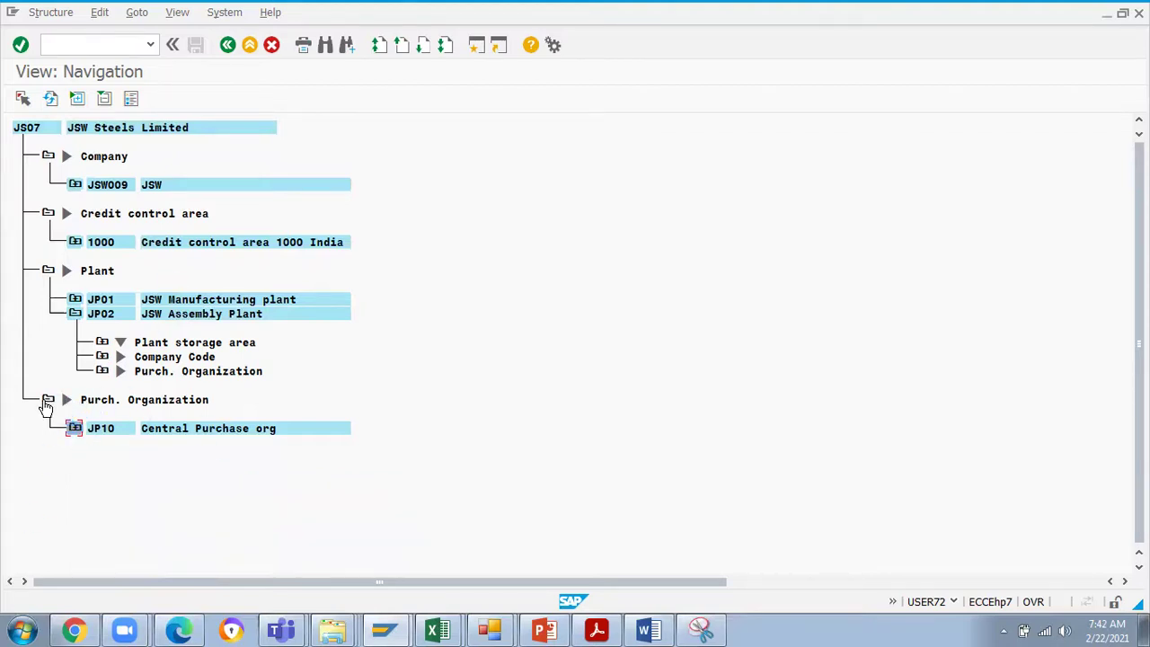
click(47, 401)
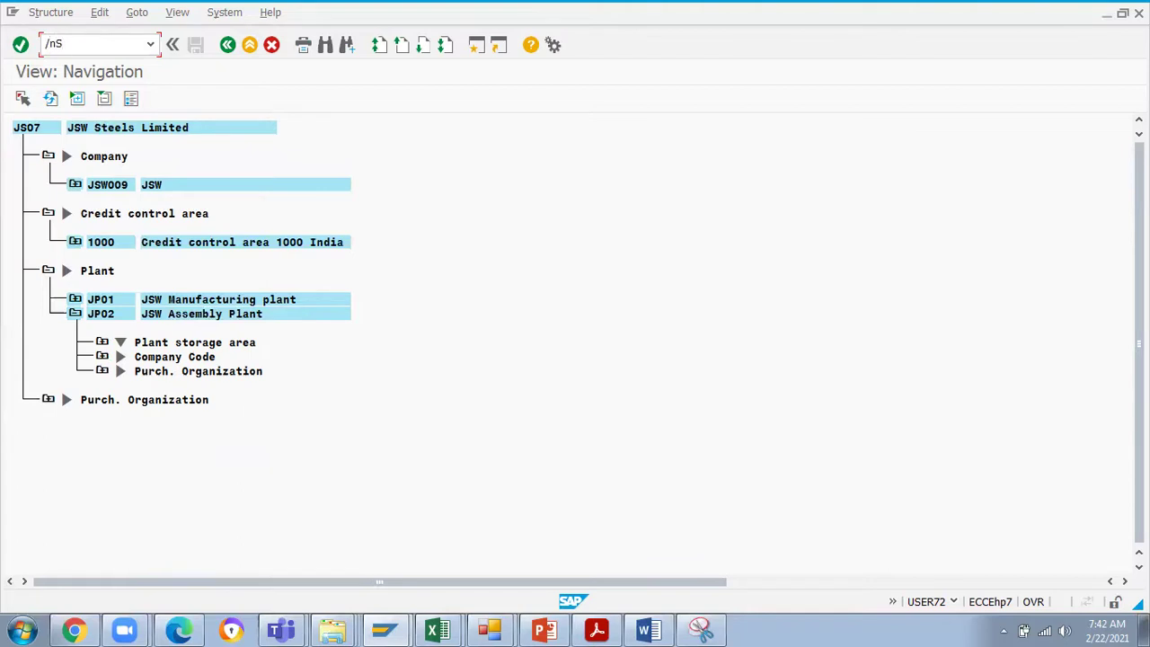
- Open the Transport Organizer and start looking up a request to display, with the Request/Task field cleared
key(Return)
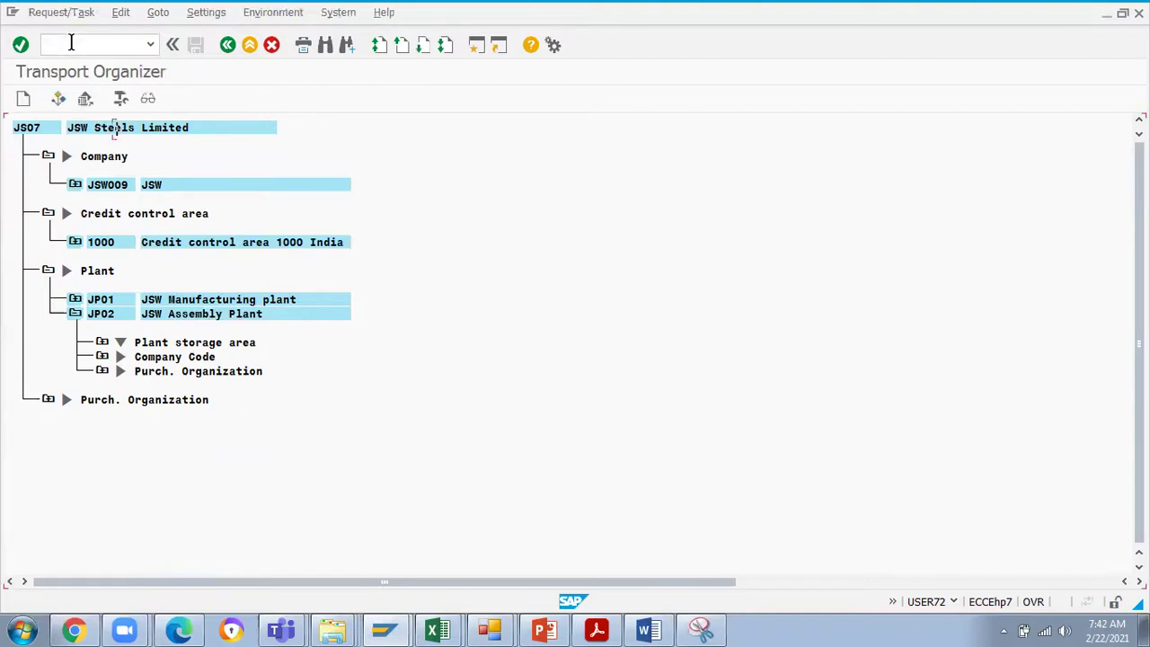
click(148, 99)
drag(299, 274, 157, 280)
key(BackSpace)
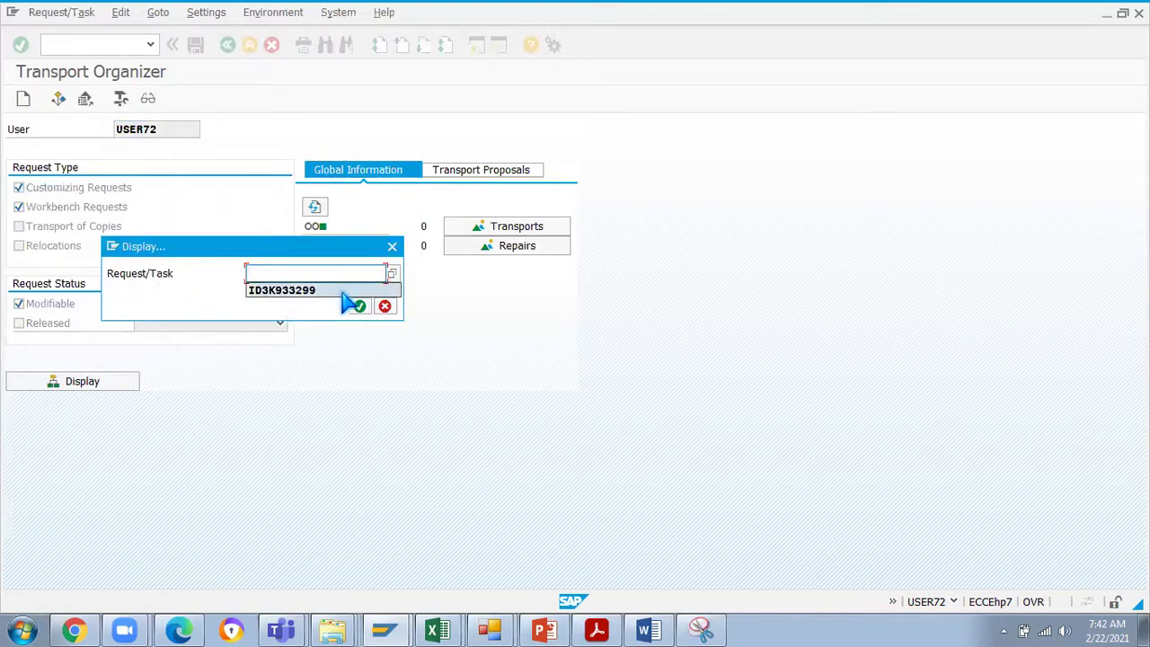
key(Return)
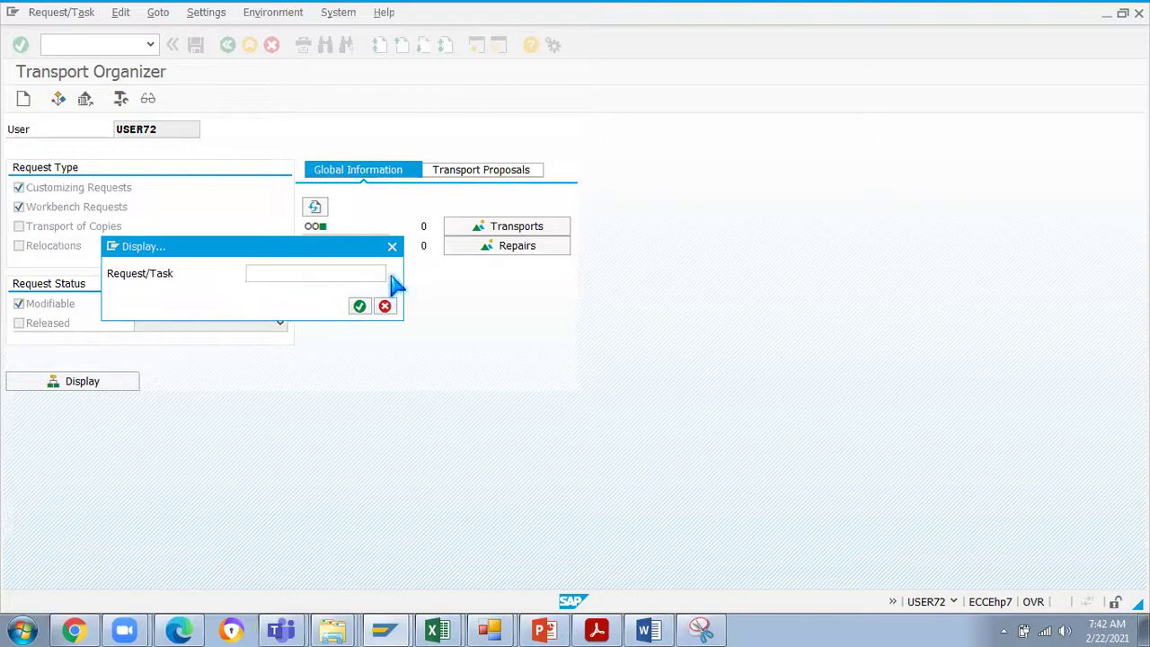
- List the modifiable workbench and customizing requests of owner USER72, leaving the Request/Task selection blank
drag(287, 197, 160, 175)
key(BackSpace)
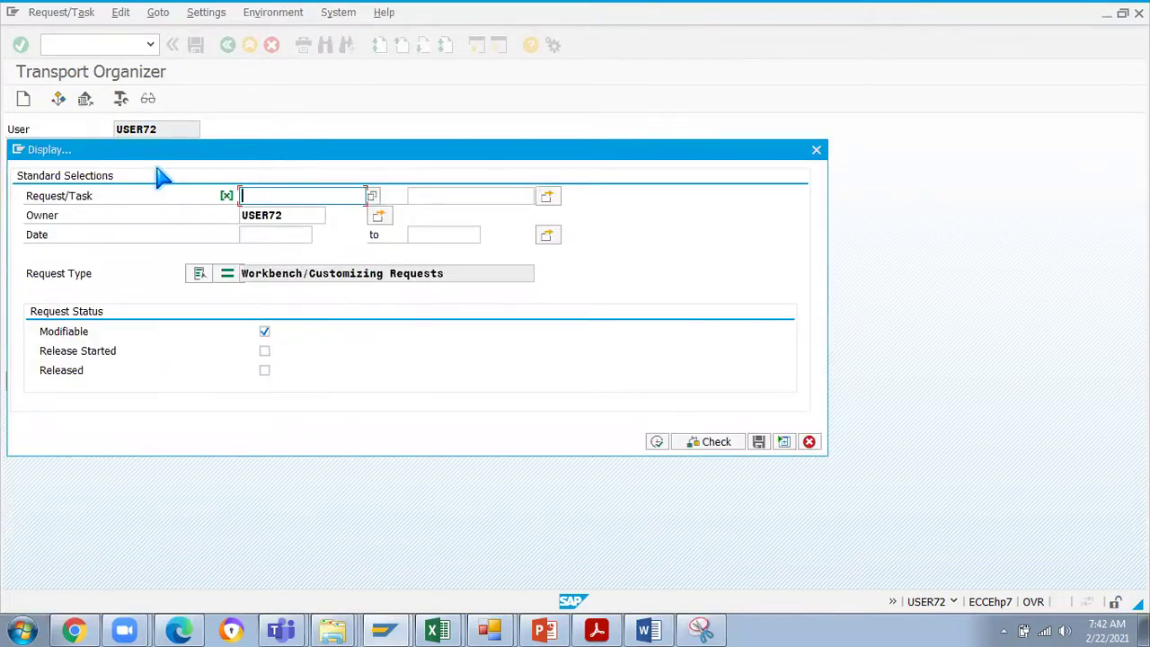
click(289, 215)
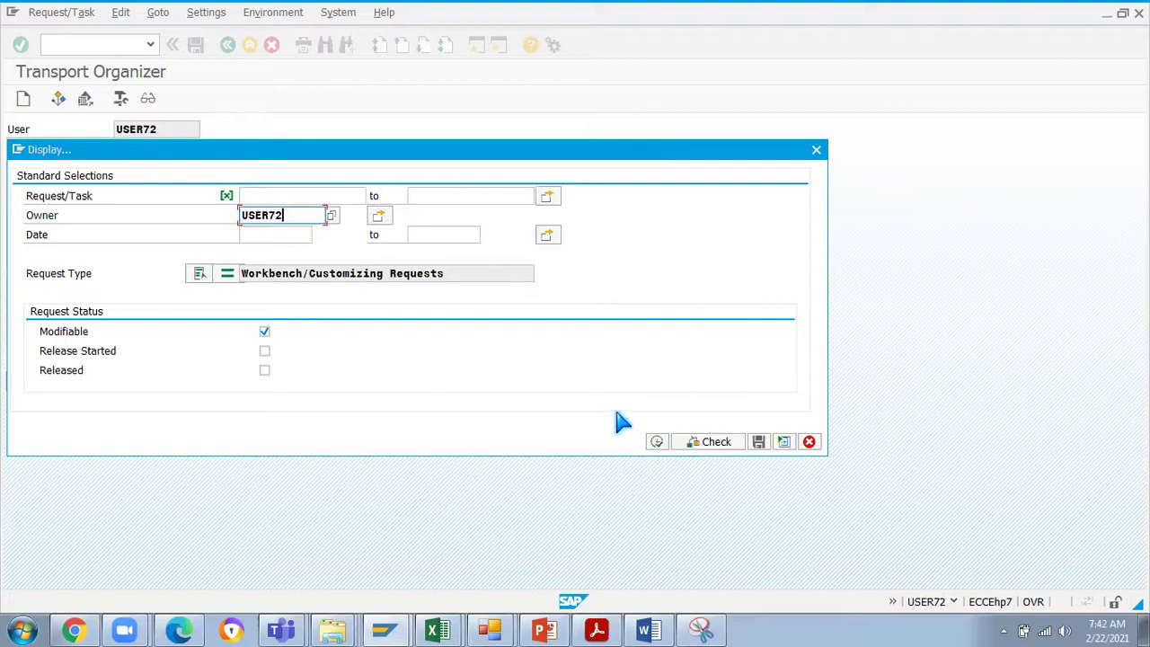
click(657, 442)
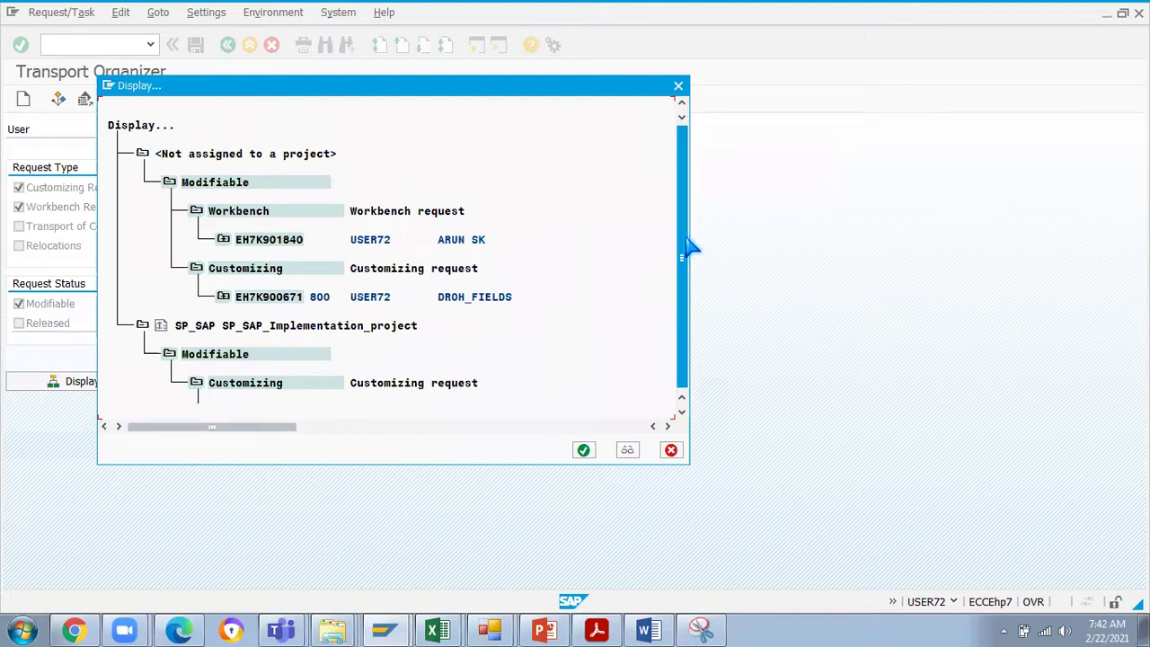
- Expand customizing request EH7K902199 (JSW PROJECT) and its task EH7K902200 down to the recorded IMG activities
scroll(396, 369, down, 1)
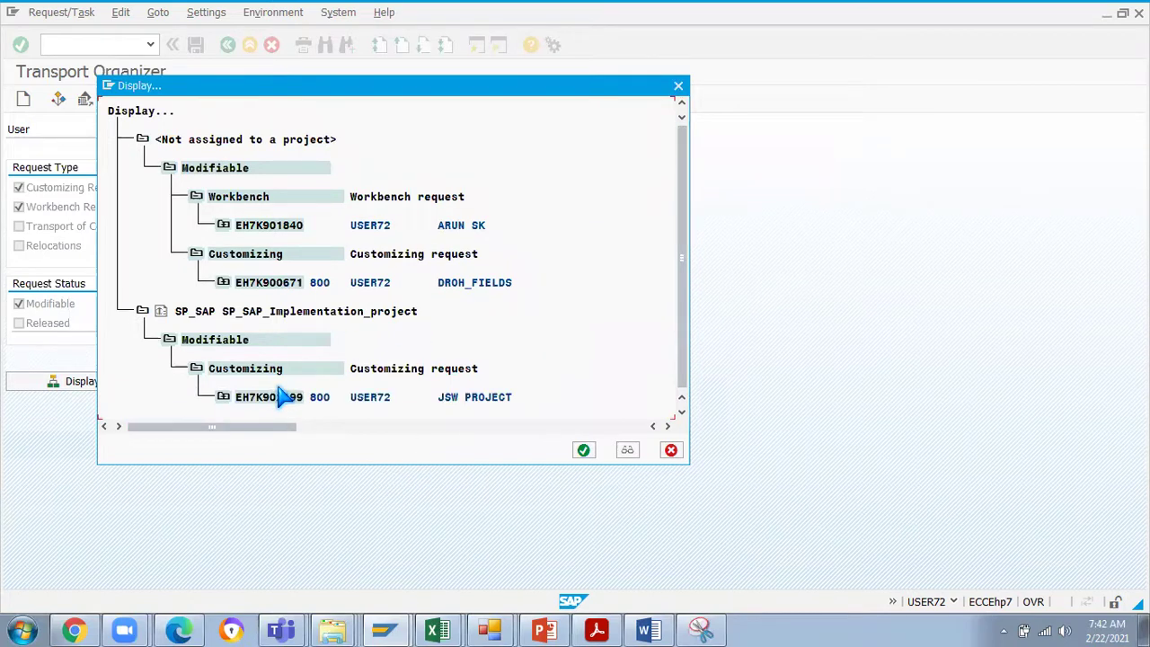
click(225, 397)
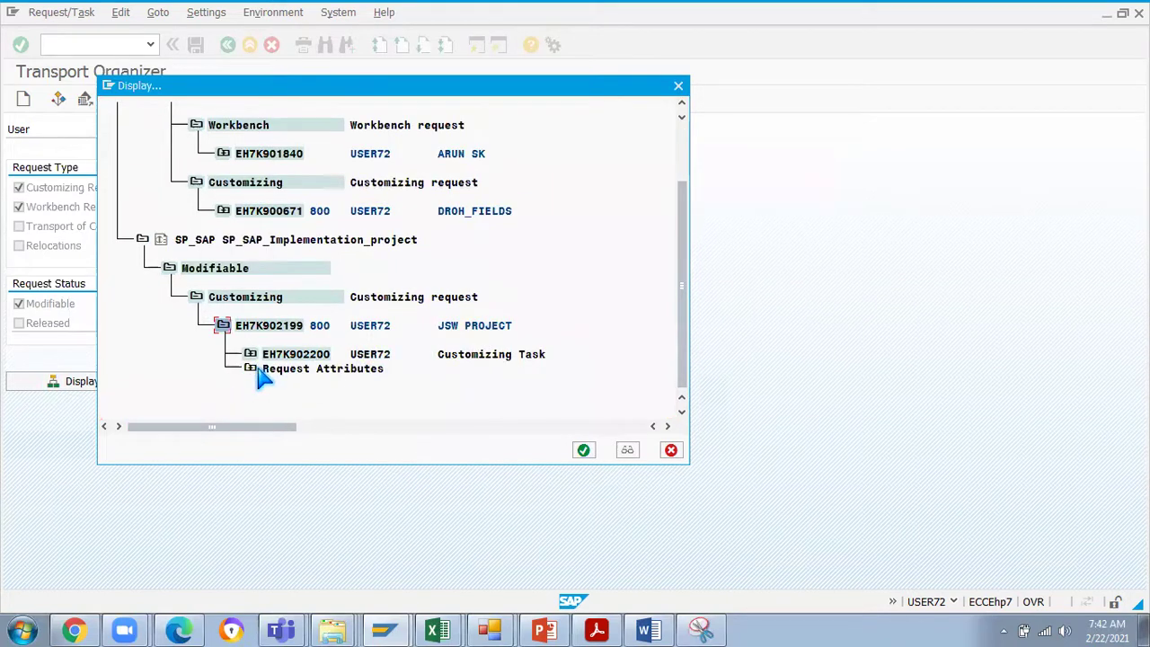
click(250, 355)
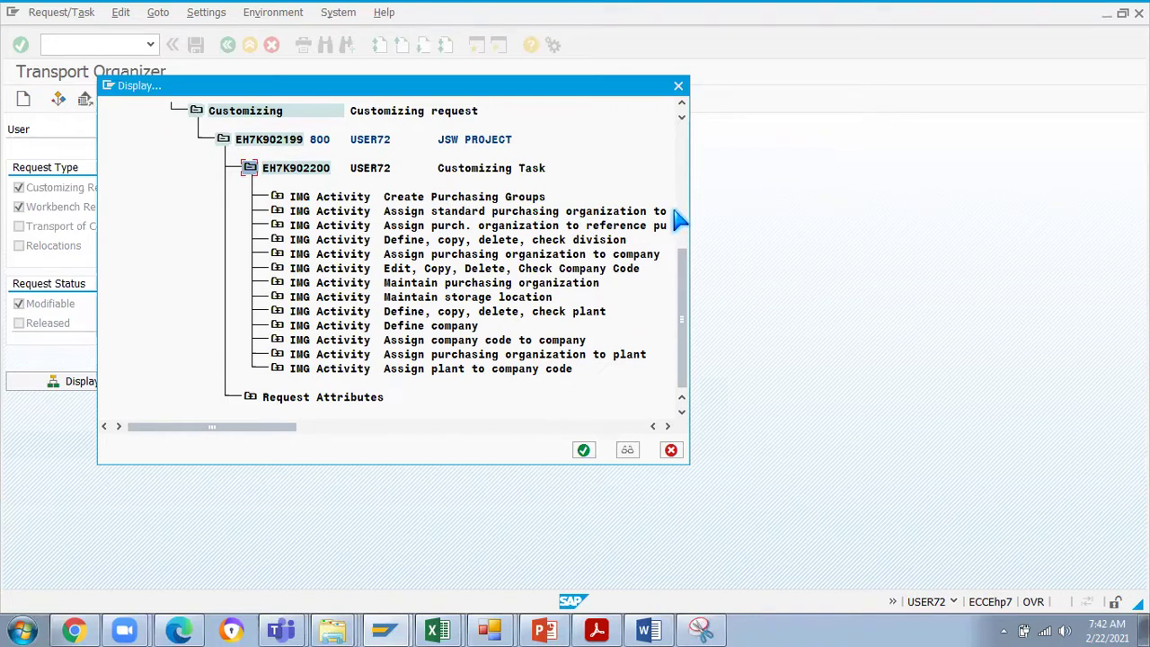
- Read the recorded IMG activities and expand "Assign plant to company code" down to the tables of view V_T001K_ASSIGN
drag(249, 437, 353, 435)
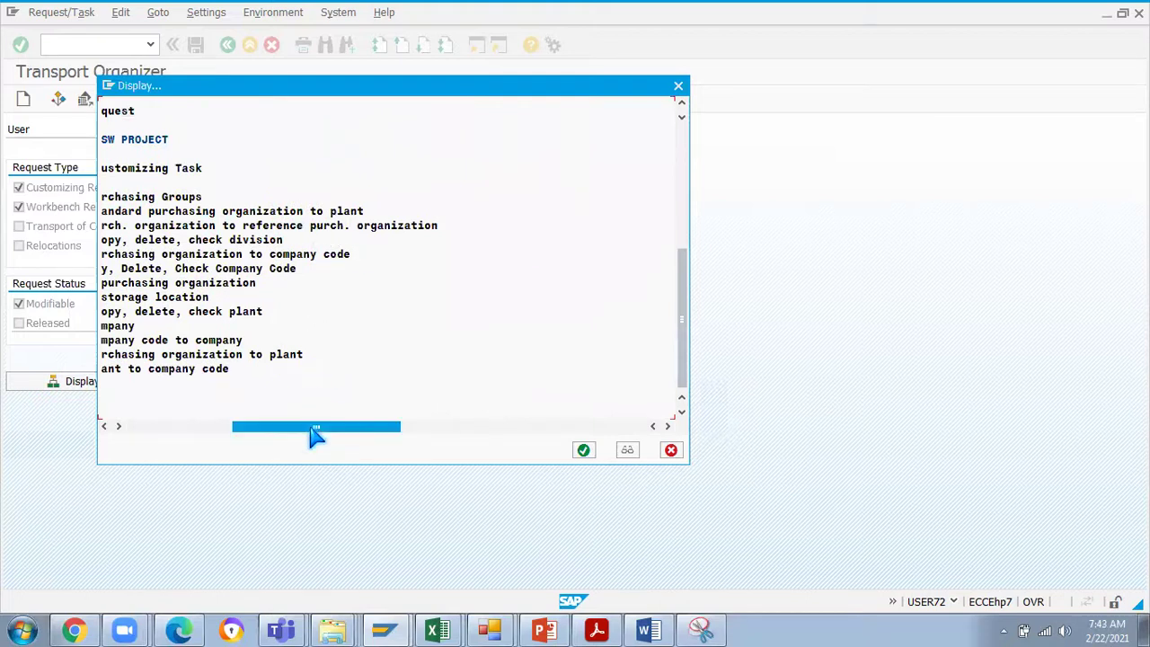
drag(315, 435, 210, 430)
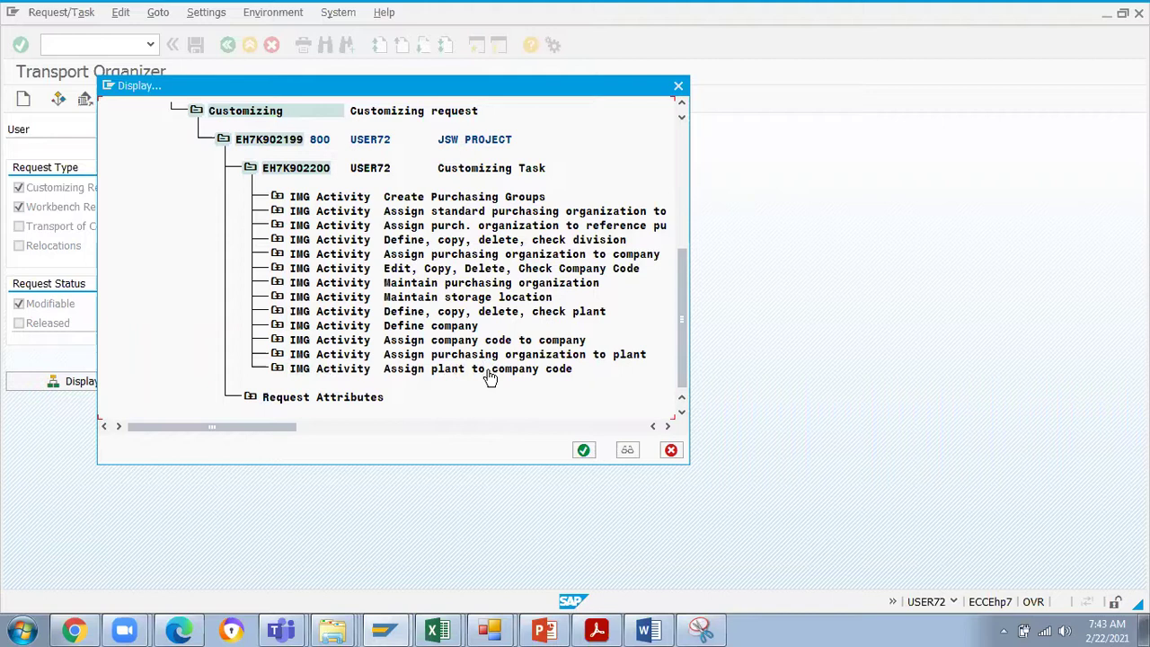
click(276, 368)
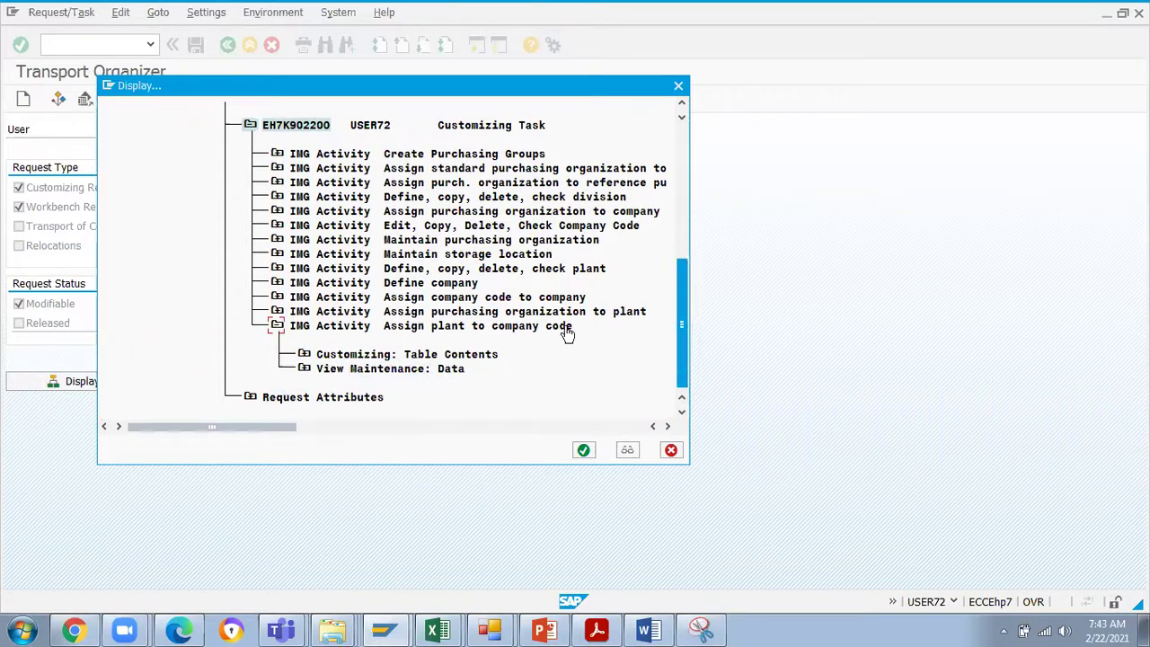
click(305, 370)
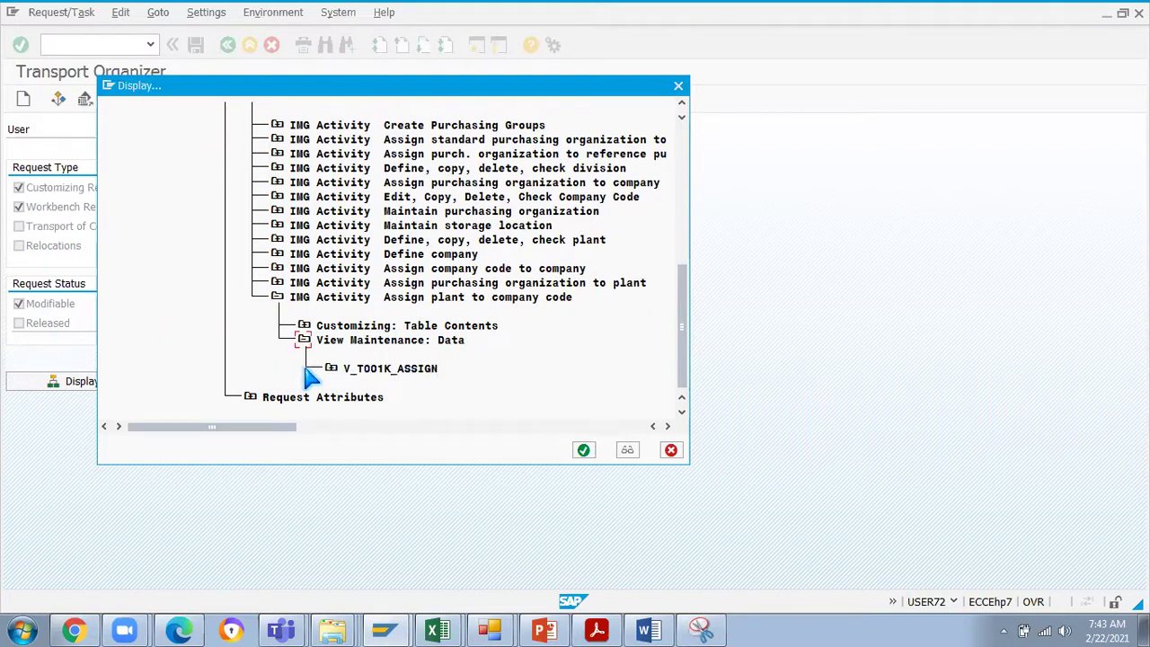
click(332, 369)
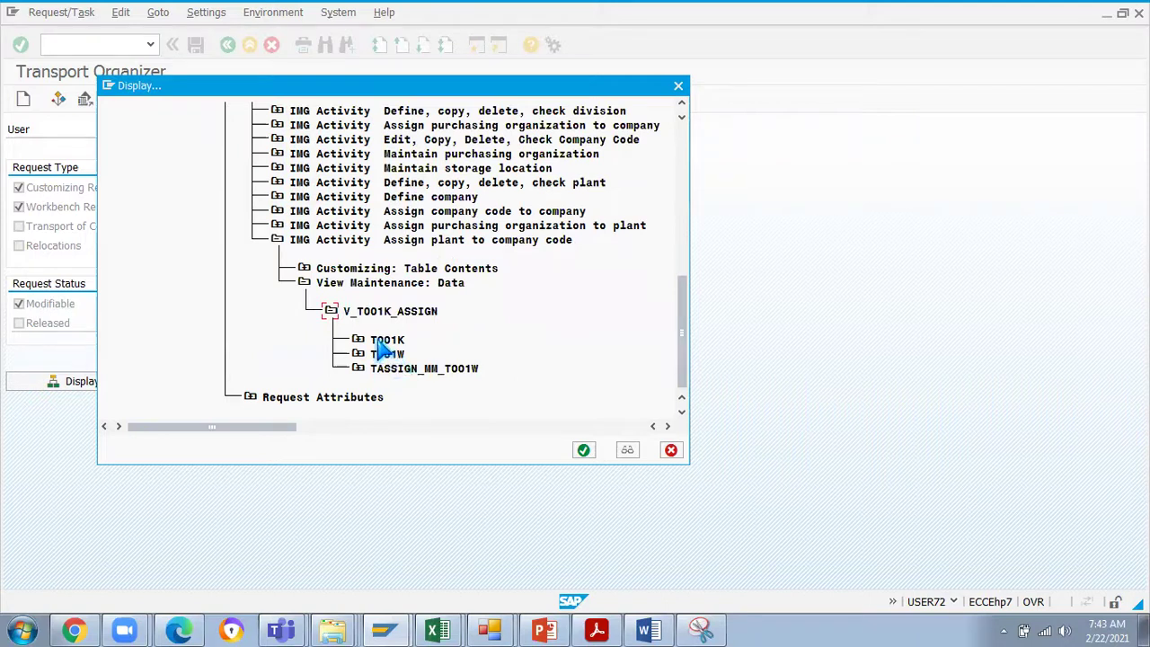
- Close the request display and its selection dialog, and start transaction SE16N in a new session
click(680, 83)
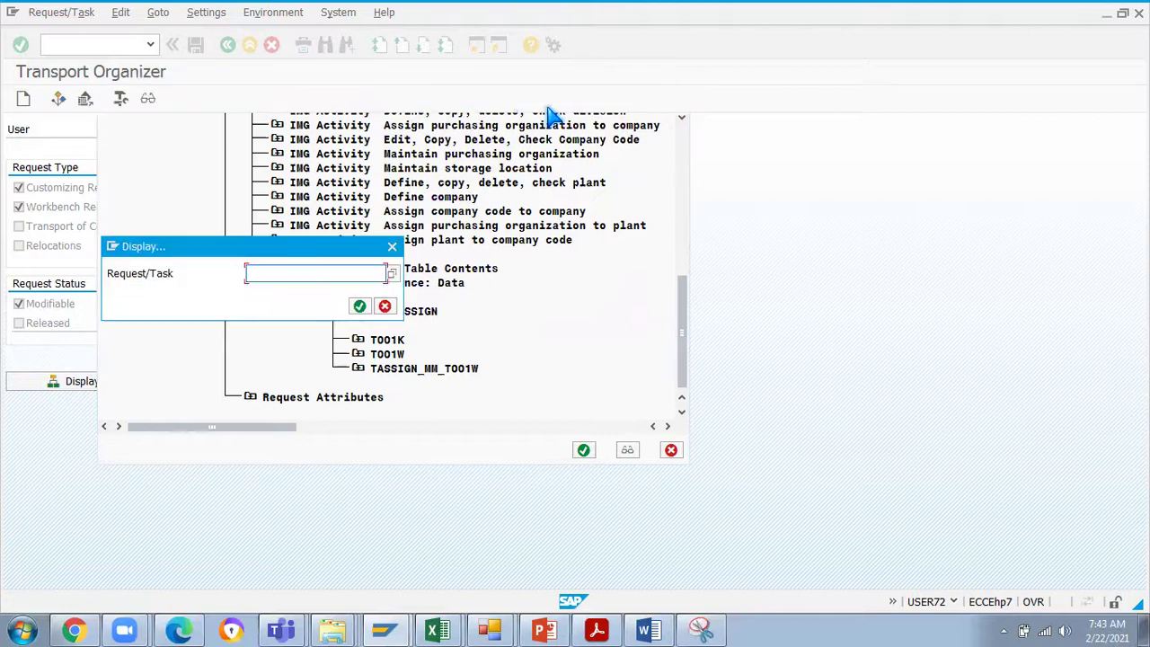
click(392, 246)
click(477, 49)
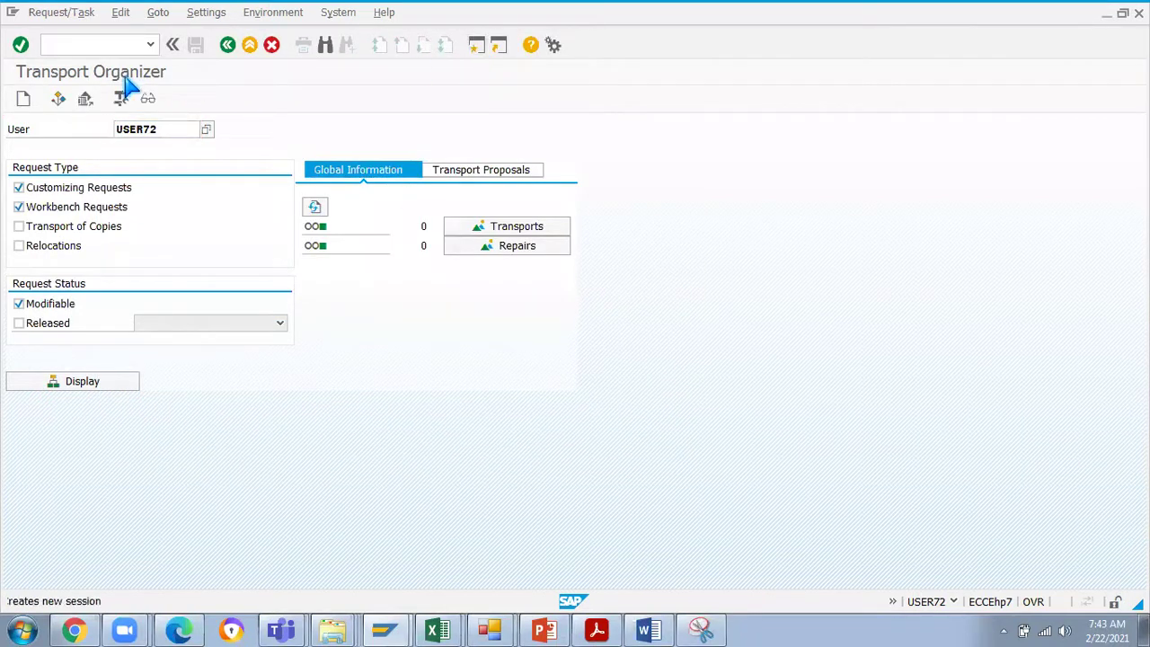
text(SE16N)
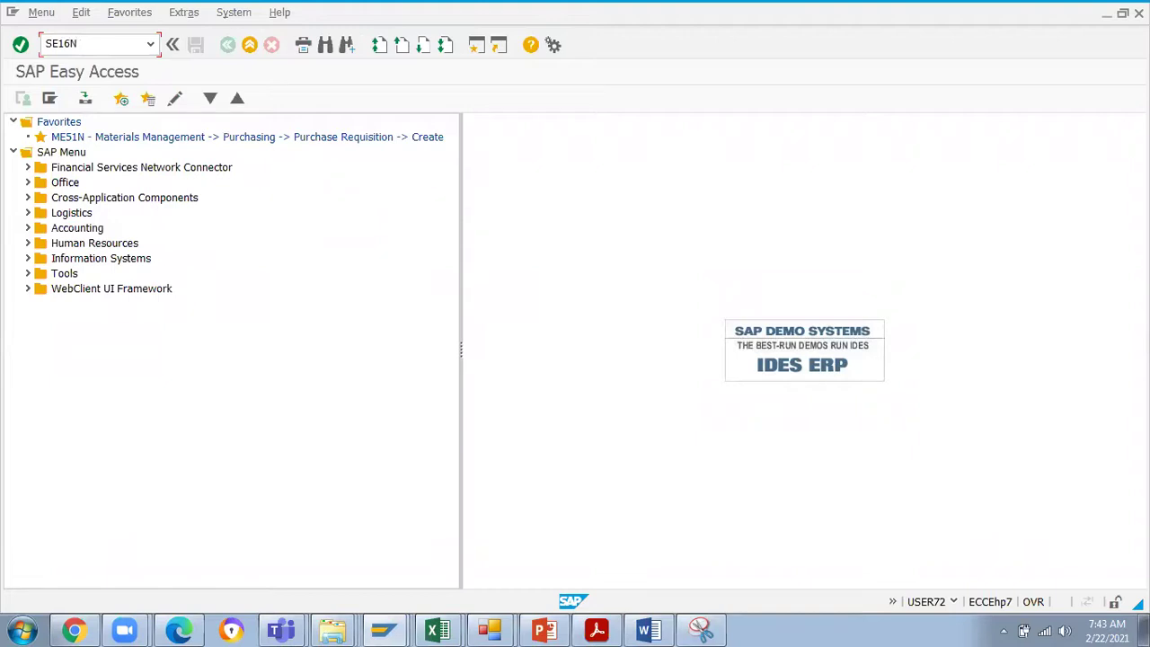
key(Return)
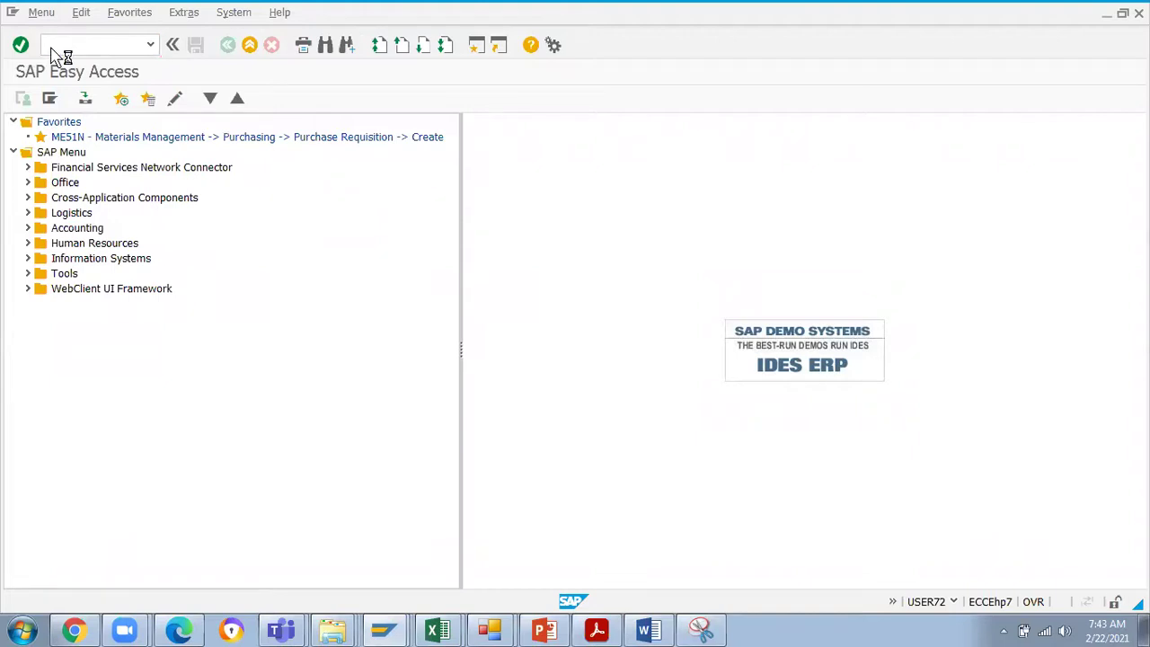
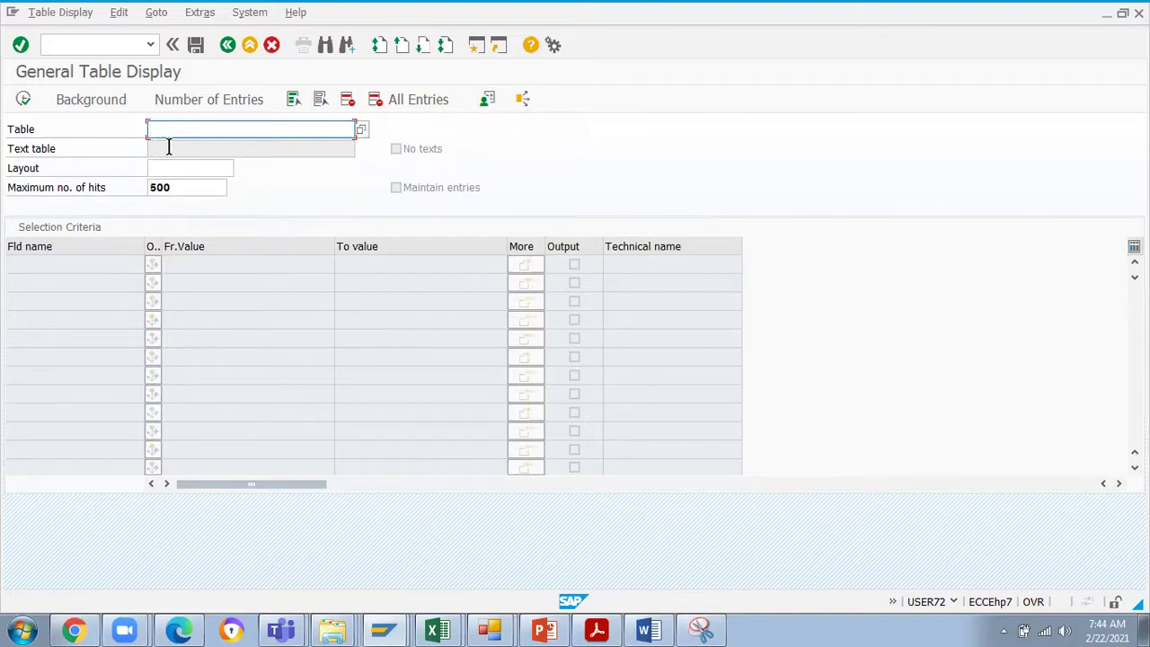
- Load table T001W in the table display and set its Plant selection to the range JP01 to JP02
text(T001W)
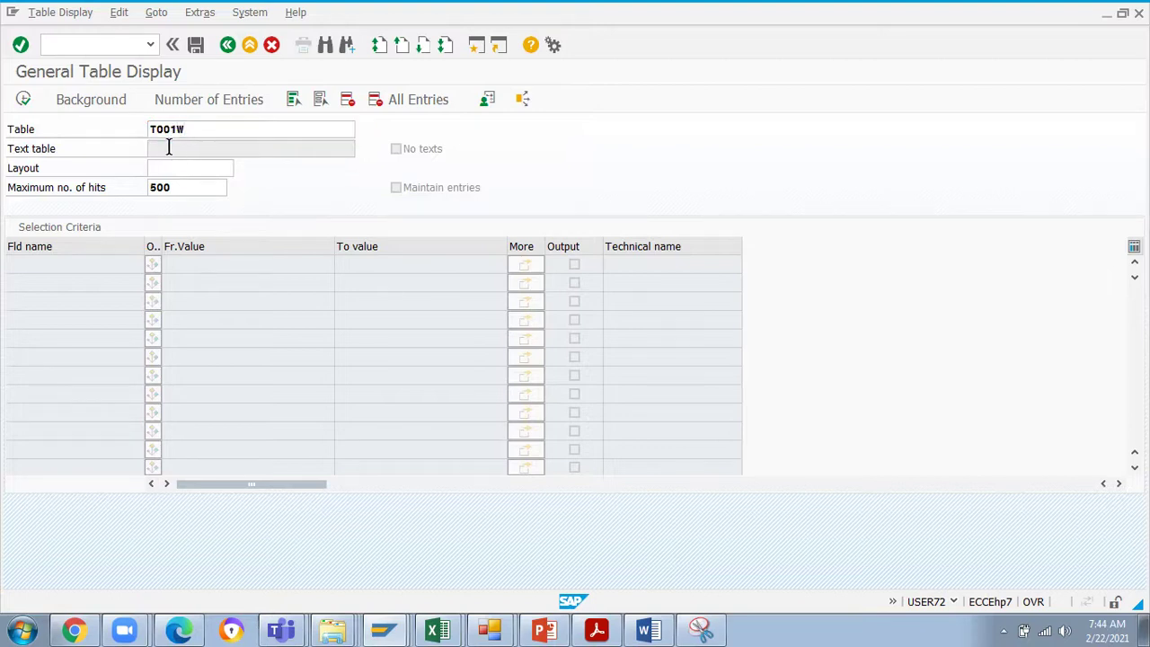
key(Return)
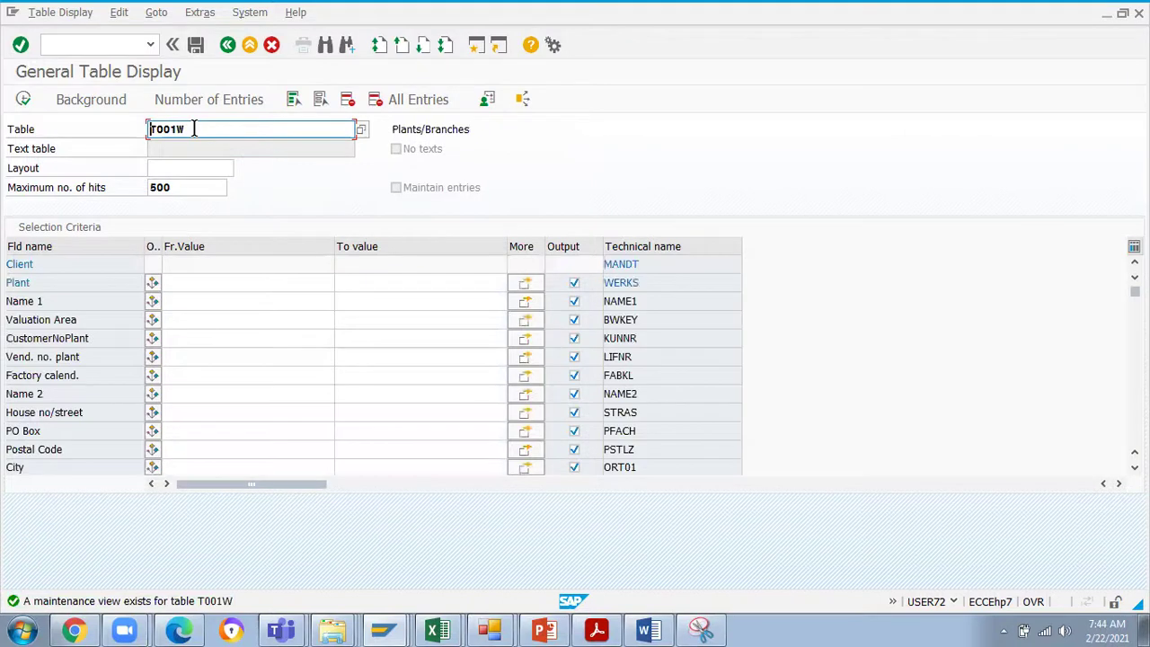
drag(481, 136, 389, 131)
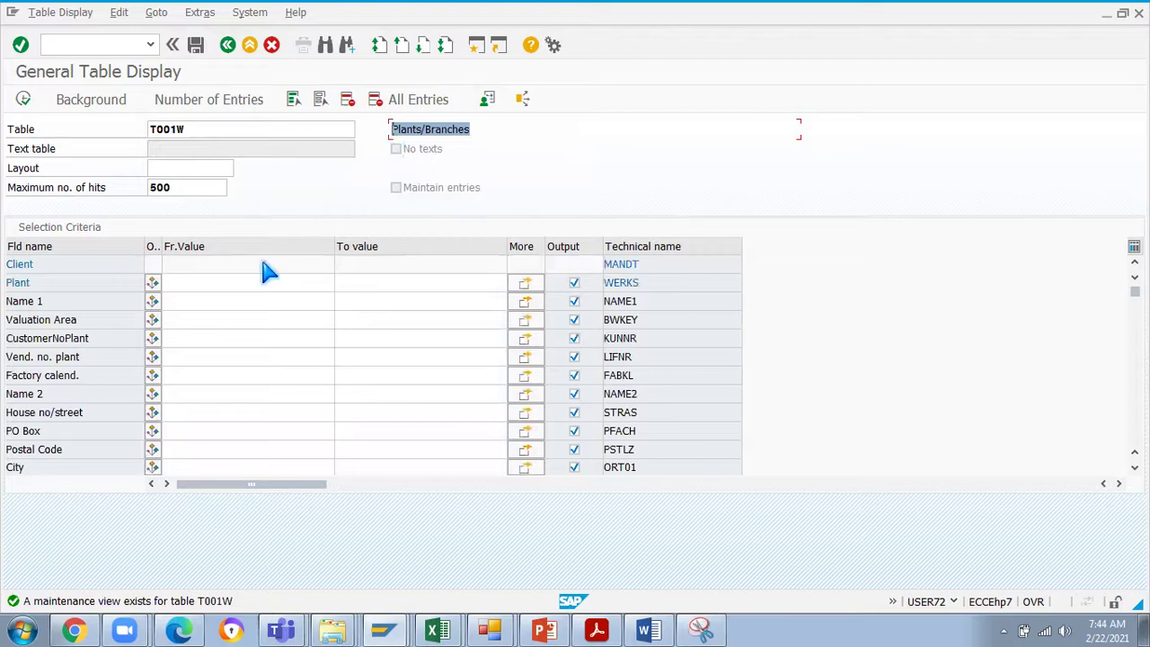
click(198, 287)
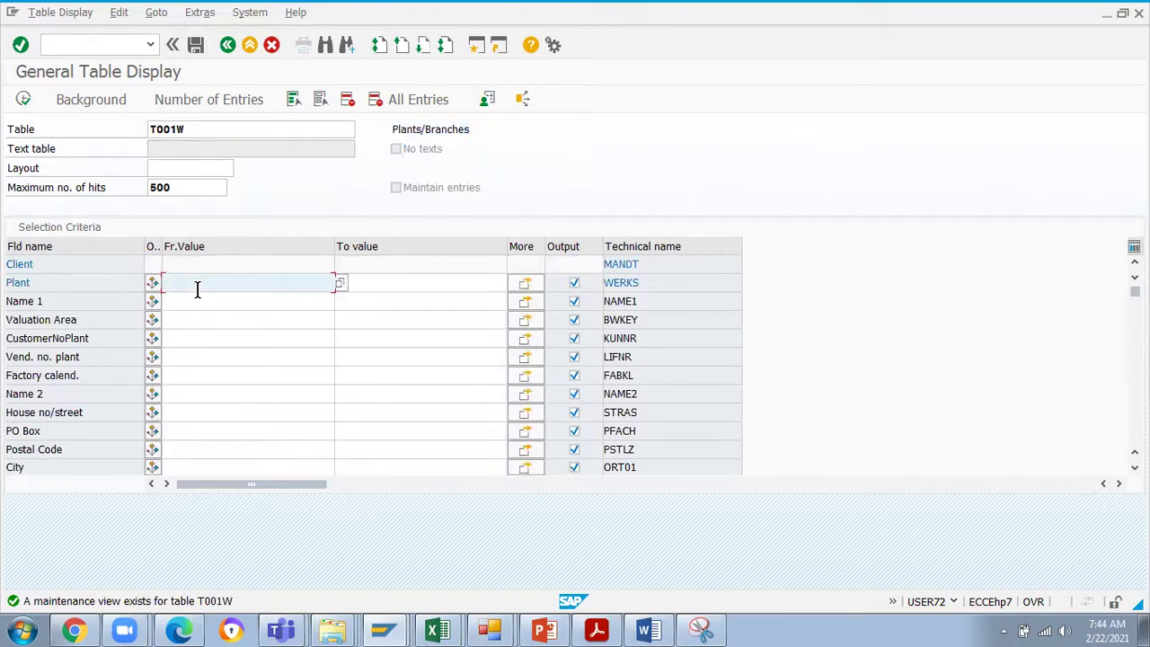
text(JP)
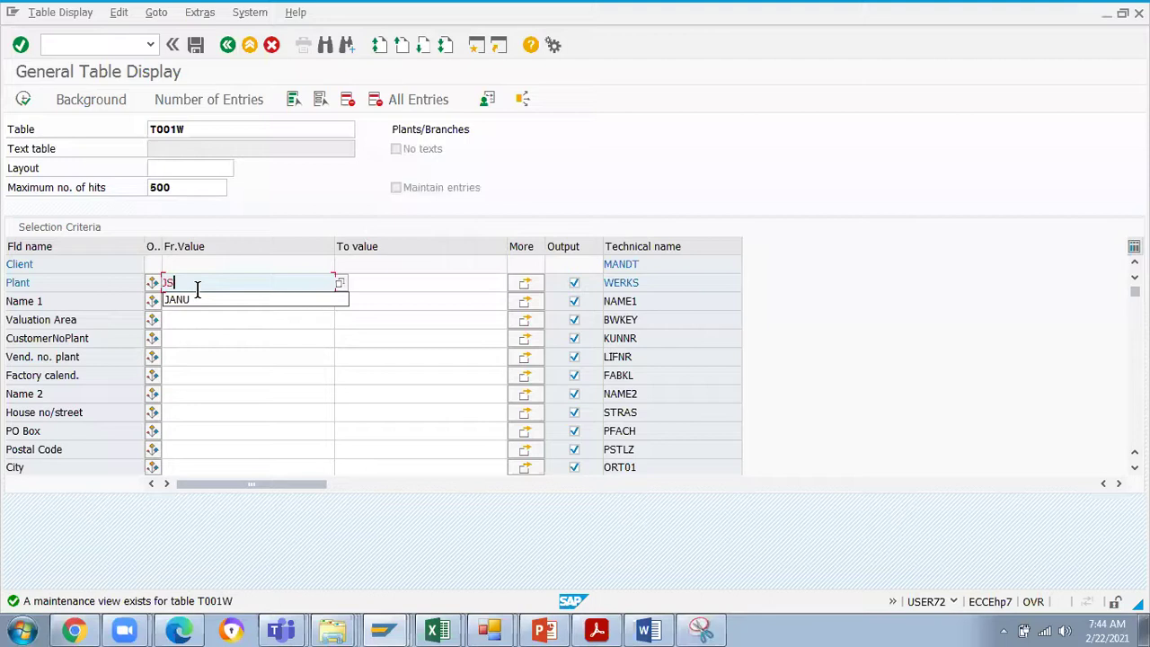
text(01)
click(416, 289)
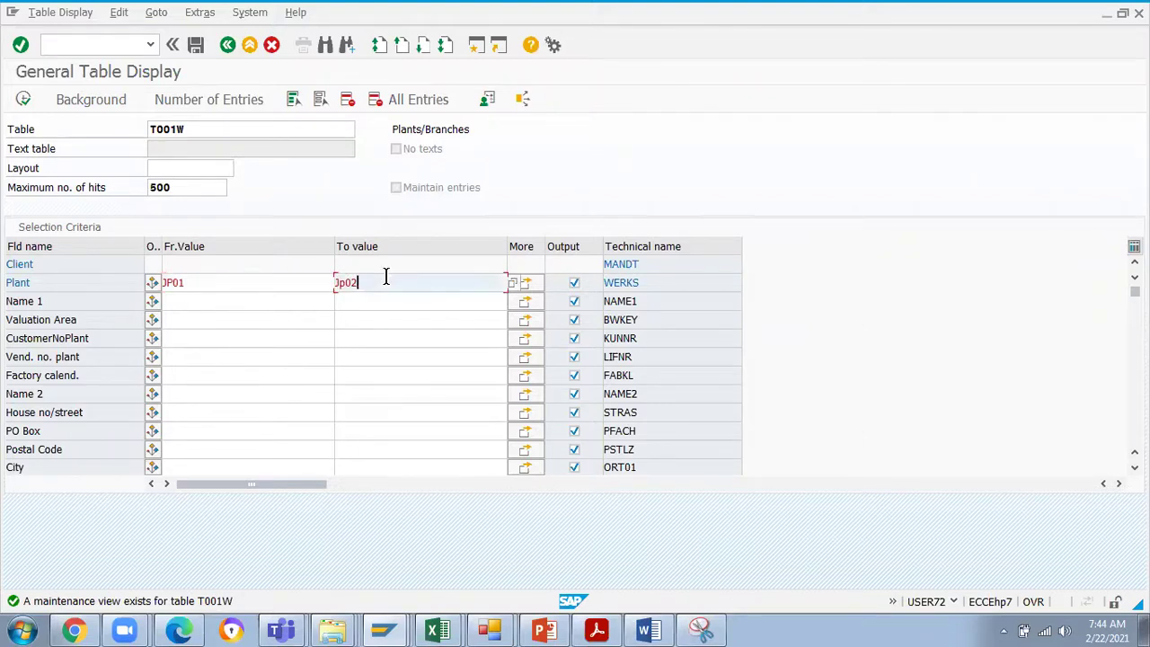
- Open the multiple selection for the Plant field and clear the range's upper limit, keeping JP01 as a single value
click(525, 284)
click(258, 253)
key(BackSpace)
key(BackSpace)
key(BackSpace)
key(BackSpace)
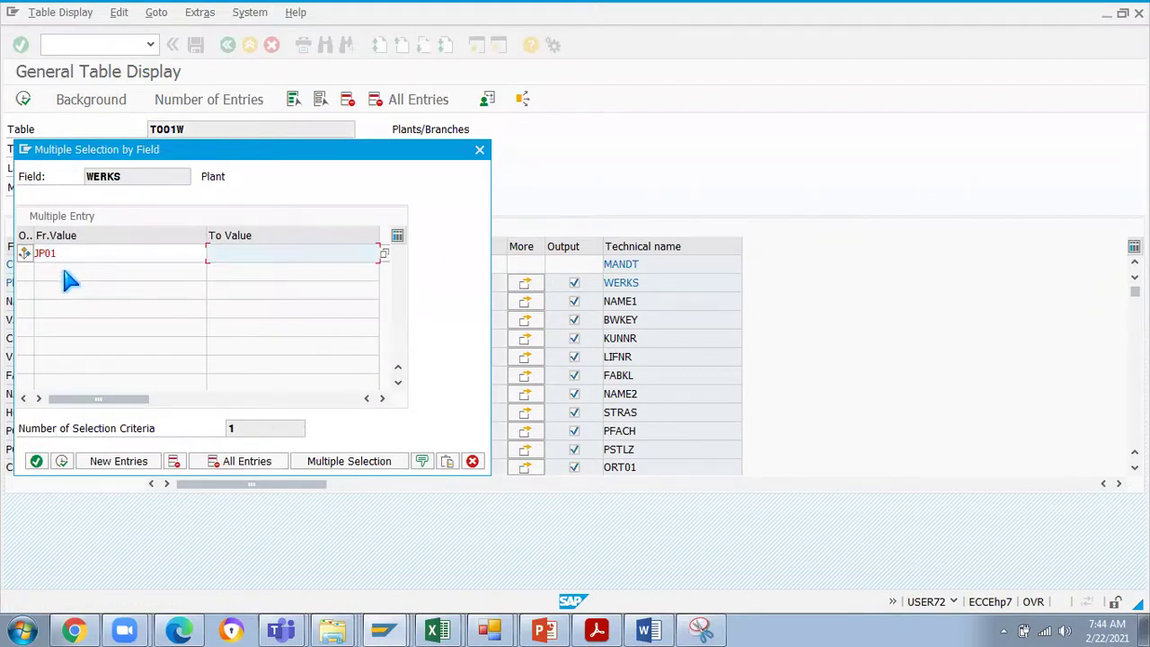
key(shift+Tab)
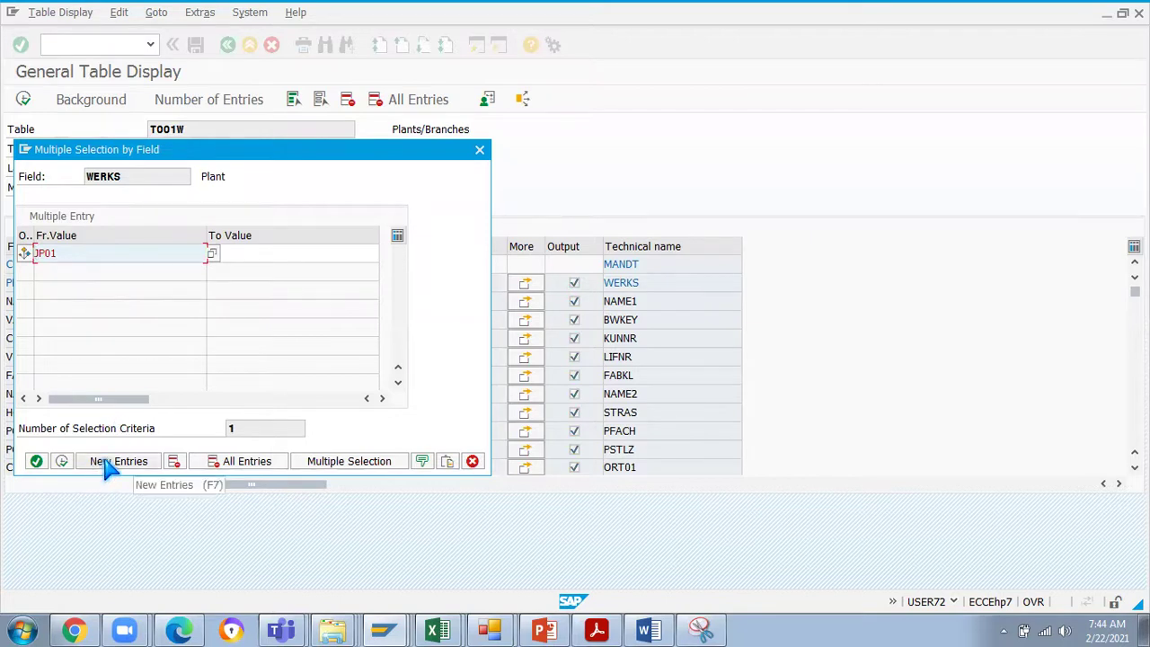
- Add JP02 as a second single plant value through new entries and accept the multiple selection
click(350, 460)
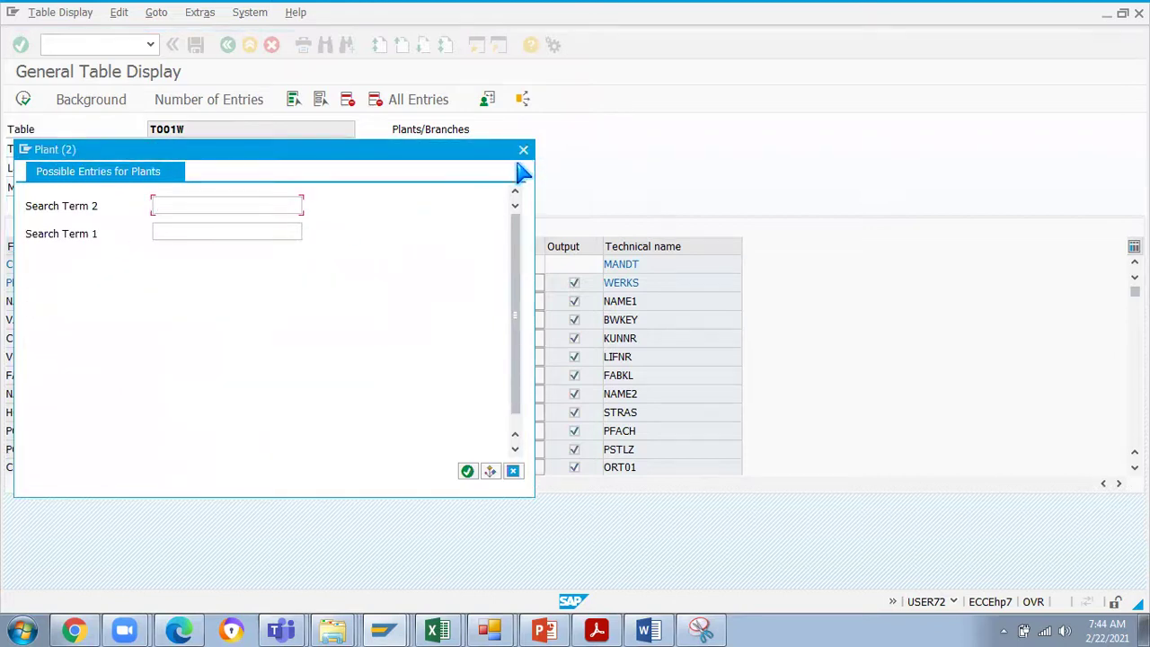
click(524, 150)
click(116, 461)
click(77, 273)
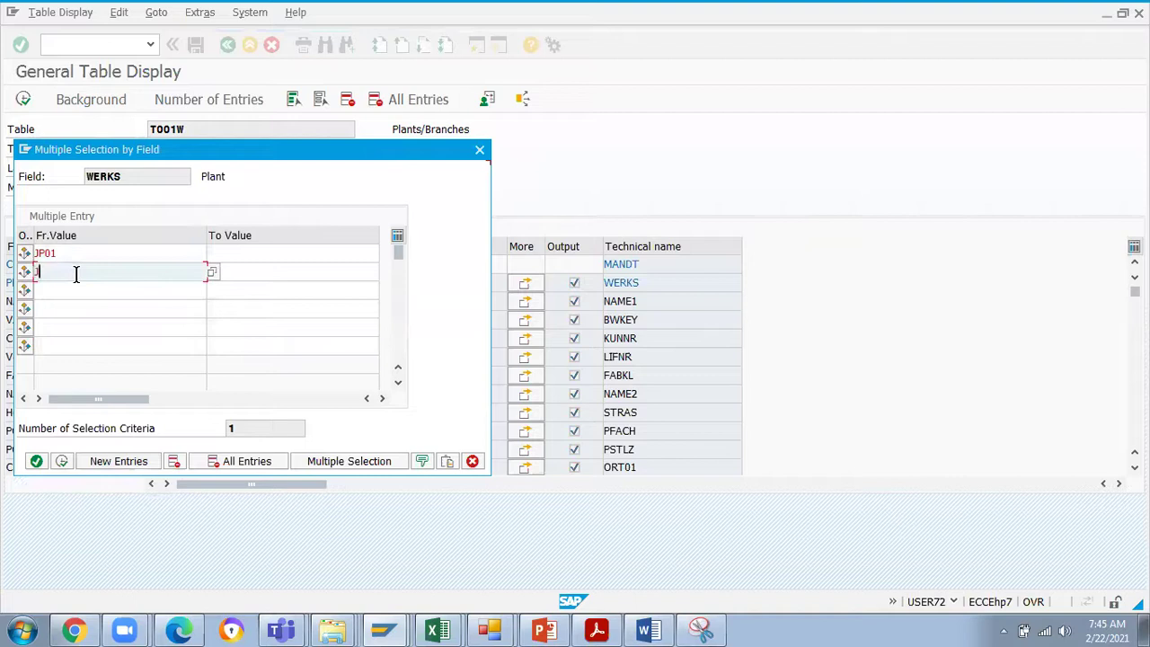
key(Return)
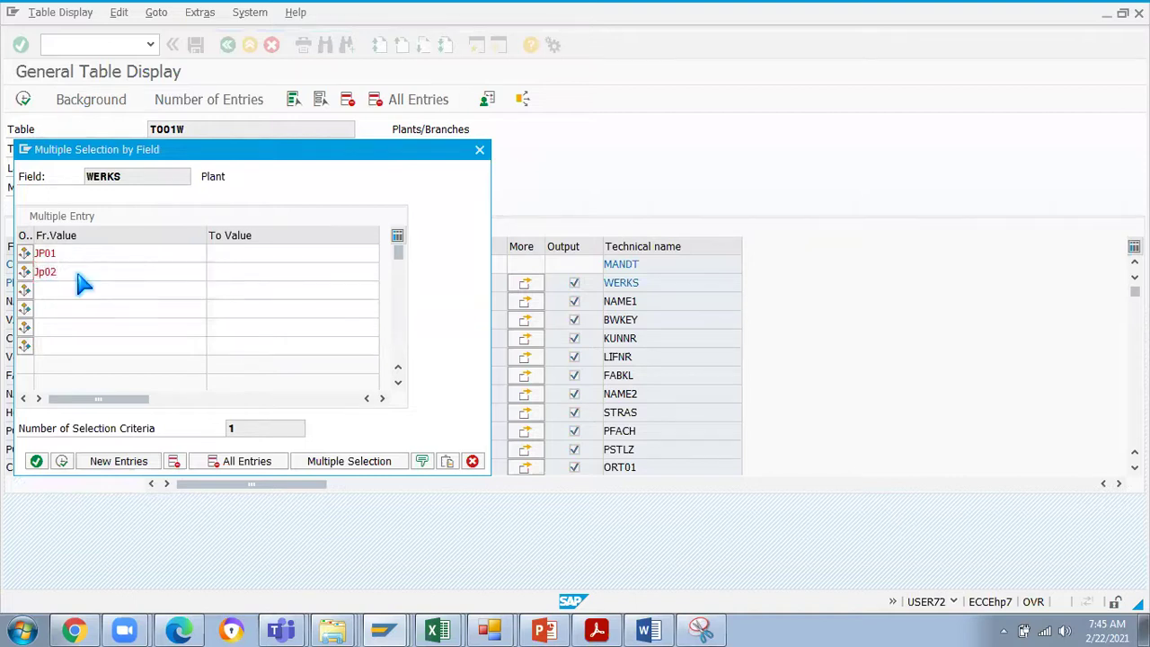
click(35, 461)
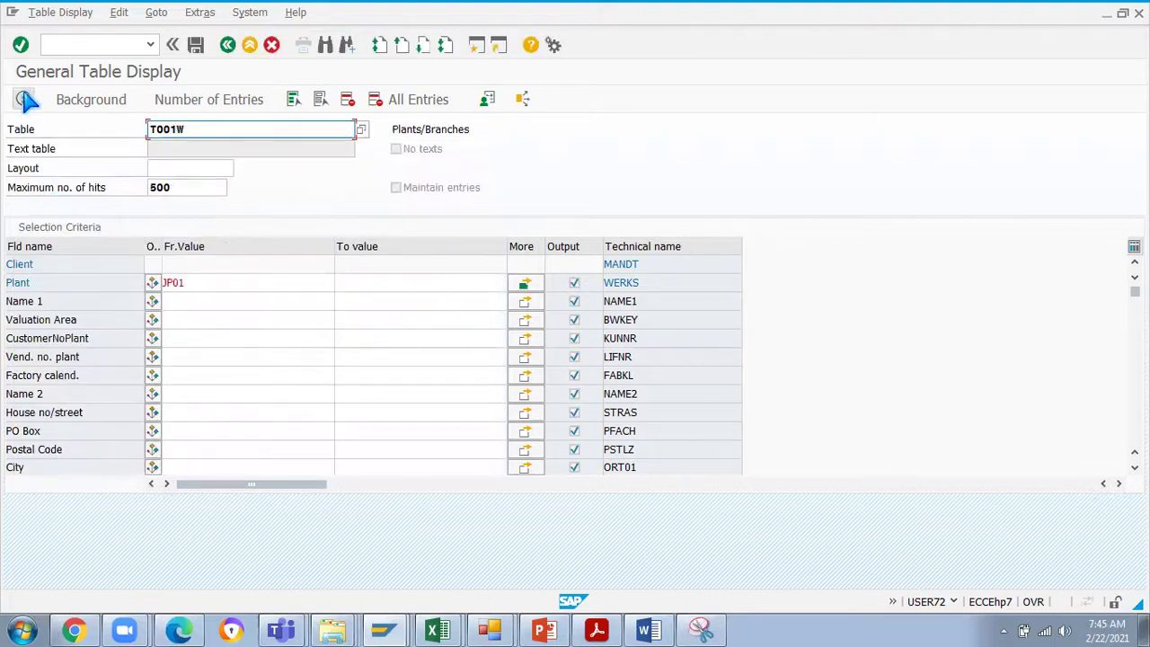
- Run the T001W selection and examine the columns of the plant entries, including the Address column
click(23, 99)
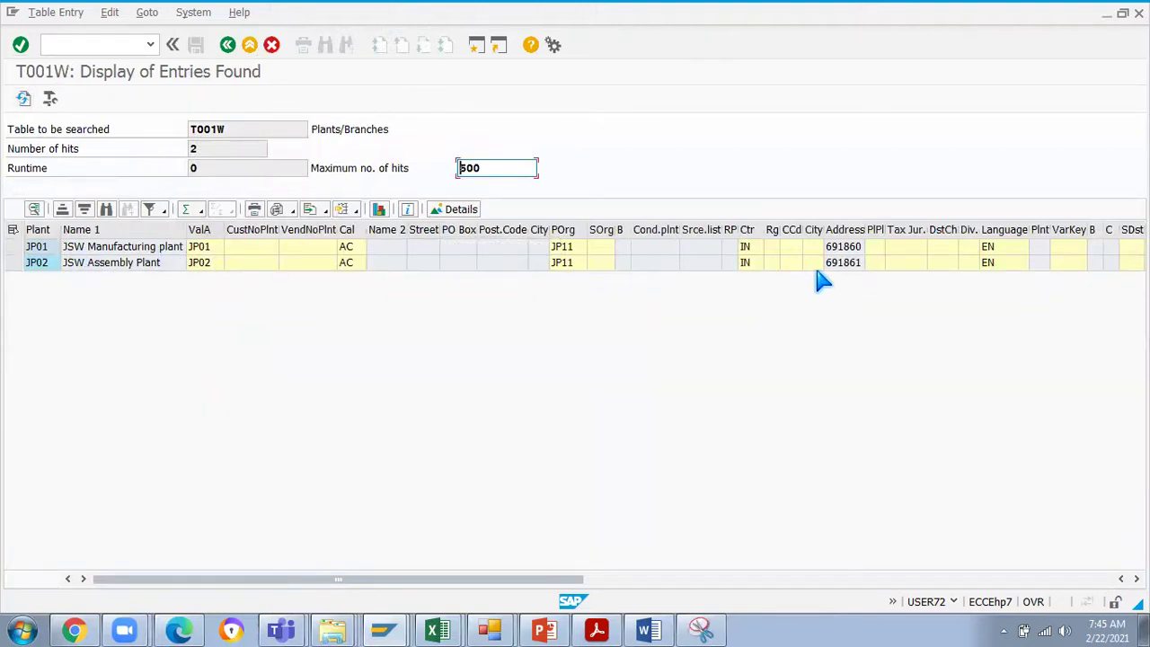
click(845, 230)
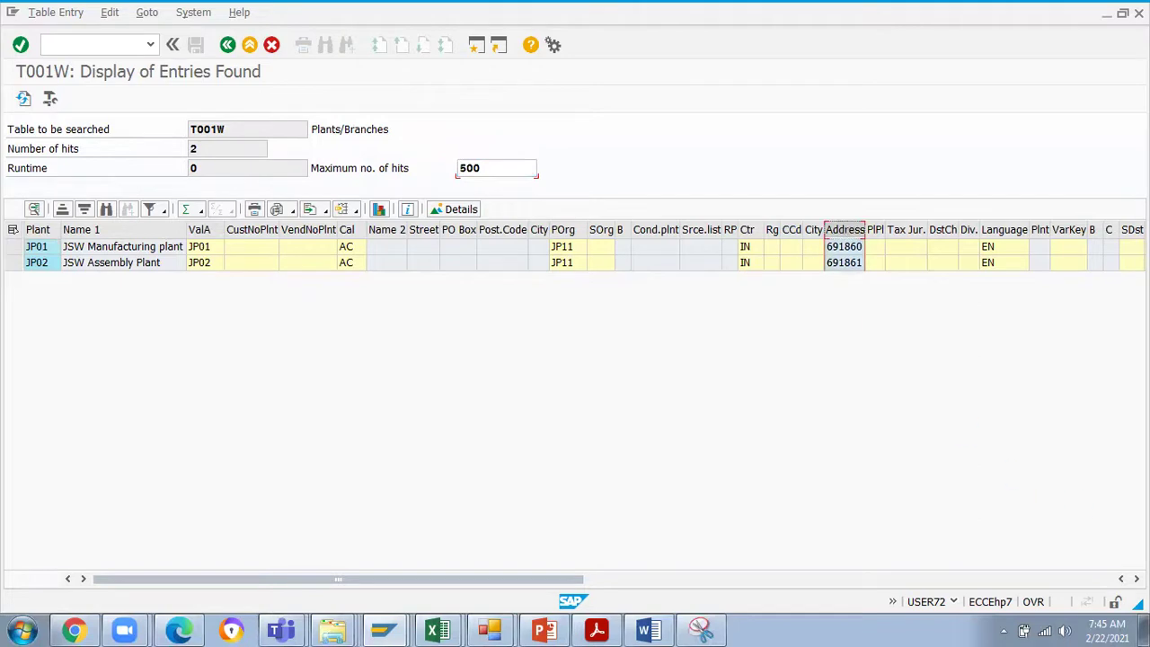
click(1136, 579)
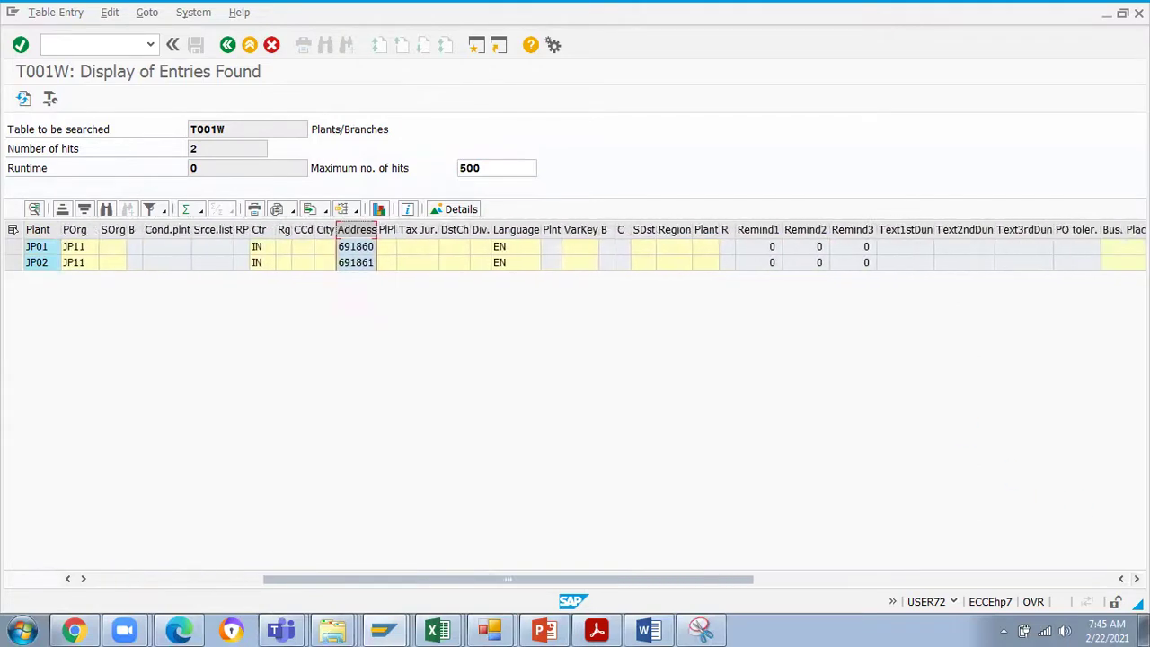
click(1137, 579)
drag(595, 579, 247, 578)
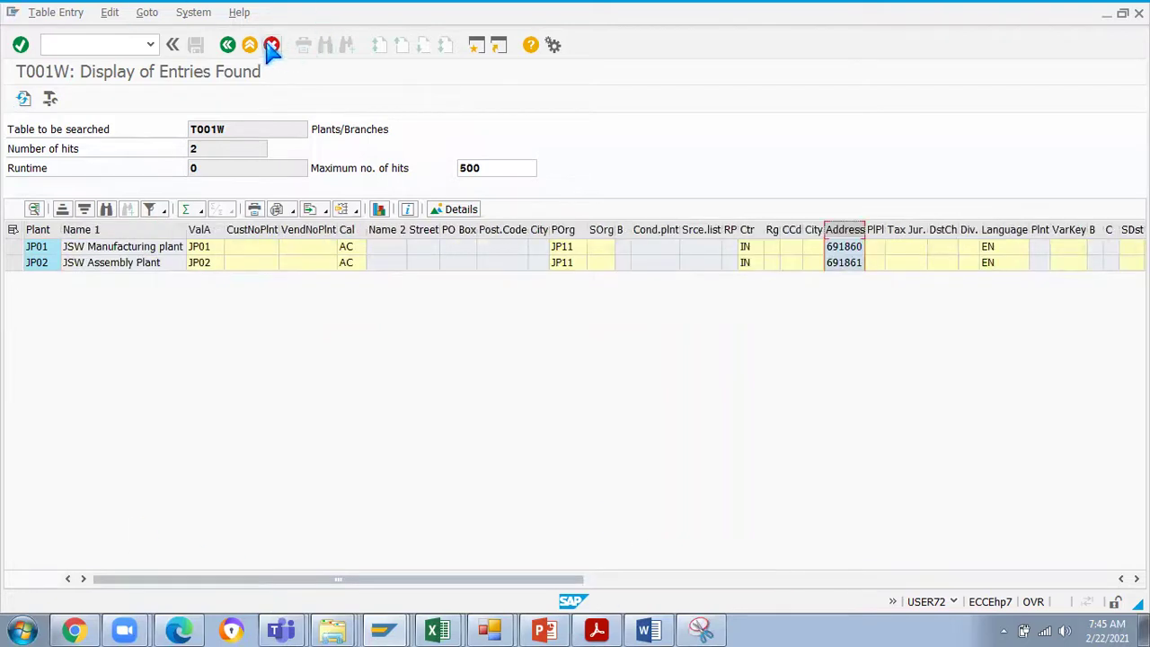
- Go back to the selection, switch the table to T001K and list its entries for company code JS07
click(226, 46)
click(218, 127)
key(BackSpace)
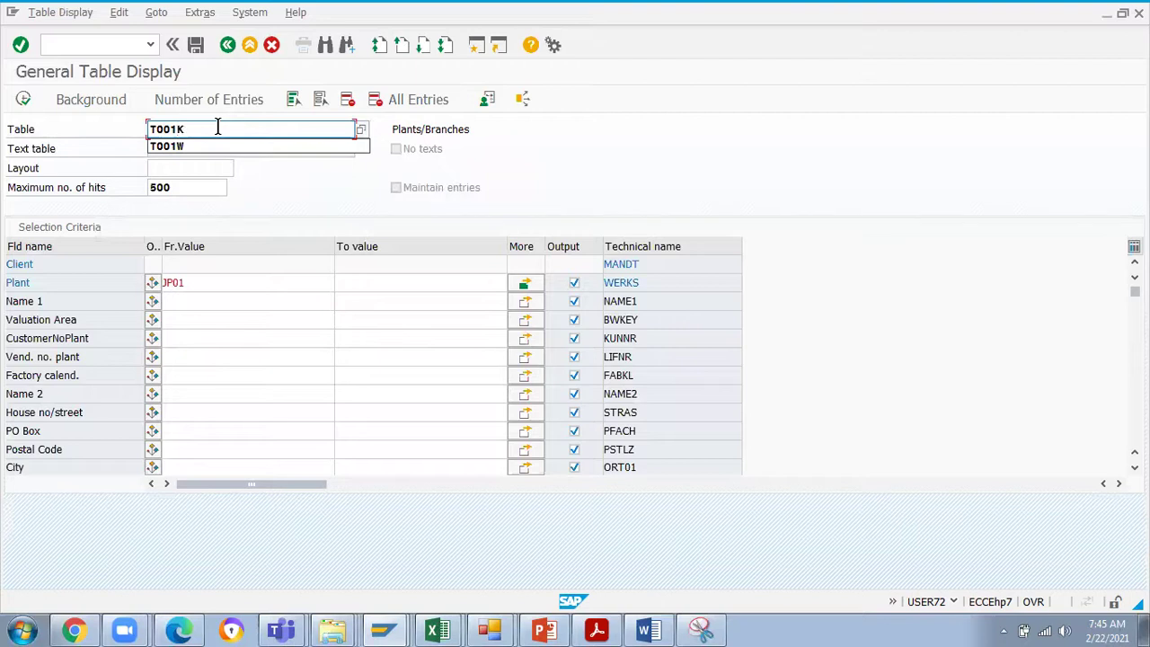
key(Return)
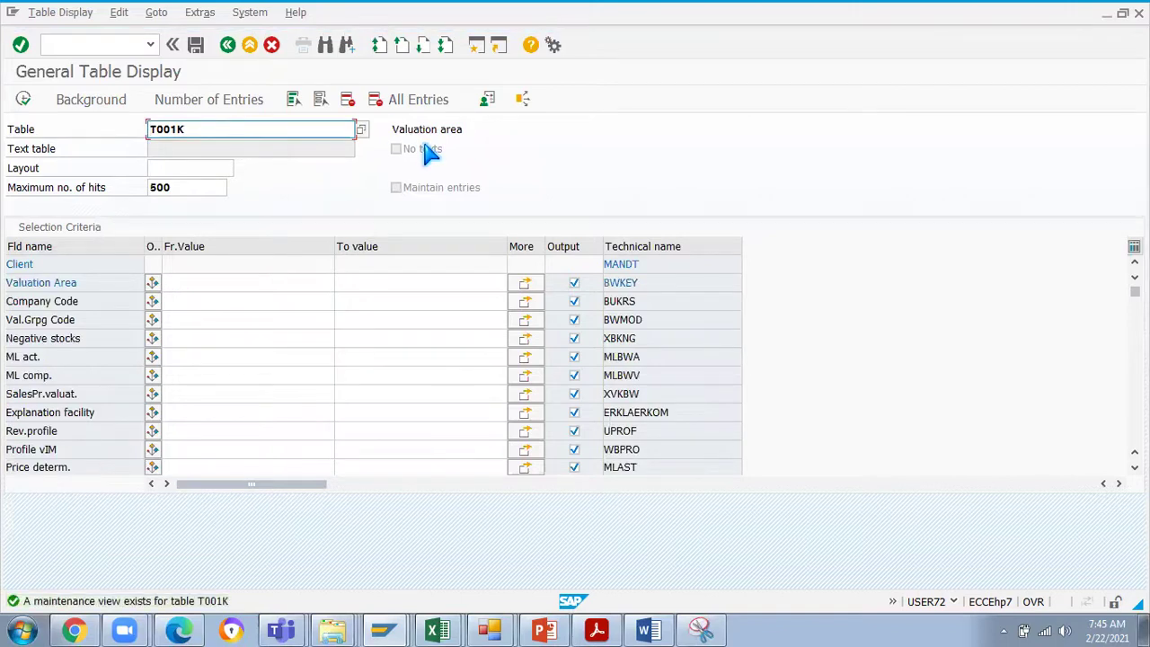
click(187, 301)
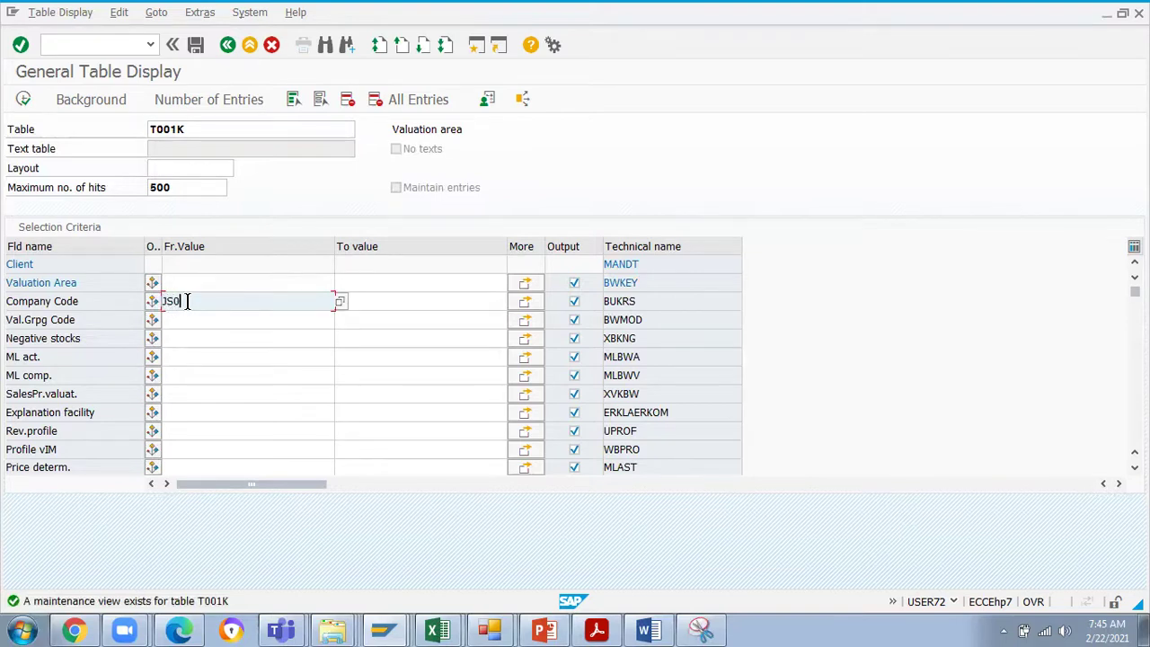
click(22, 99)
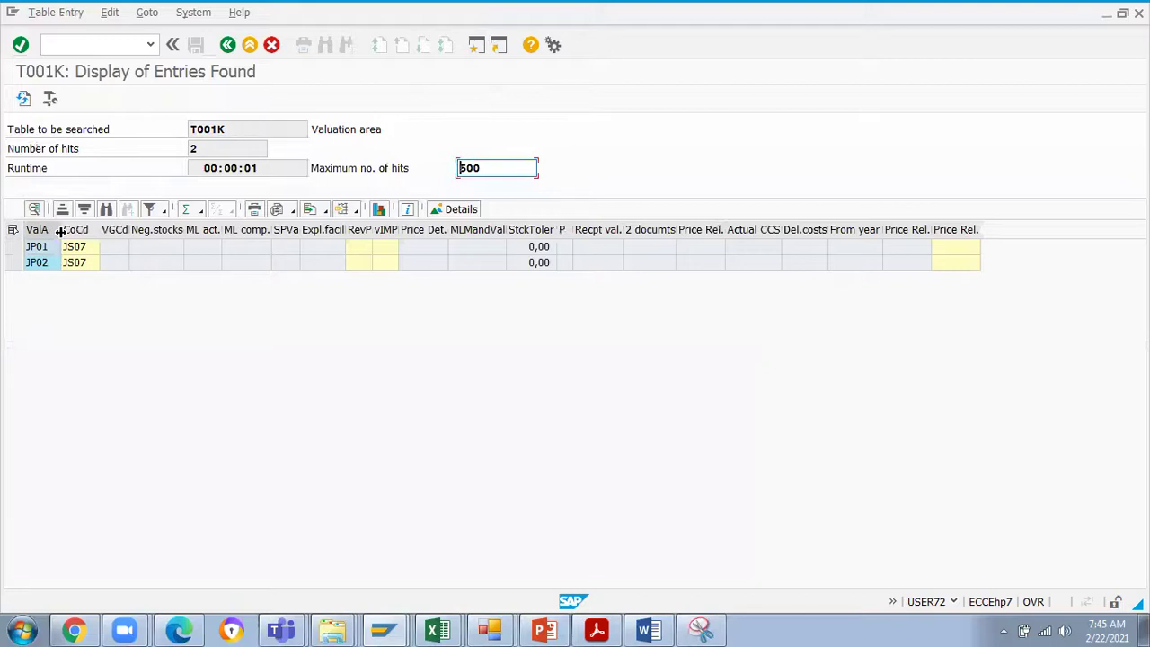
- Widen the Valuation Area and Company Code columns to show full headings and examine which company code each valuation area has
drag(60, 232, 104, 232)
double_click(149, 231)
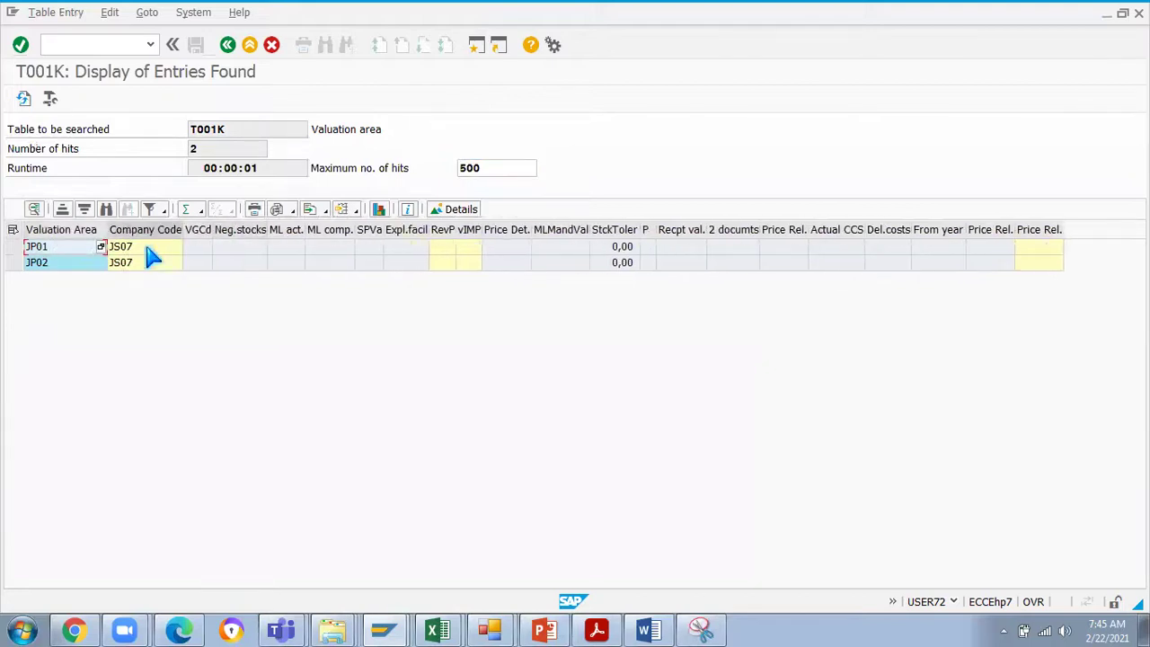
click(50, 231)
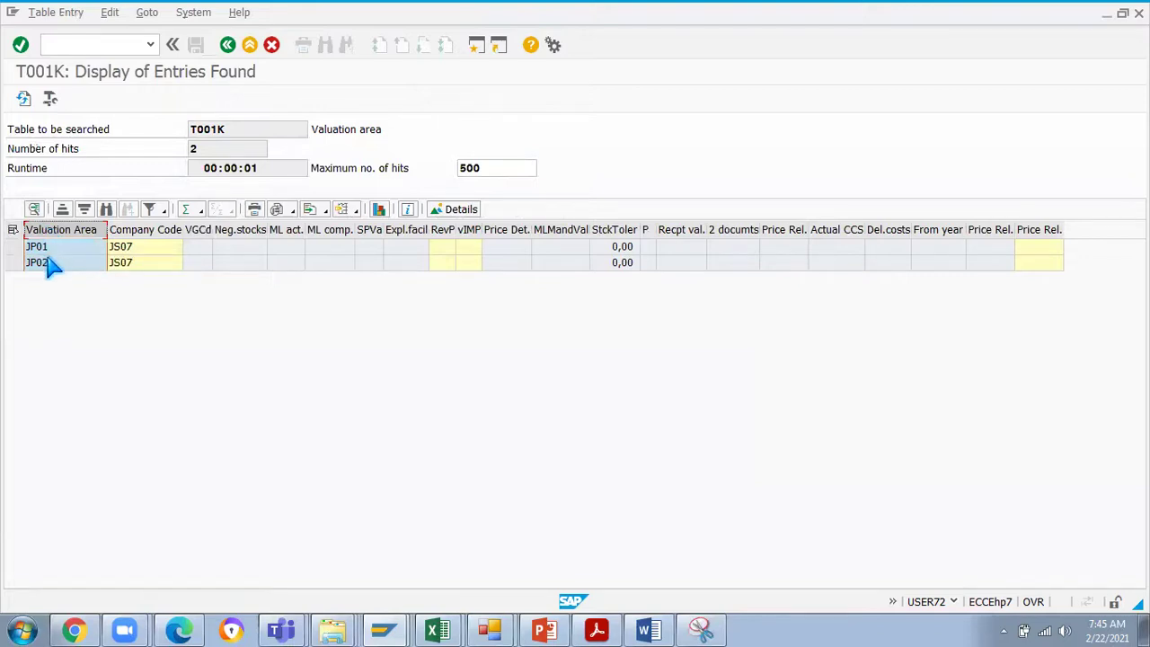
click(47, 263)
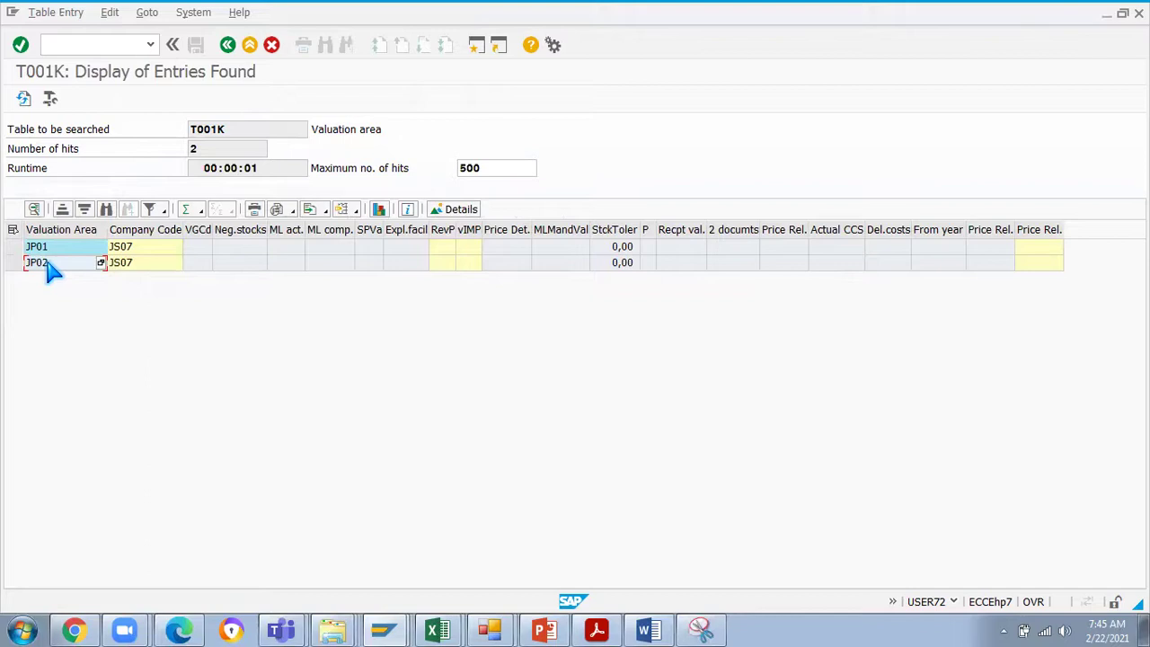
click(132, 233)
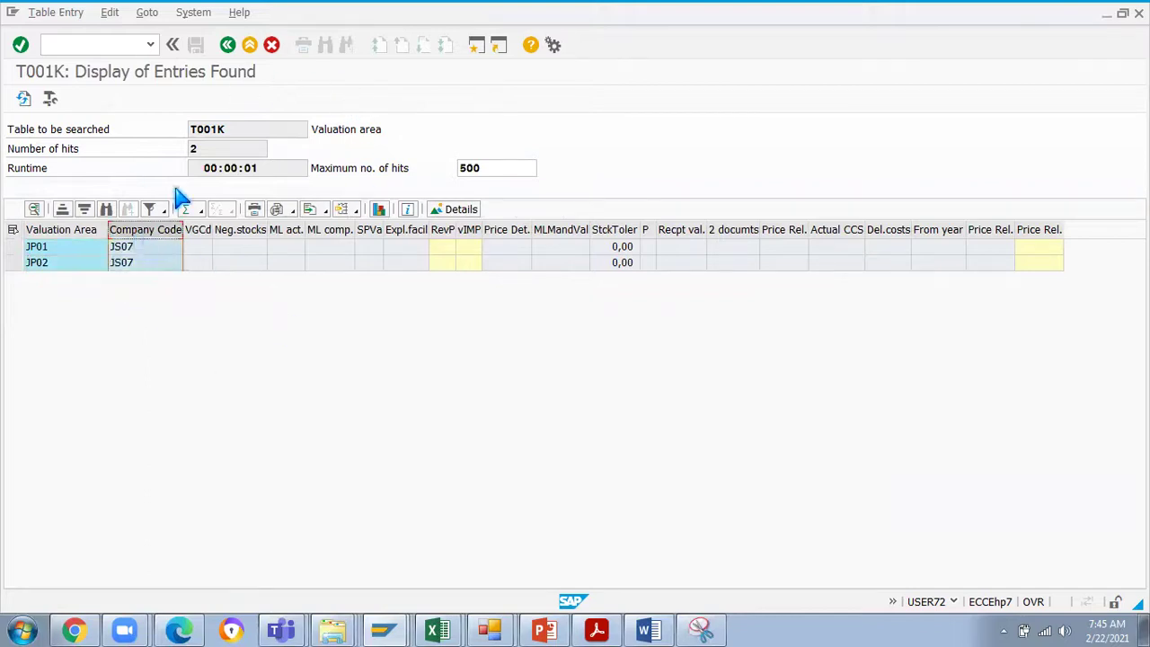
drag(230, 129, 187, 129)
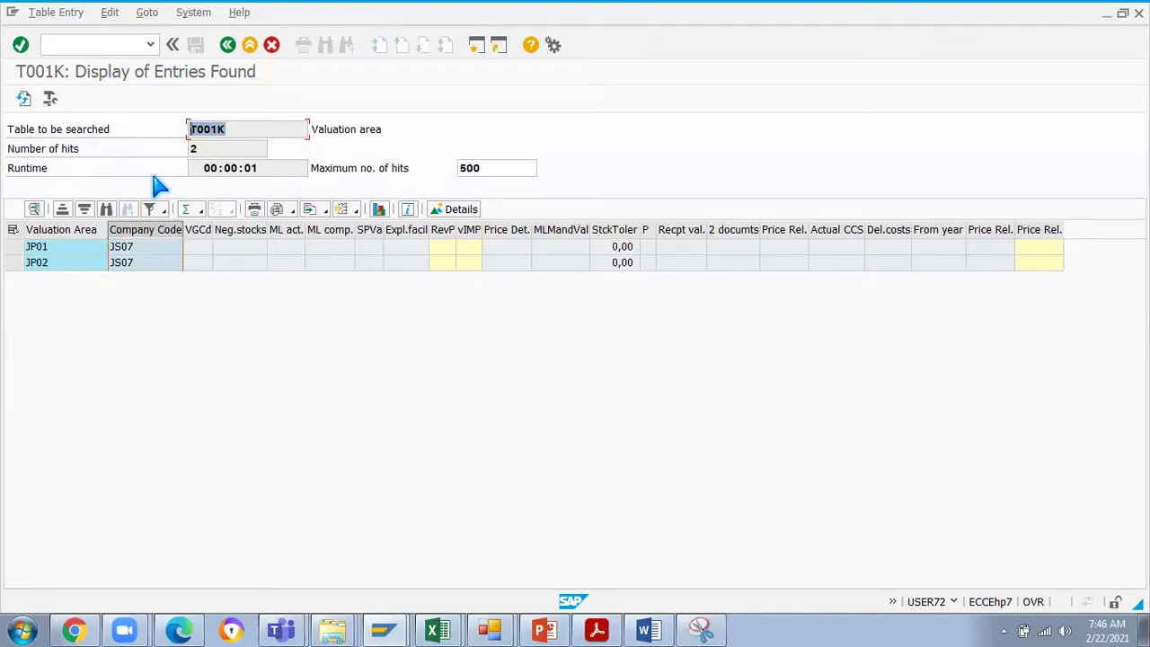
- Leave the T001K results, switch to the Transport Organizer and individually display the owner's modifiable requests with the Request/Task filter cleared
click(232, 135)
click(227, 44)
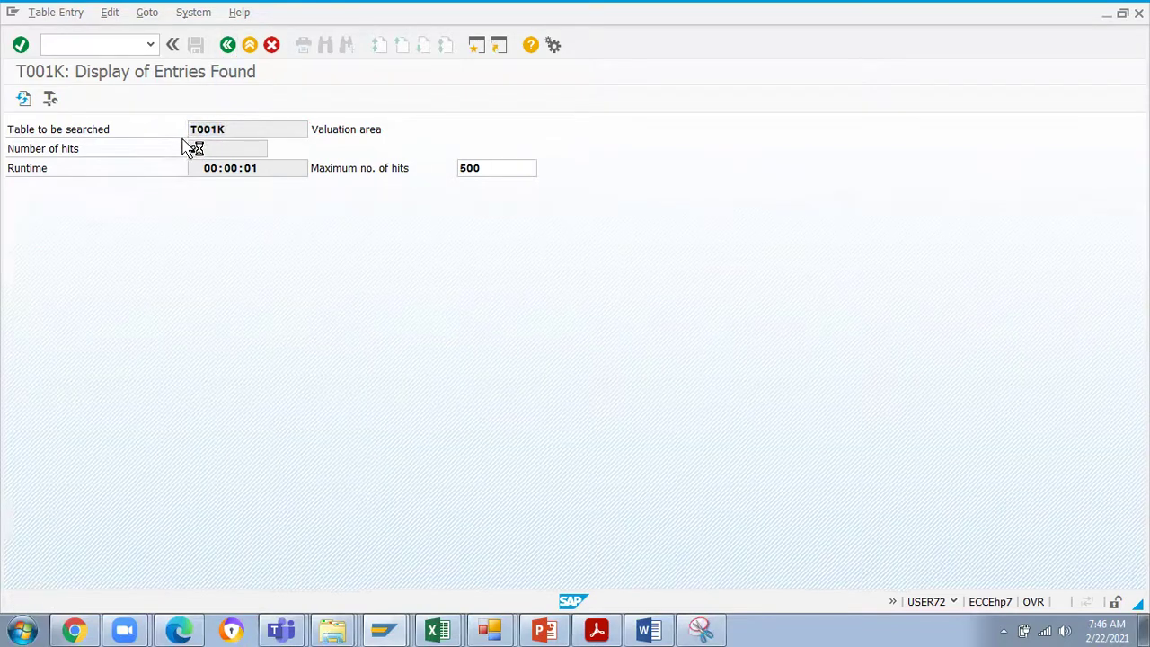
key(alt+Tab)
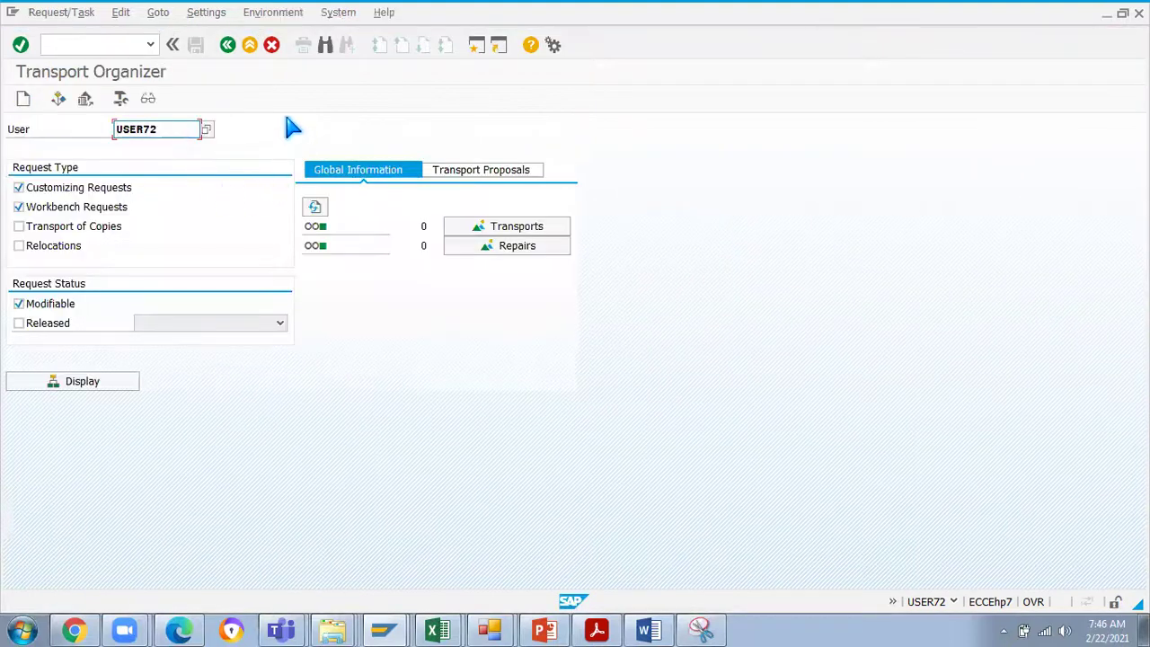
click(149, 99)
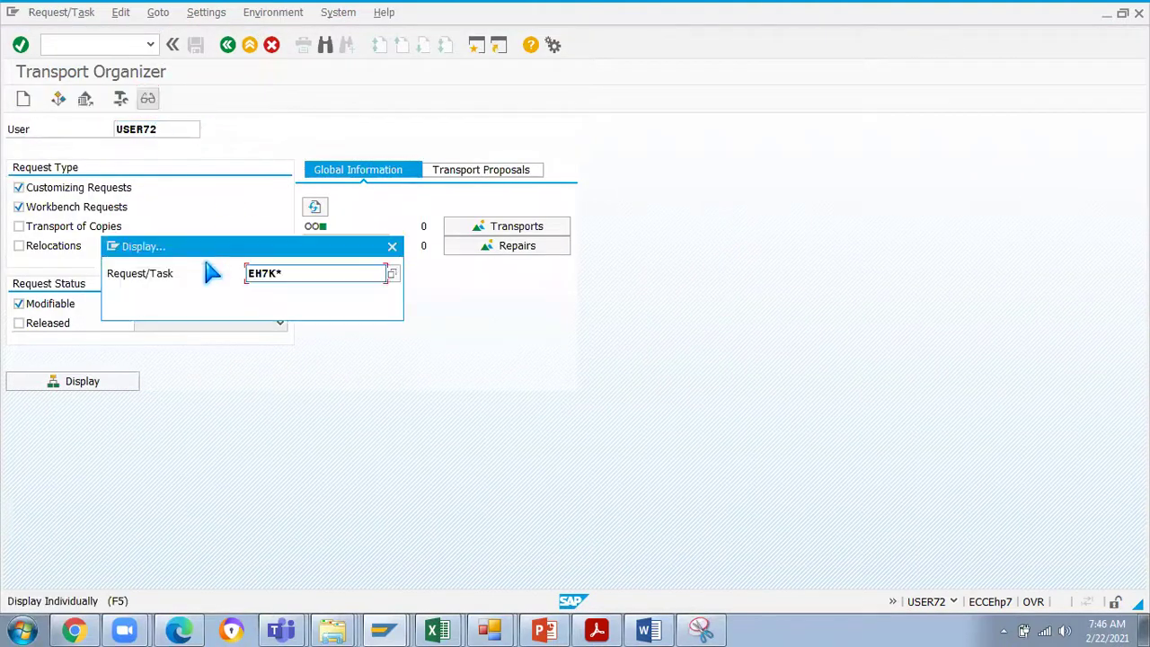
drag(334, 275, 136, 265)
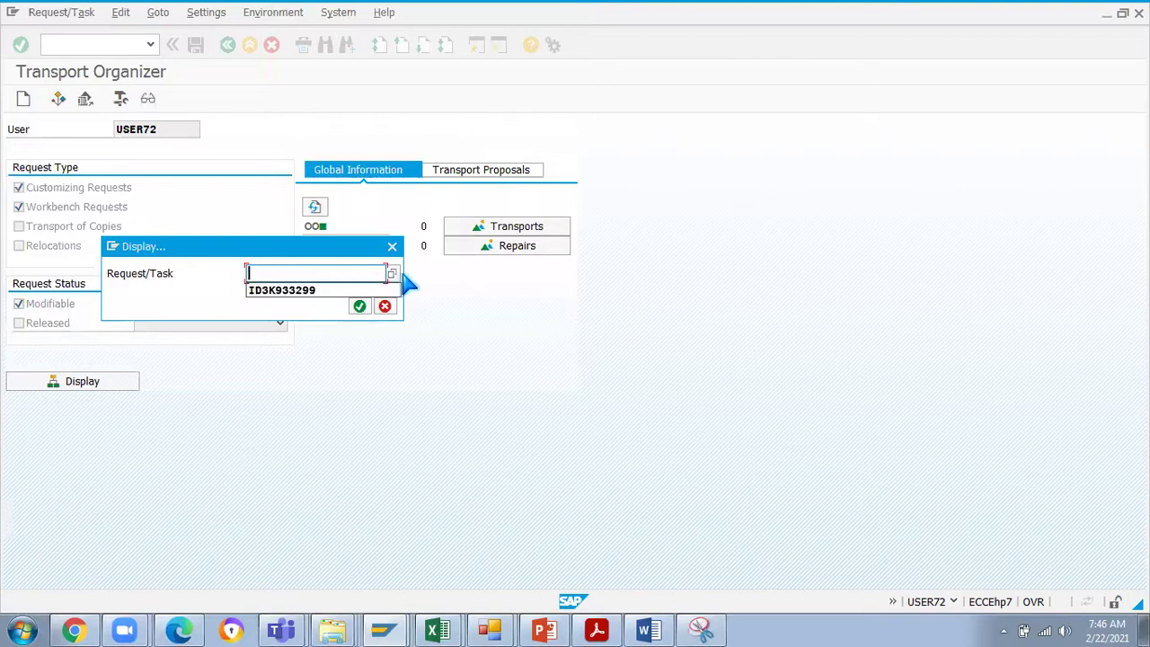
key(Return)
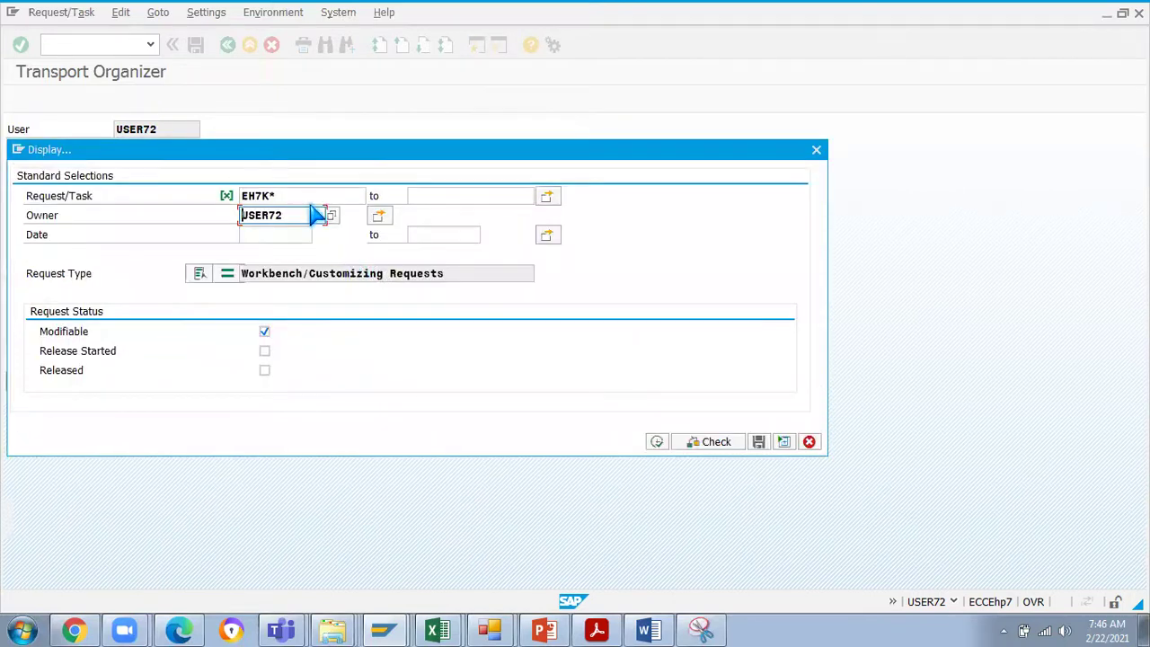
double_click(302, 197)
key(BackSpace)
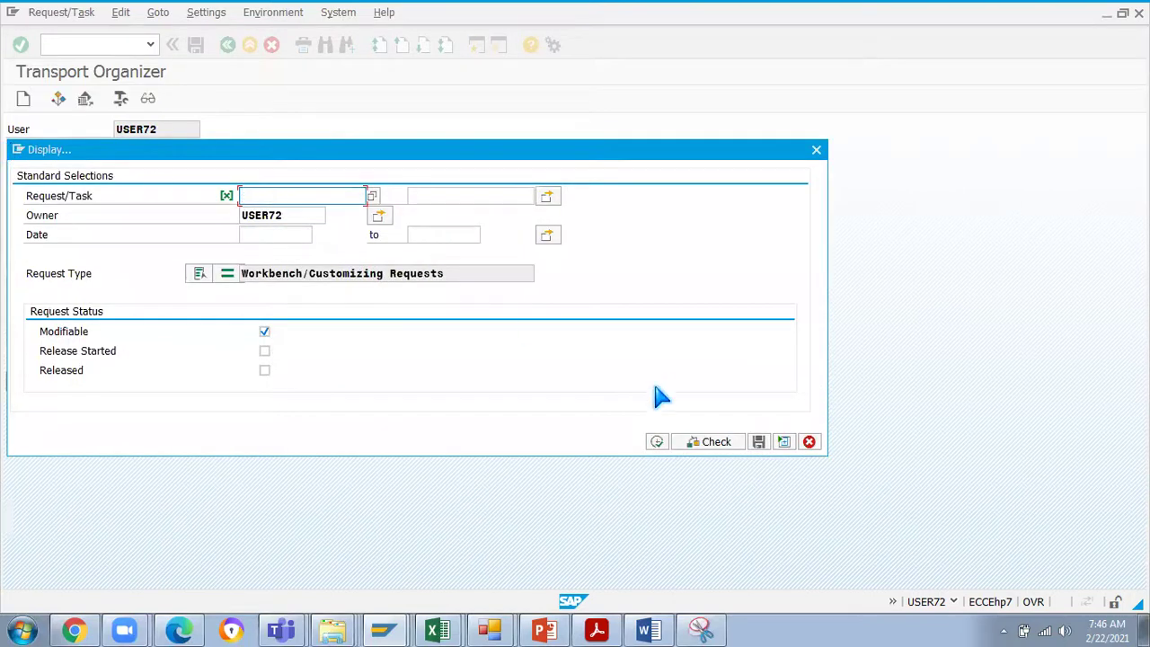
click(655, 442)
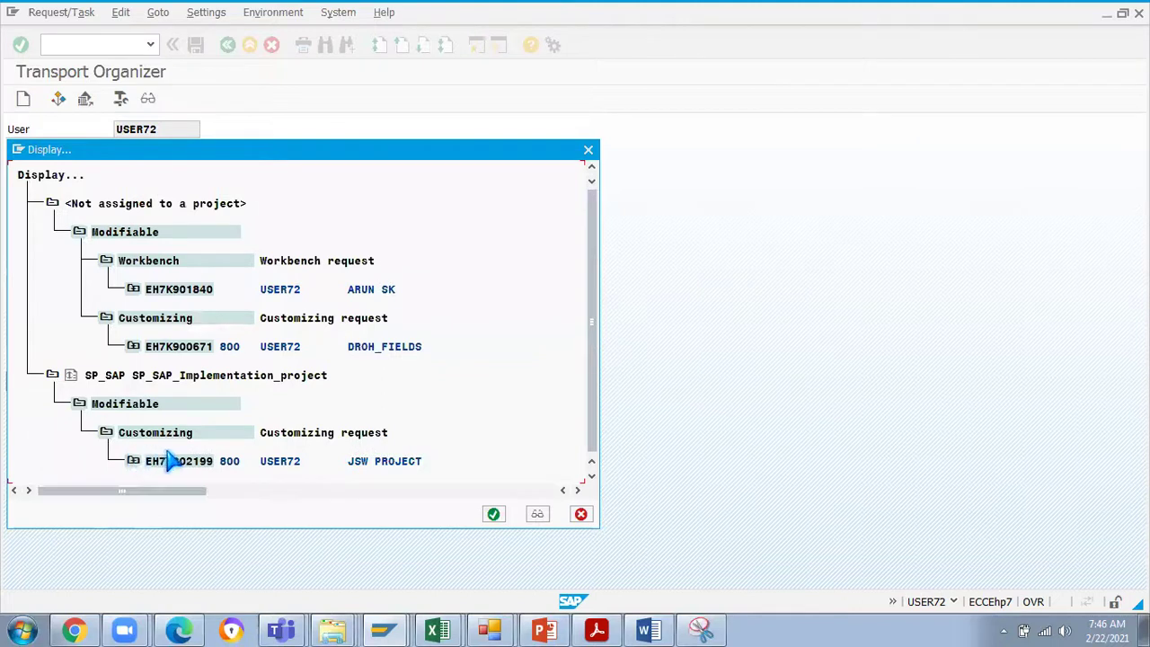
- Expand the JSW PROJECT request's customizing task and its plant definition activity down to the tables under ADDRESS
click(133, 462)
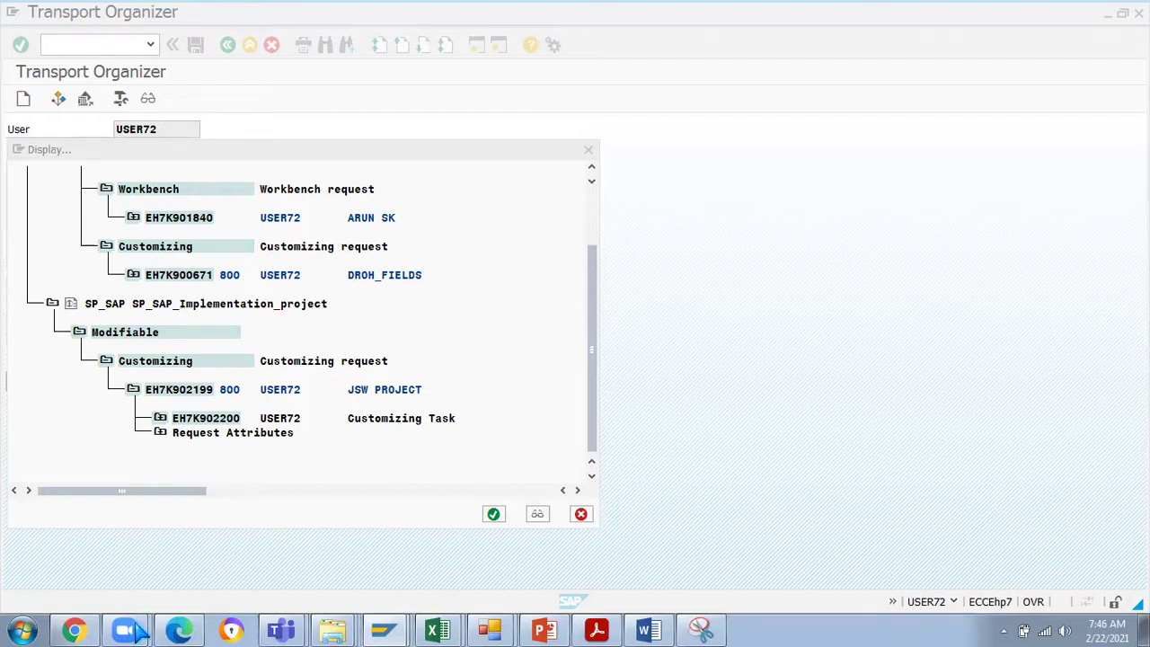
click(161, 419)
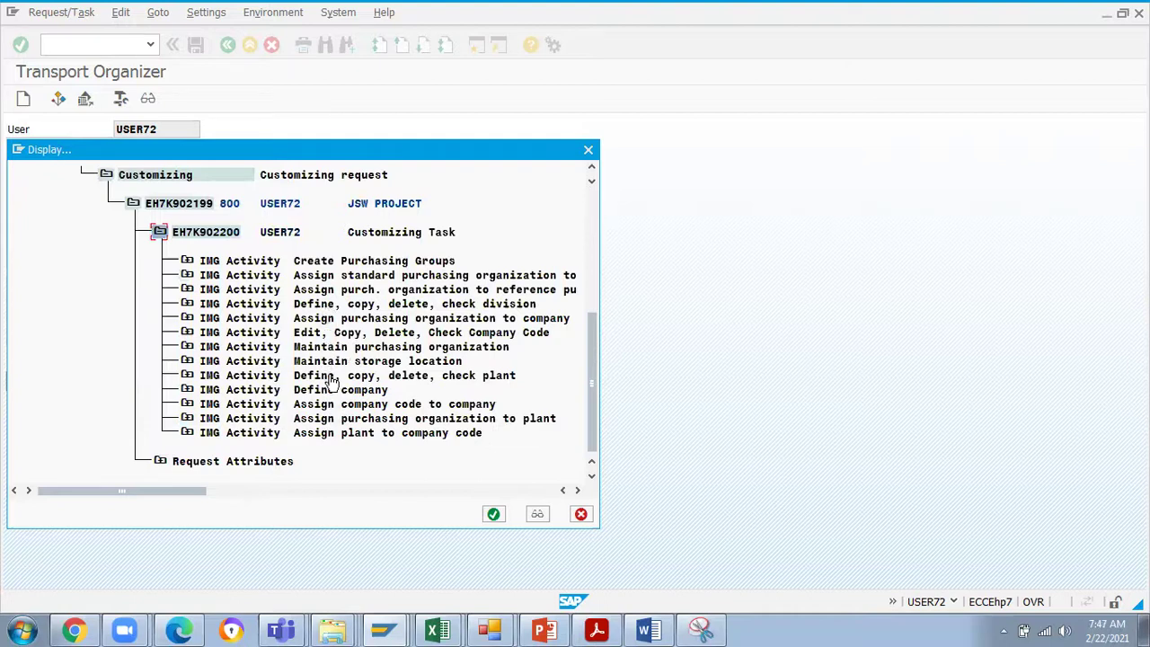
click(188, 376)
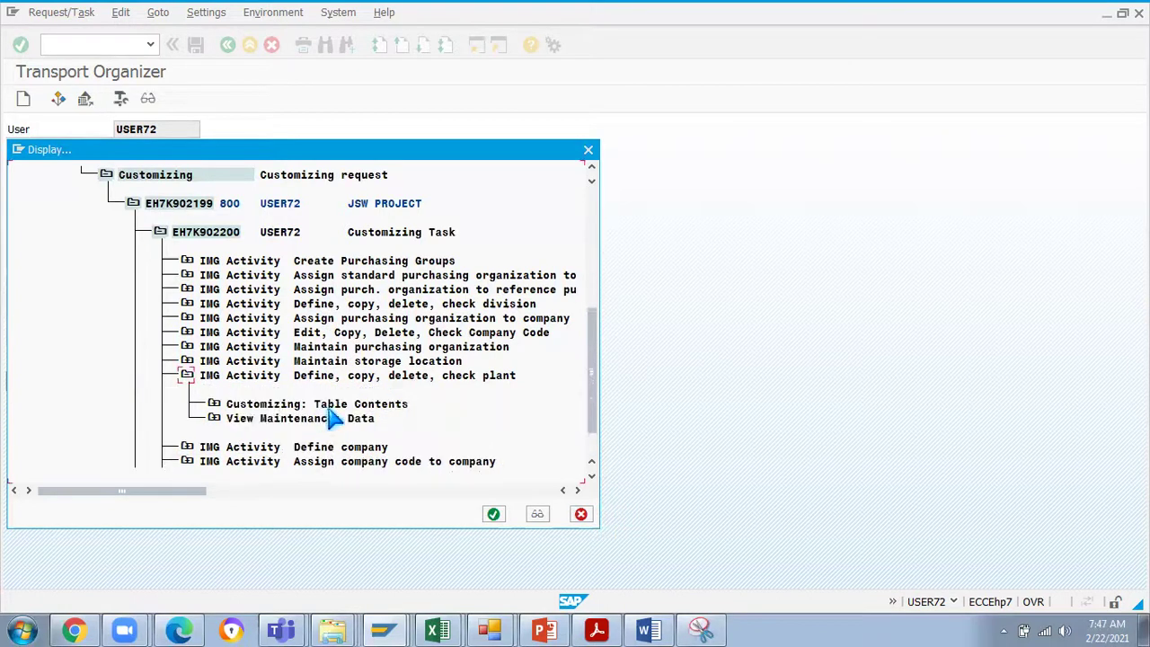
click(214, 405)
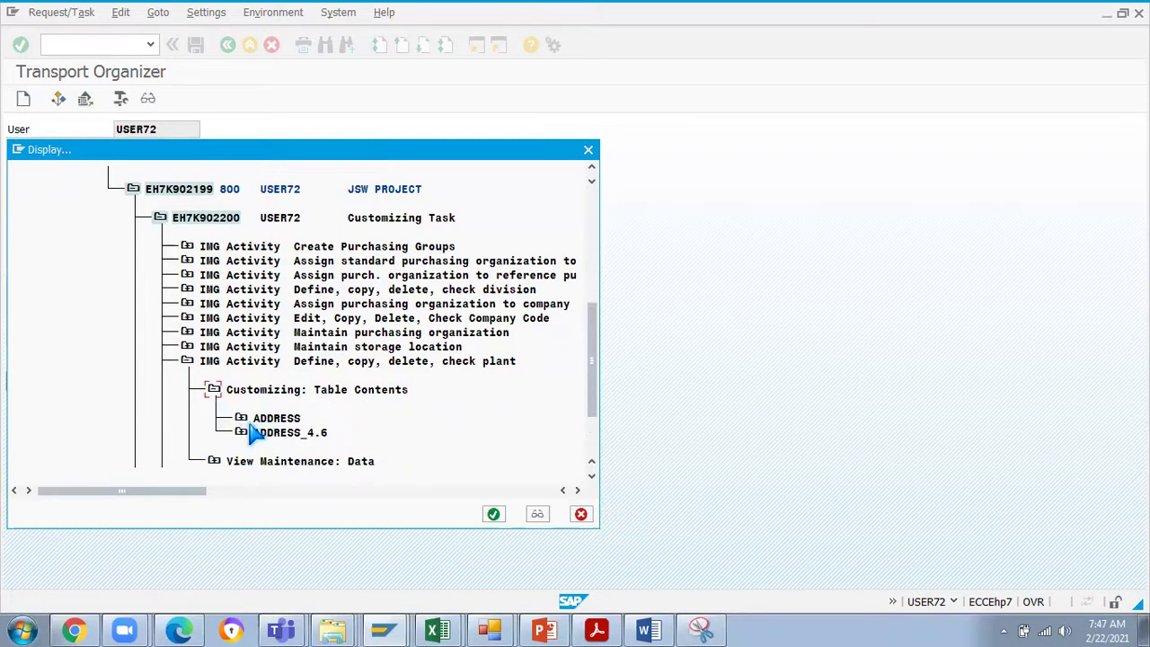
click(241, 418)
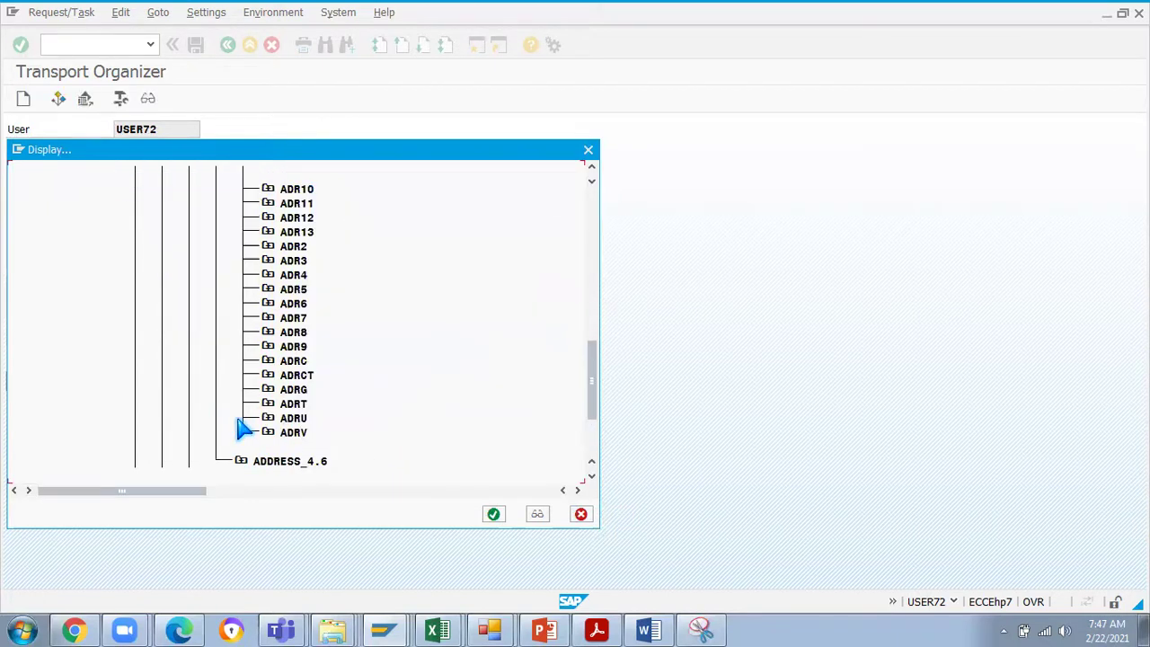
- Review the recorded IMG activities, collapse ADDRESS, and expand ADDRESS_4.6 to examine its address tables
drag(593, 390, 604, 282)
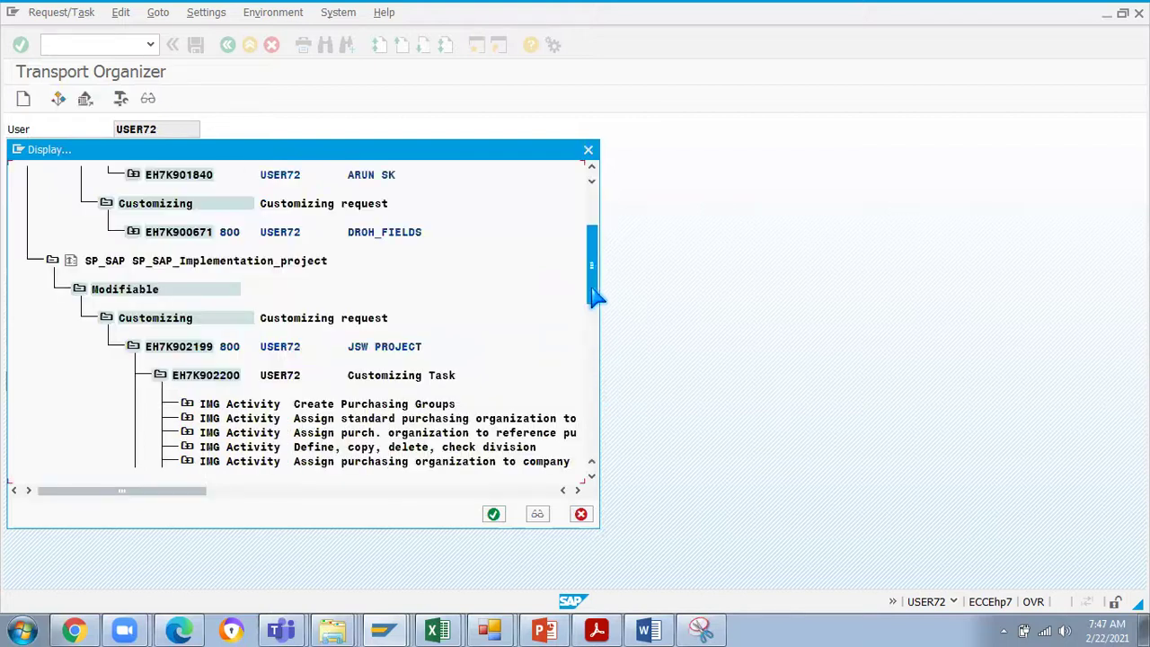
scroll(506, 313, down, 1)
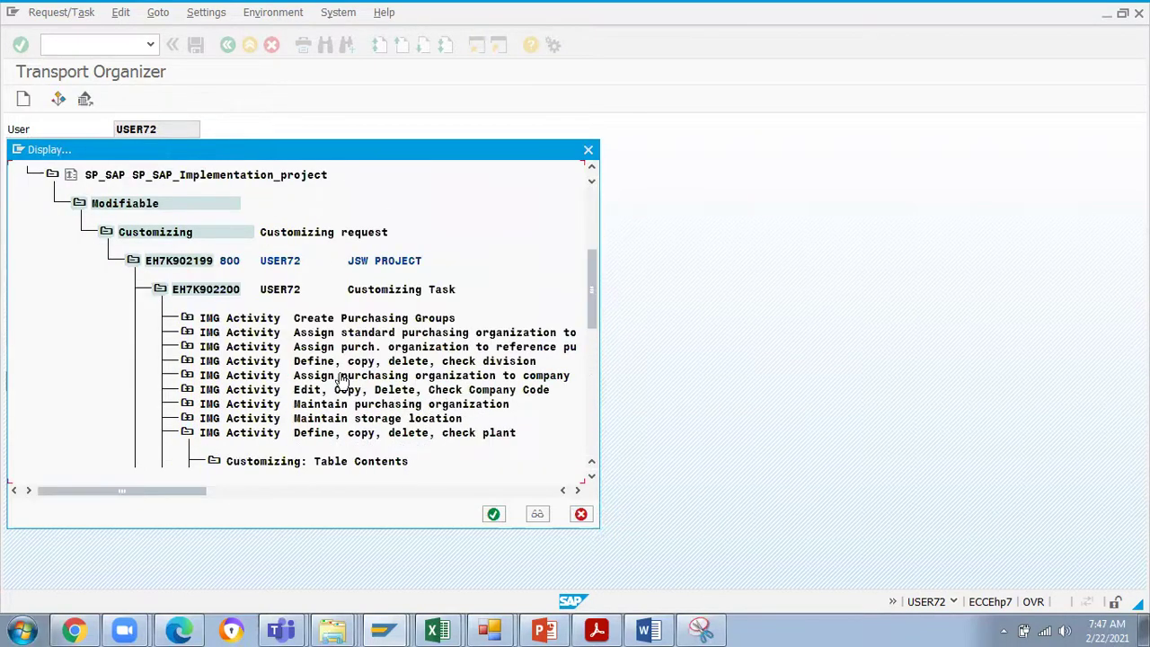
scroll(224, 407, down, 2)
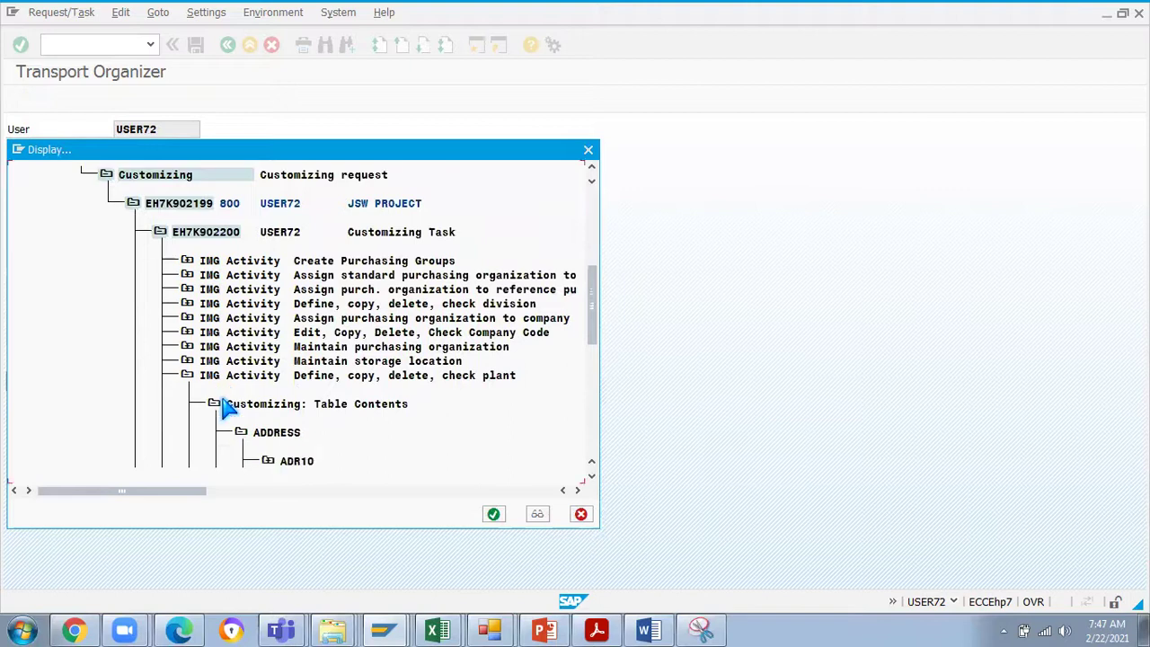
scroll(225, 407, down, 1)
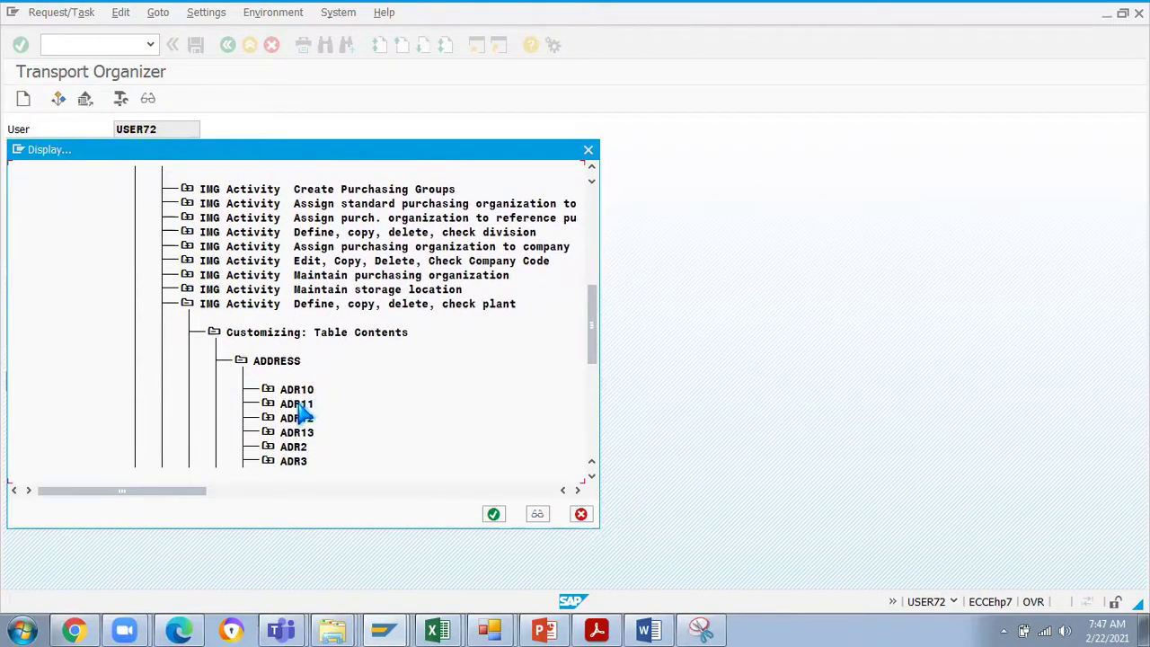
scroll(266, 370, down, 1)
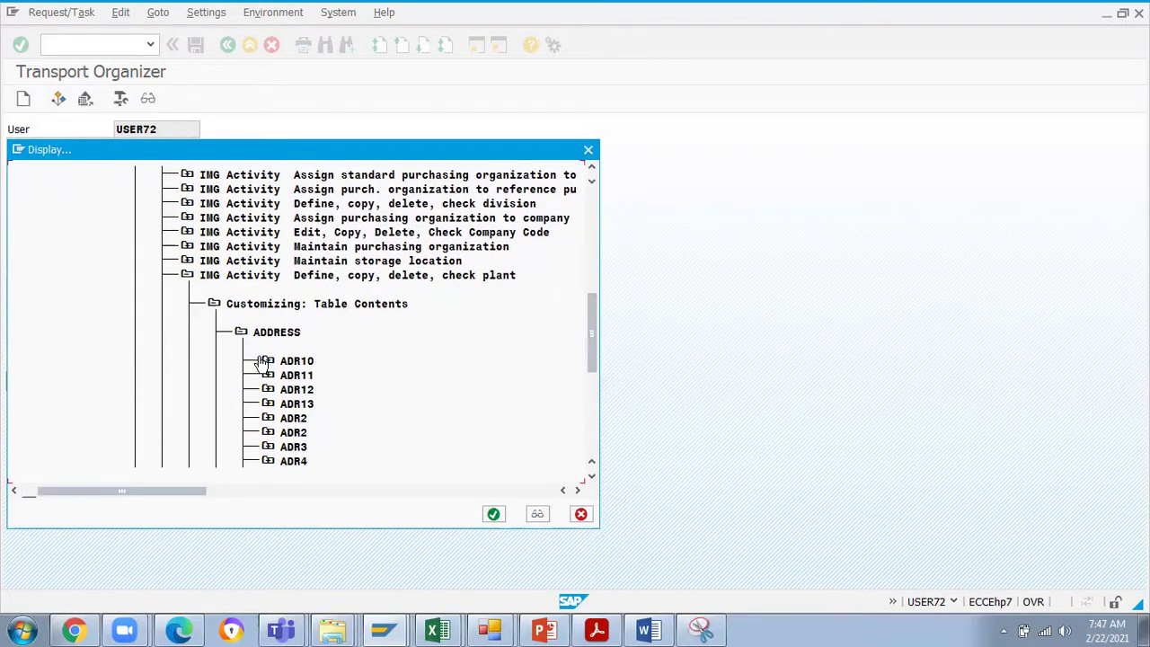
click(240, 332)
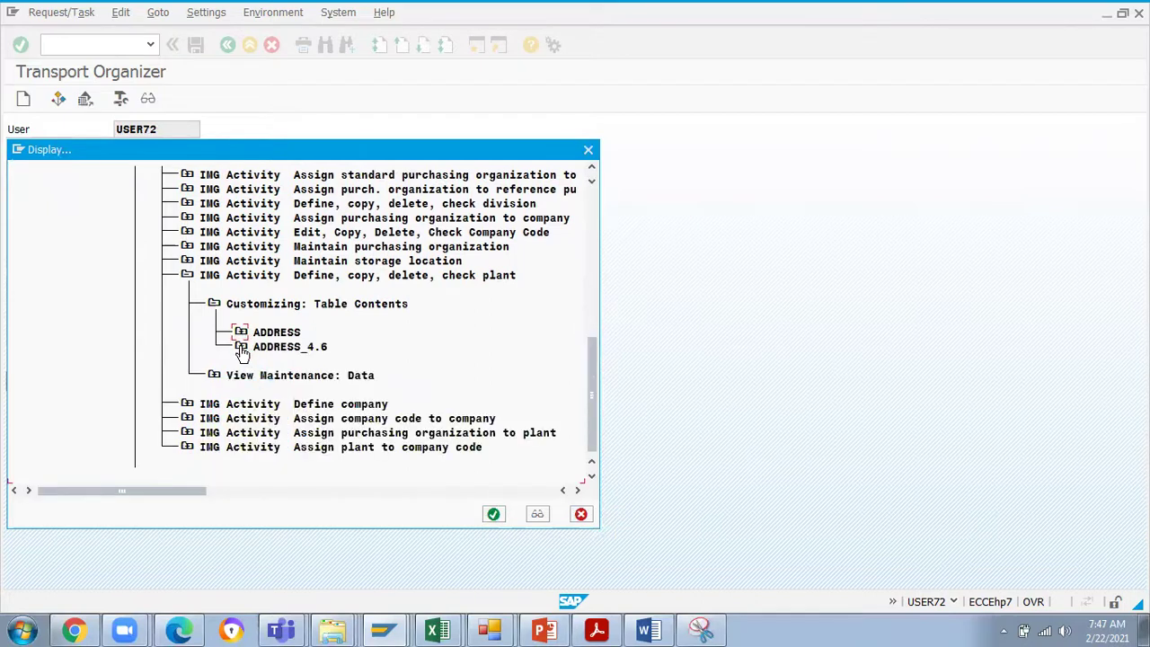
click(241, 347)
scroll(395, 351, up, 1)
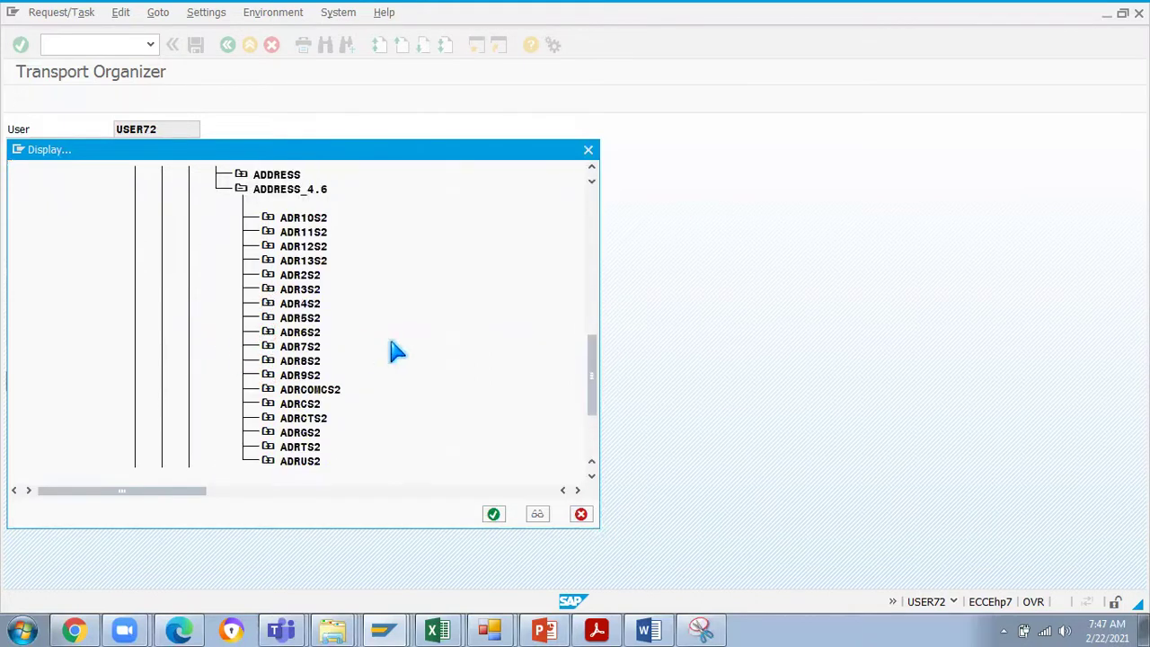
scroll(395, 351, up, 1)
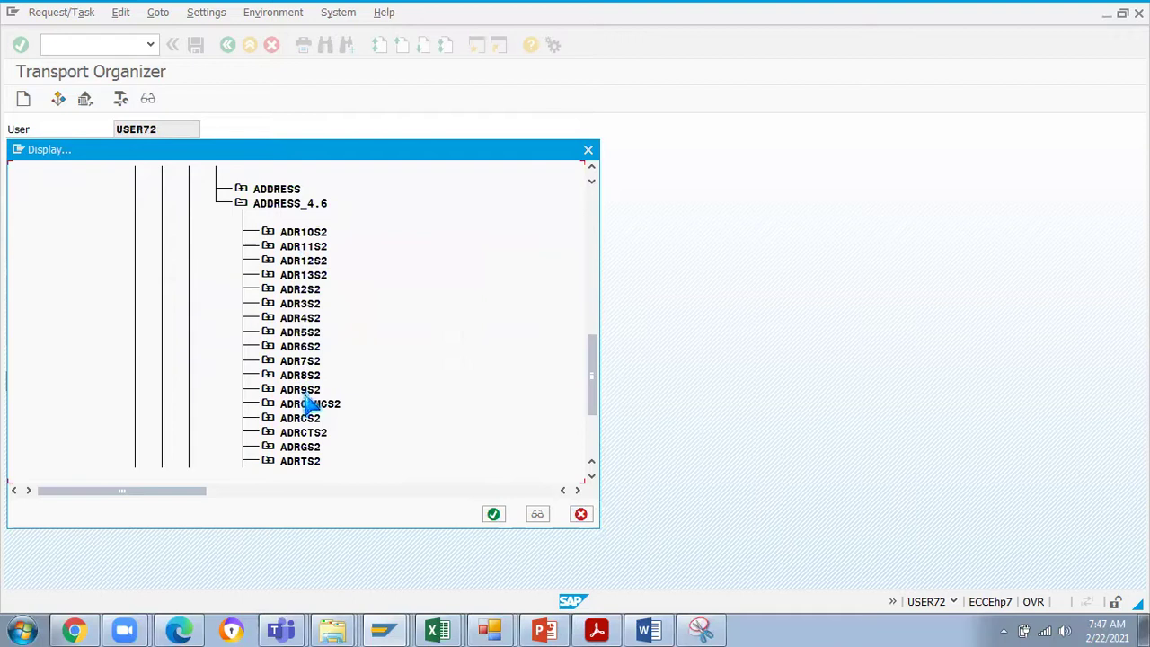
scroll(305, 406, down, 1)
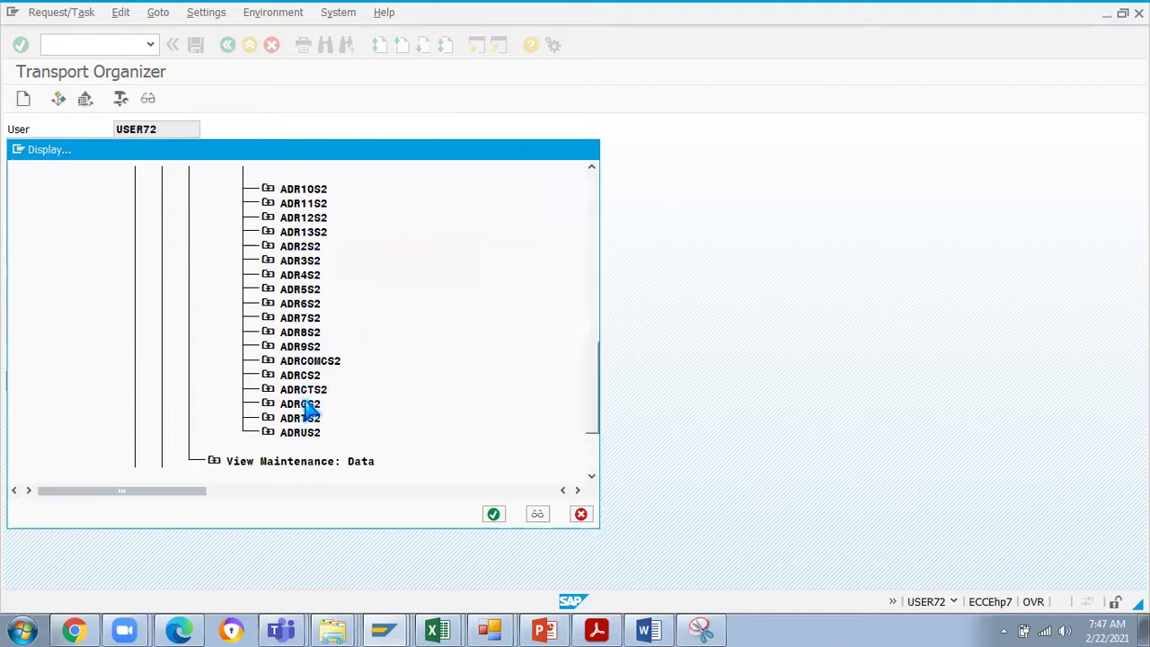
scroll(306, 406, up, 4)
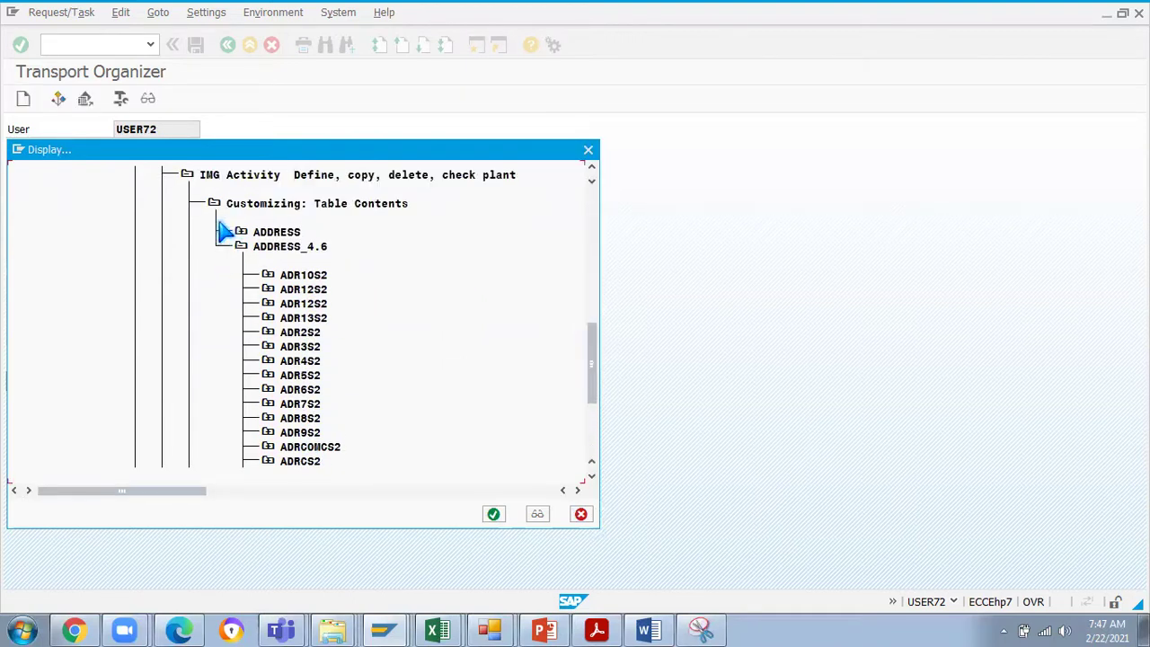
- Collapse the plant activity's table contents and expand its view maintenance data to show the table behind V_T001W
click(214, 204)
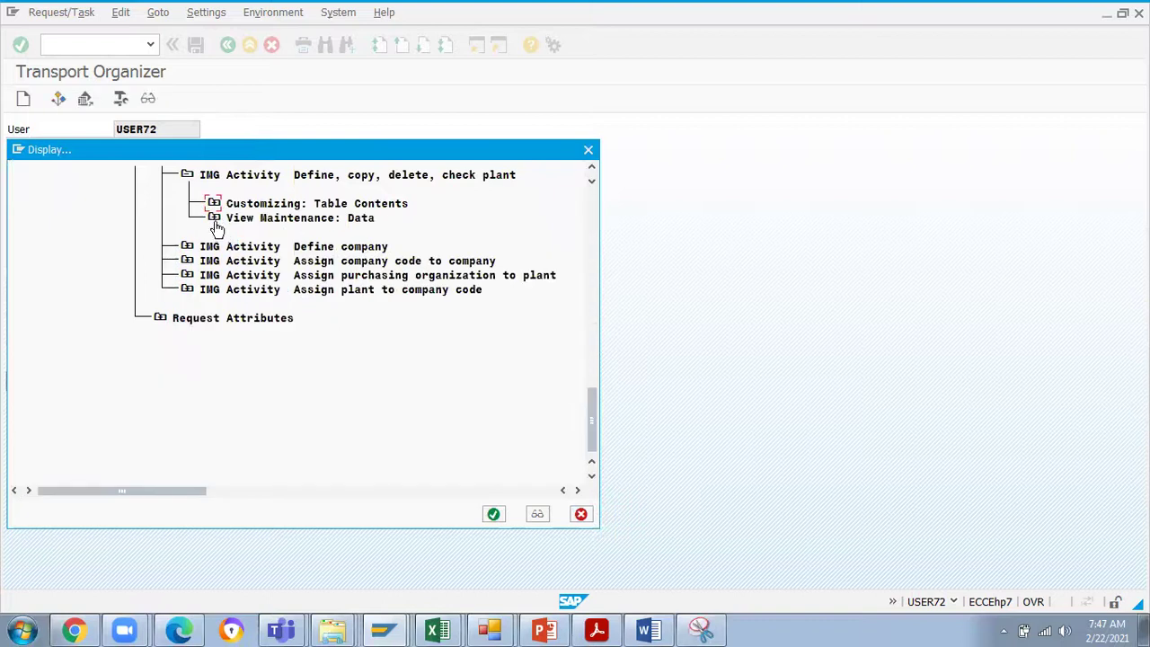
click(214, 217)
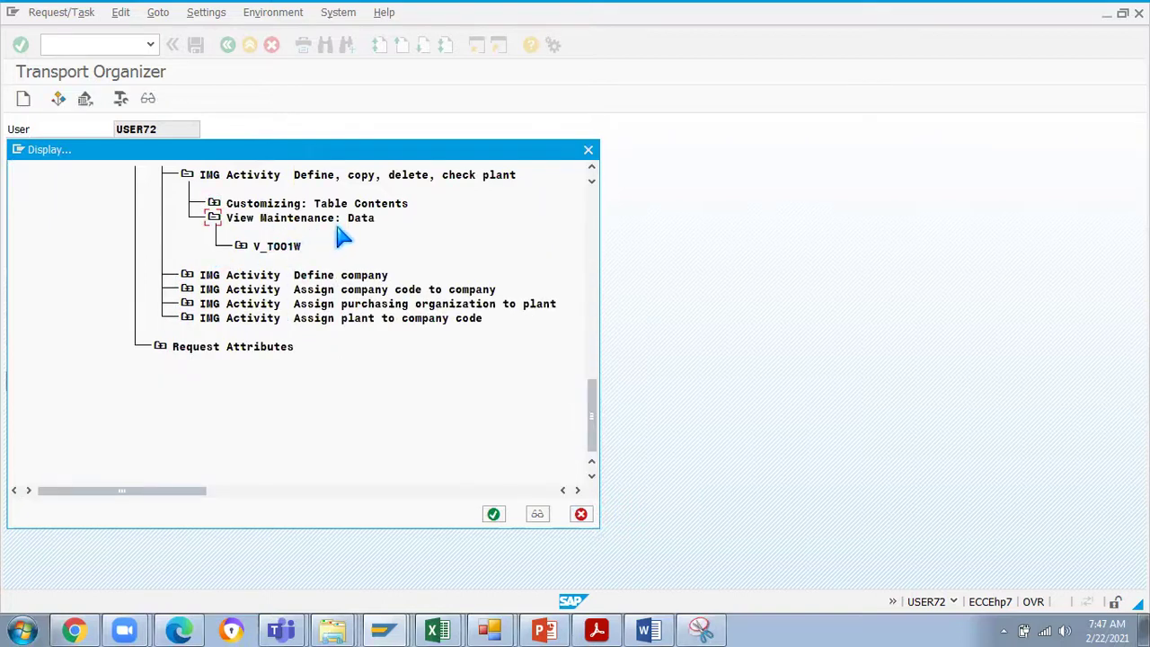
click(242, 248)
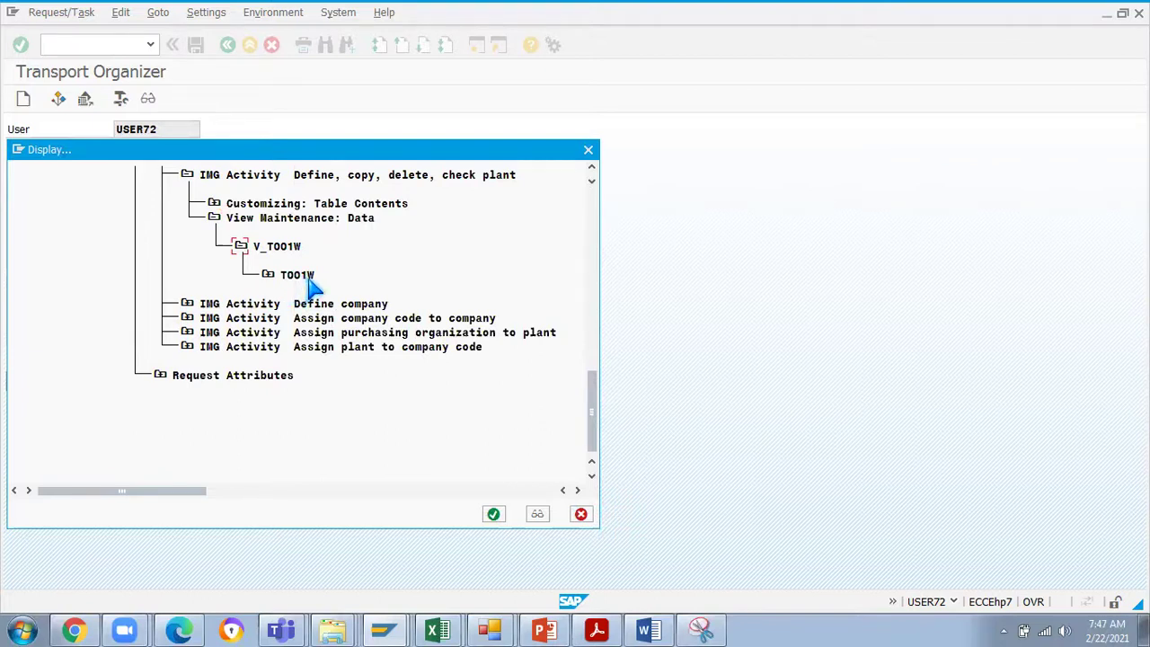
- Collapse the plant view data and expand the Define company activity to show the table behind its maintenance view
click(214, 219)
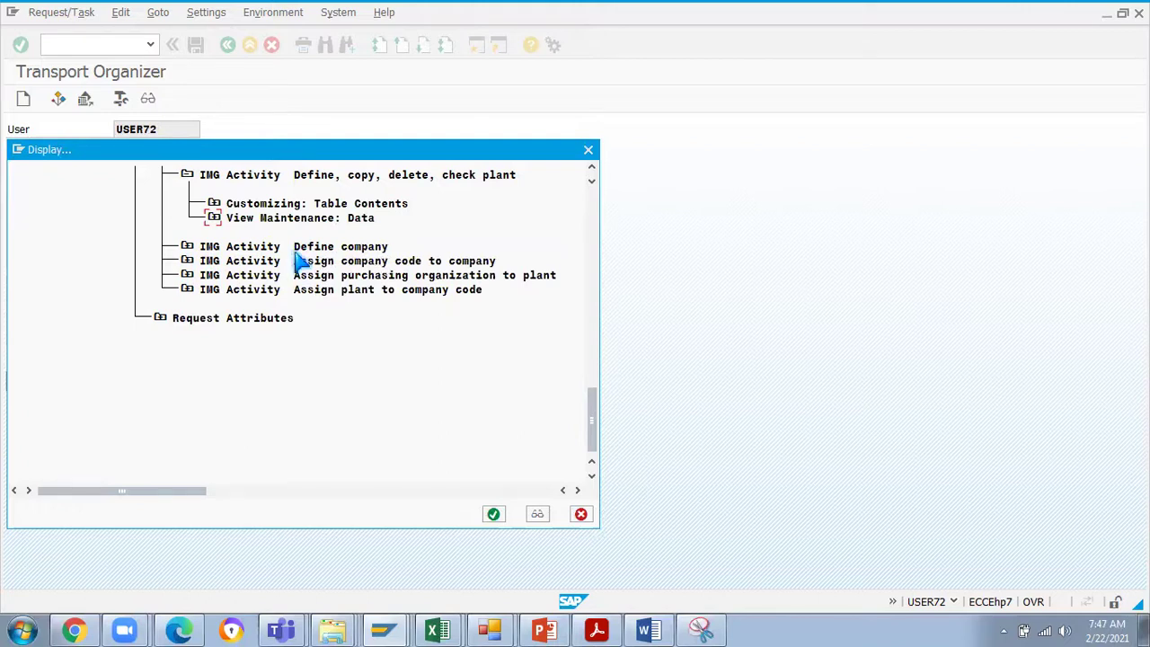
click(187, 246)
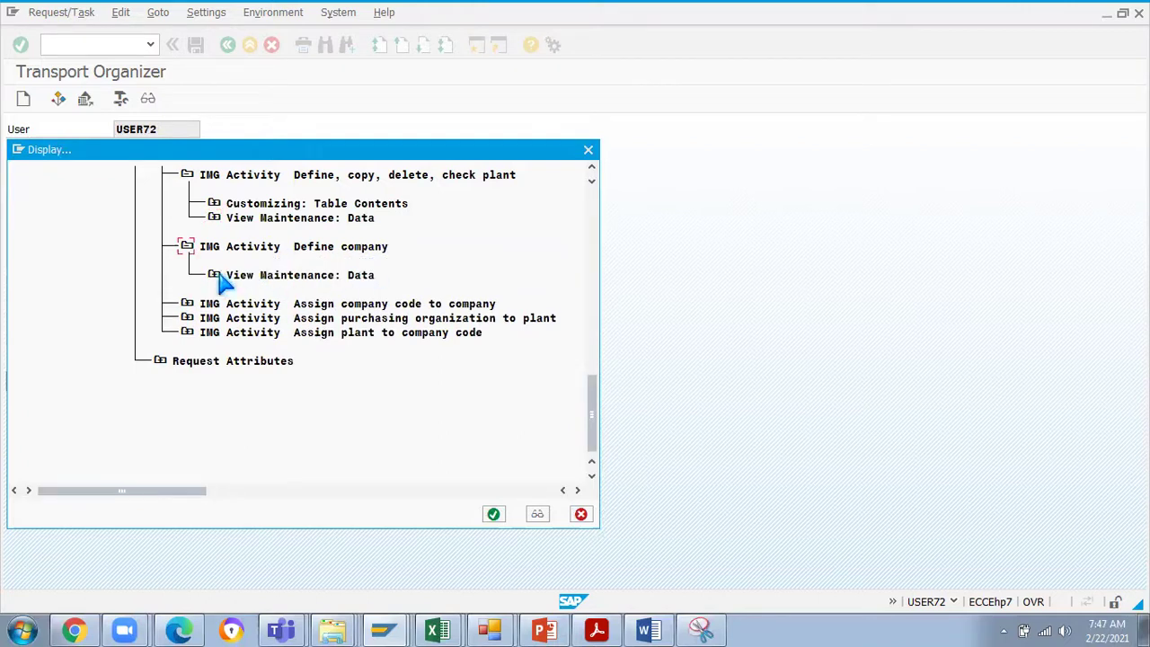
click(240, 303)
- Switch to the General Table Display session and load table T880
key(alt+Tab)
key(alt+Tab)
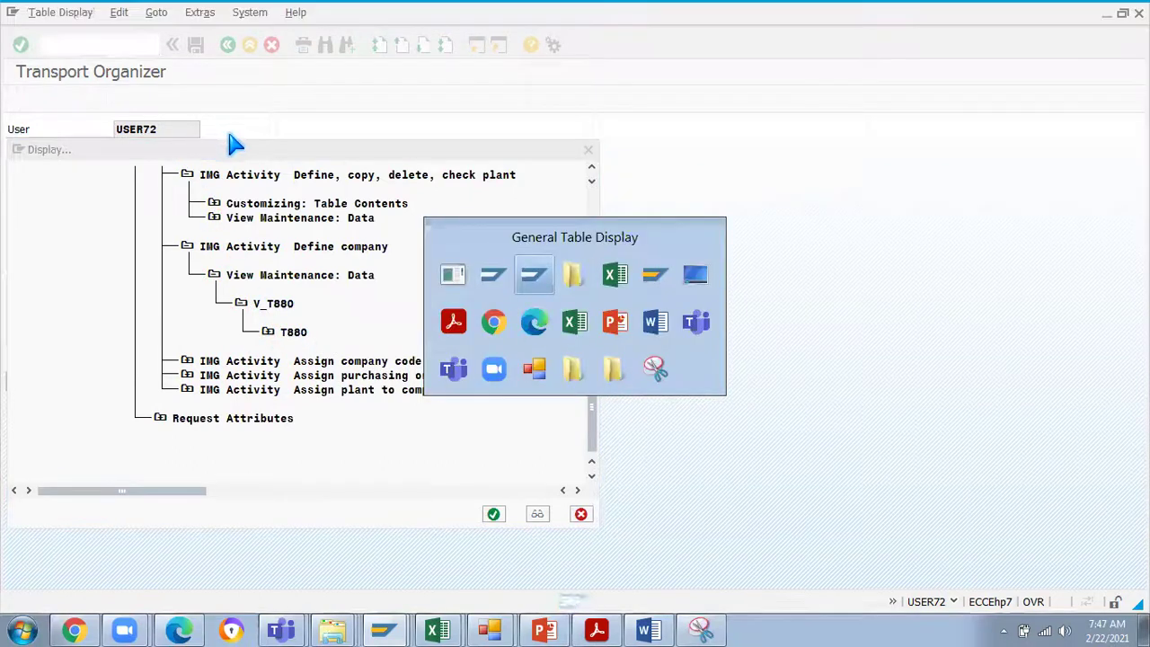
text(T880)
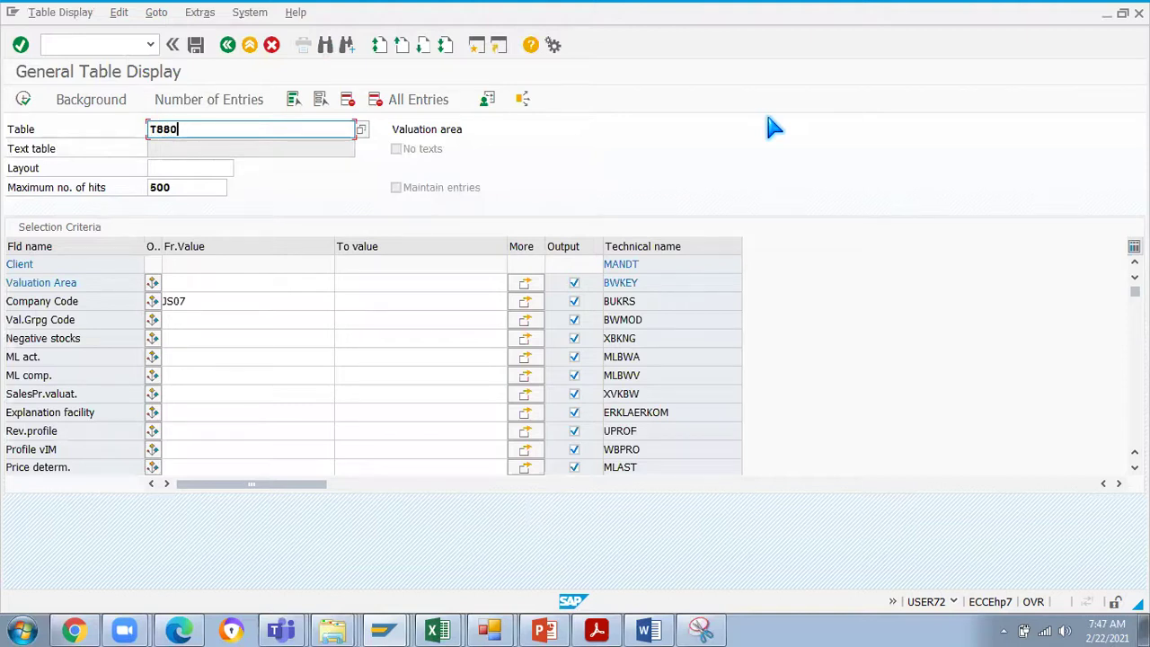
key(Return)
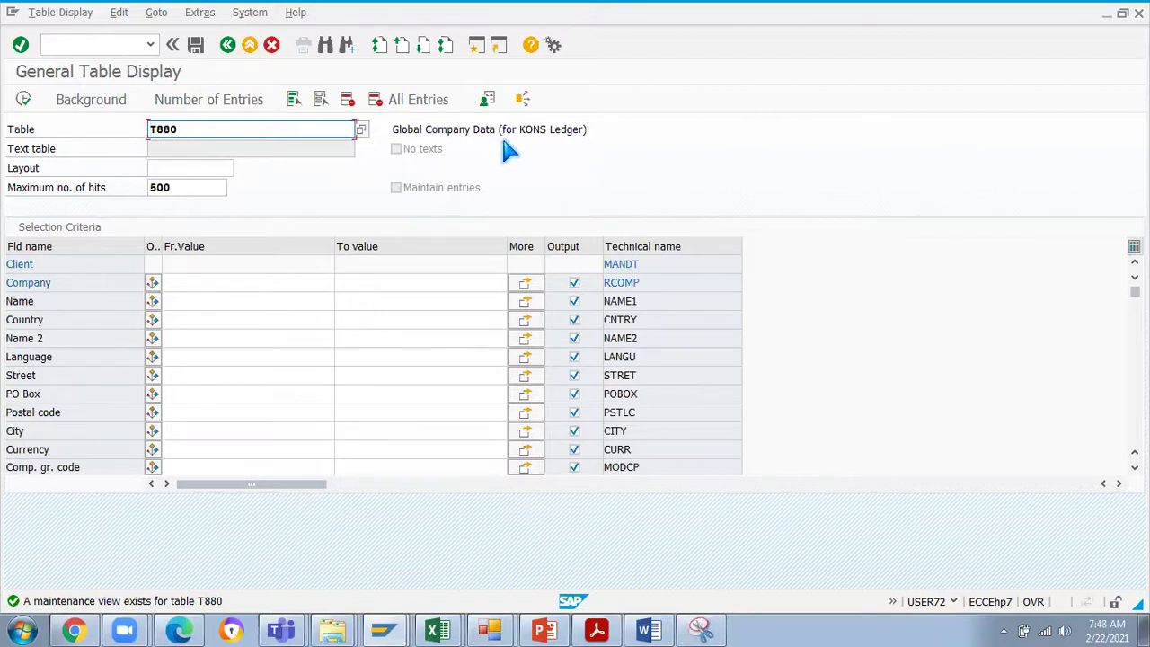
- List the T880 entry for company JSW009, return to the selection and check the number of entries
click(217, 282)
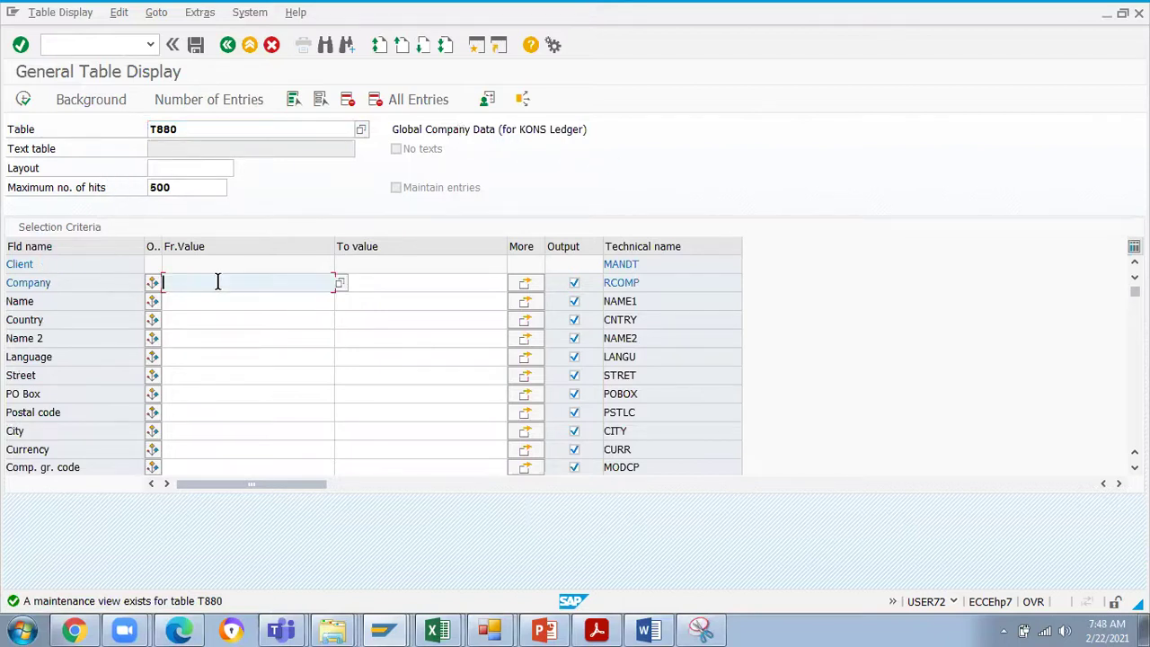
text(JS)
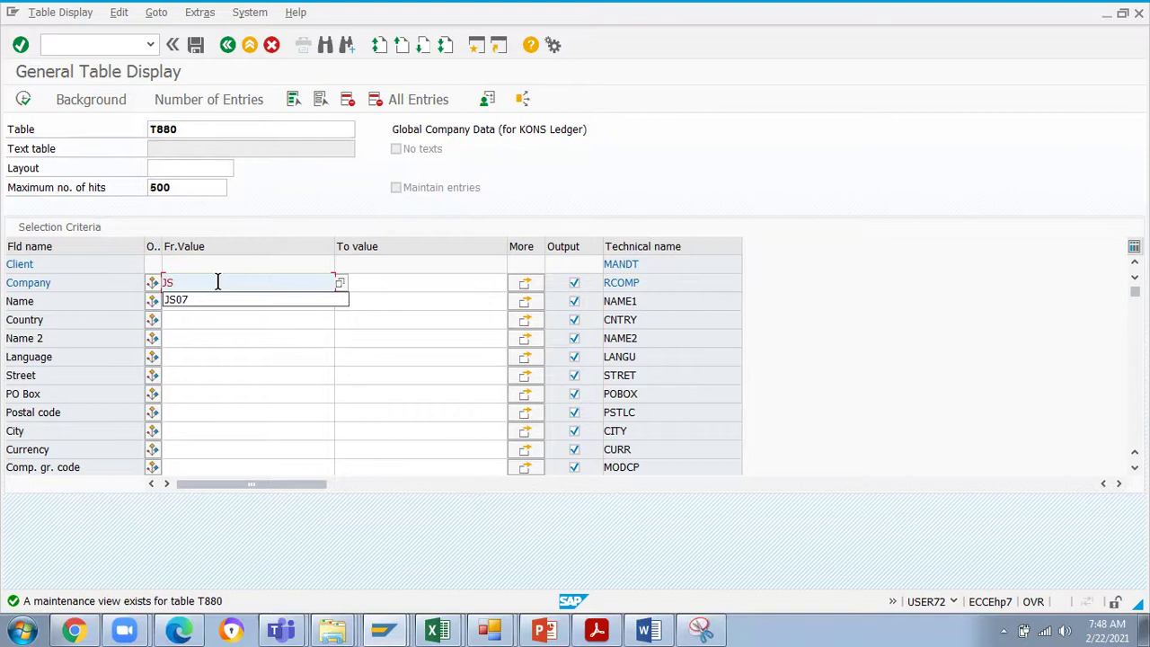
text(w009)
click(24, 99)
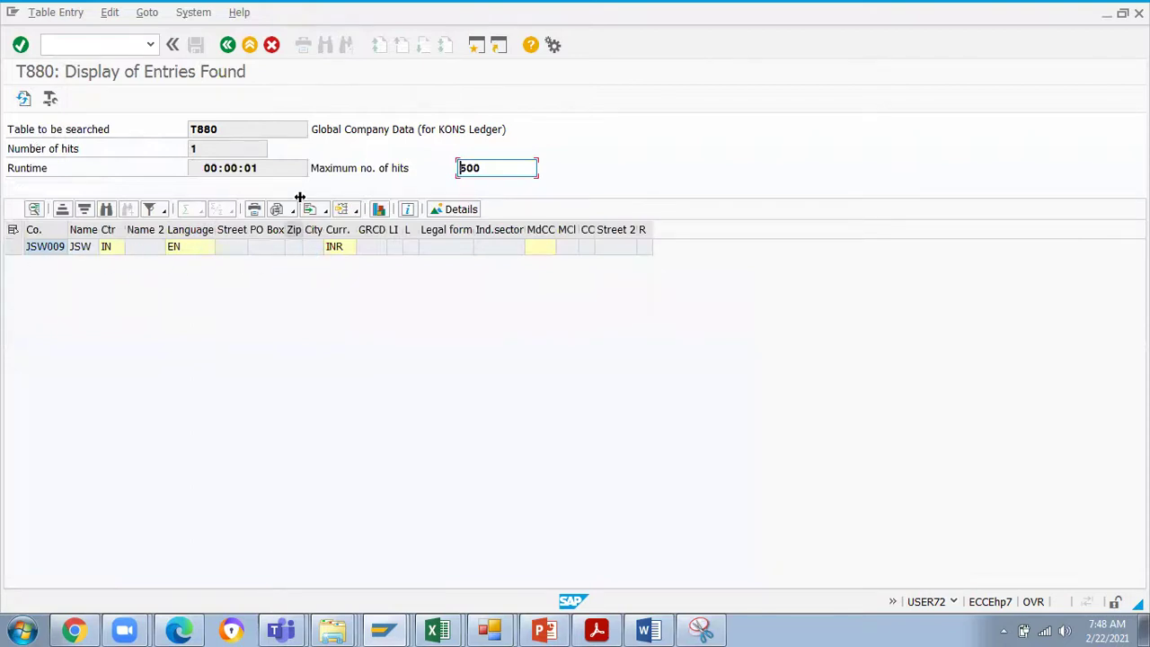
click(228, 45)
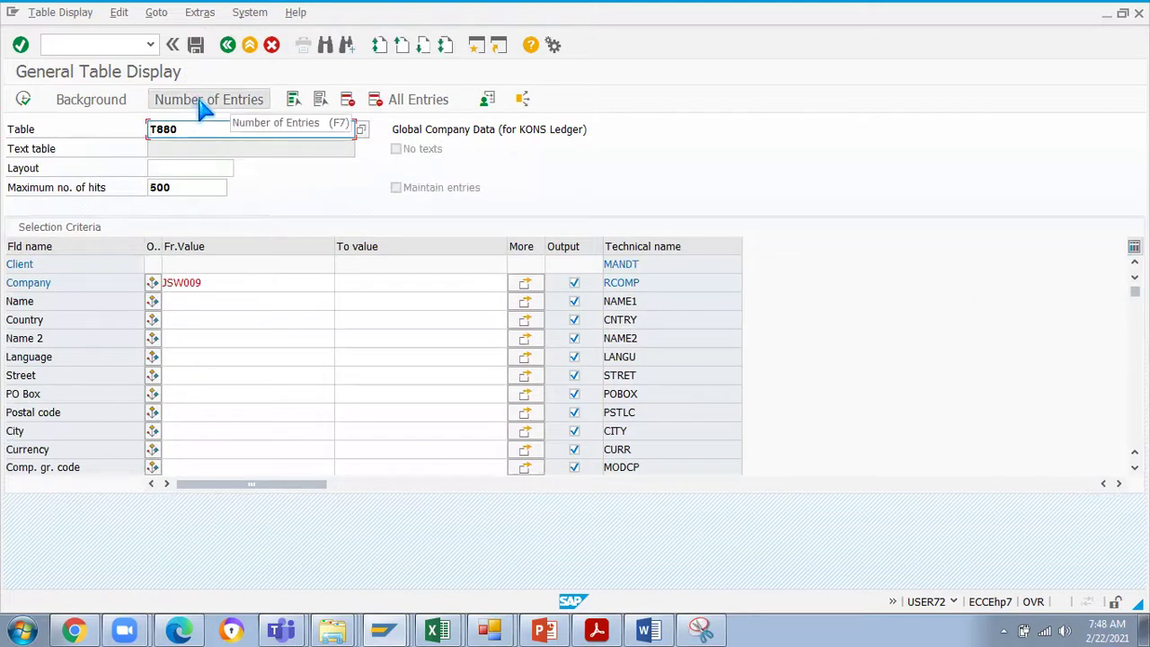
click(203, 102)
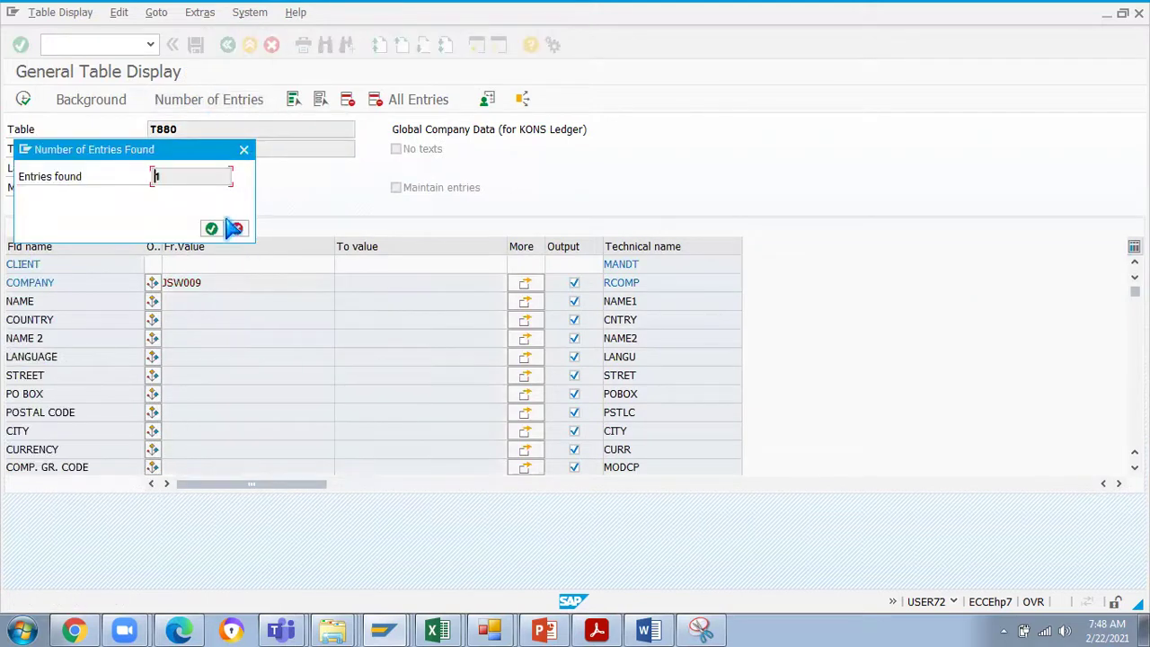
- Close the entry count, clear the company value JSW009 from the T880 selection and count all entries of the table
drag(180, 157, 294, 152)
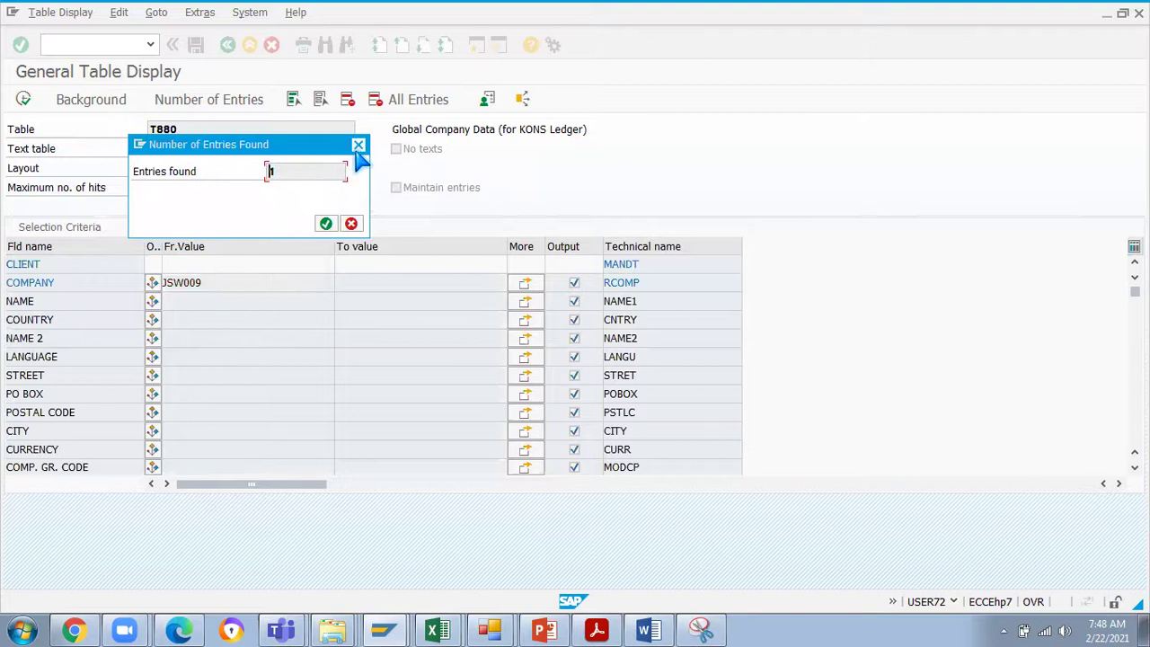
click(358, 146)
drag(224, 284, 128, 272)
key(Delete)
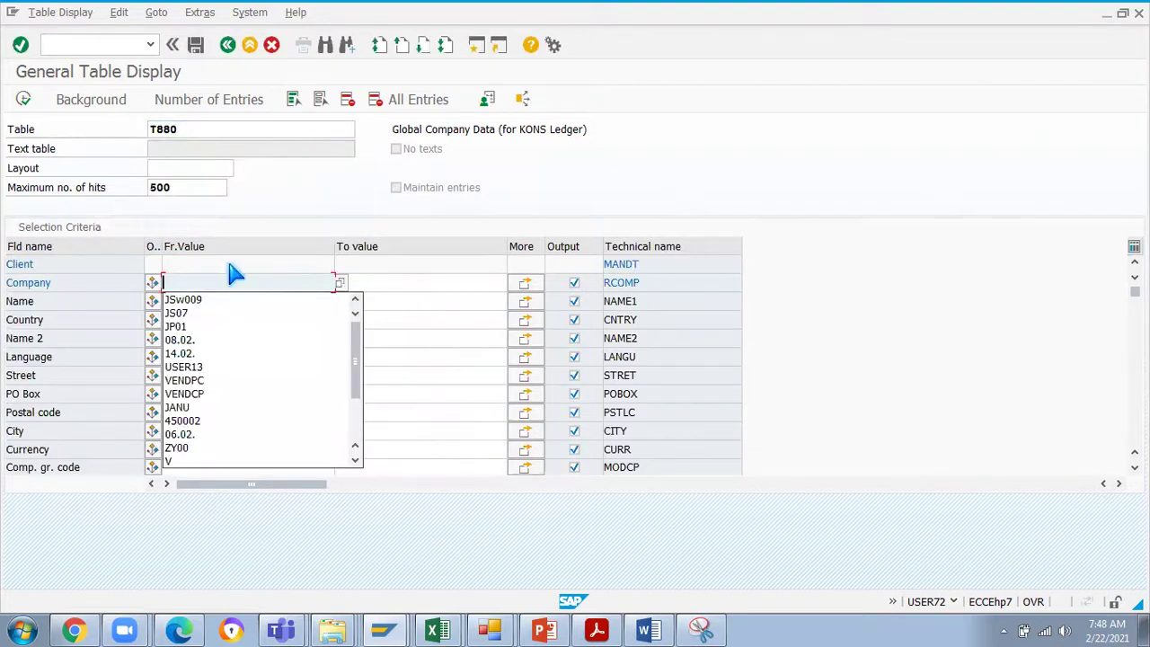
click(241, 286)
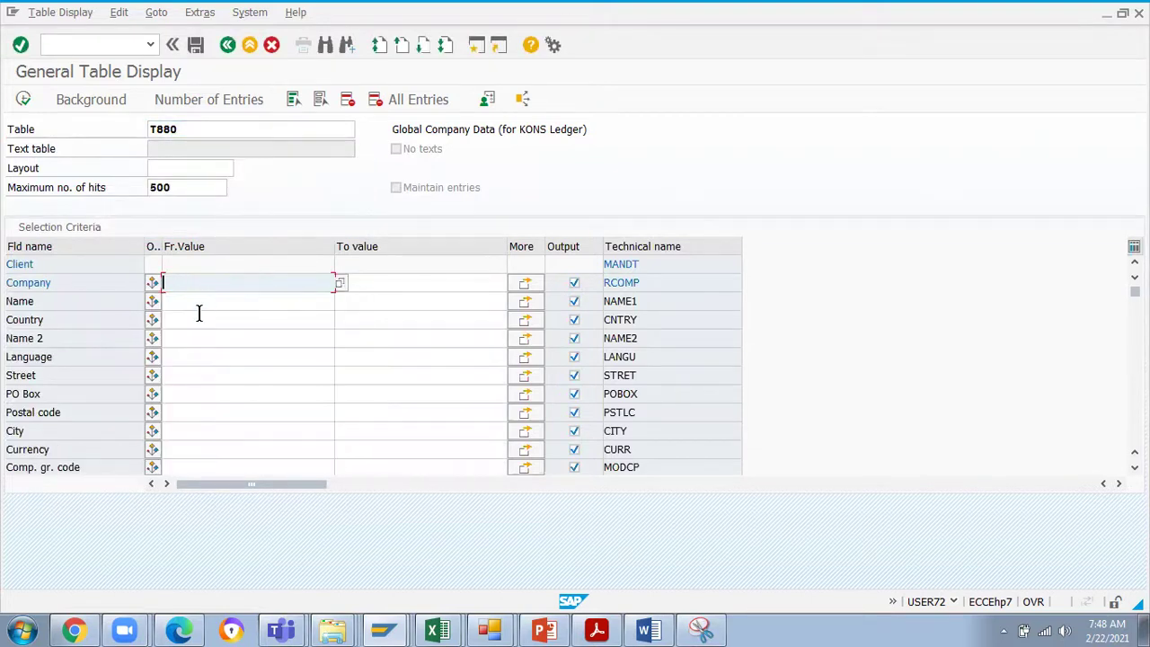
click(221, 106)
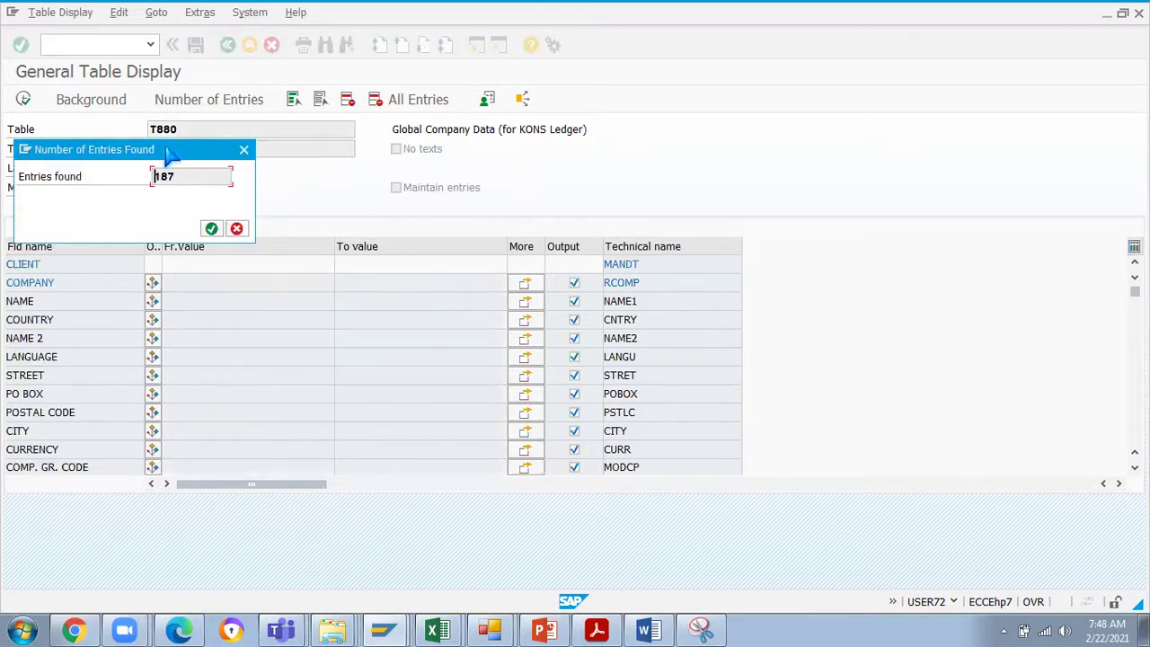
drag(170, 154, 644, 74)
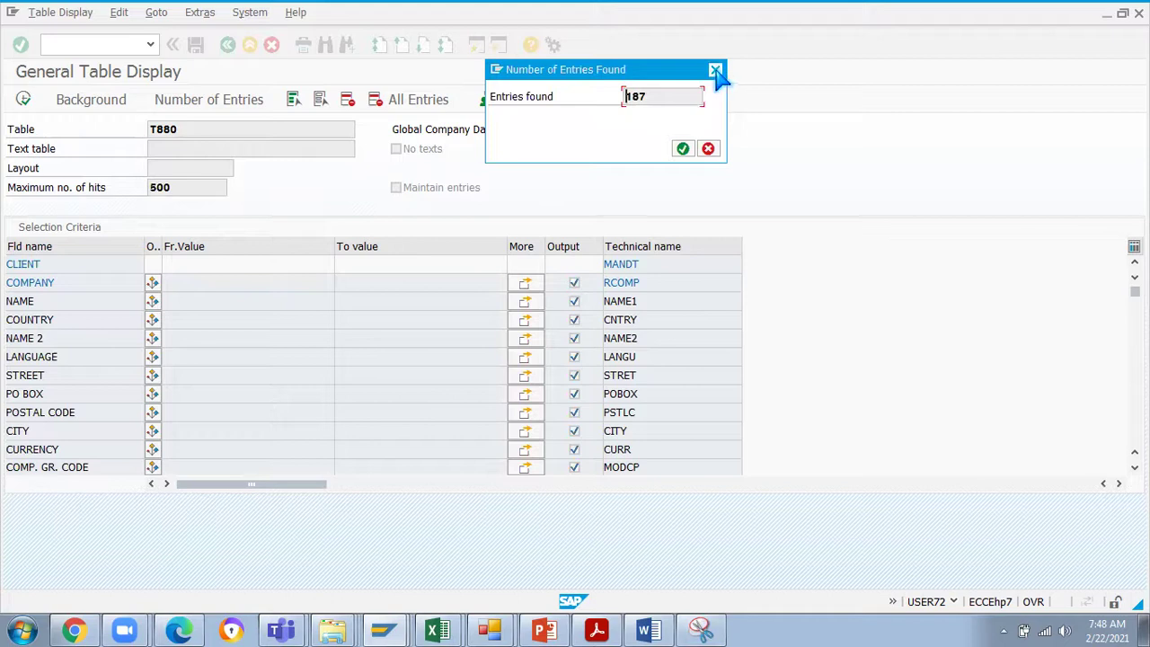
click(718, 73)
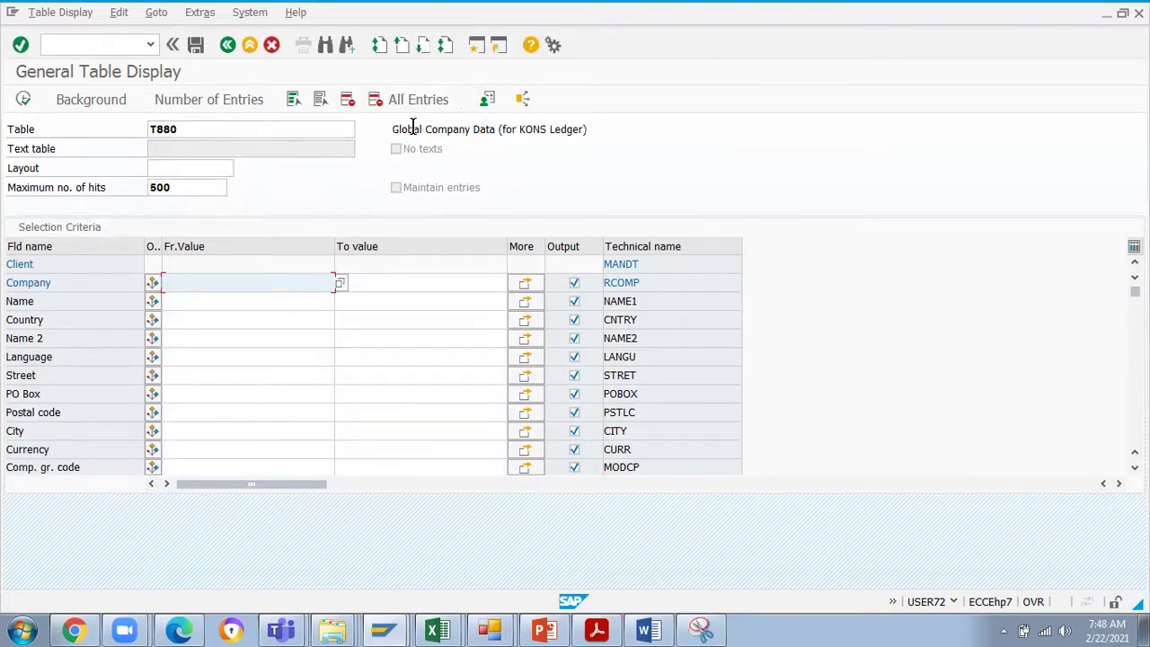
- List all T880 entries, sort them by company in descending order and widen the Company column
click(24, 98)
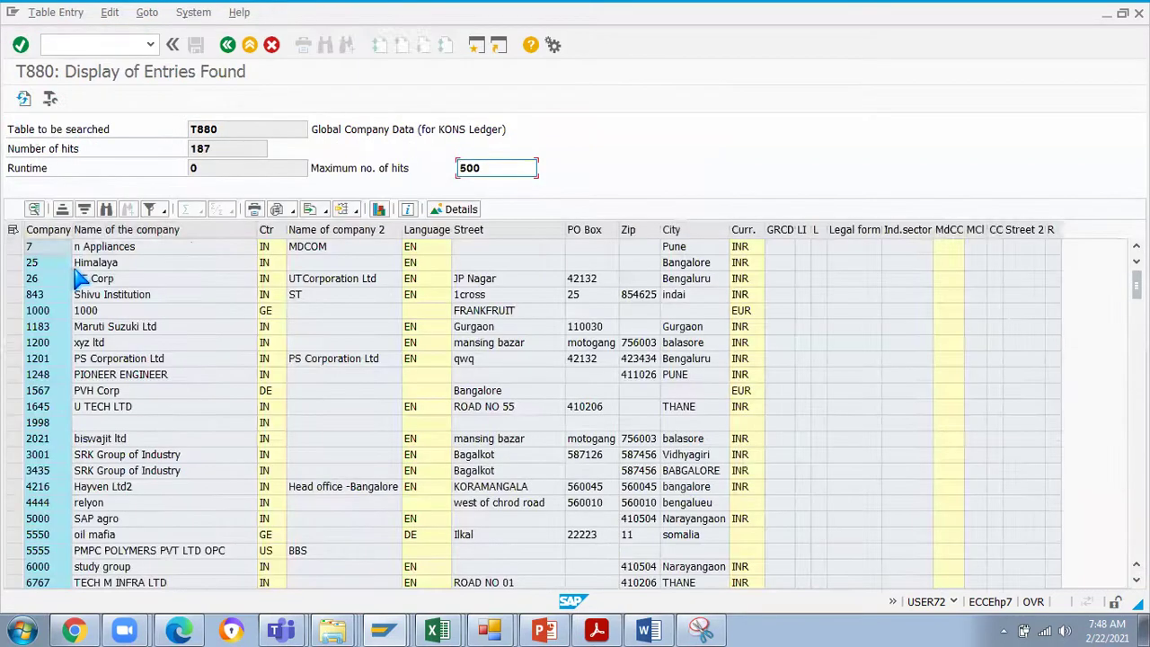
click(46, 230)
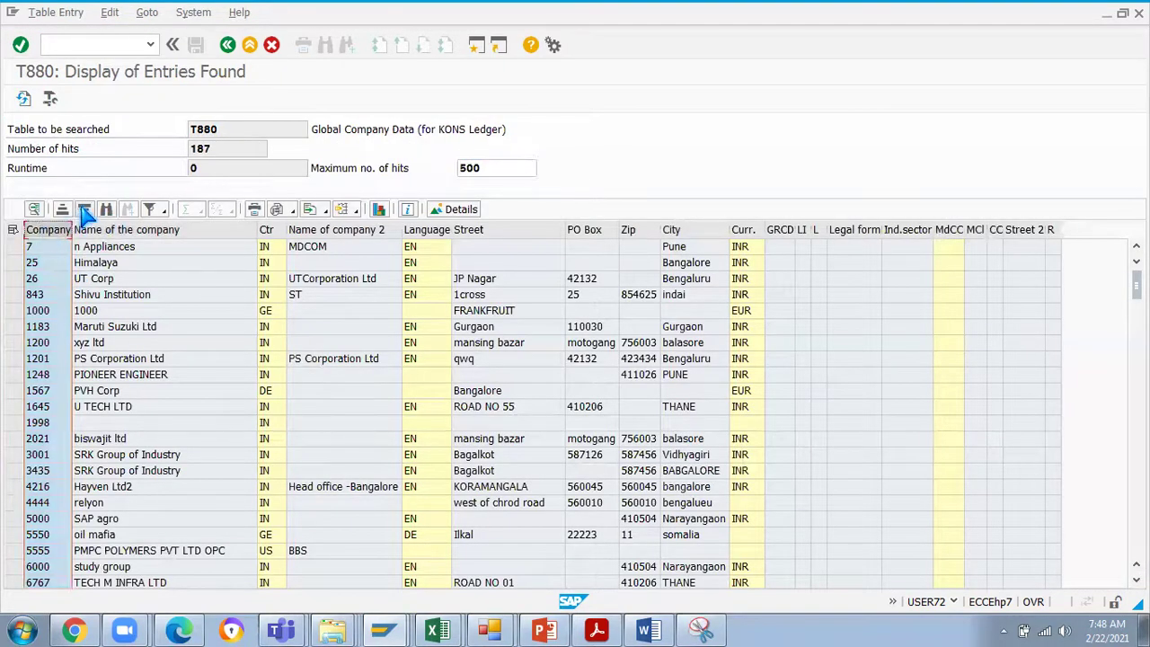
click(84, 208)
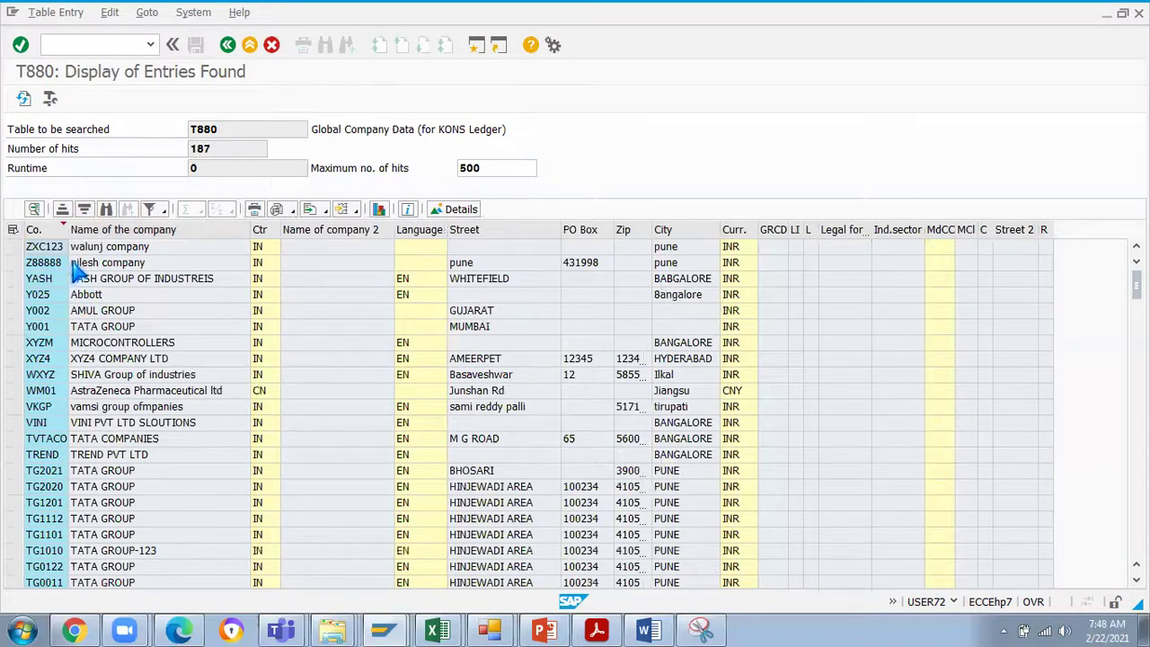
drag(69, 232, 134, 232)
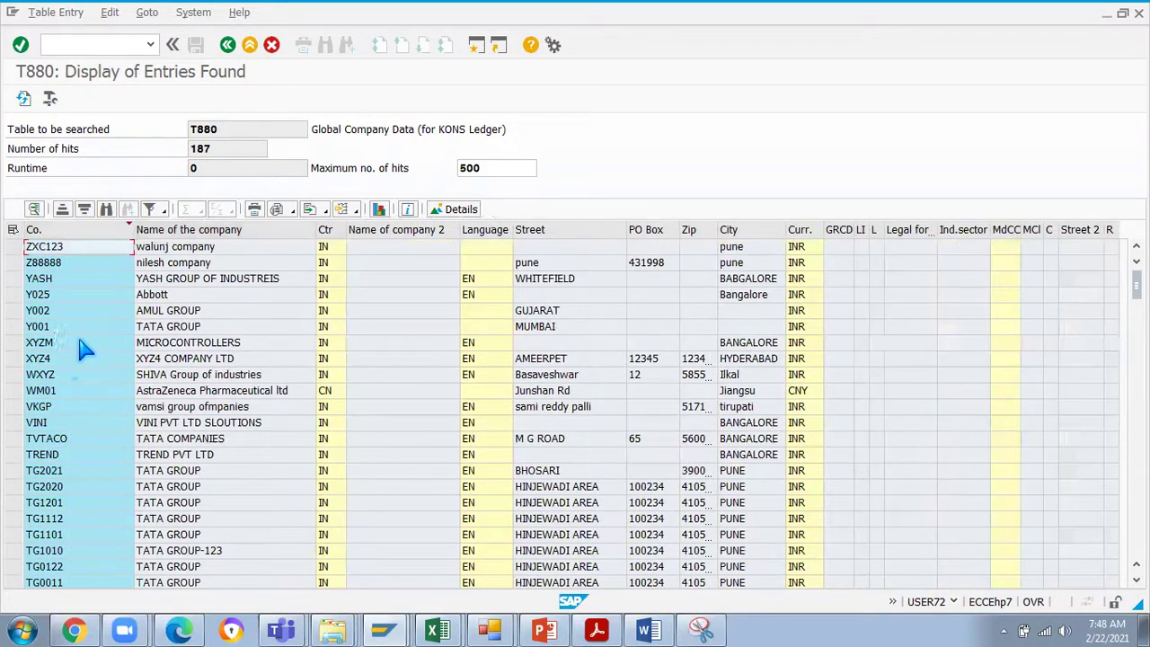
click(58, 439)
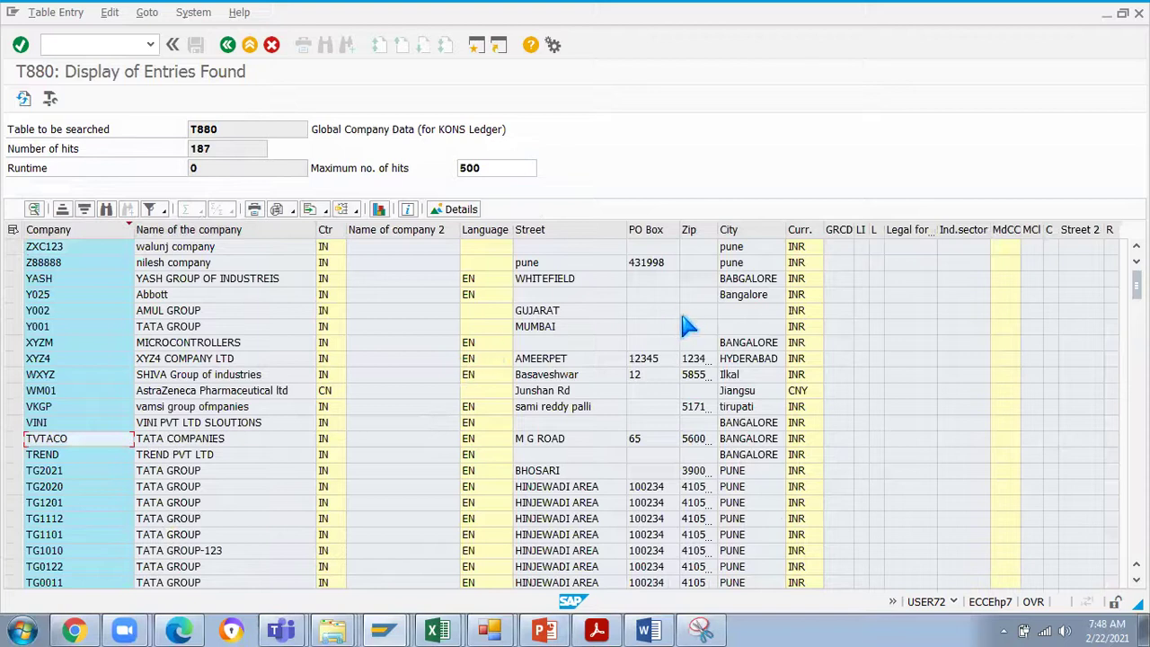
- Dismiss the sort order dialog, sort the company list again in descending and then ascending order, and look through the first companies
click(85, 211)
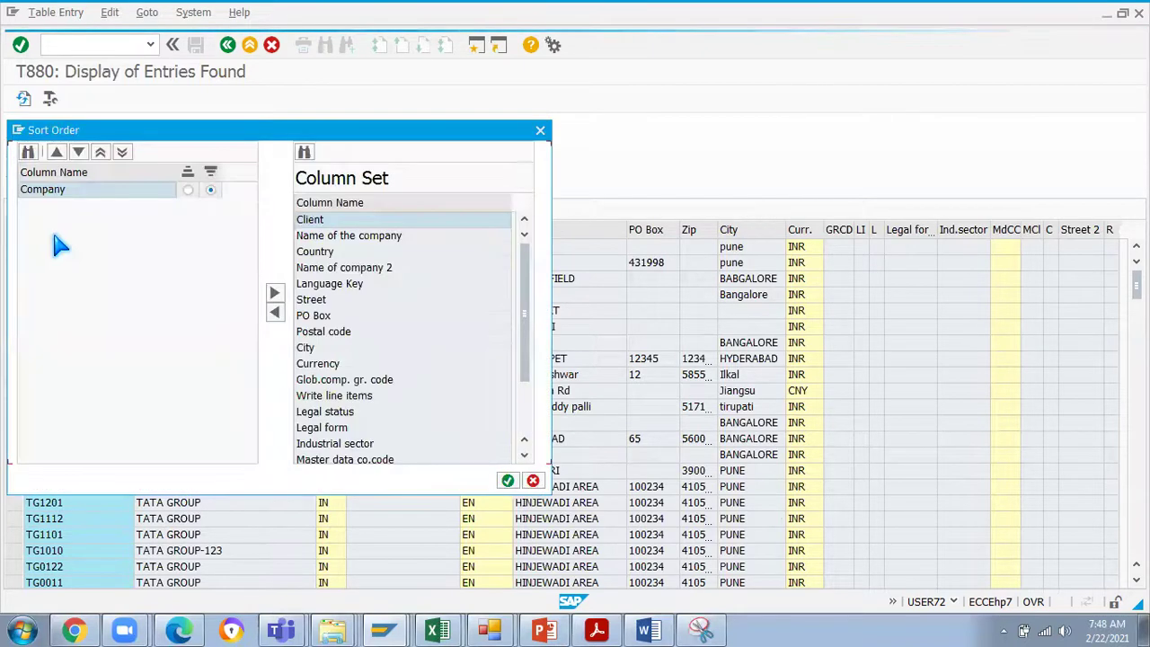
click(544, 131)
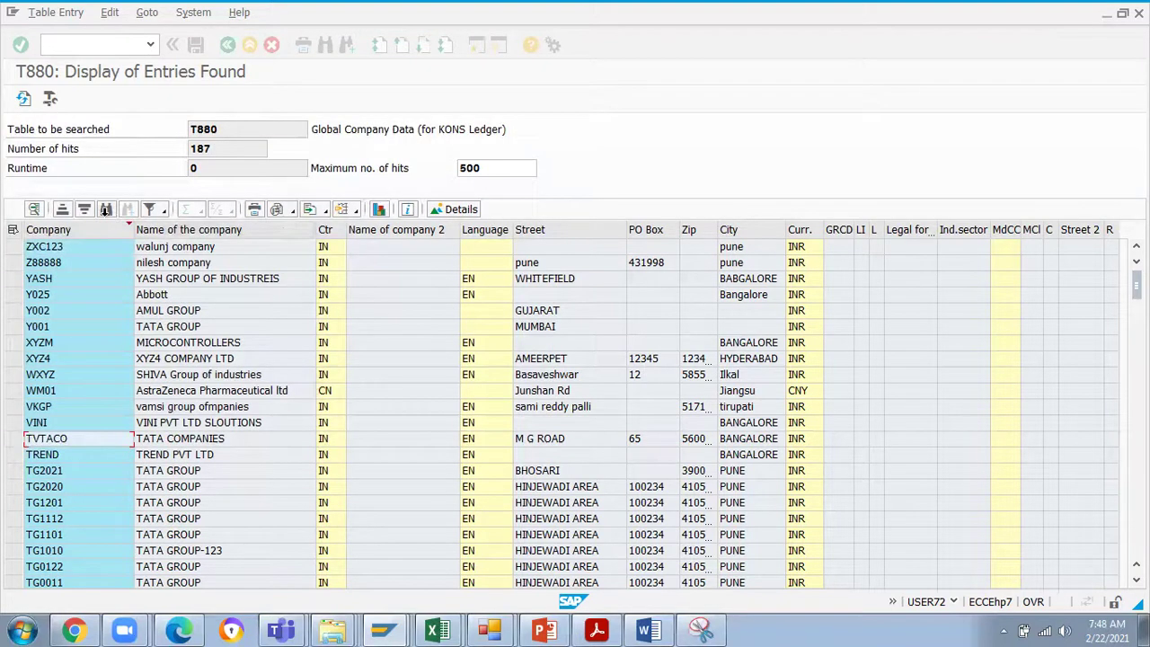
click(70, 232)
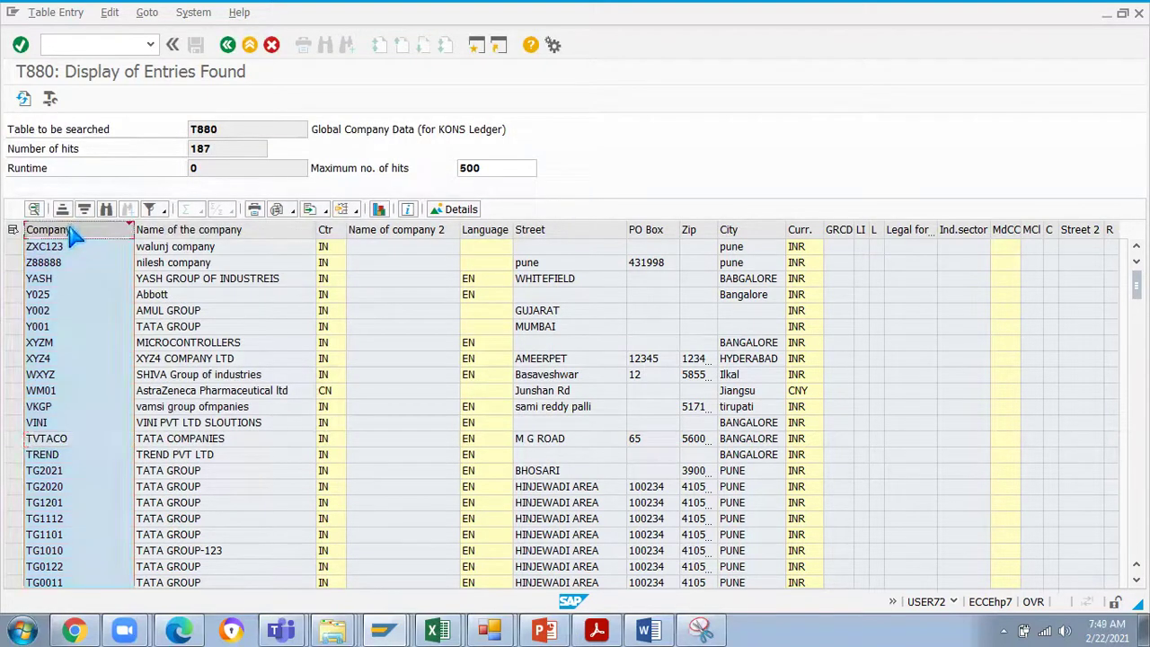
click(82, 210)
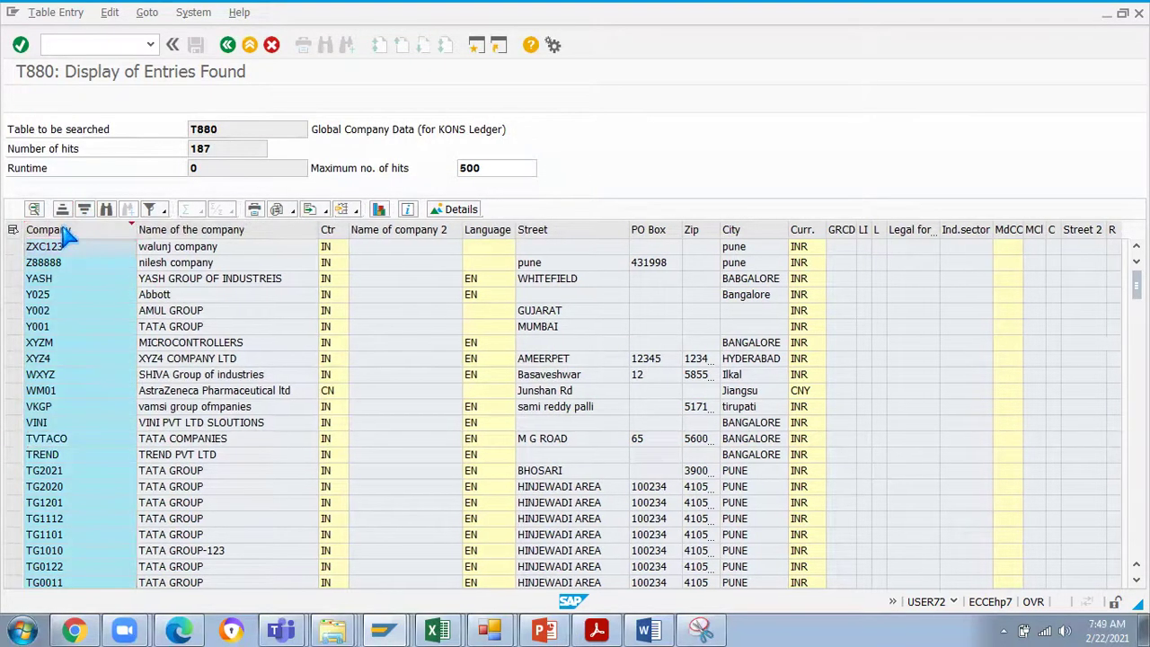
click(62, 210)
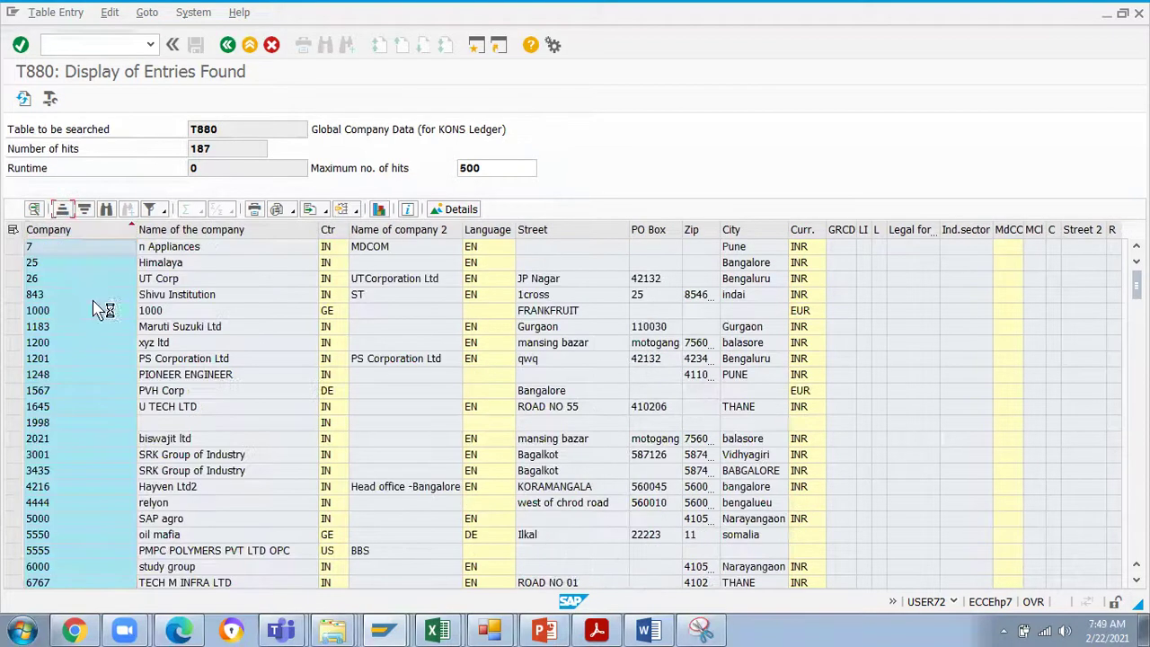
click(49, 261)
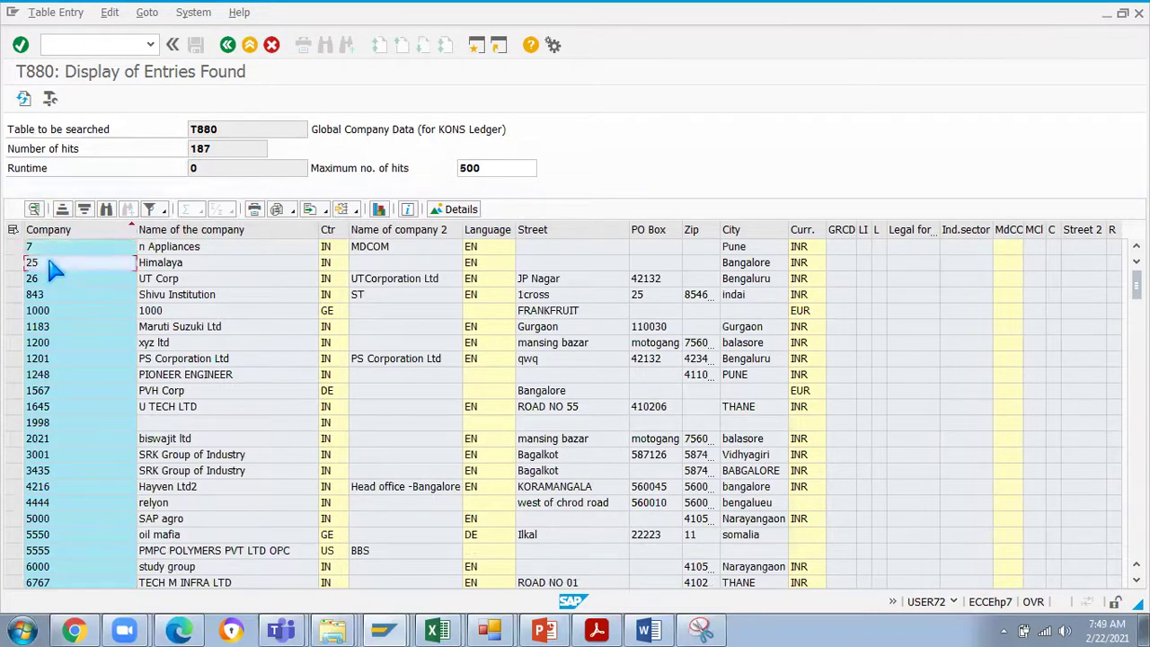
click(51, 278)
click(54, 293)
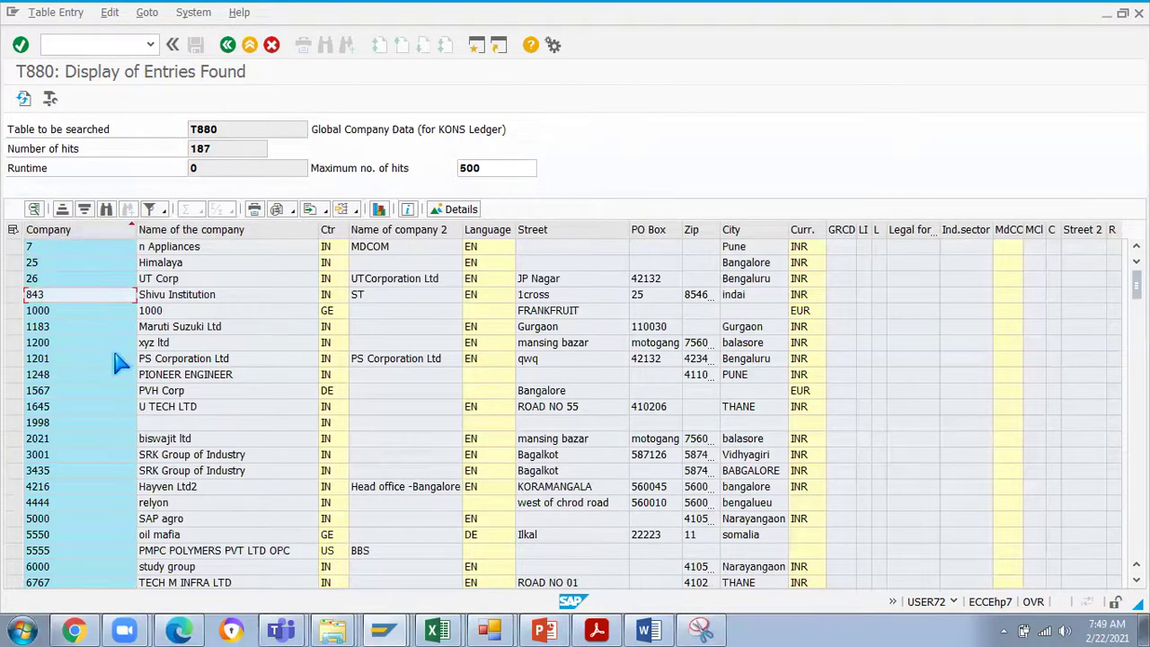
- Leave the T880 list and, in the Transport Organizer session, expand the Maintain storage location activity of task EH7K902200 to show the table behind VC_T001L
click(229, 47)
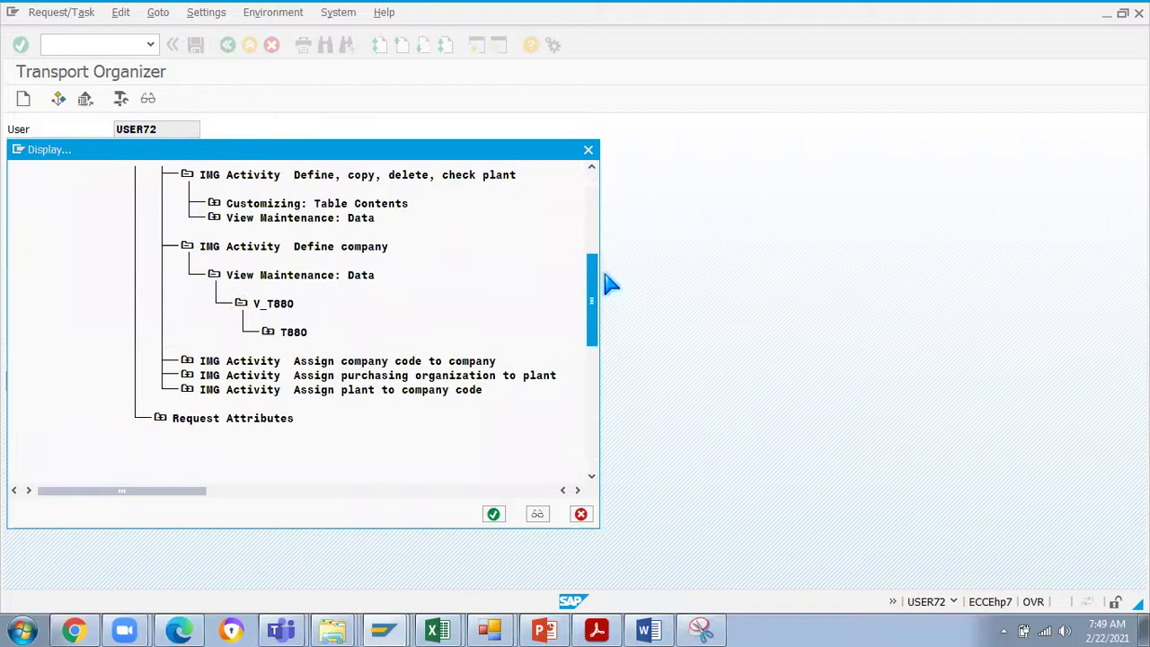
scroll(608, 284, up, 5)
click(160, 332)
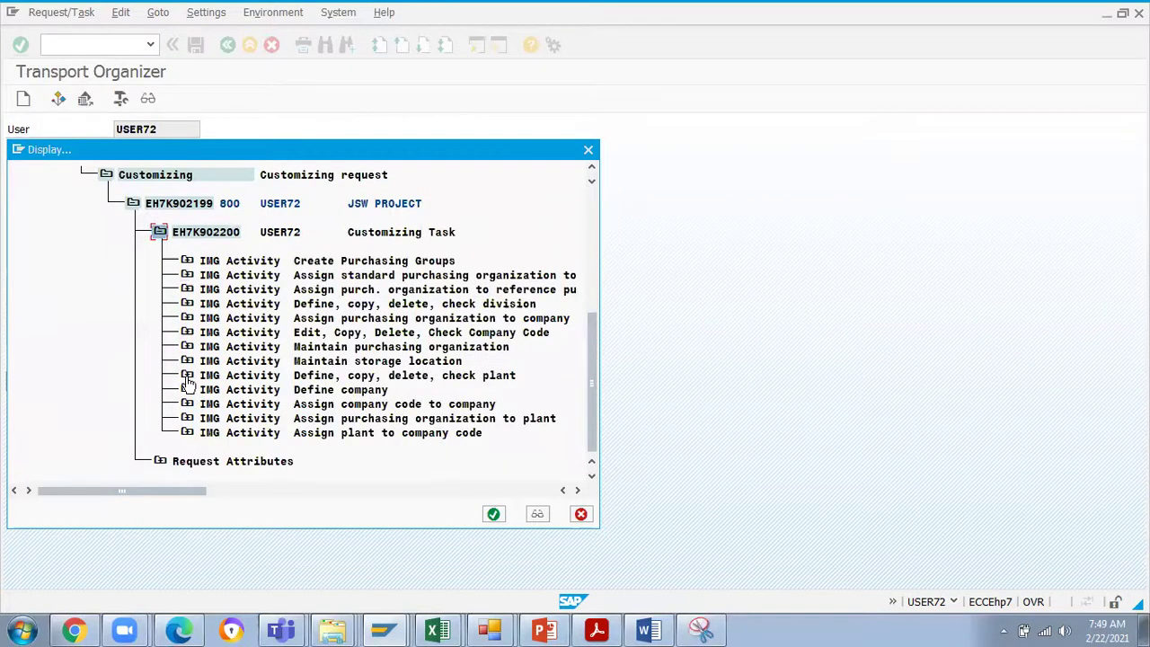
click(186, 361)
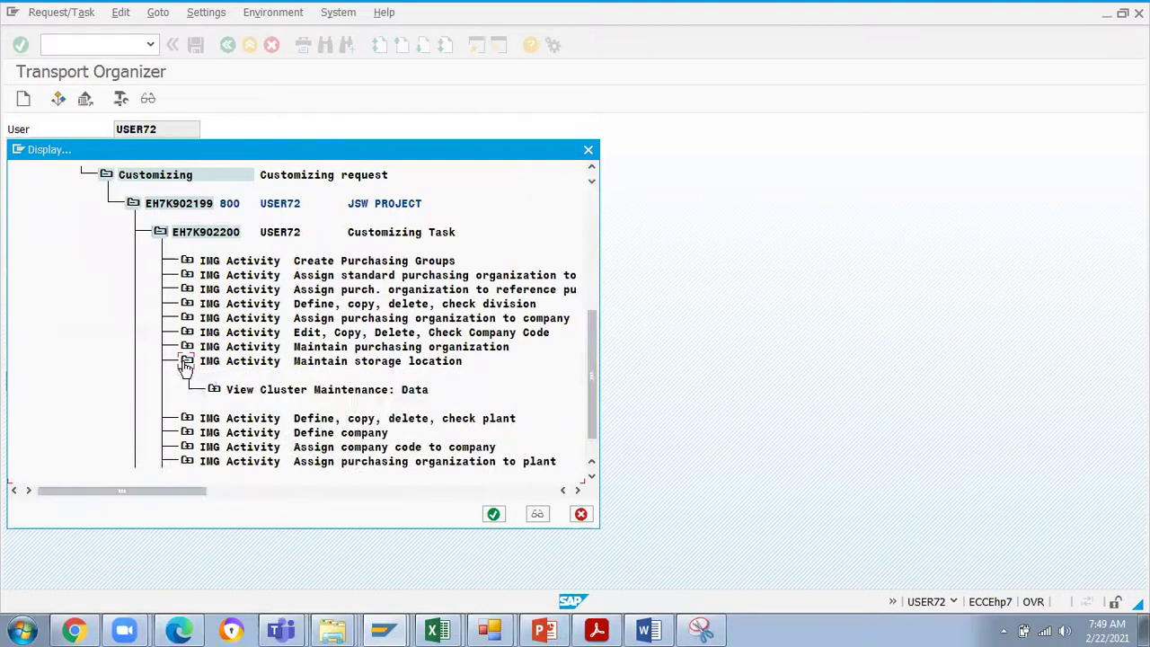
click(243, 418)
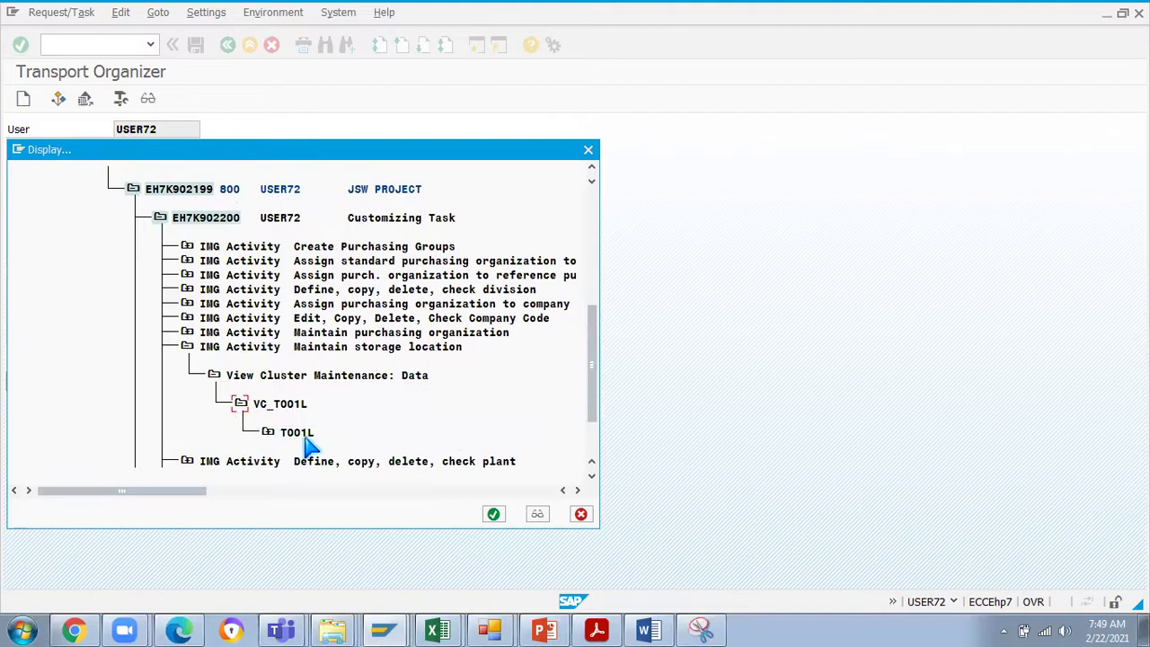
- Switch to the General Table Display session, load table T001L and check its number of entries
key(alt+Tab)
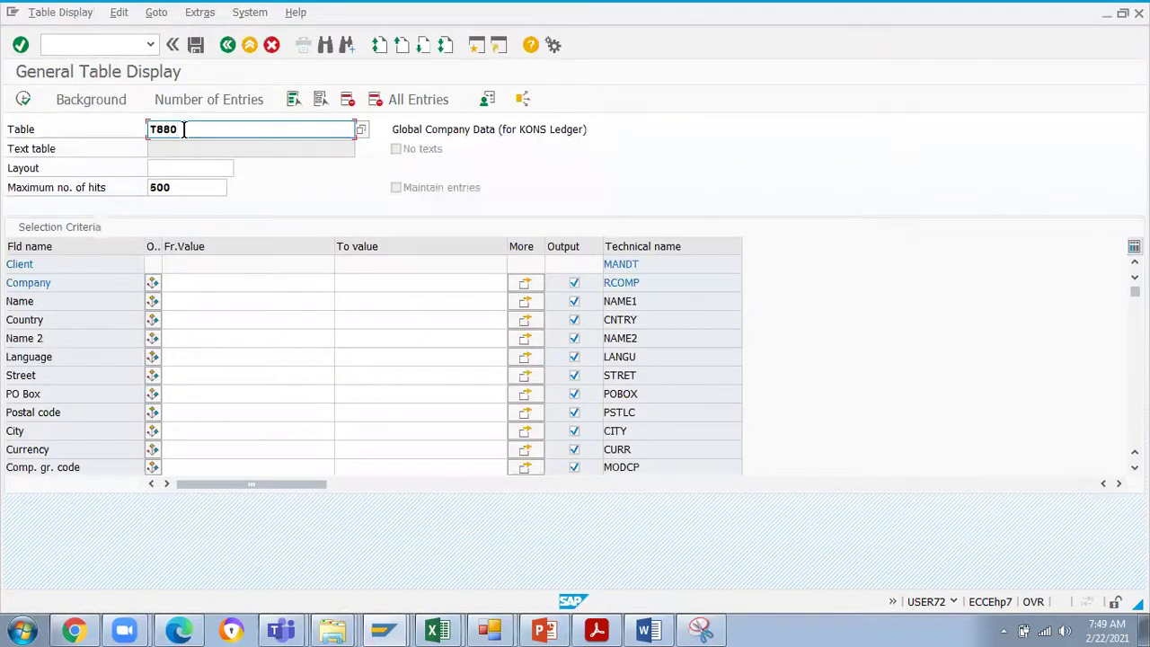
key(BackSpace)
key(BackSpace)
key(BackSpace)
key(BackSpace)
text(T)
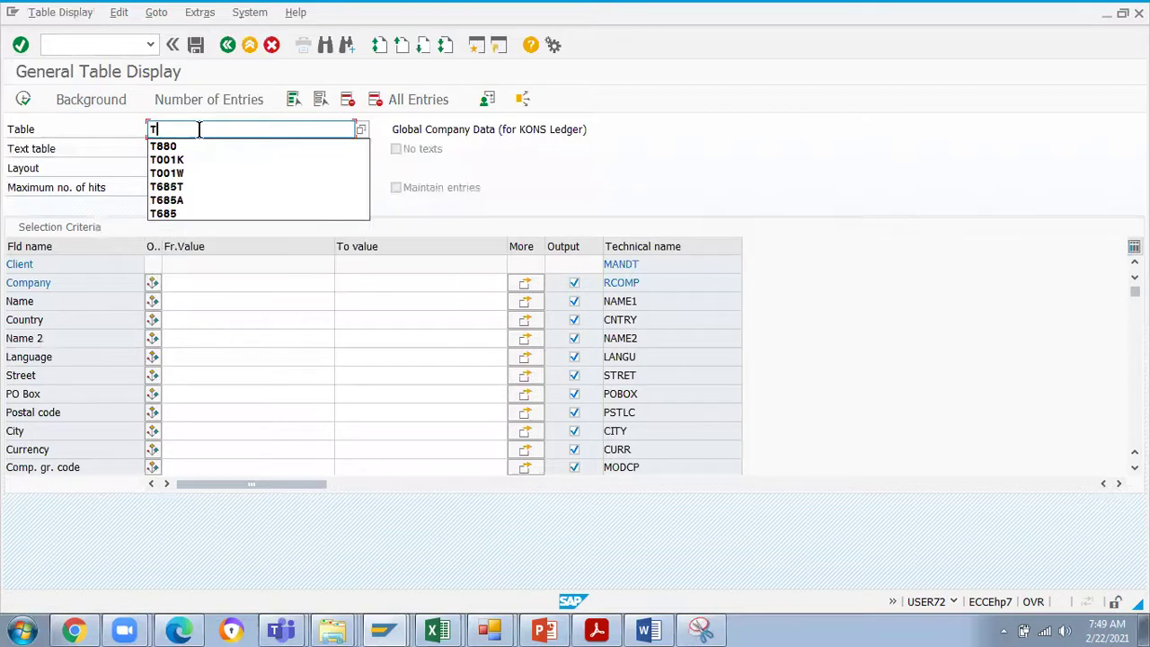
text(001L)
key(Return)
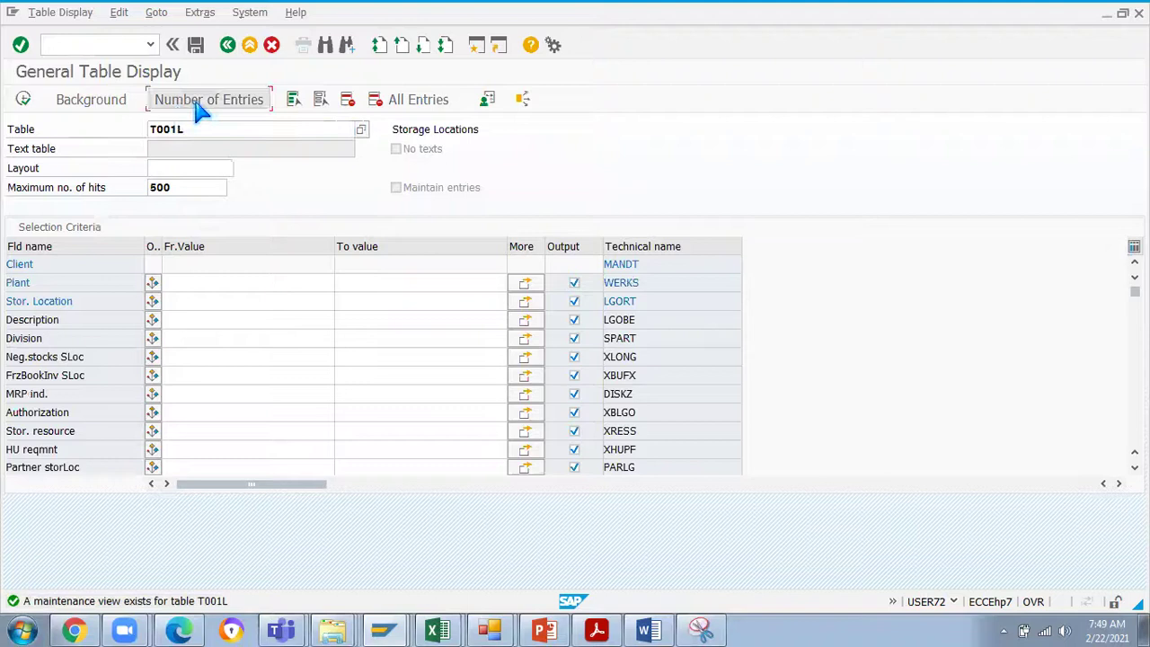
click(252, 99)
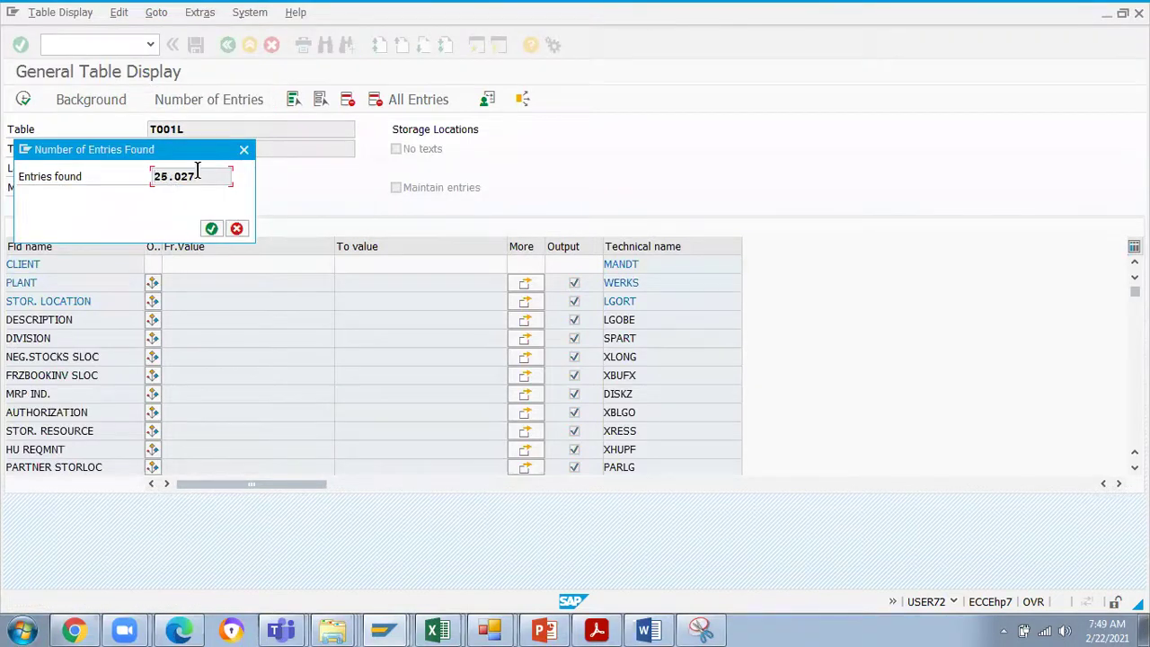
click(243, 149)
- List the T001L storage locations for plant JP01, widening the Plant and Storage Location columns, and return to the selection
click(187, 280)
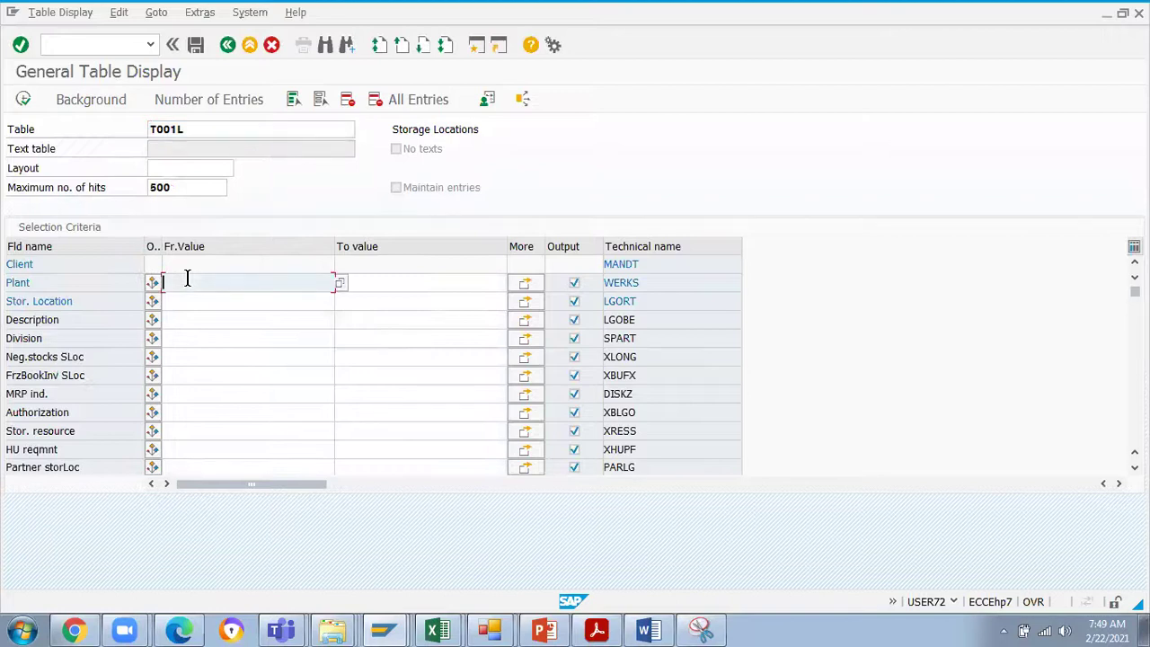
text(Jp01)
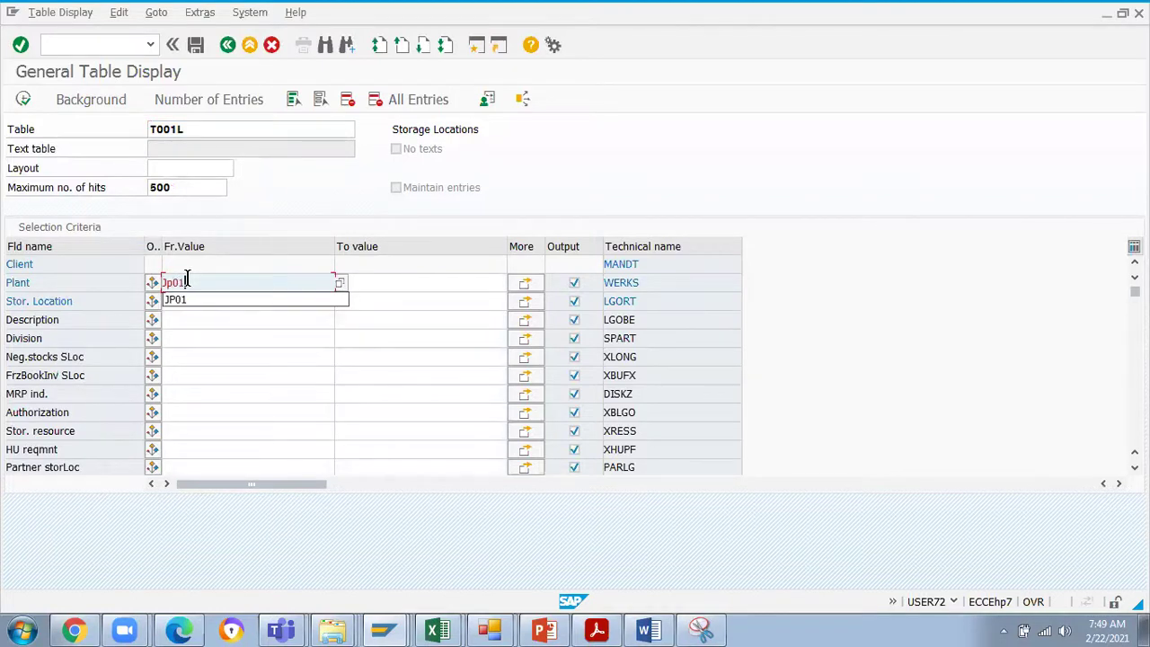
click(187, 280)
click(24, 99)
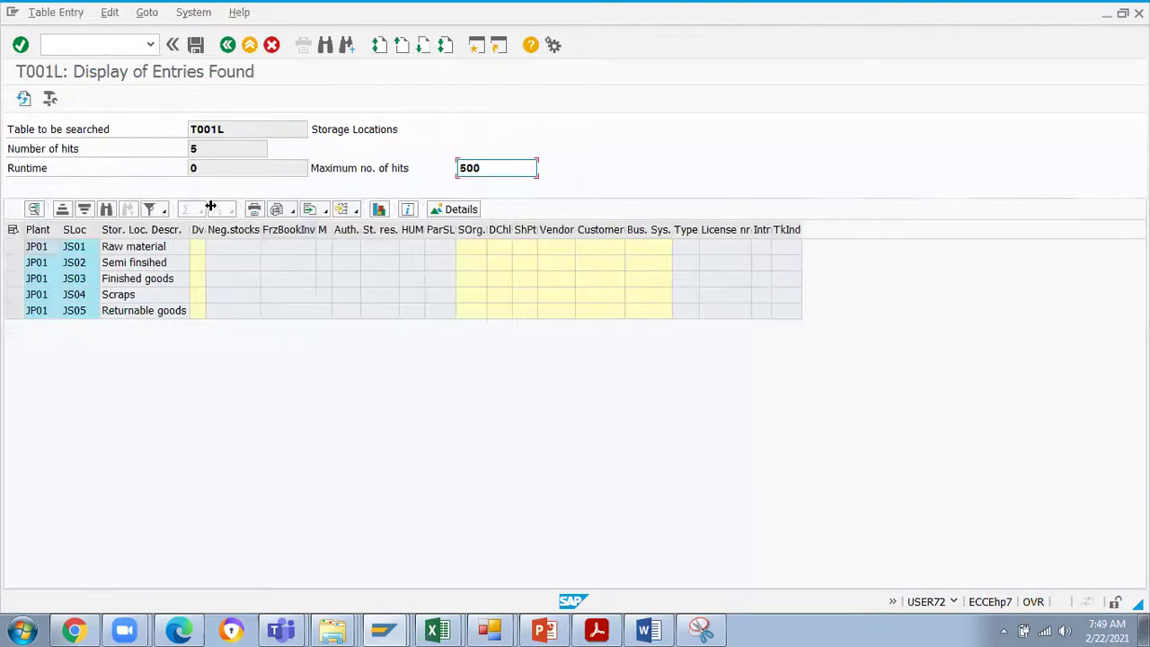
drag(97, 229, 200, 229)
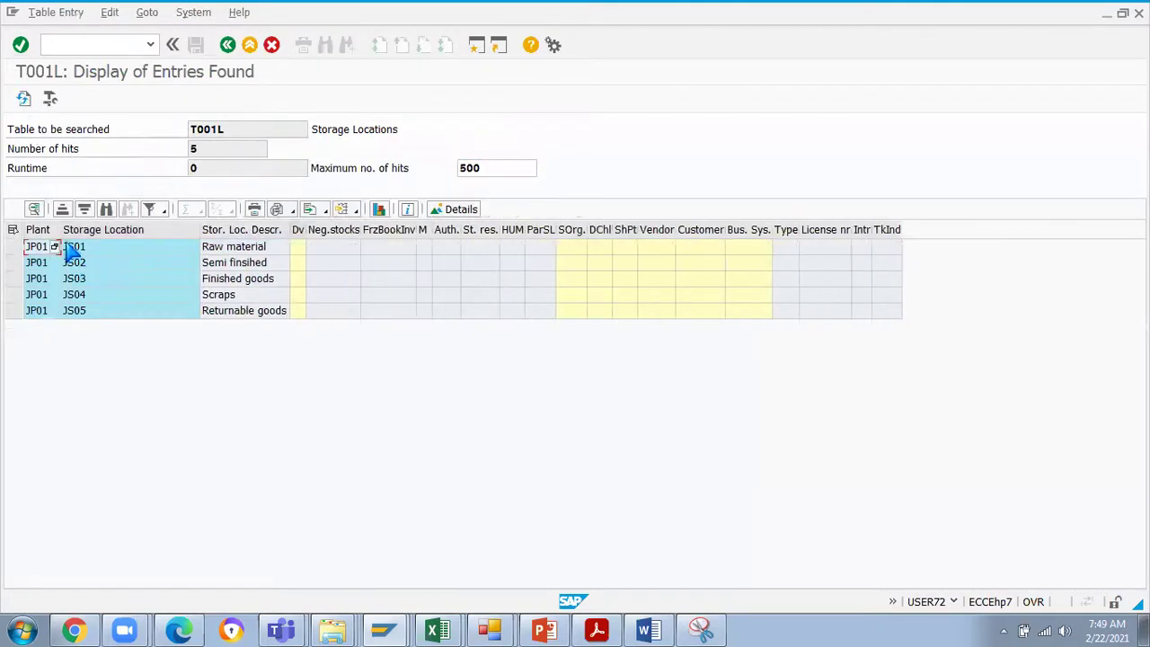
drag(58, 229, 130, 229)
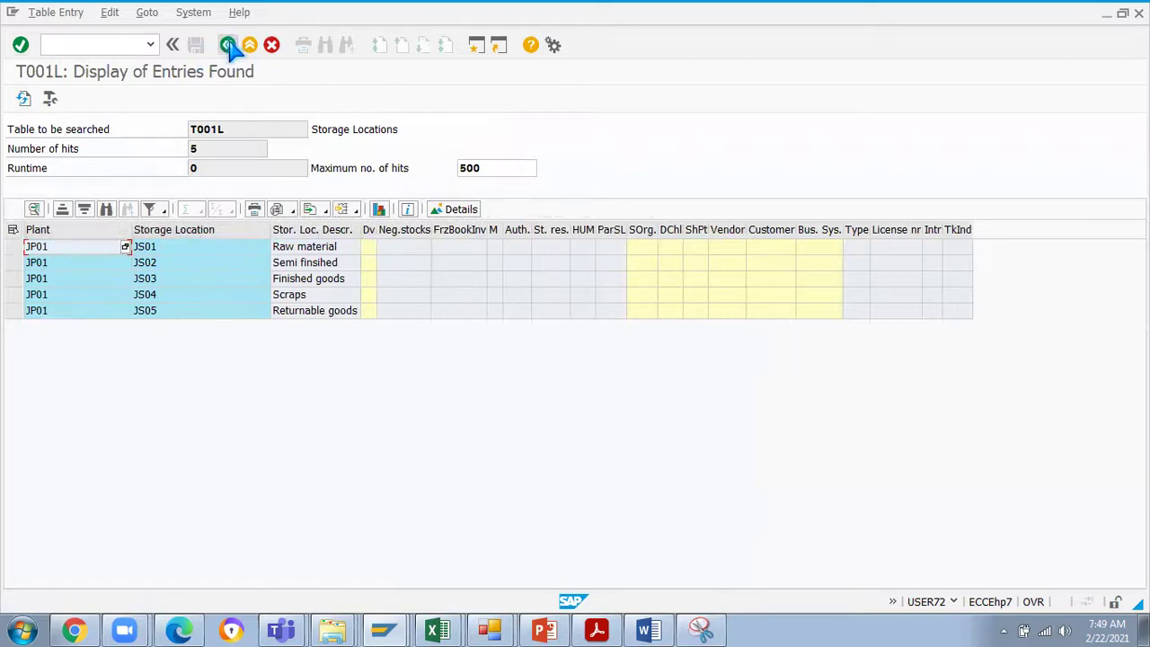
click(228, 44)
- Switch to the Transport Organizer session and close the display of the customizing request's contents
key(alt+Tab)
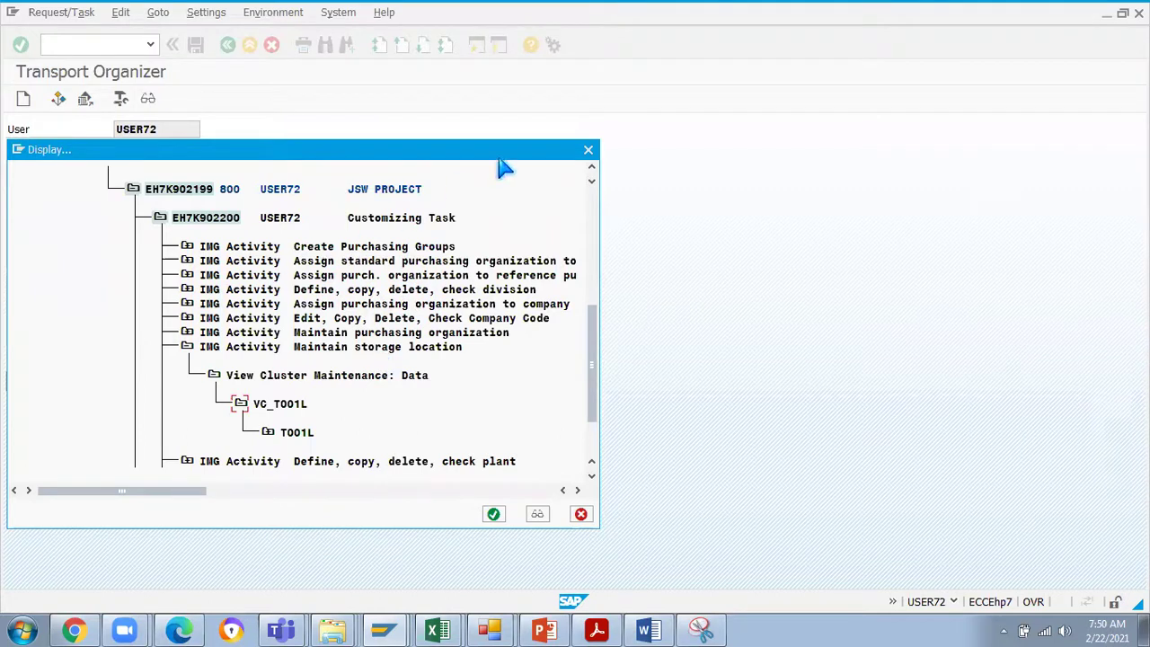
click(589, 150)
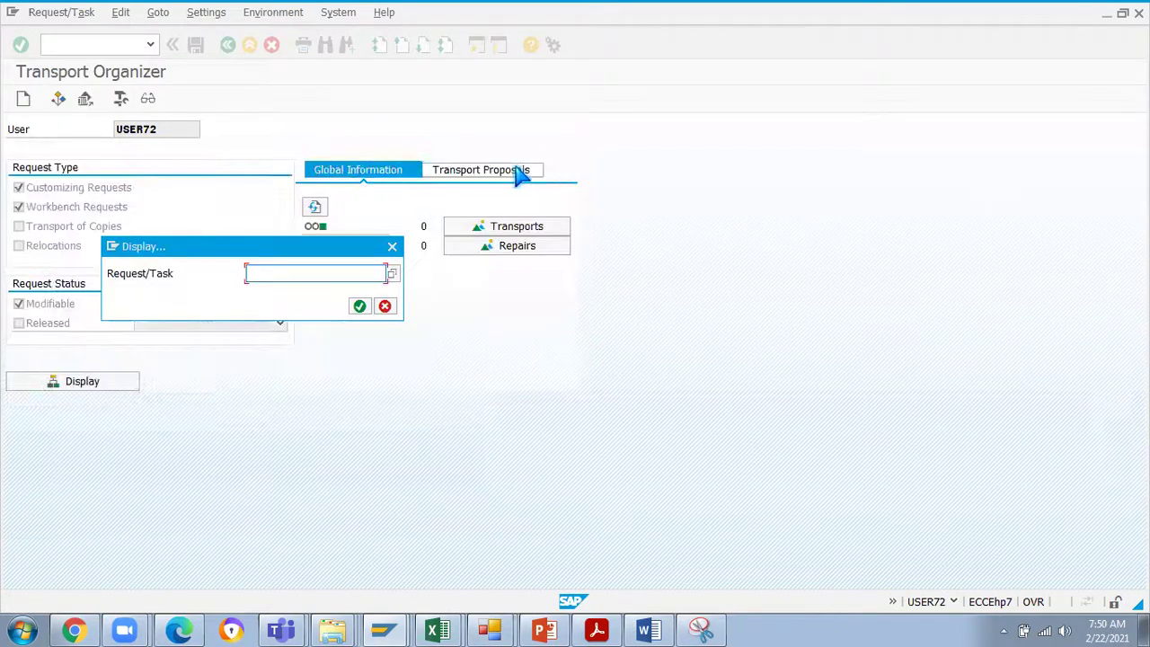
click(229, 45)
- Return to the General Table Display session and examine the technical name of the Plant field in T001L
key(alt+Tab)
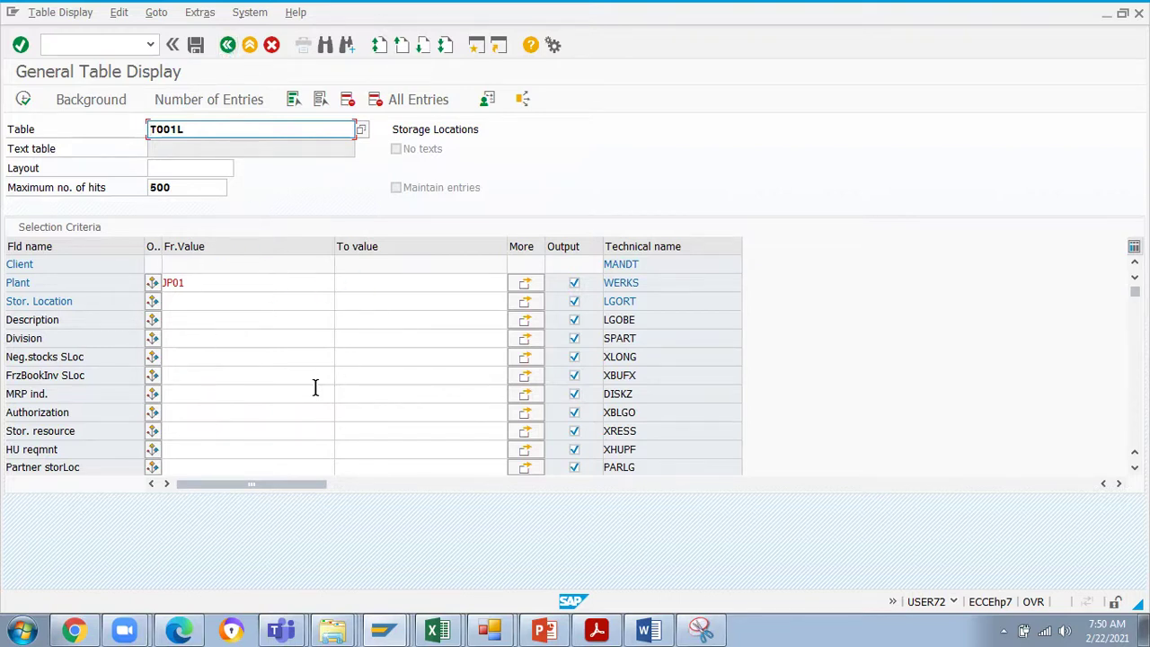
click(28, 283)
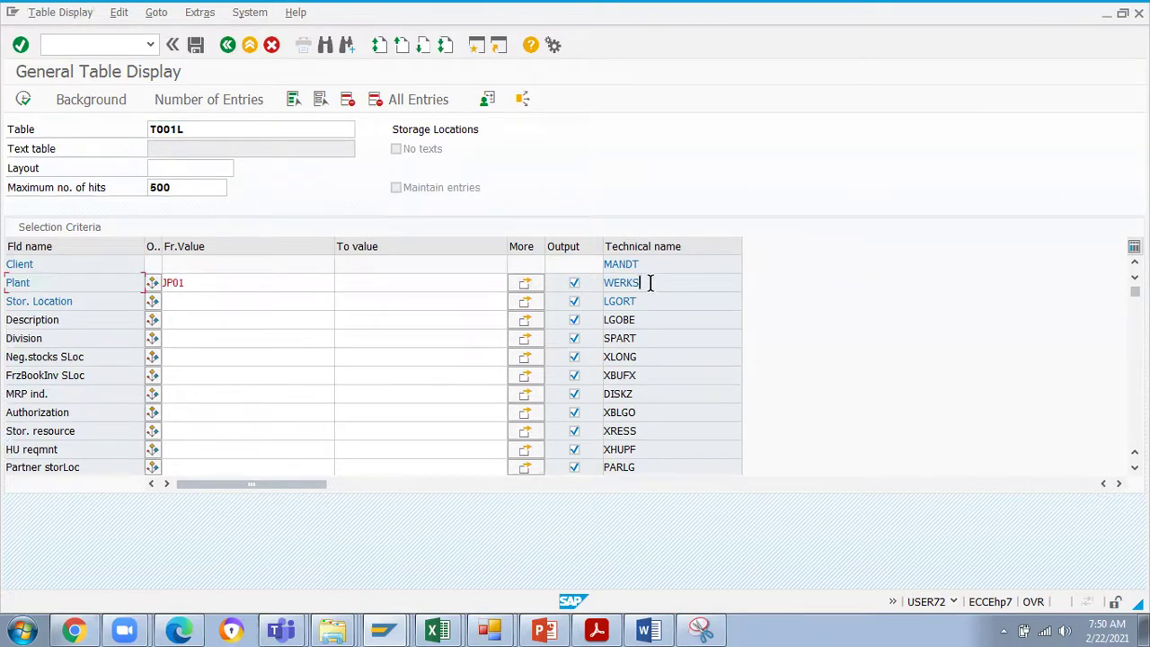
- Compare the Plant, Stor. Location, Description and Division fields of table T001L with their technical names
drag(649, 283, 579, 282)
click(43, 283)
click(36, 284)
drag(651, 283, 548, 282)
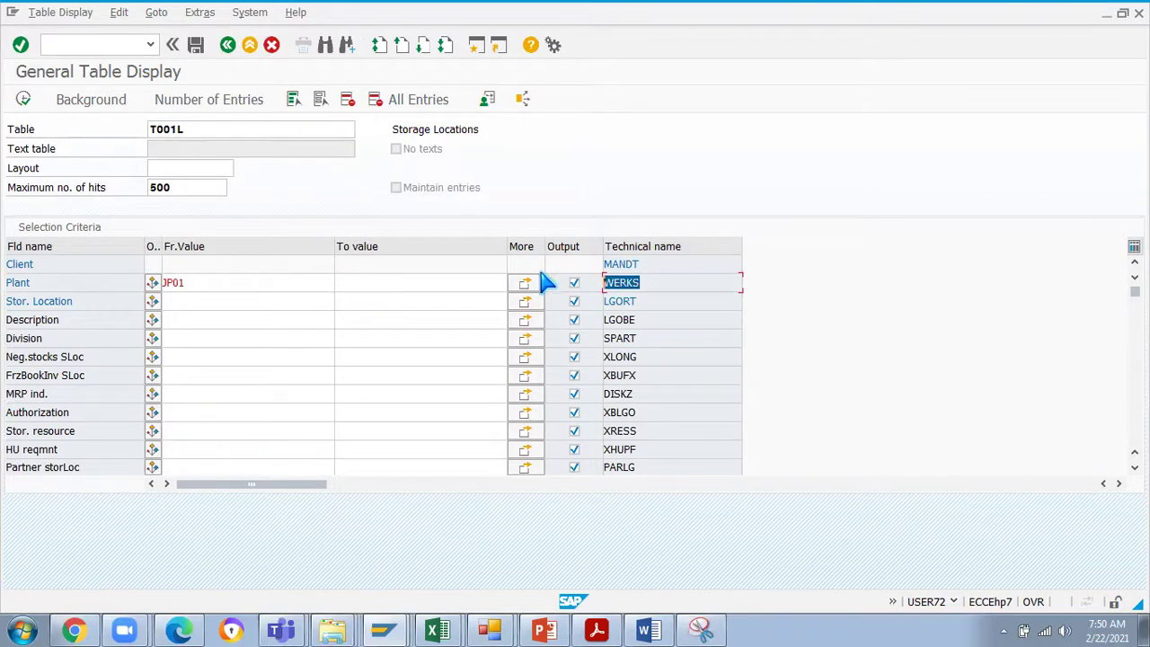
click(666, 281)
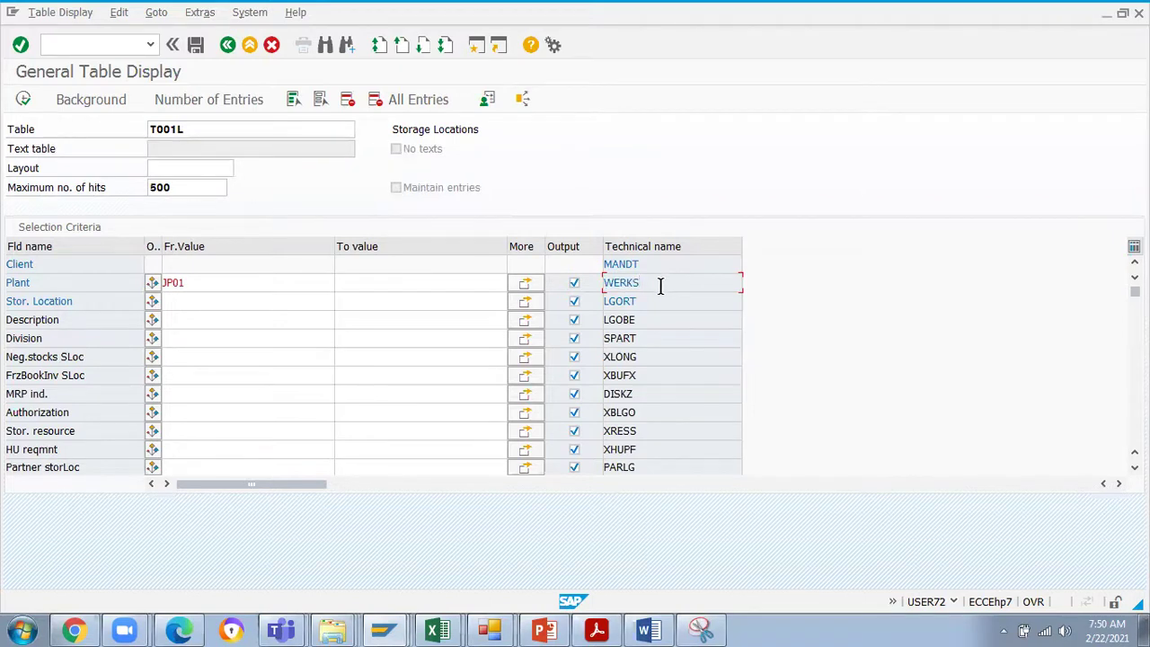
drag(657, 284, 607, 282)
click(37, 282)
drag(664, 282, 579, 282)
drag(640, 303, 559, 301)
drag(634, 340, 525, 339)
drag(653, 321, 574, 301)
drag(655, 285, 521, 297)
click(640, 263)
click(645, 302)
drag(641, 282, 568, 282)
drag(636, 307, 528, 311)
- Load table T001K in place of T001L in the General Table Display
double_click(199, 131)
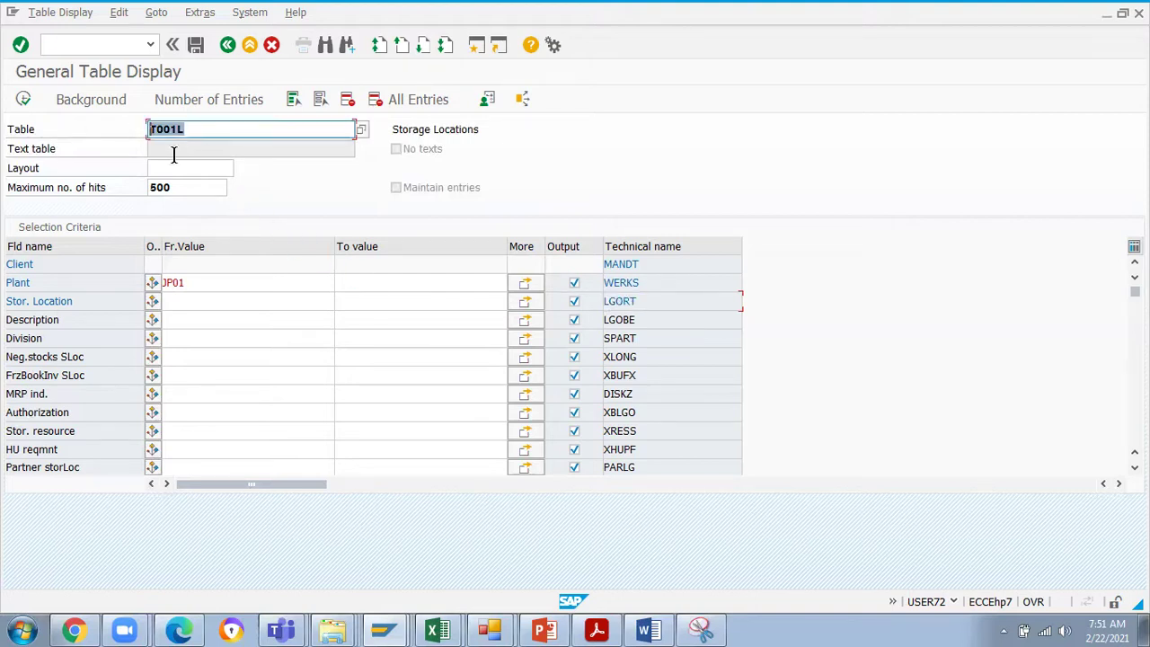
text(Too)
key(BackSpace)
key(BackSpace)
text(001K)
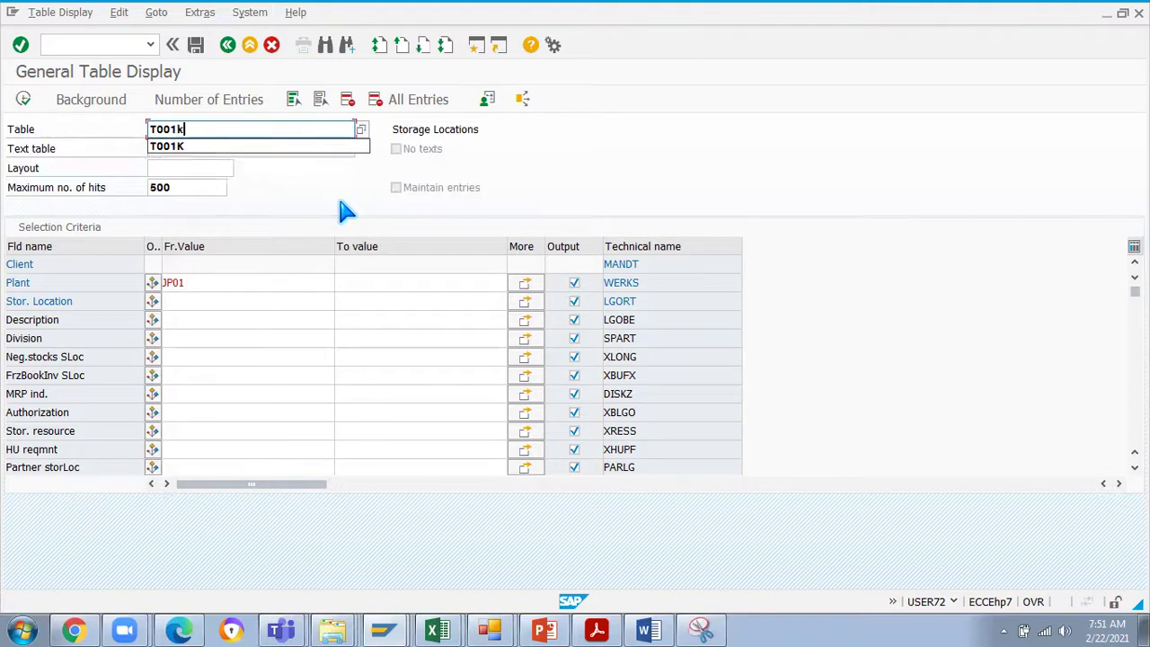
key(Return)
- Examine the technical names of the Company Code and Valuation Area fields in T001K, and leave the table display
click(104, 302)
click(651, 304)
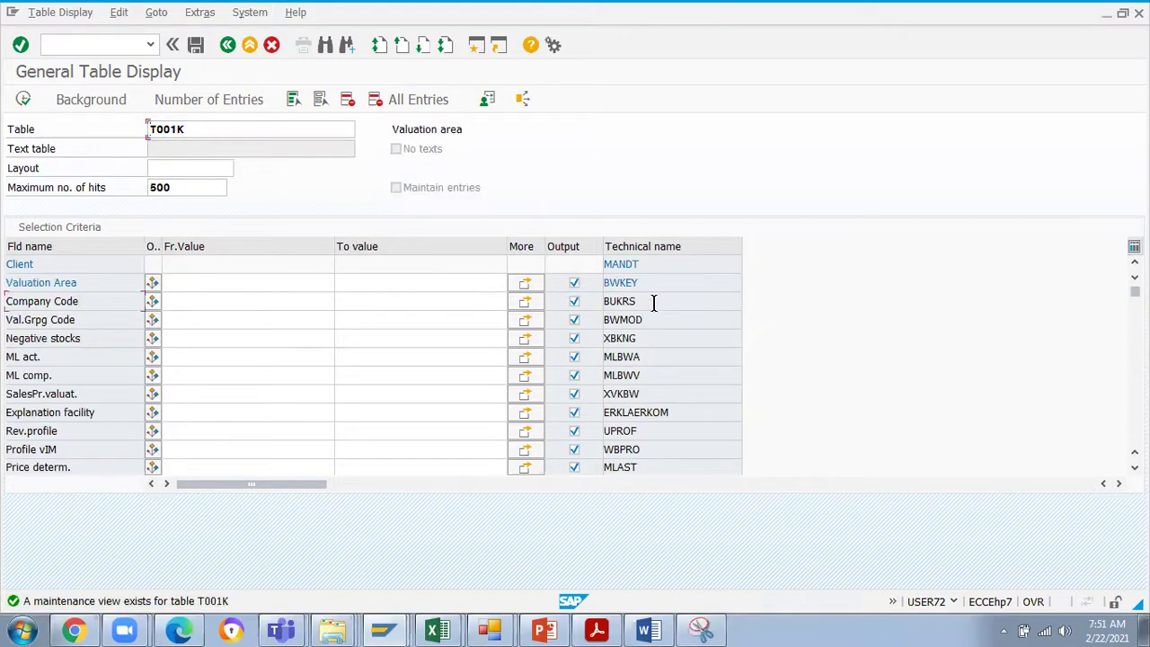
click(656, 284)
click(227, 44)
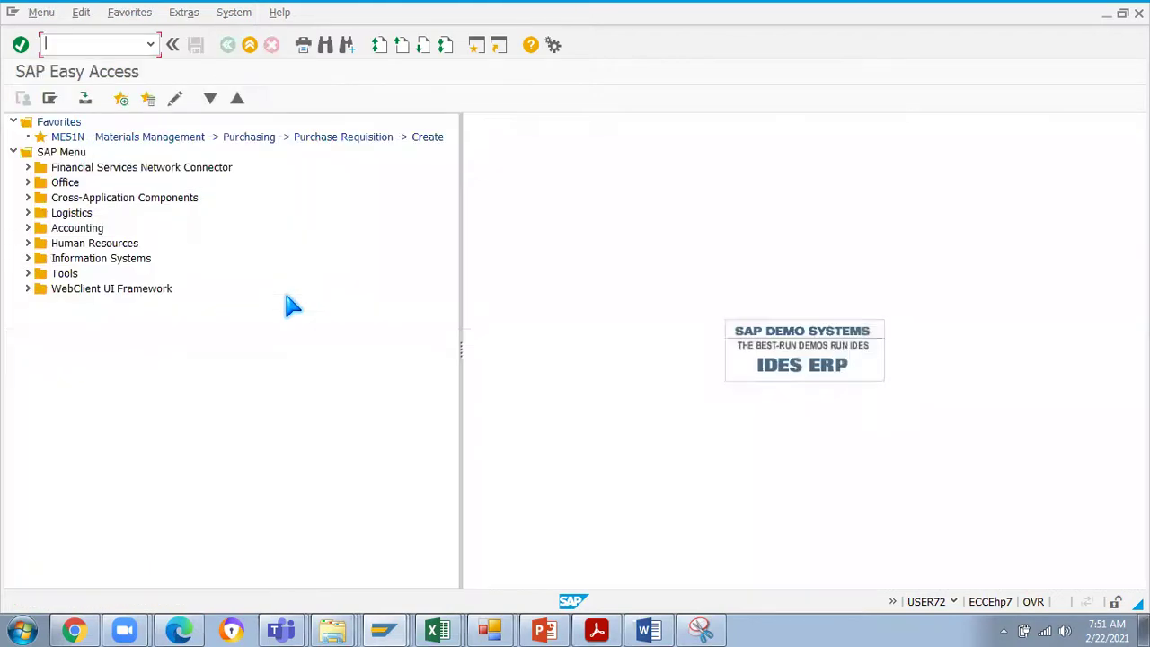